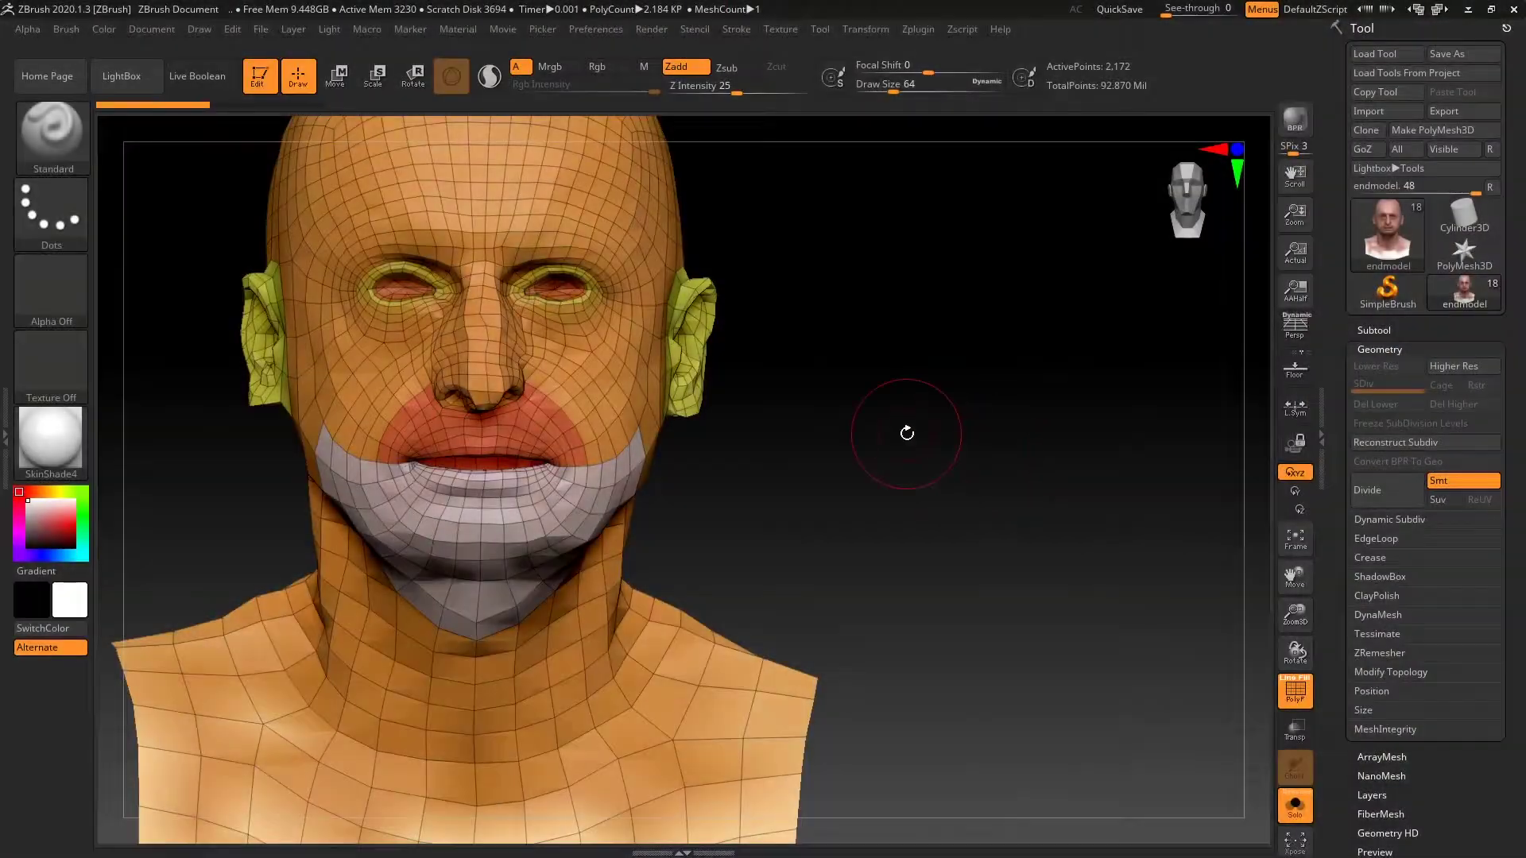
Examine the low-poly endmodel head's topology from the front and in profile
mouse_move(909, 432)
mouse_down()
mouse_move(906, 450)
mouse_move(932, 447)
mouse_move(1005, 511)
mouse_move(1029, 586)
mouse_move(1063, 579)
mouse_move(1048, 538)
mouse_move(1055, 419)
mouse_up()
drag(878, 509, 927, 564)
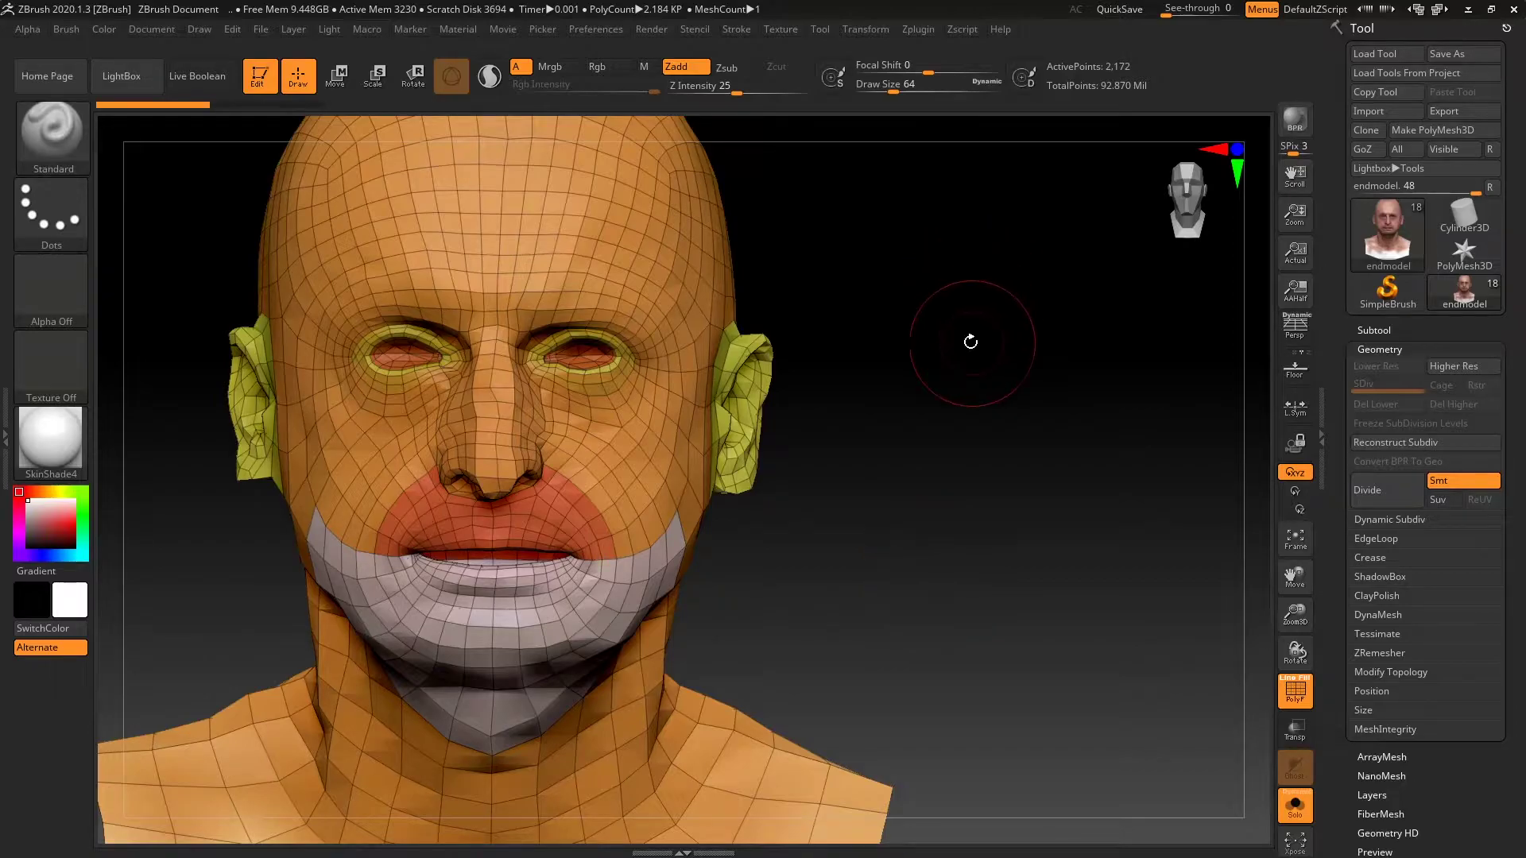
ctrl+right_drag(1038, 350, 1089, 413)
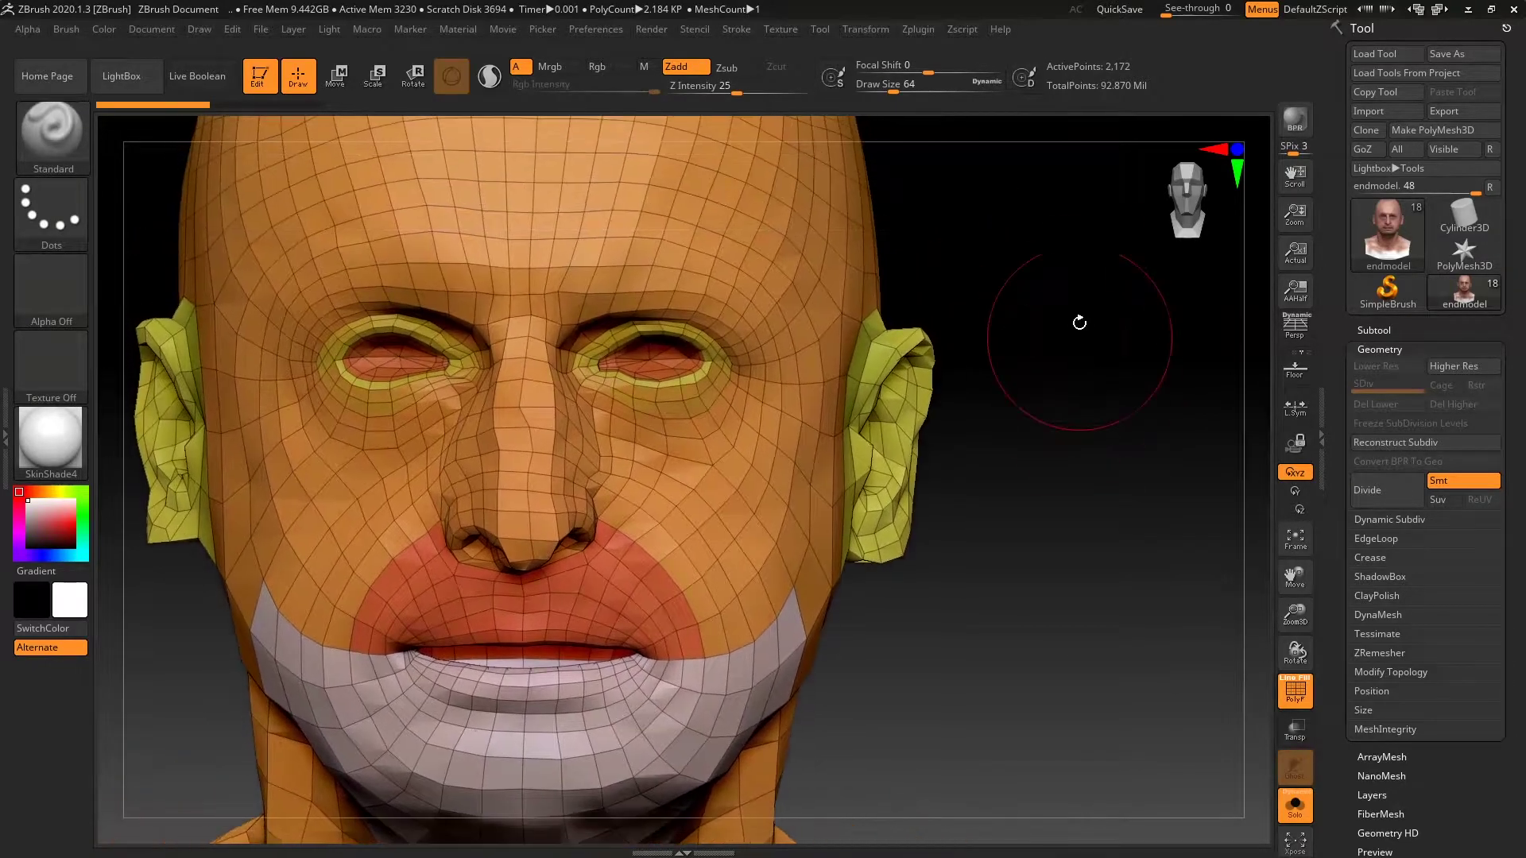
drag(1076, 324, 1005, 561)
drag(996, 657, 1092, 584)
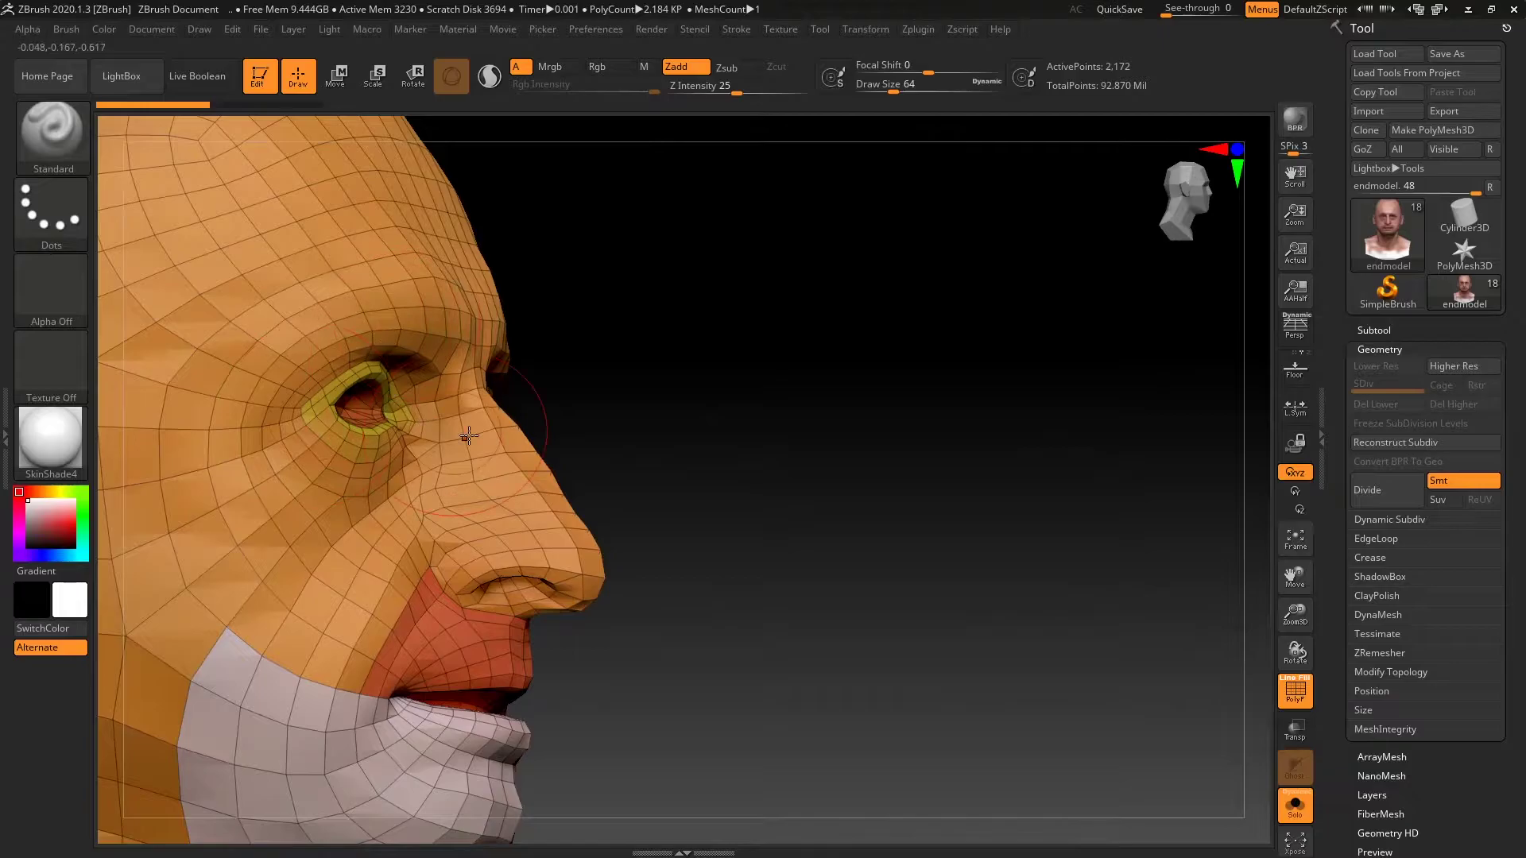
drag(976, 475, 1073, 496)
Inspect the Cap removal4 subtool on its own in Solo mode, with the wireframe turned off
click(1383, 331)
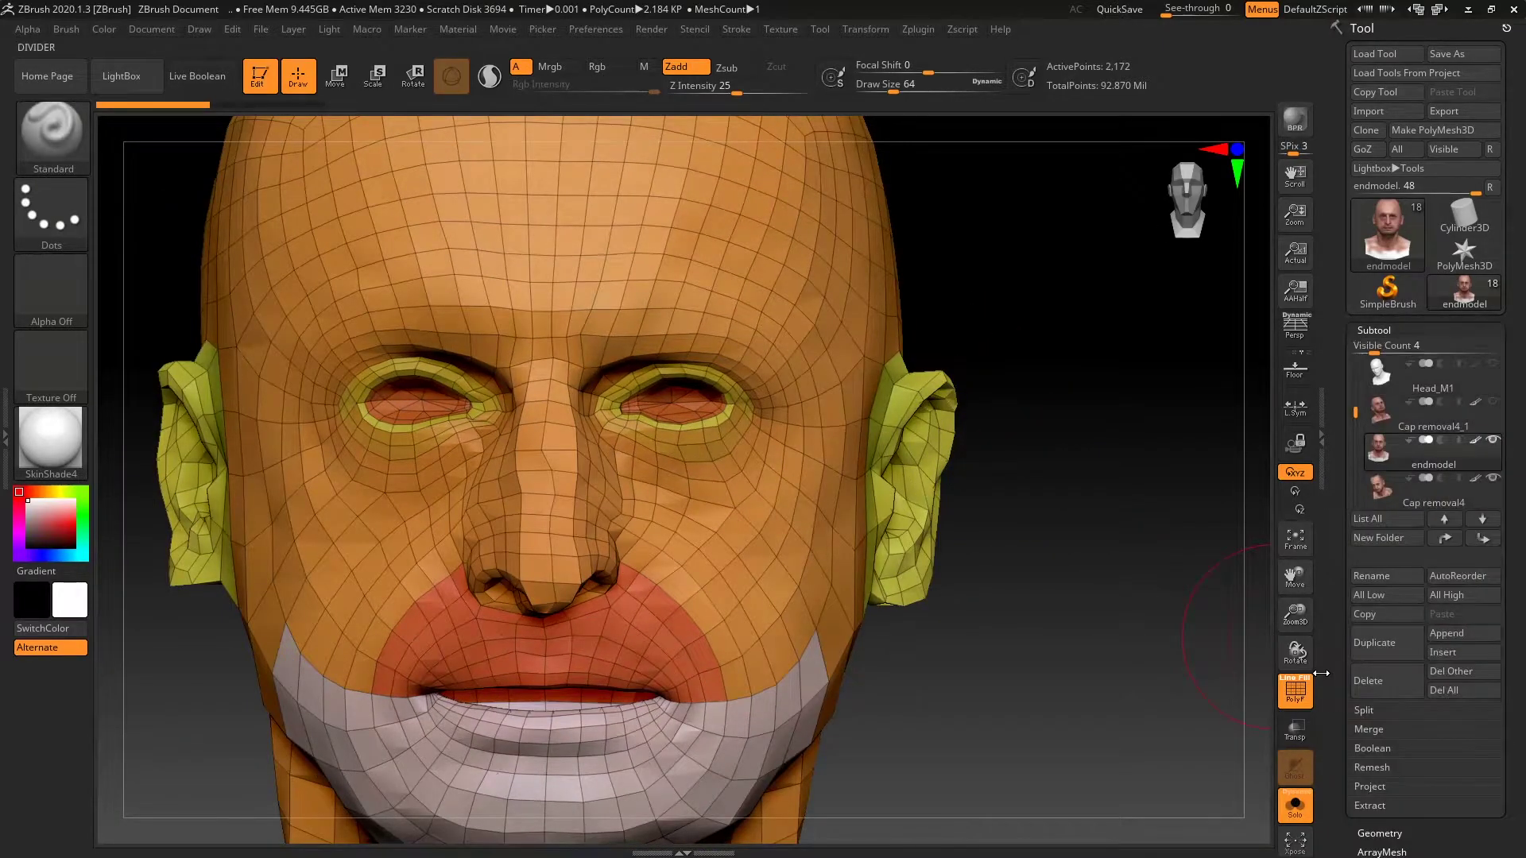
click(1383, 492)
click(1296, 811)
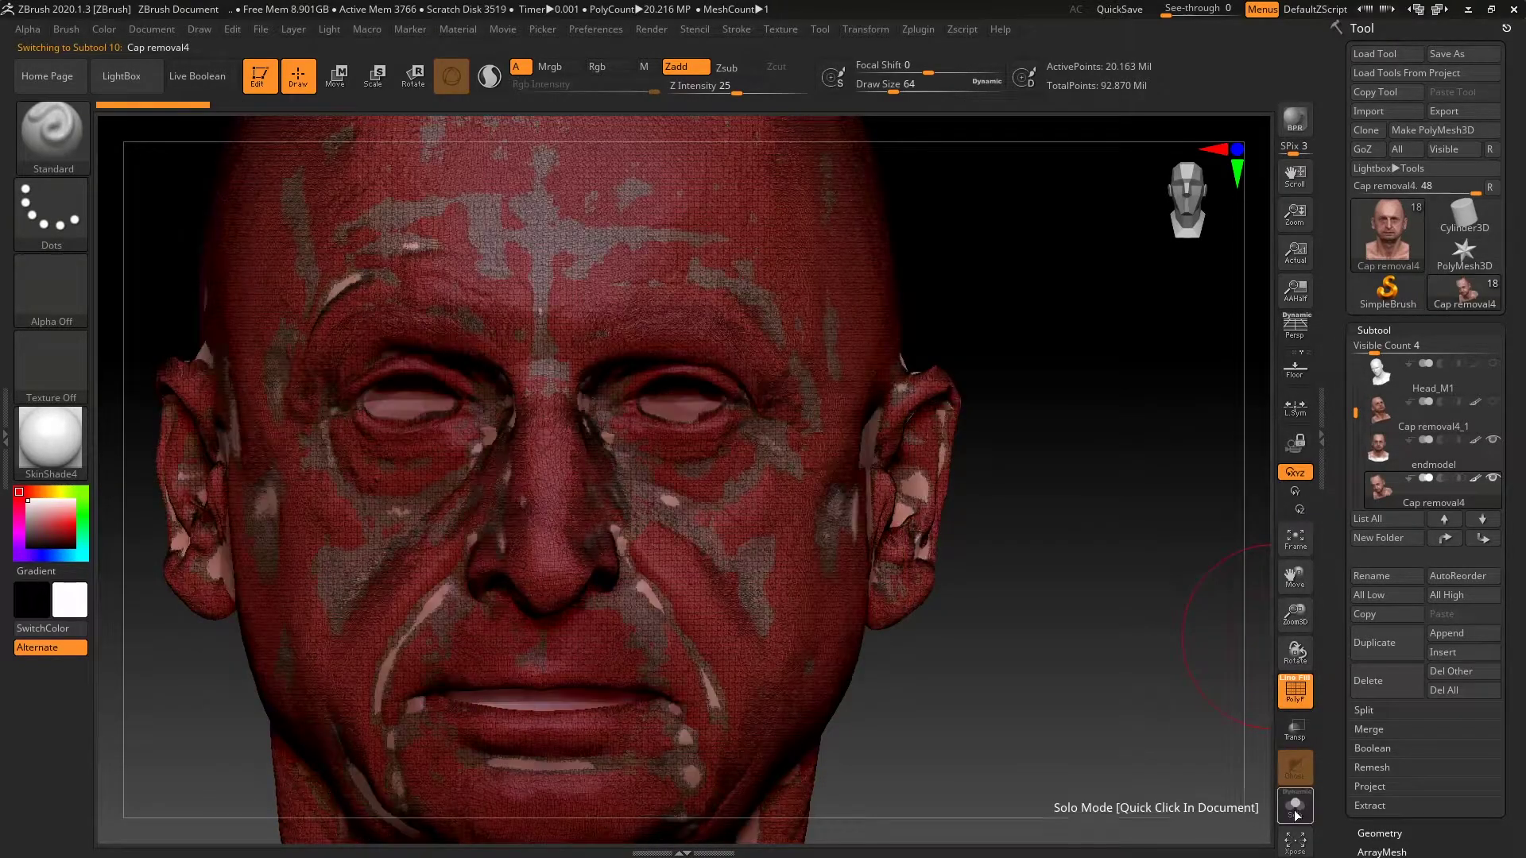
click(1296, 811)
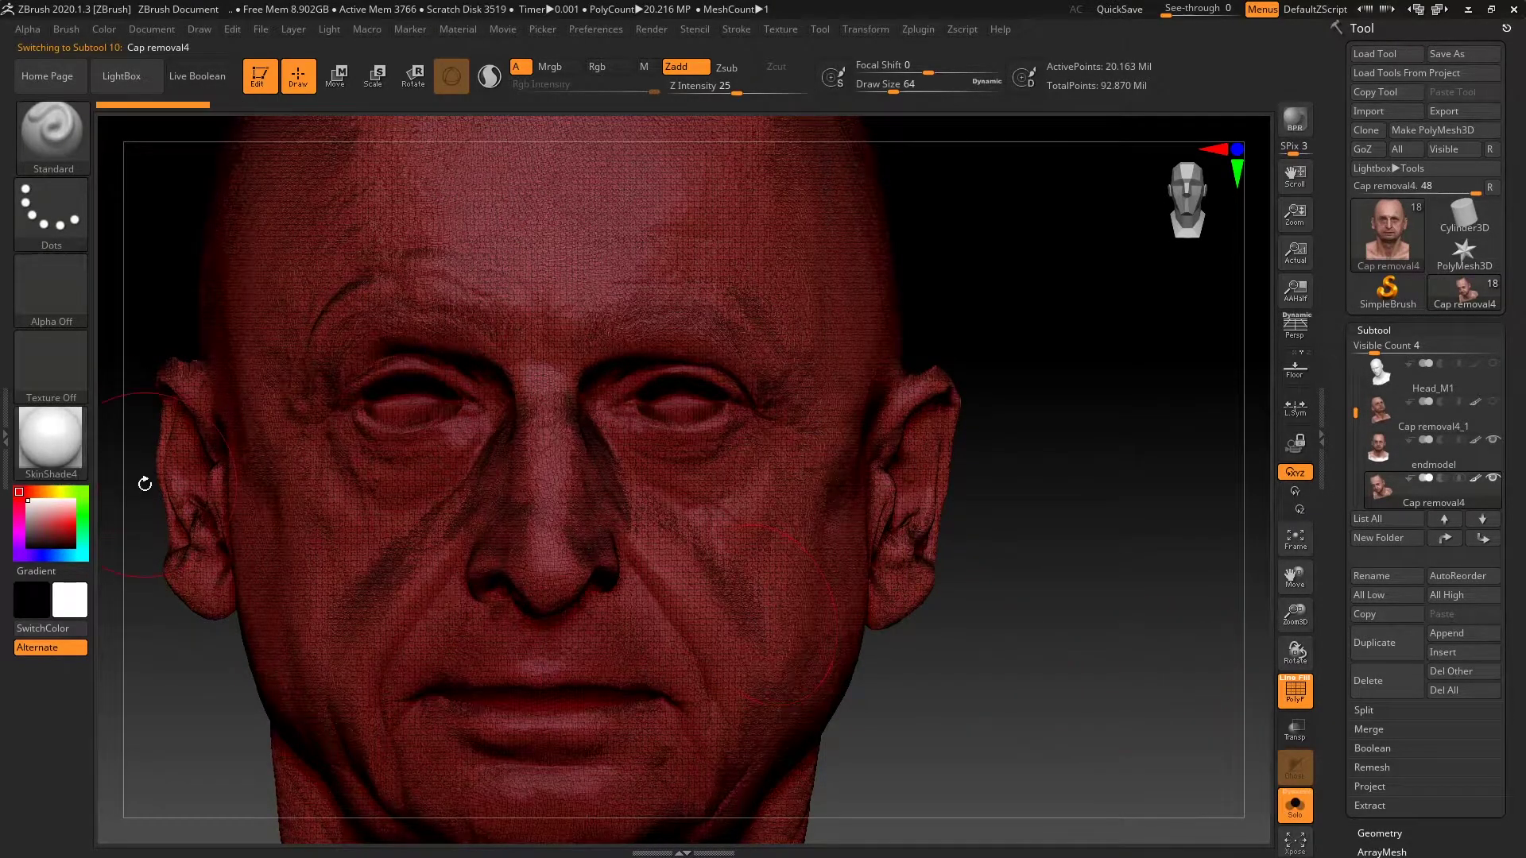
click(1295, 690)
drag(1104, 686, 1146, 619)
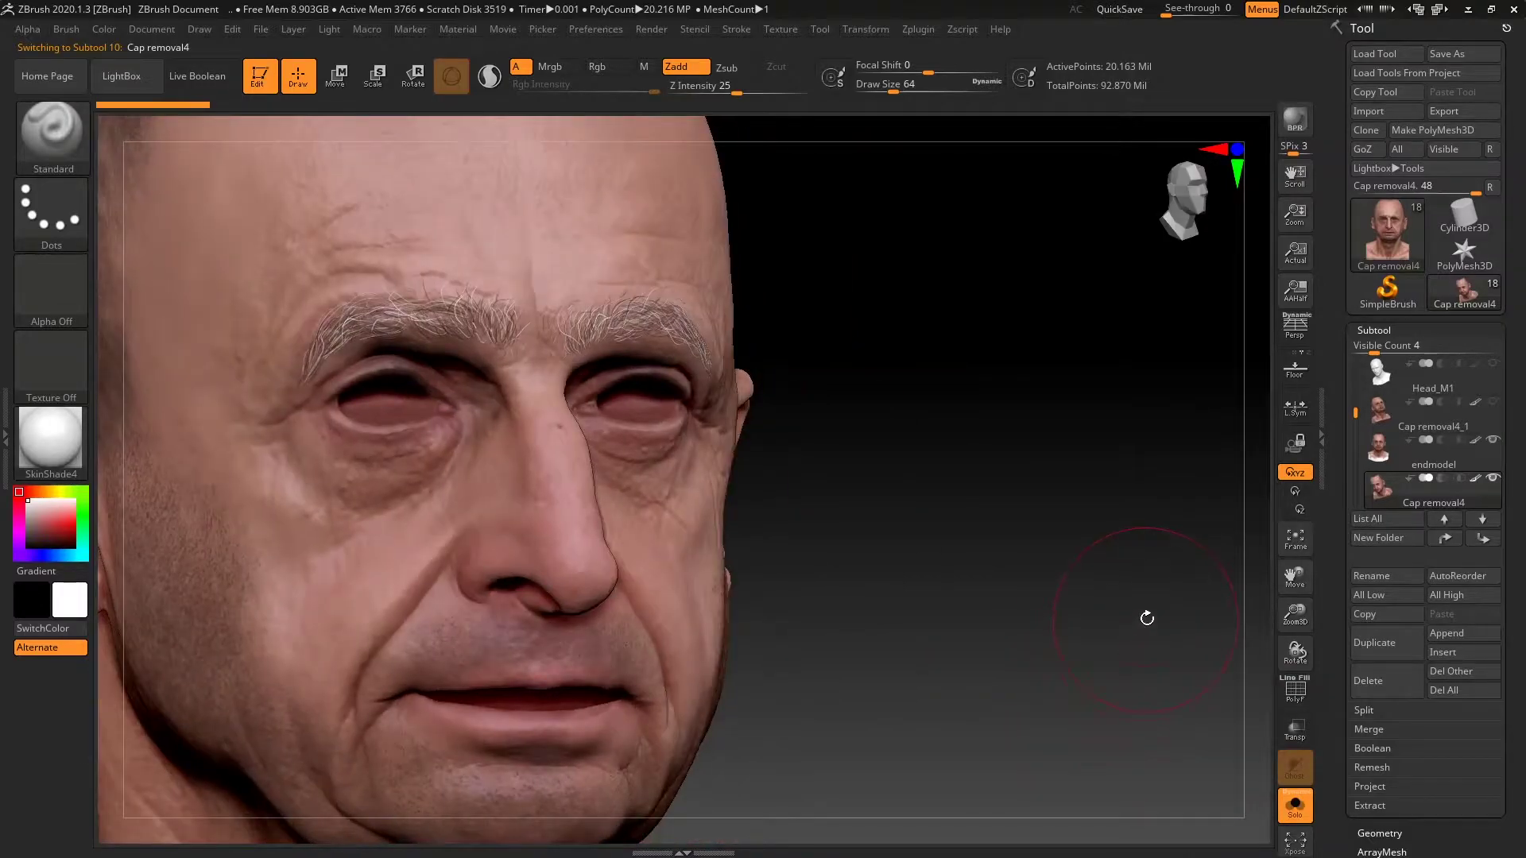
Make endmodel the active subtool and open its projection settings
click(1433, 451)
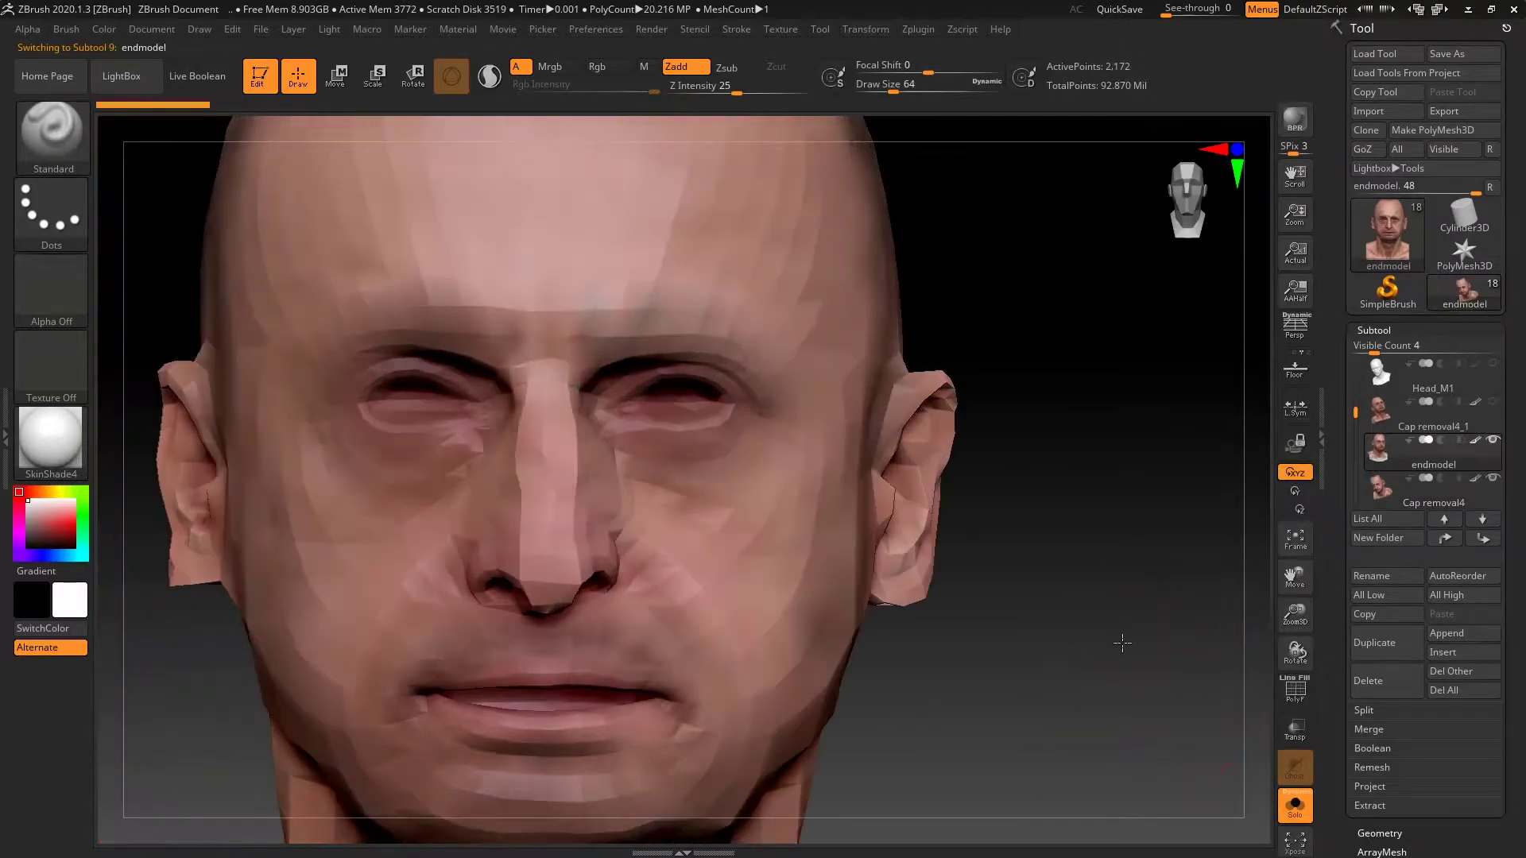
mouse_move(1122, 643)
mouse_down()
mouse_move(1169, 607)
mouse_move(1161, 618)
mouse_up()
click(1367, 786)
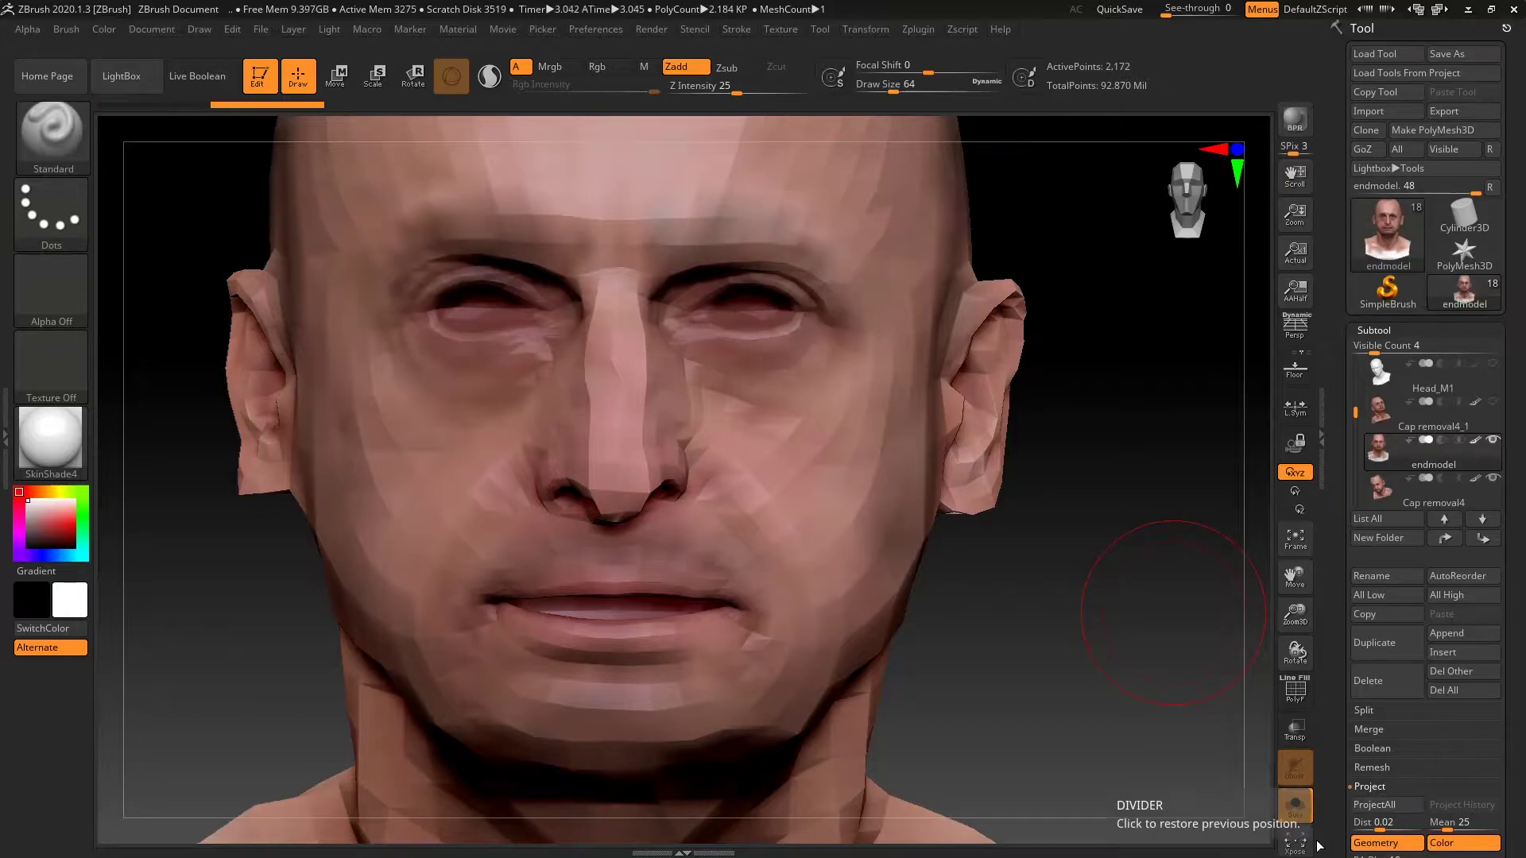
Turn Solo off to show endmodel together with Cap removal4, and set the brush Draw Size to 56
click(1296, 805)
mouse_move(1067, 634)
mouse_down()
mouse_move(1084, 623)
mouse_move(1052, 658)
mouse_move(993, 620)
mouse_move(1109, 634)
mouse_move(1073, 644)
mouse_move(1102, 655)
mouse_move(1070, 671)
mouse_move(1107, 634)
mouse_move(1114, 600)
mouse_move(1128, 676)
mouse_move(1118, 596)
mouse_up()
click(1295, 806)
key(space)
drag(1100, 501, 1089, 503)
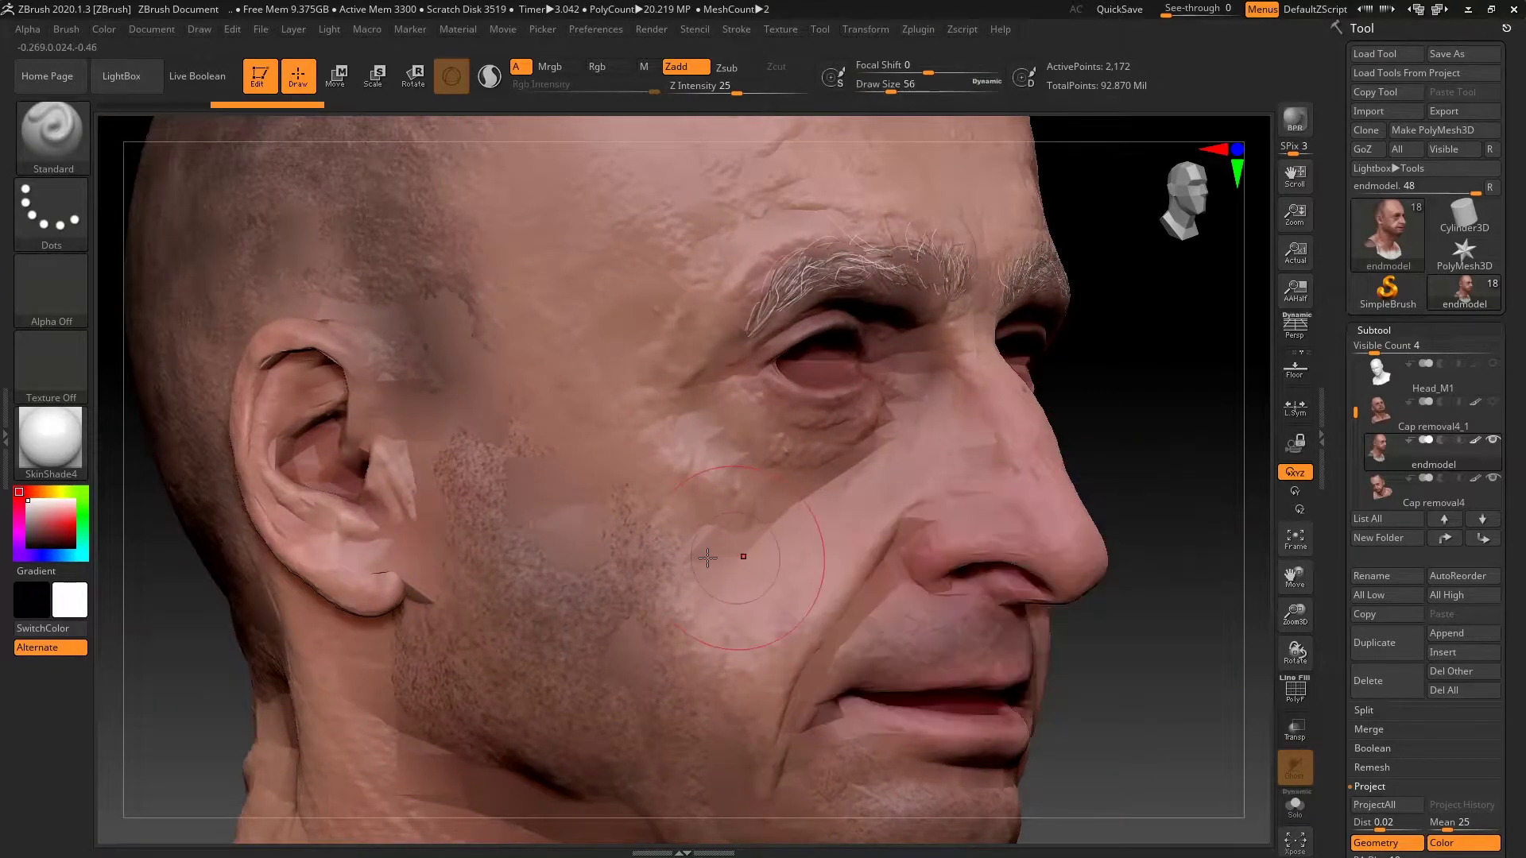
With the Move brush and the wireframe shown, adjust endmodel's mesh around the character's right earlobe to fit the high-resolution head
ctrl+click(410, 621)
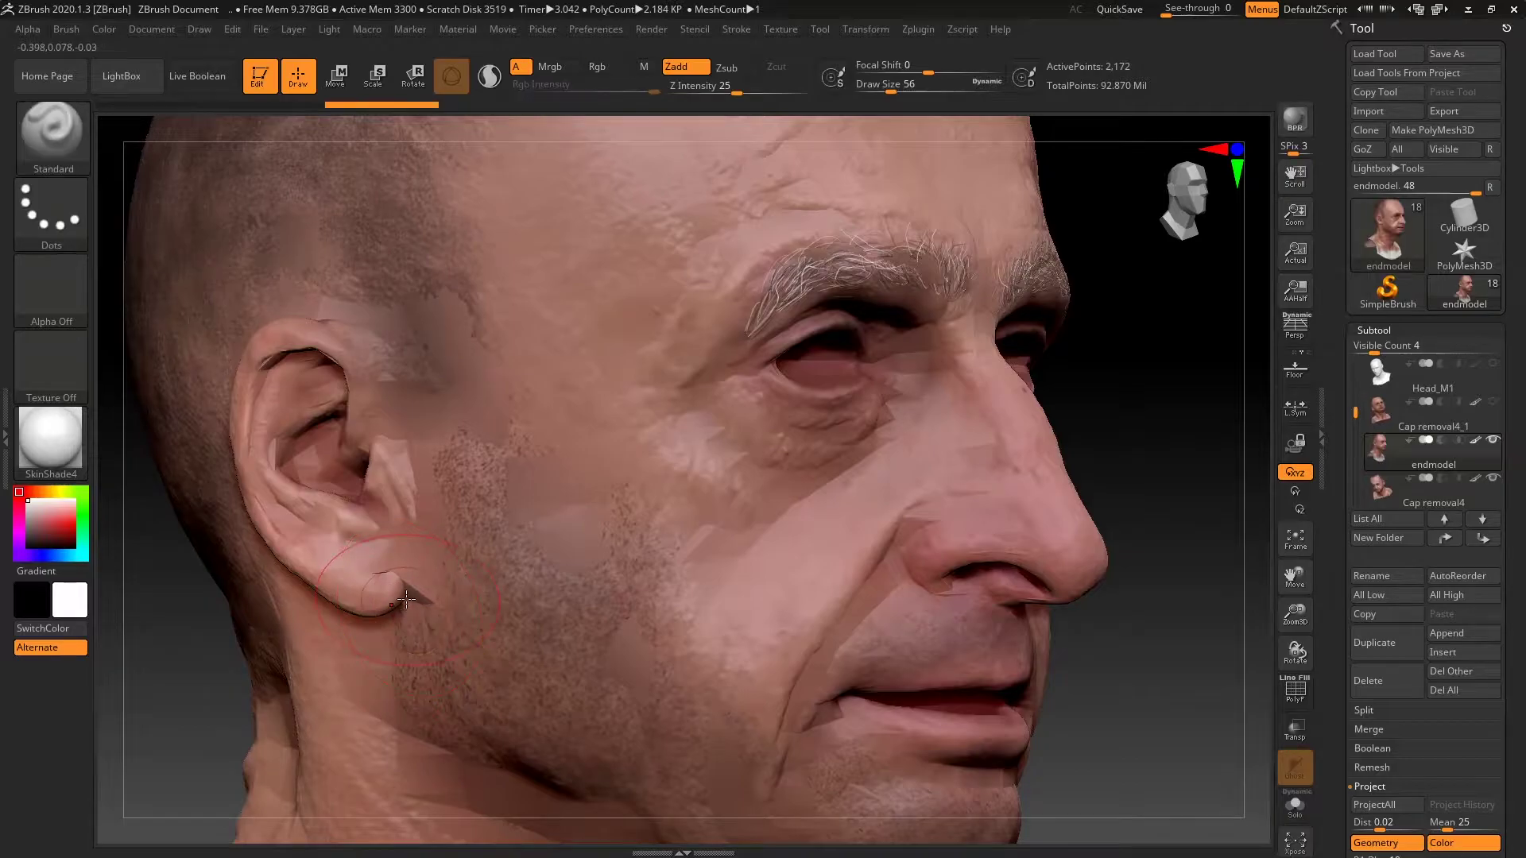
key(b)
key(m)
key(v)
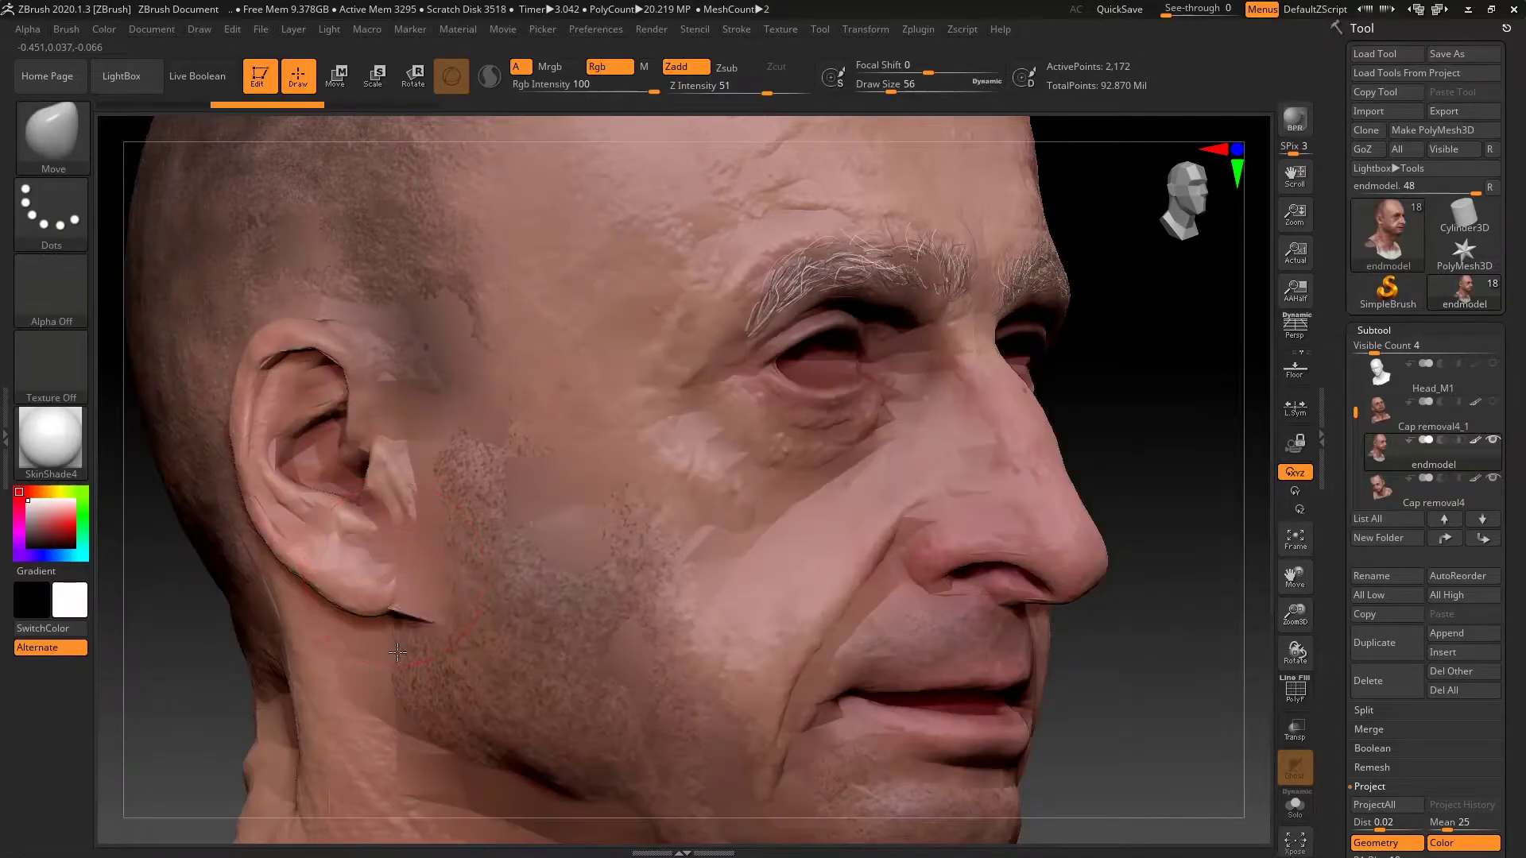
drag(1166, 418, 1288, 608)
click(1295, 690)
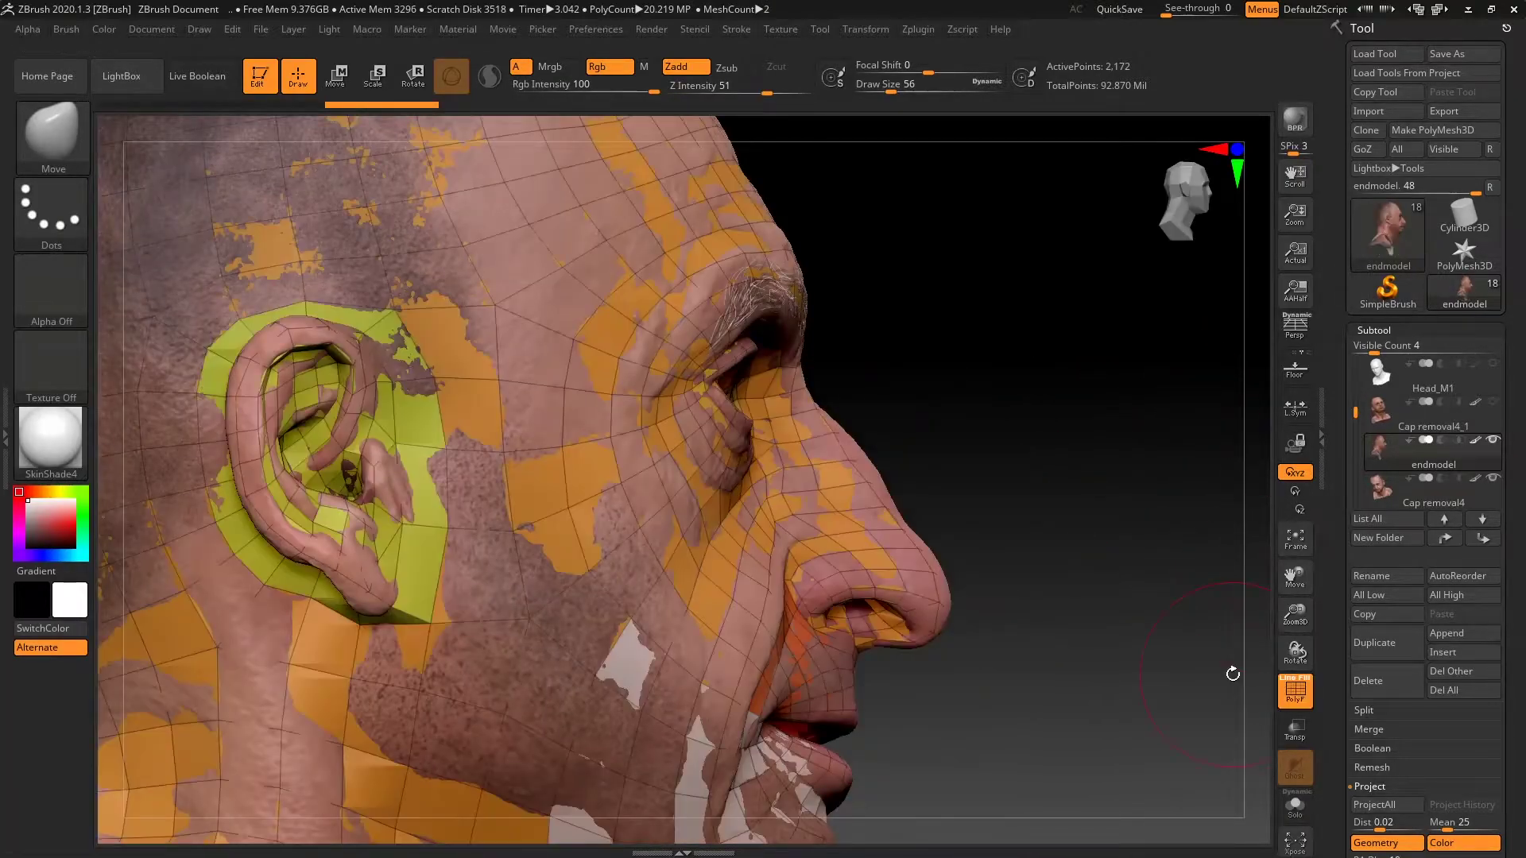
drag(965, 306, 1073, 350)
drag(432, 600, 408, 723)
drag(376, 632, 961, 654)
drag(1016, 544, 1076, 617)
Hide the Cap removal4 subtool and show Cap removal4_1 over endmodel as the projection source
click(1493, 479)
click(1491, 403)
click(1492, 404)
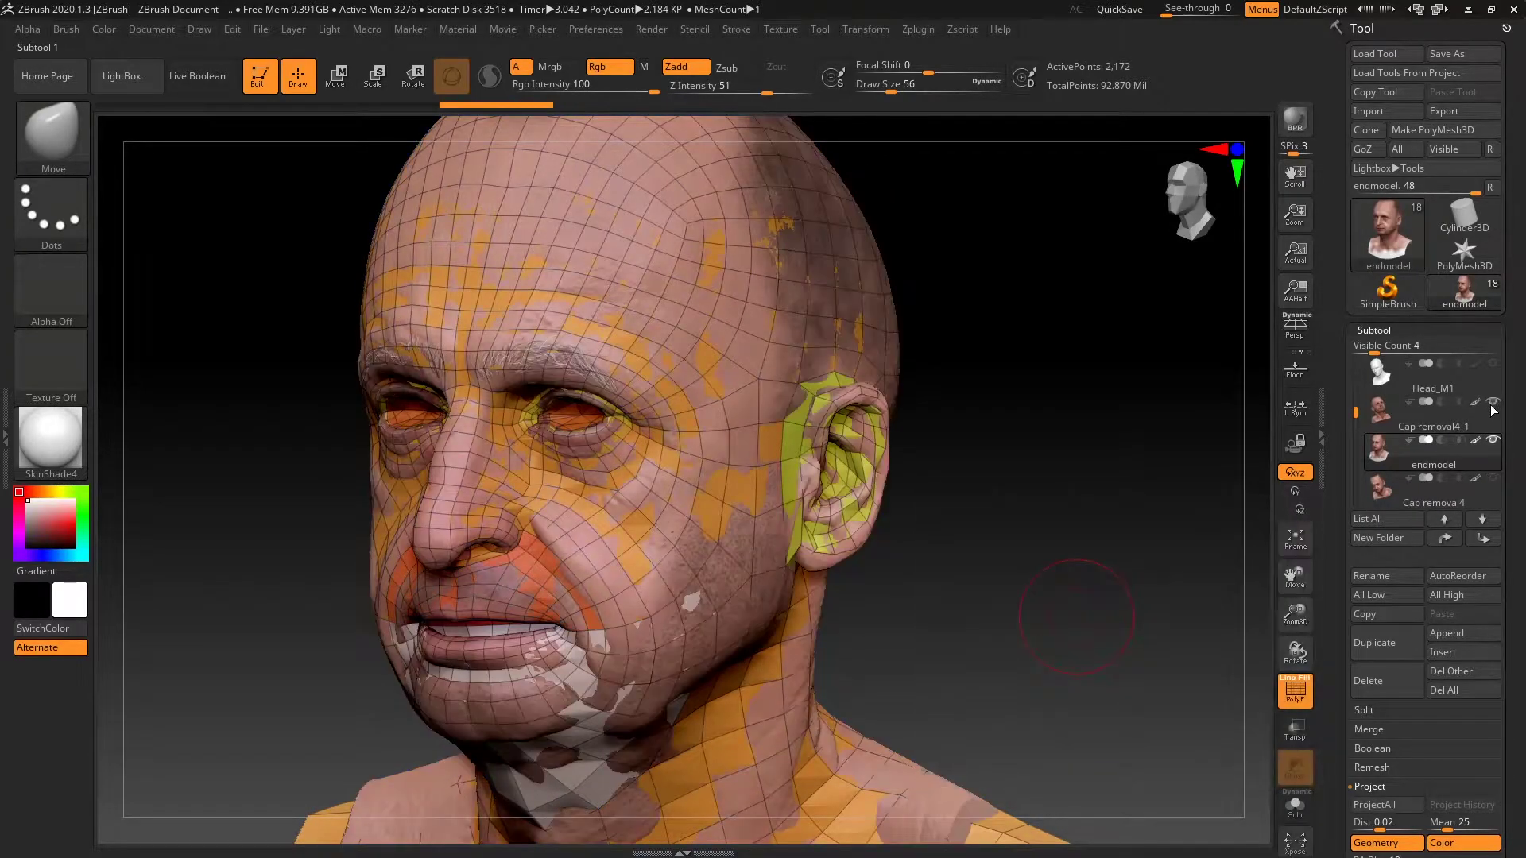
drag(1094, 592, 1006, 506)
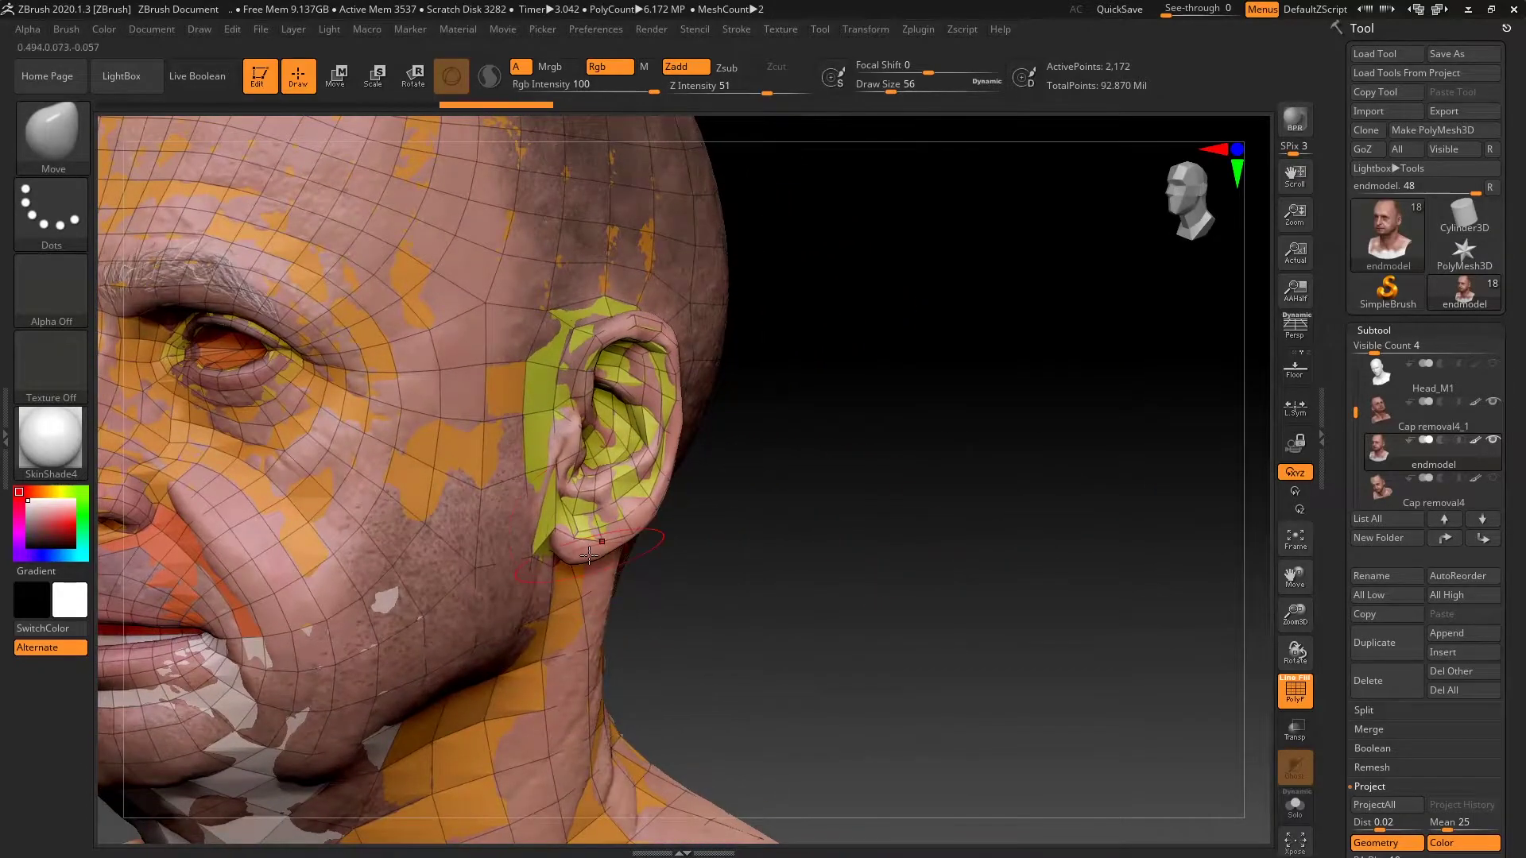
drag(796, 496, 771, 453)
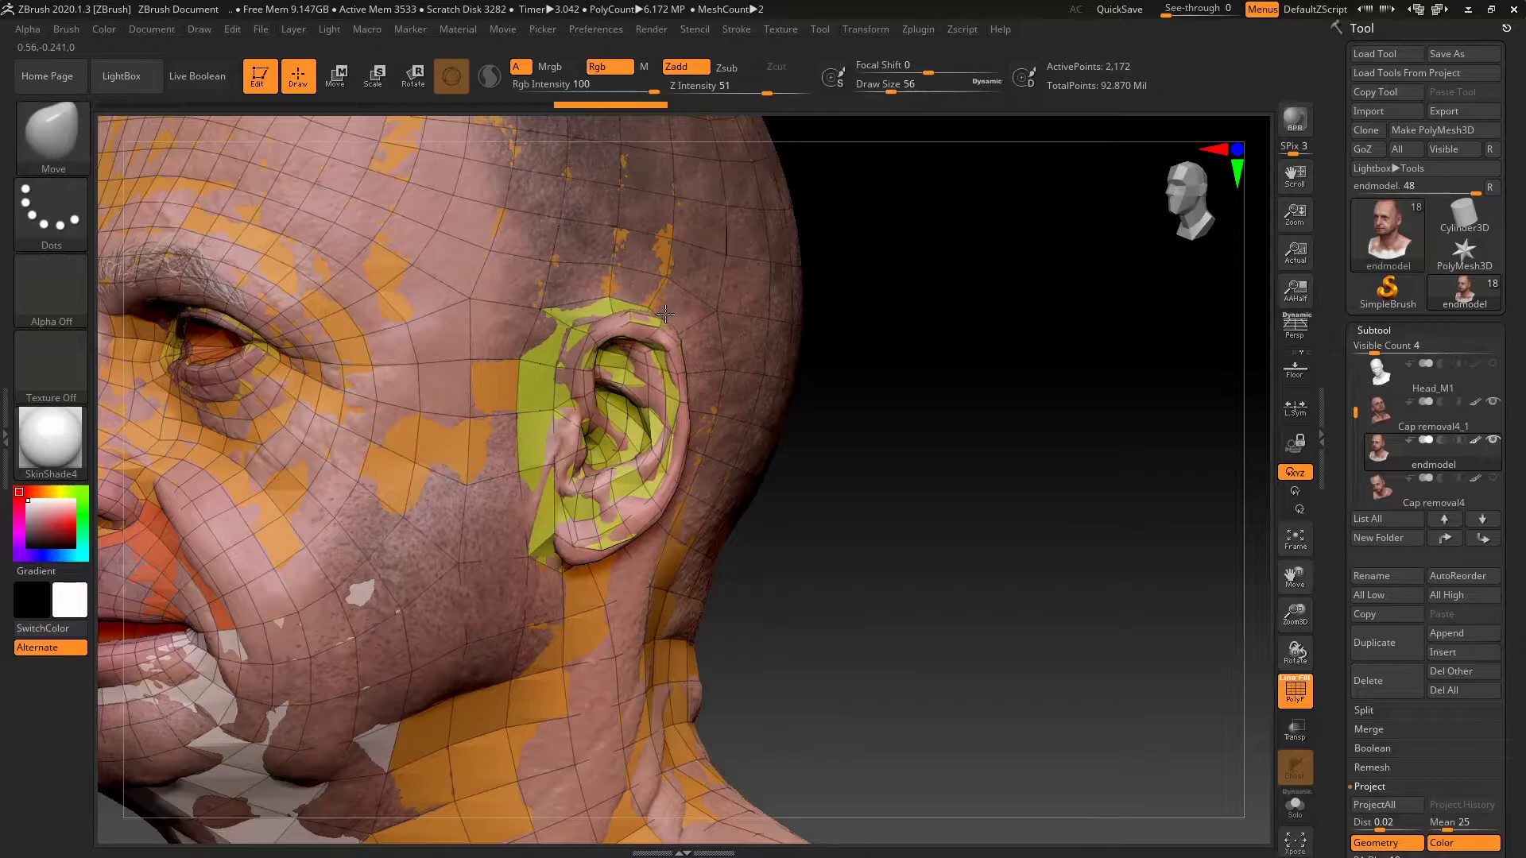
drag(817, 407, 1122, 476)
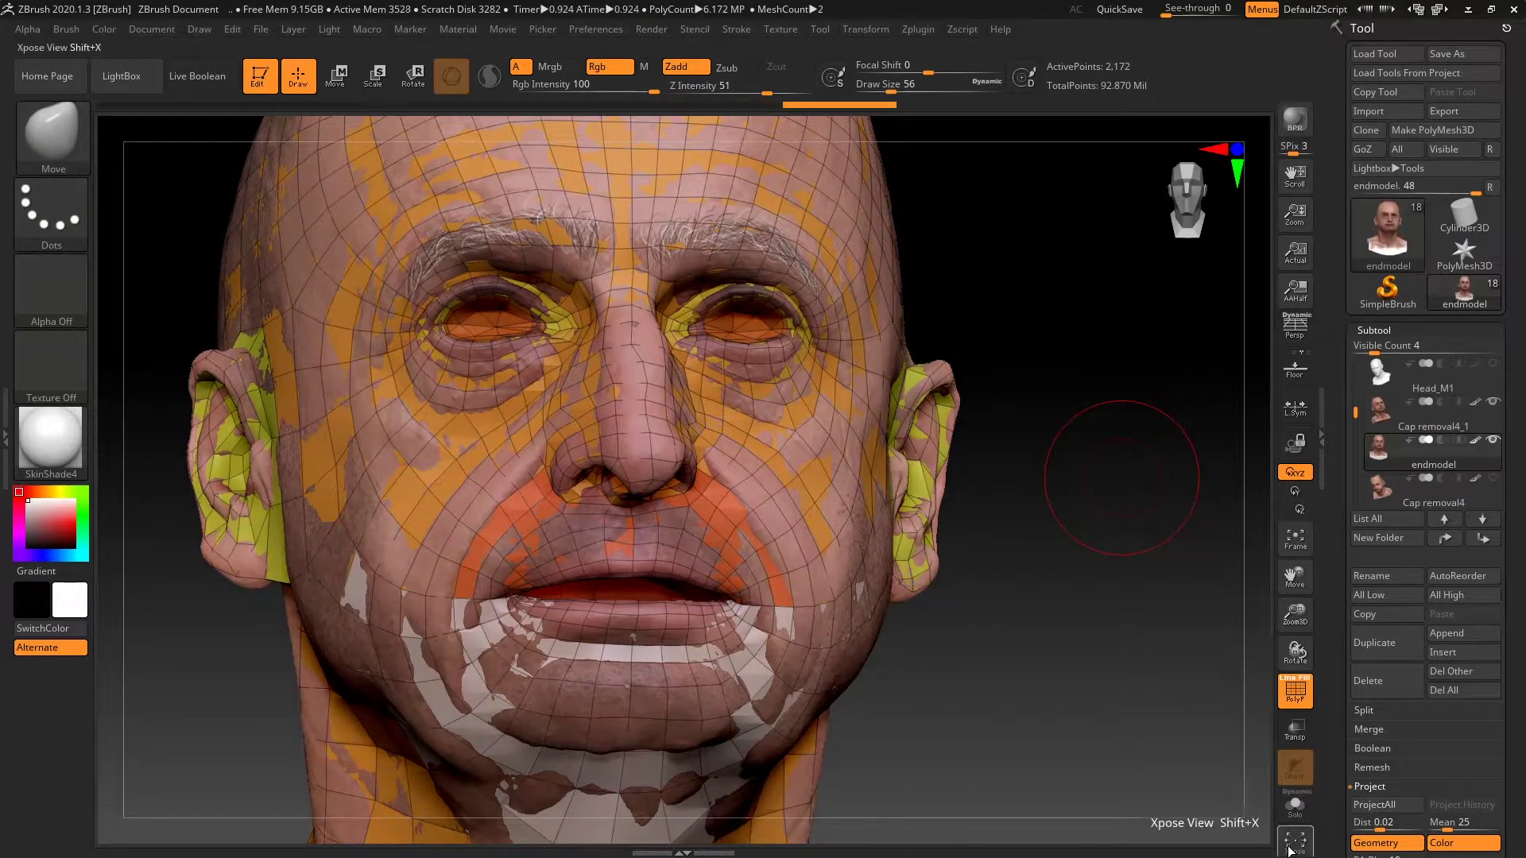
Isolate endmodel with Solo, set the Draw Size to 46 for the ear area, and reproject the mesh with ProjectAll
mouse_move(1107, 674)
mouse_down()
mouse_move(1192, 660)
mouse_move(1093, 641)
mouse_move(1120, 711)
mouse_move(1121, 678)
mouse_move(1089, 671)
mouse_move(1224, 672)
mouse_up()
click(1294, 806)
key(space)
drag(979, 457, 971, 457)
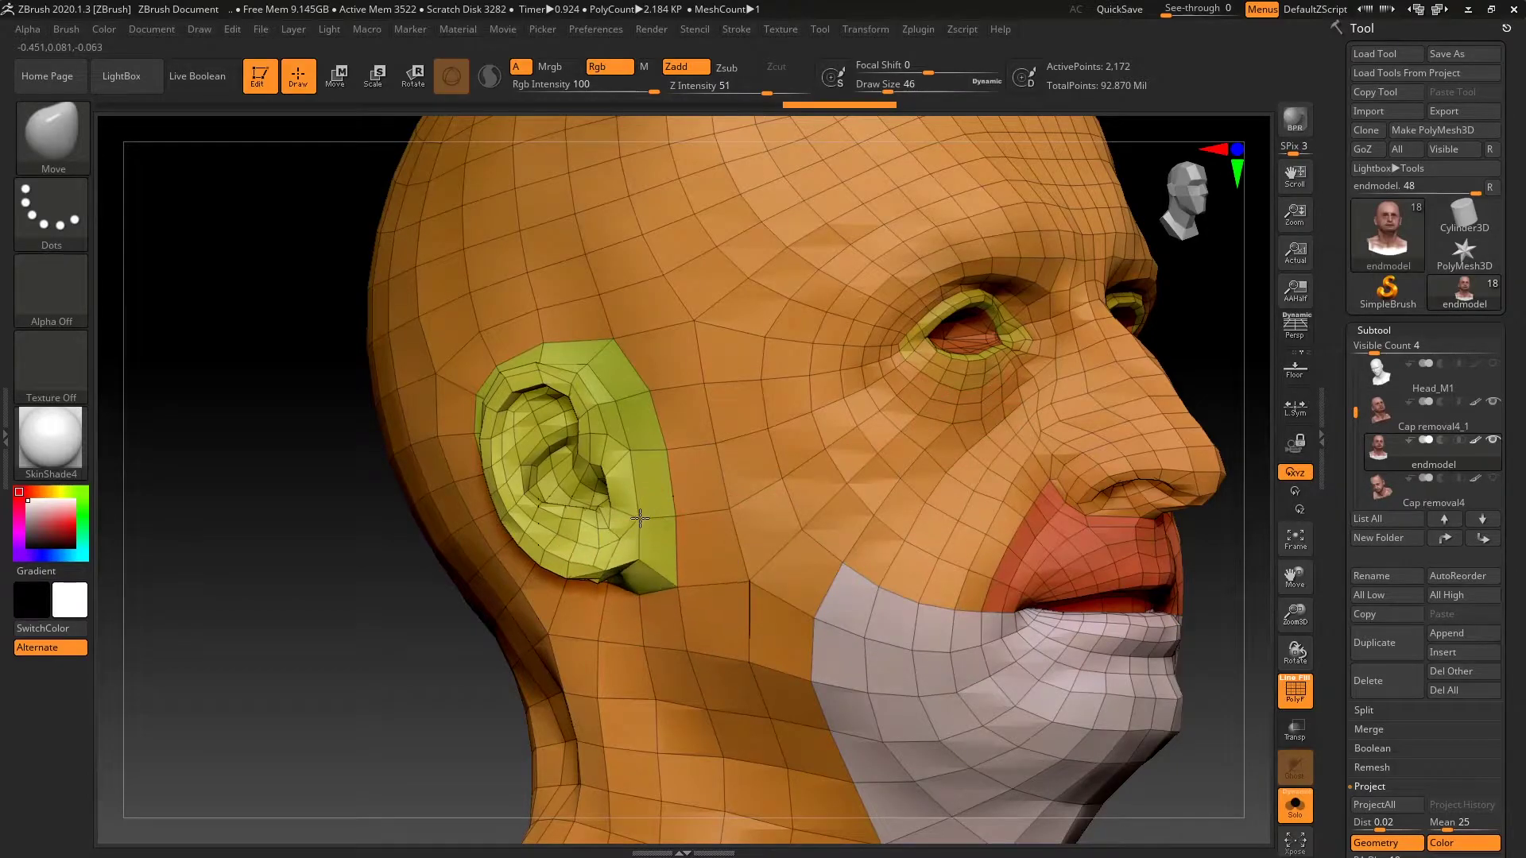
drag(1226, 358, 1272, 569)
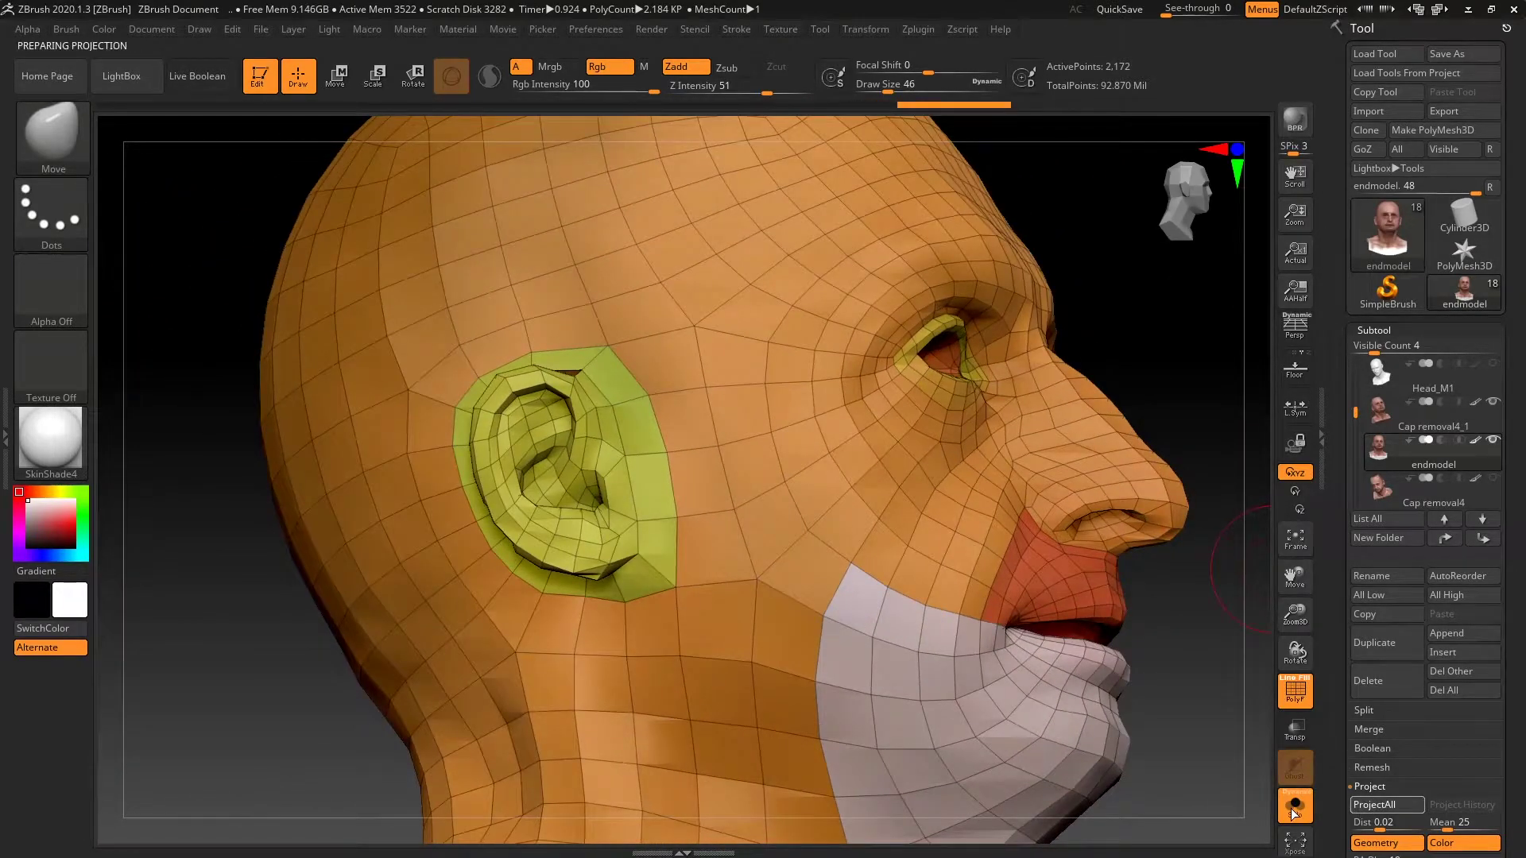
Smooth the mesh between the eyebrows at the bridge of the nose and reproject endmodel with ProjectAll
drag(1219, 616, 1181, 705)
mouse_move(1240, 769)
mouse_down()
mouse_move(1145, 705)
mouse_move(1158, 694)
mouse_move(1141, 712)
mouse_move(745, 394)
mouse_up()
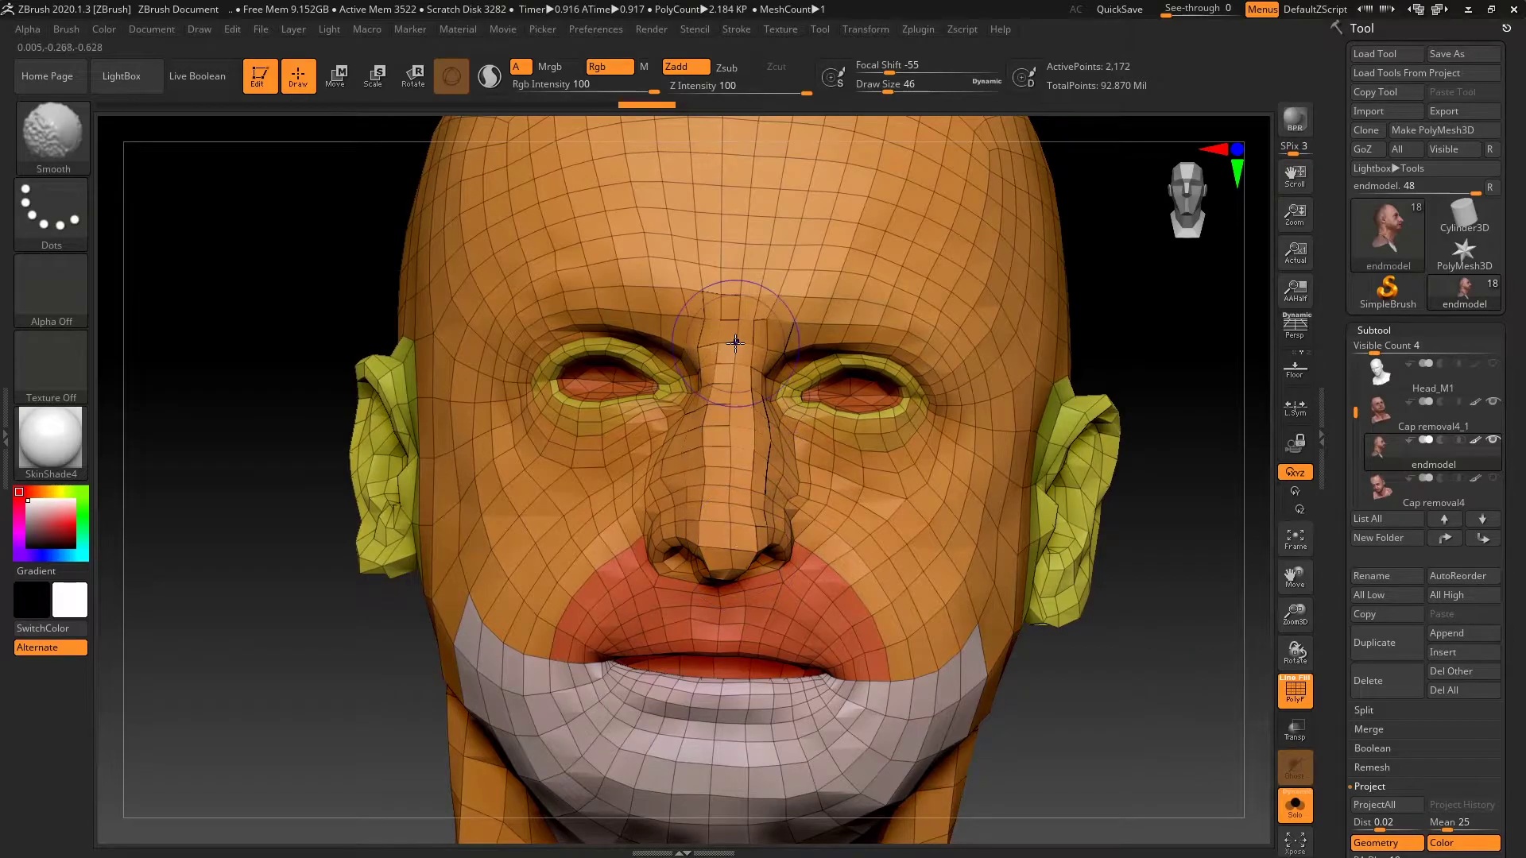
key(shift)
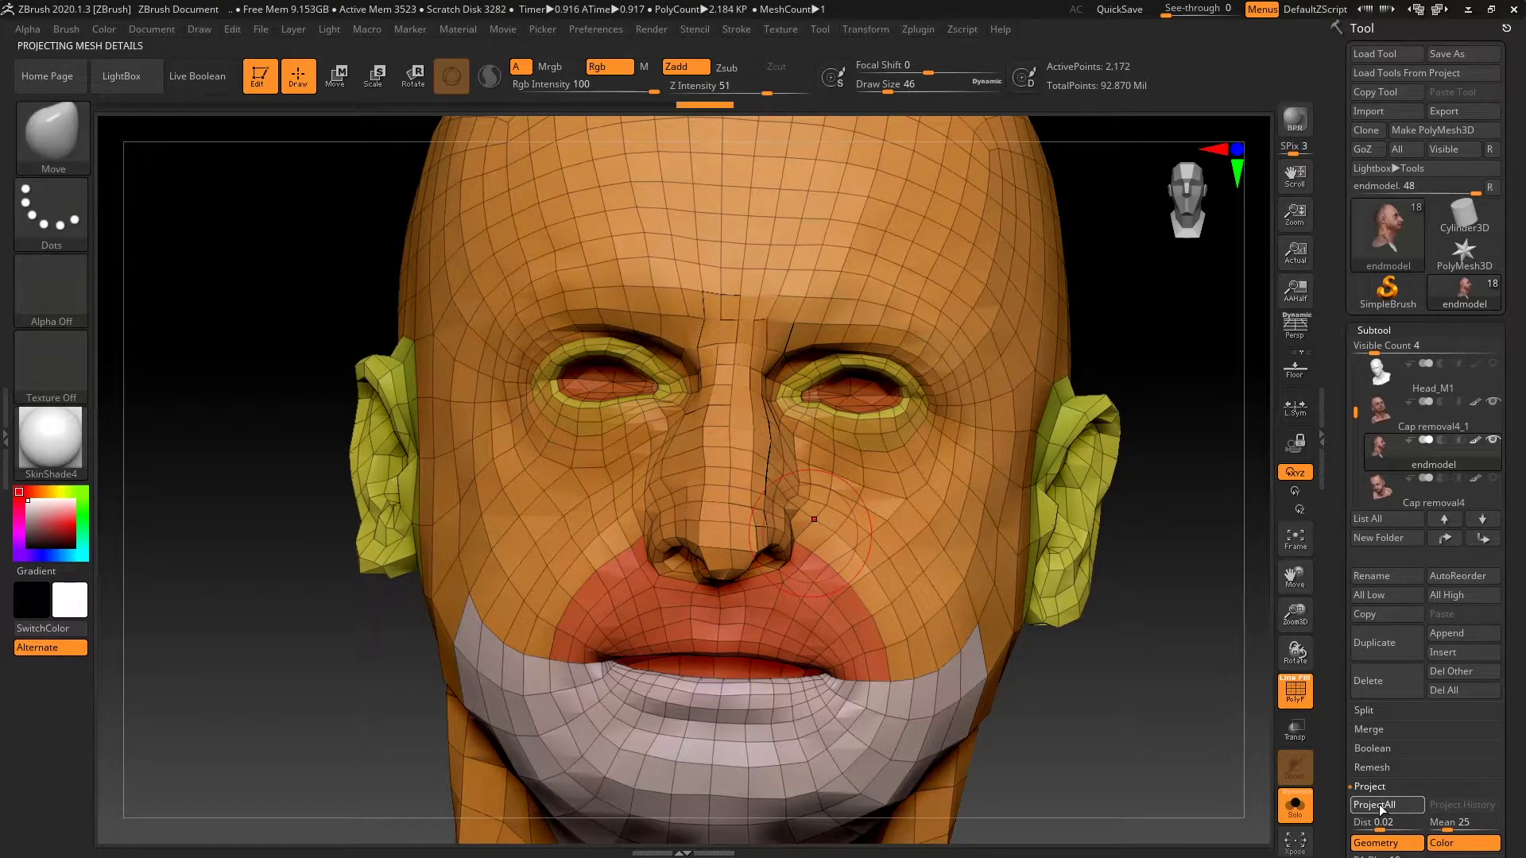
Set the Draw Size to 39 and switch the Smooth brush to Zsub with a Z Intensity of 22
drag(1184, 651, 1135, 525)
key(shift)
key(space)
drag(757, 395, 747, 395)
key(shift)
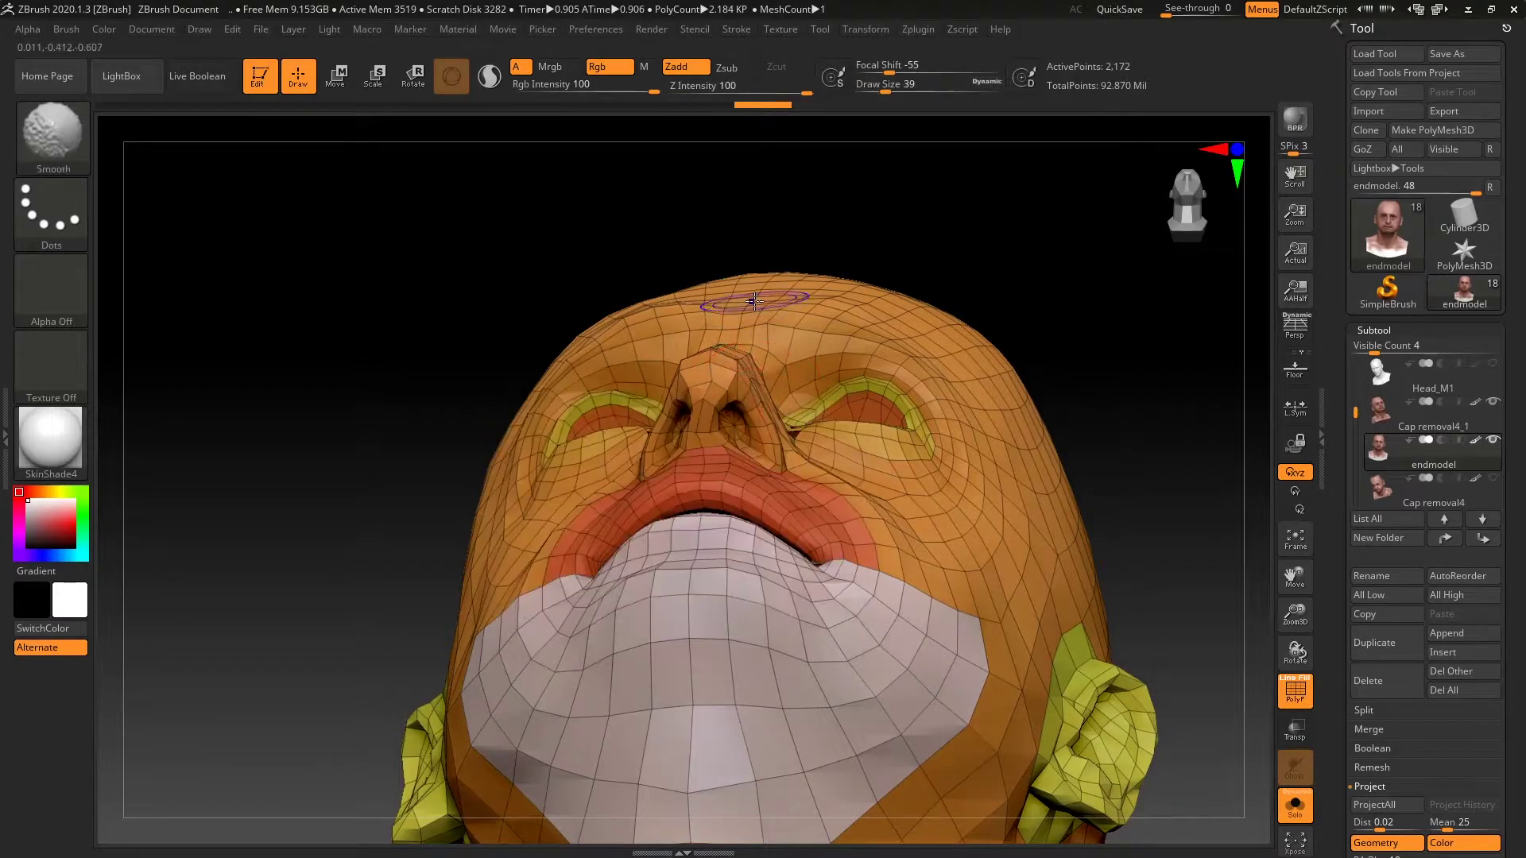
shift+click(735, 72)
shift+click(742, 84)
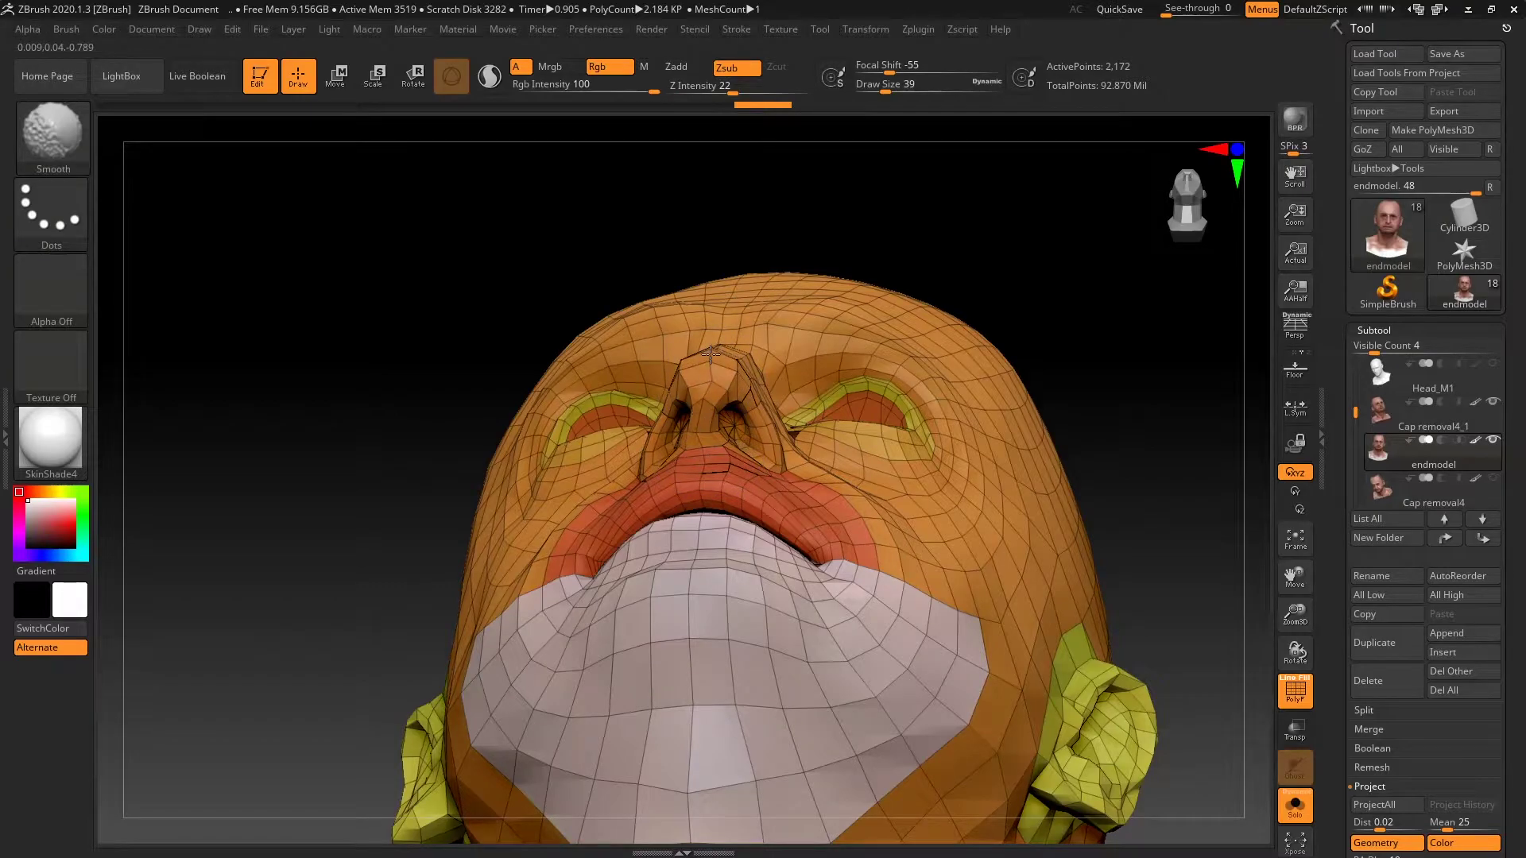
Smooth the tip of the nose, the septum and its base above the upper lip, then reproject endmodel
drag(1077, 305, 1108, 308)
ctrl+right_drag(1107, 308, 981, 350)
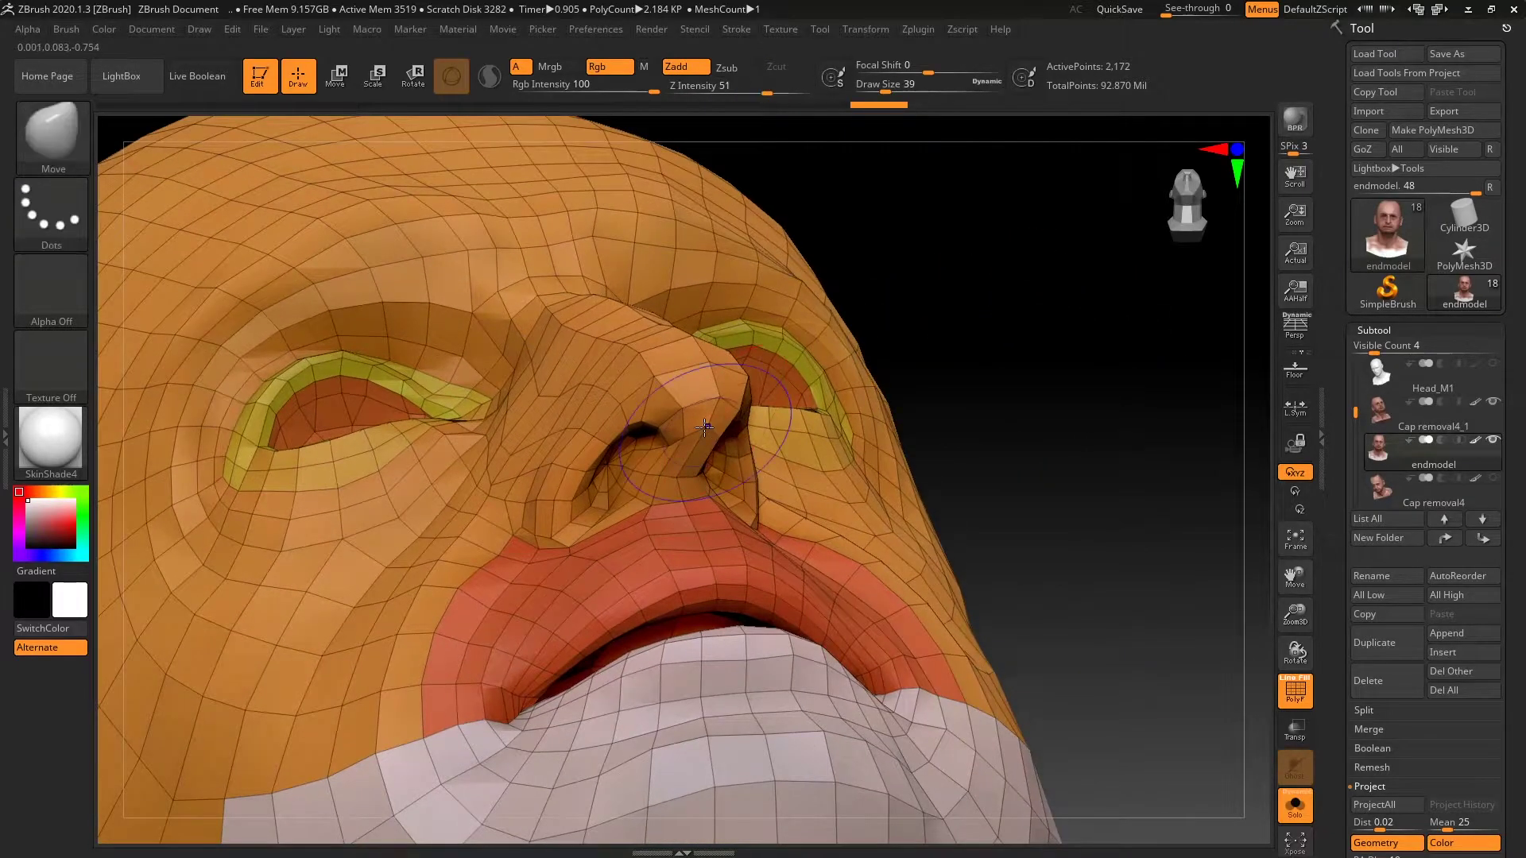
shift+drag(704, 436, 721, 385)
drag(951, 243, 924, 280)
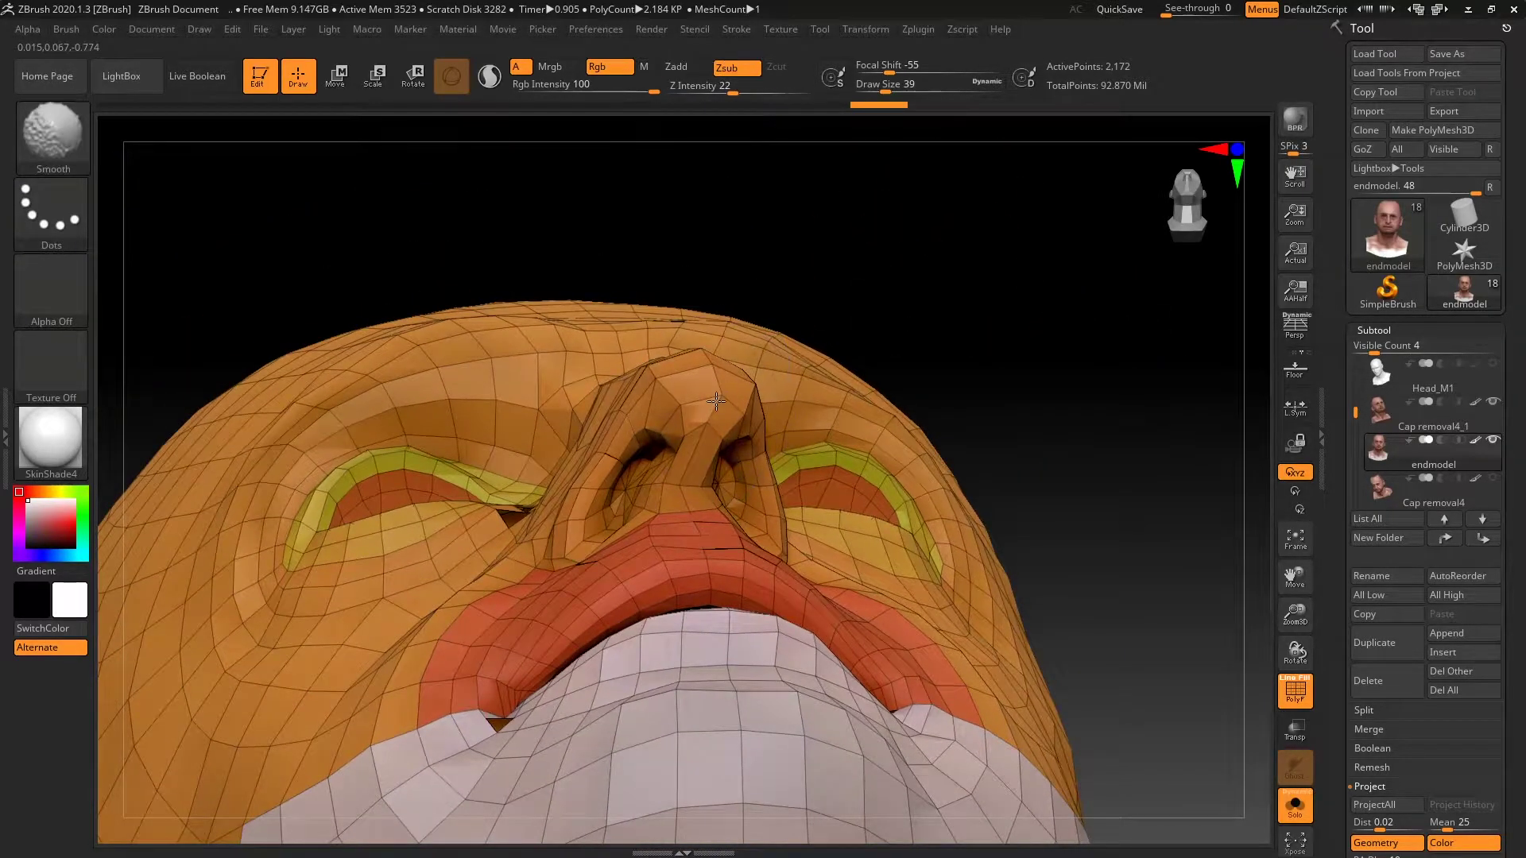
shift+drag(707, 422, 713, 389)
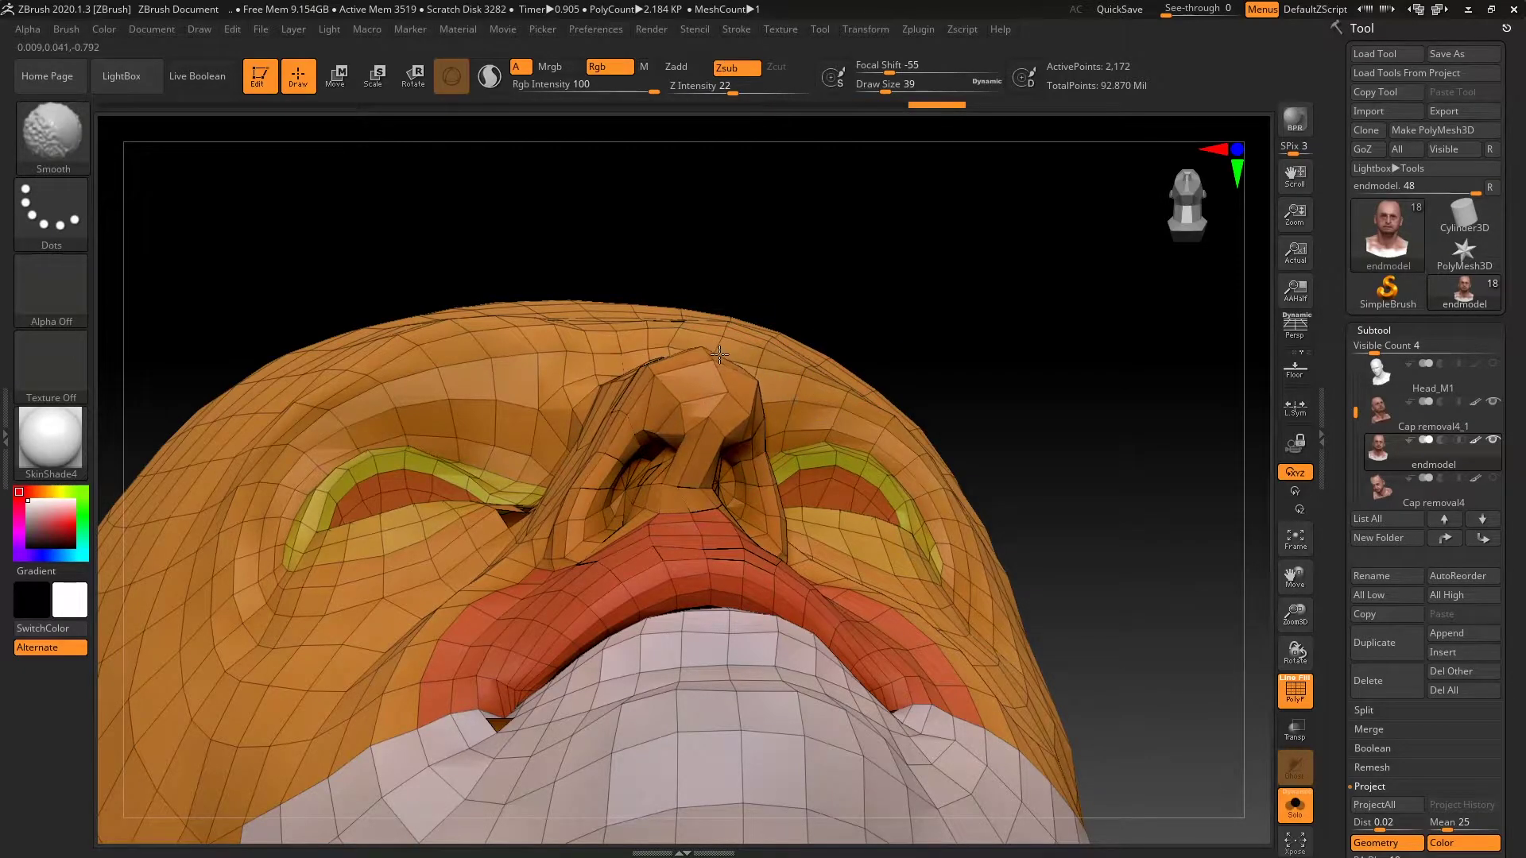
mouse_move(896, 299)
mouse_down()
mouse_move(879, 283)
mouse_move(835, 313)
mouse_move(891, 429)
mouse_up()
shift+drag(708, 517, 666, 511)
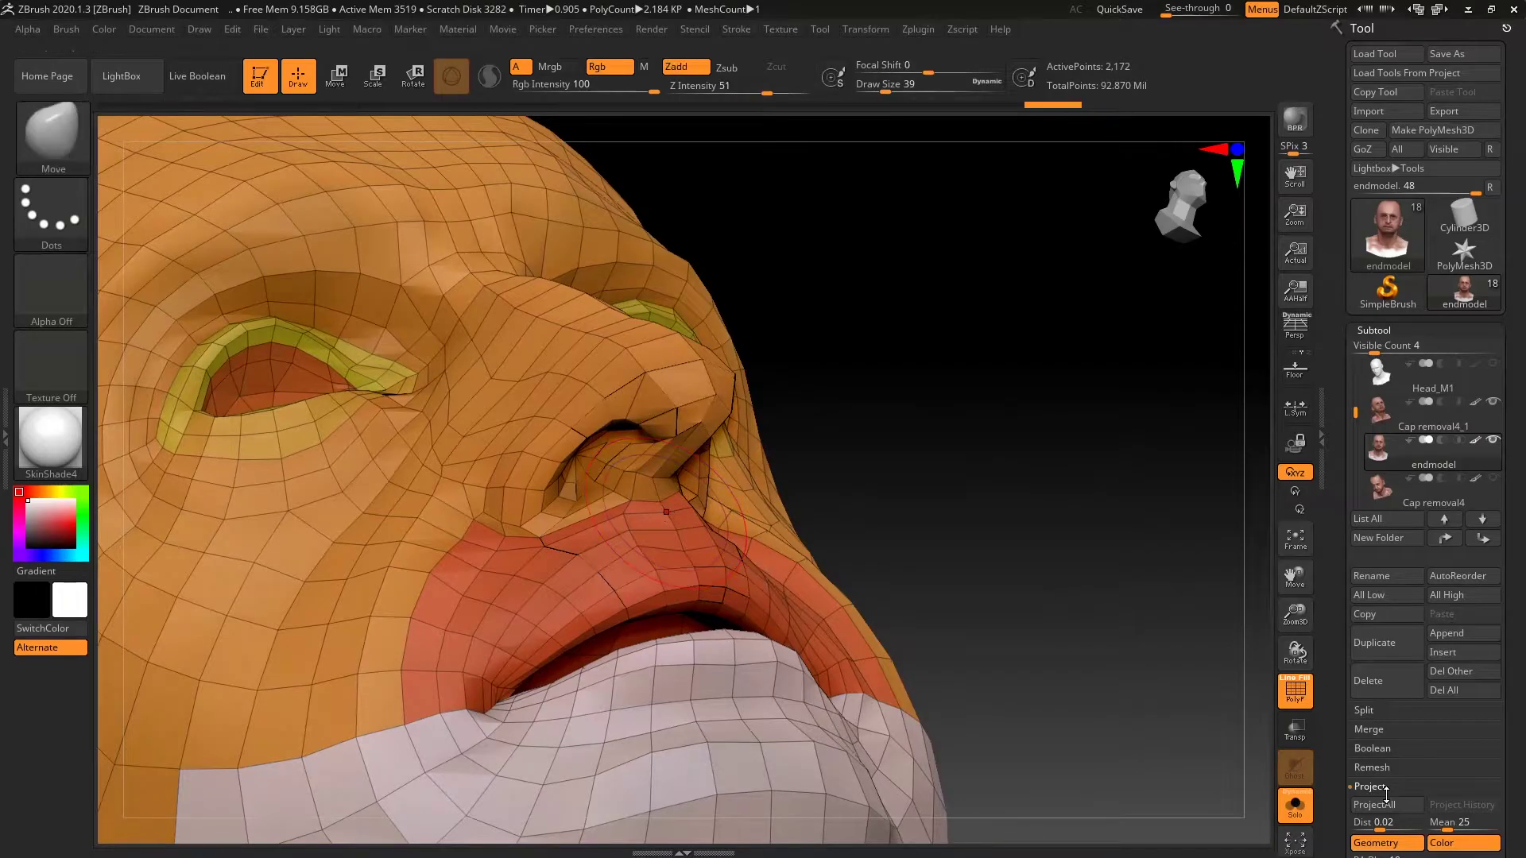
Set the Draw Size to 33, switch the Smooth brush to Zadd, and undo a trial smoothing stroke under the nose
mouse_move(945, 397)
mouse_down()
mouse_move(857, 429)
mouse_move(851, 475)
mouse_up()
key(space)
drag(949, 364, 926, 366)
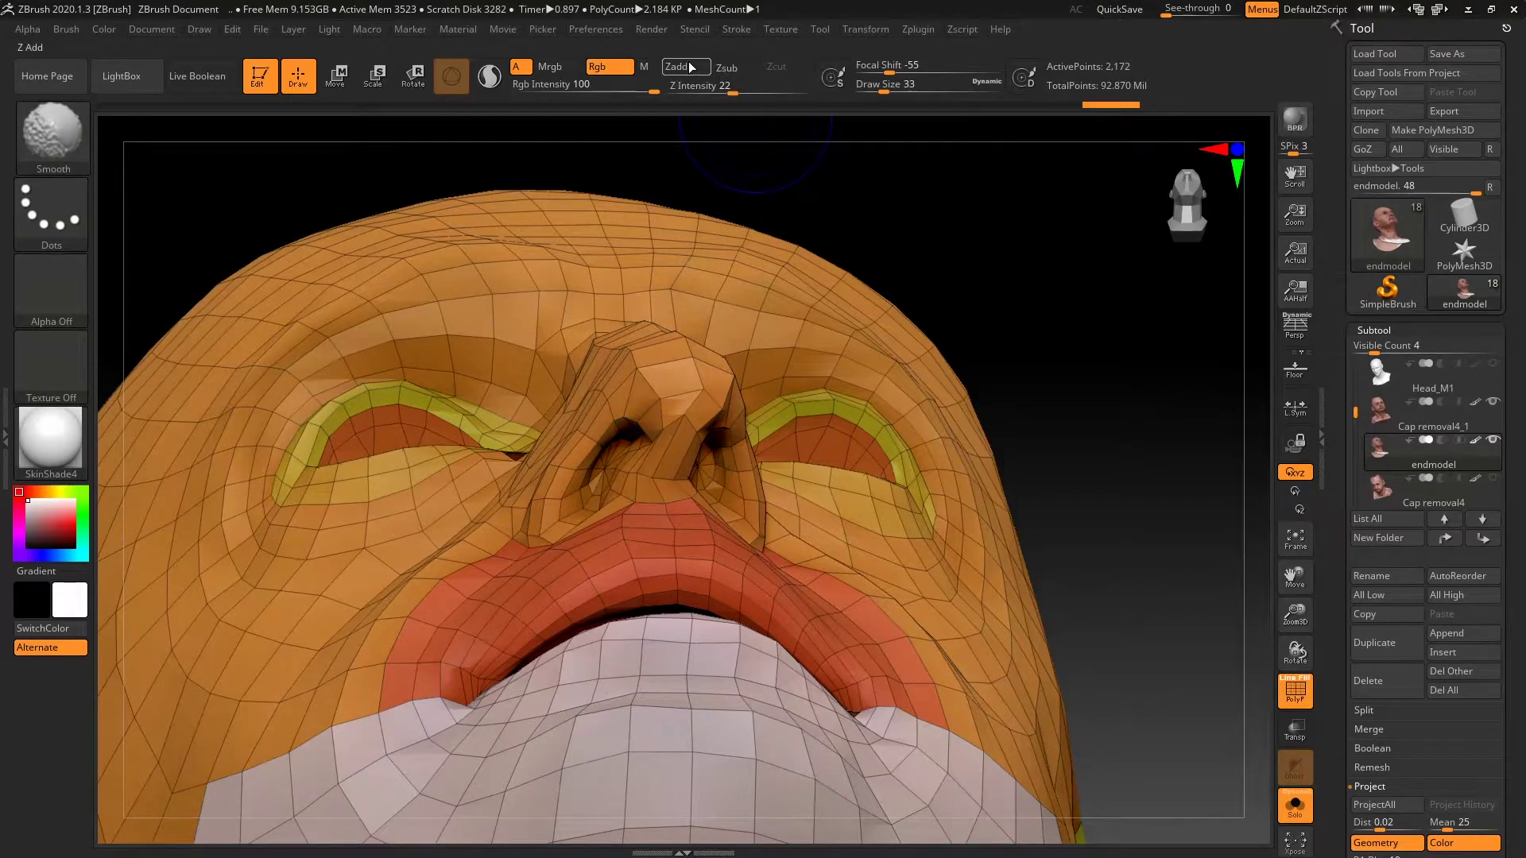
shift+drag(677, 410, 674, 457)
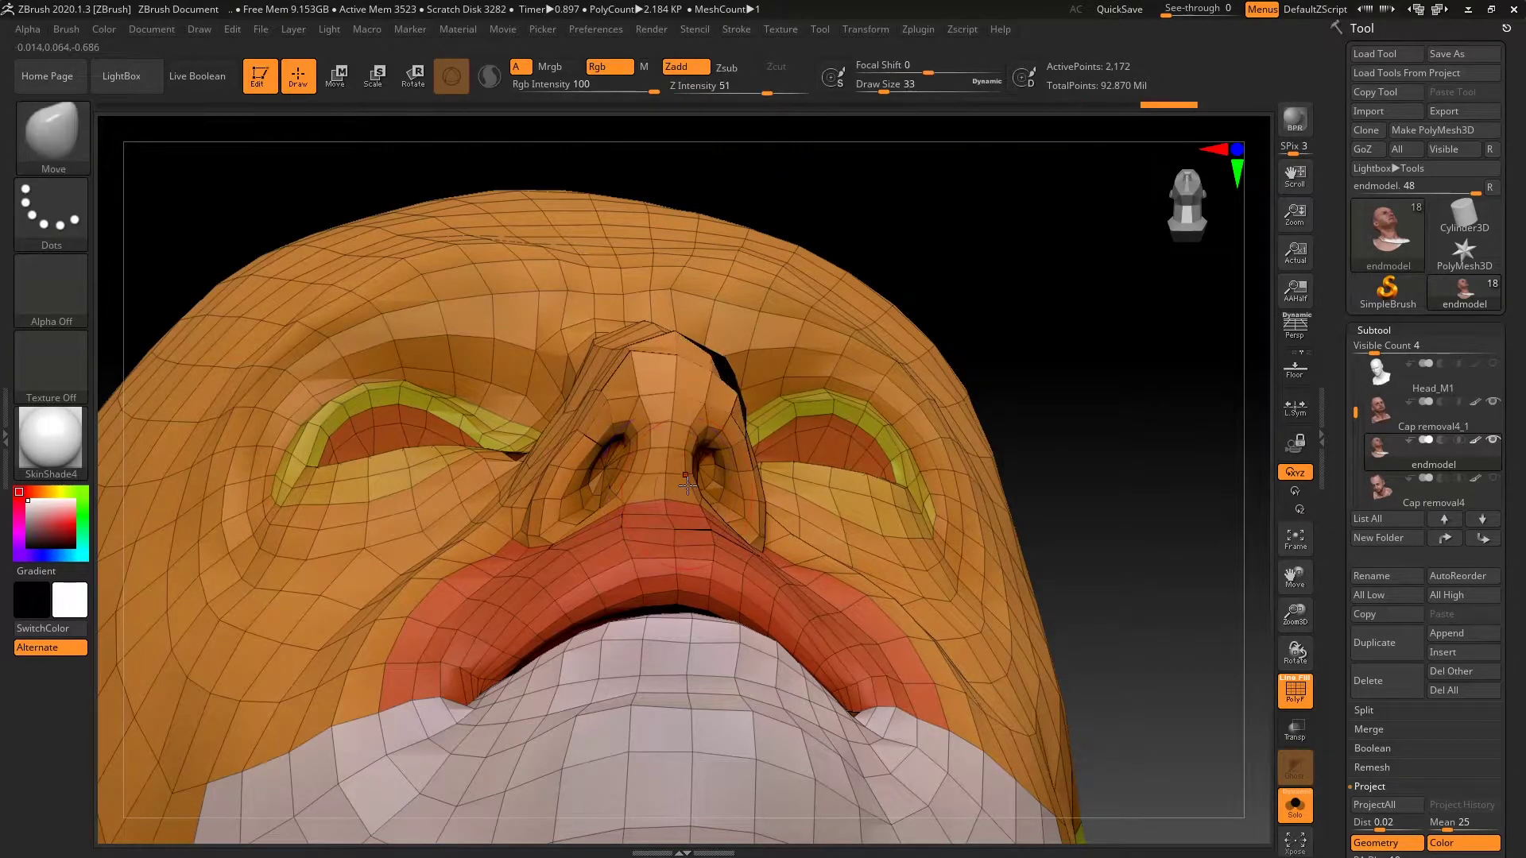
key(ctrl+z)
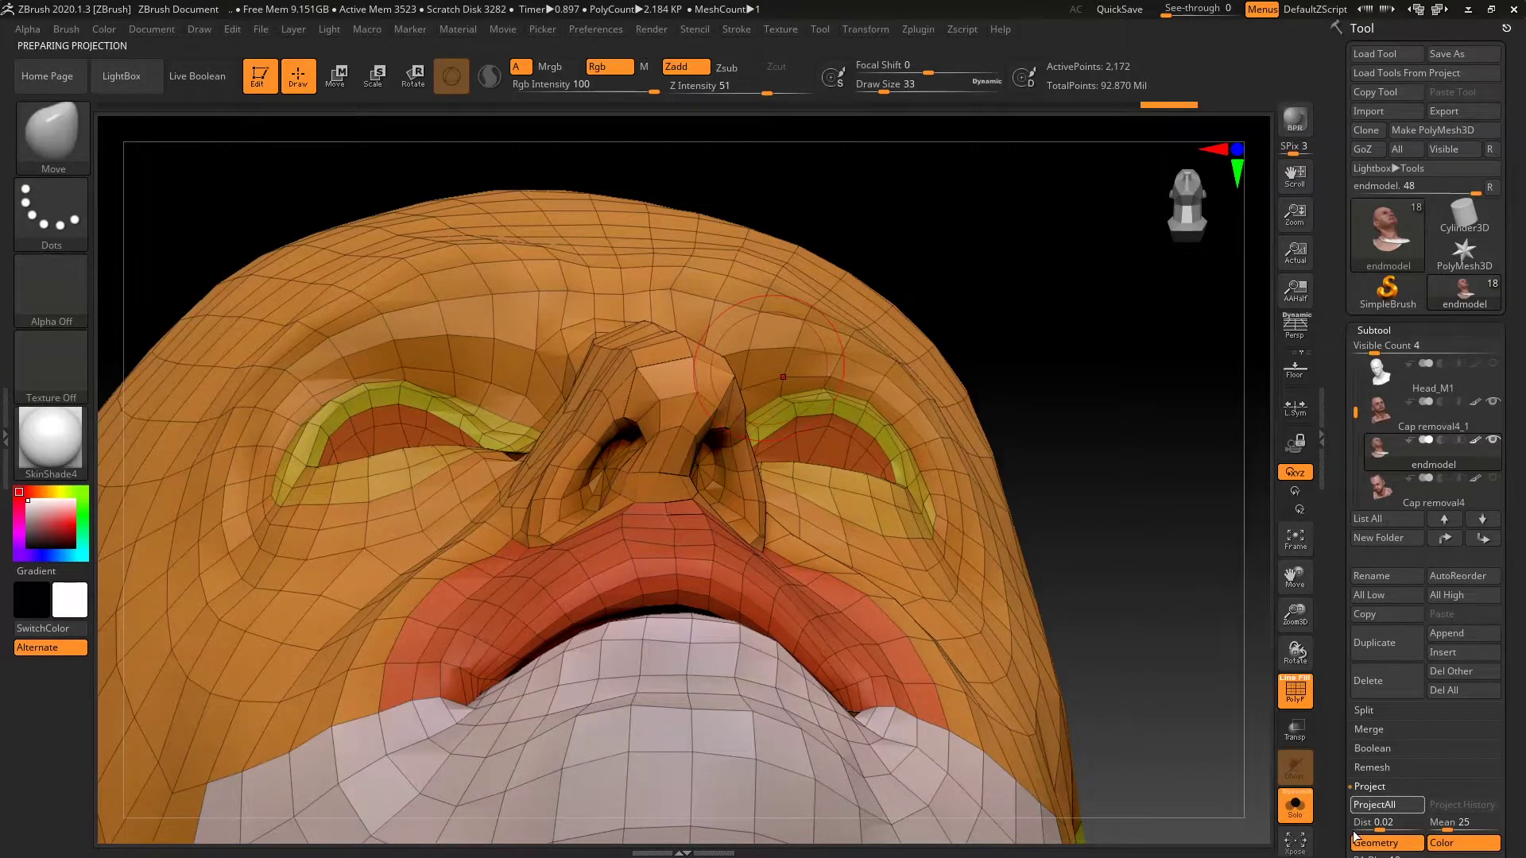
Smooth the mesh around both nostrils from below and reproject endmodel with ProjectAll
drag(1128, 390, 1176, 402)
shift+drag(621, 467, 627, 465)
mouse_move(1057, 439)
mouse_down()
mouse_move(763, 457)
mouse_move(755, 475)
mouse_move(916, 518)
mouse_up()
shift+drag(703, 467, 816, 518)
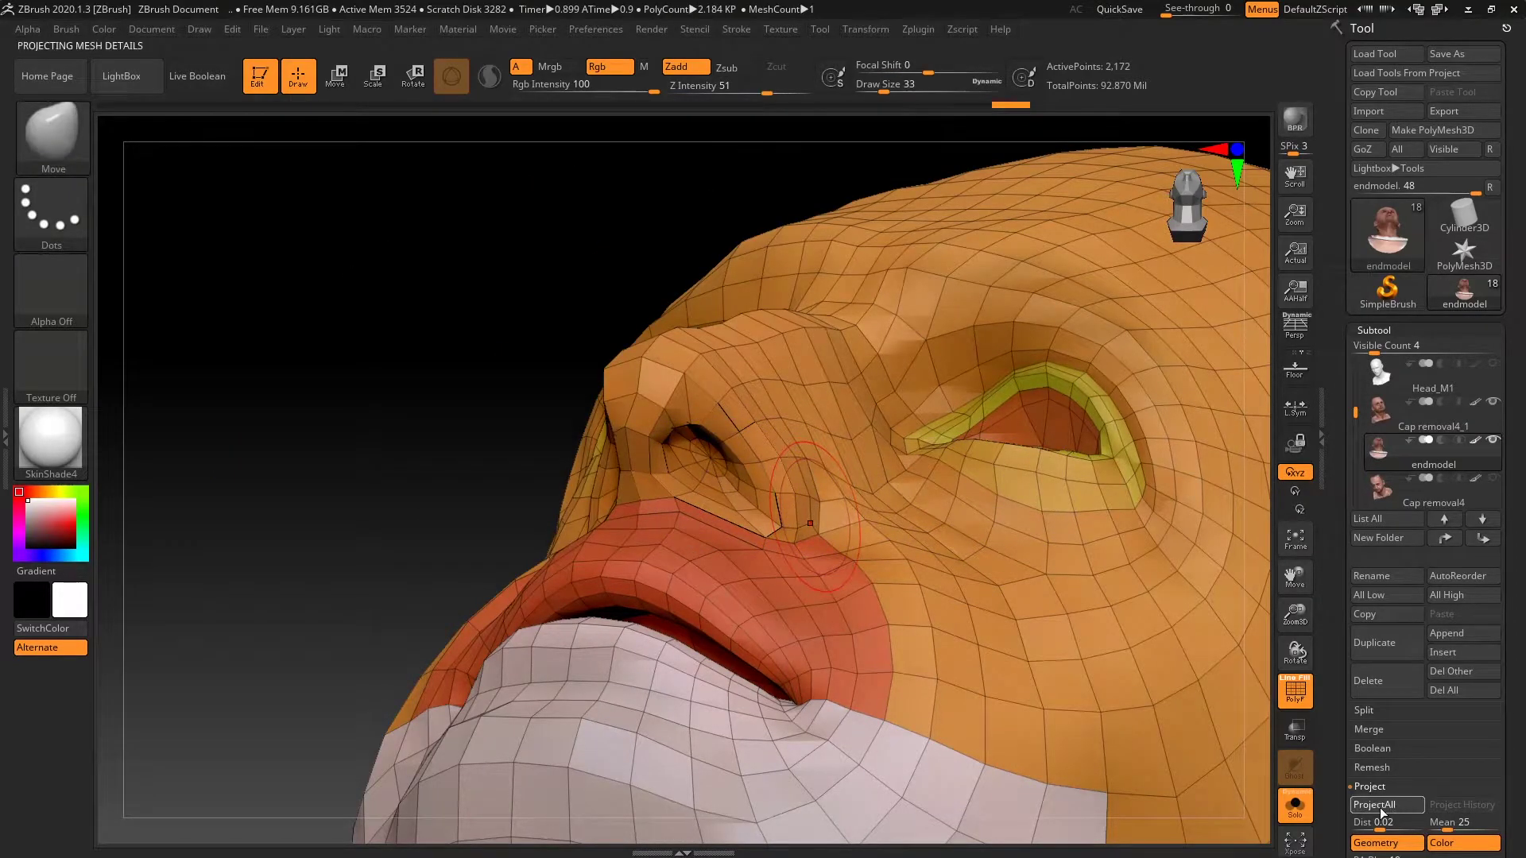
Smooth the character's left side of the nose towards the cheek at Z Intensity 65, and reproject the mesh
mouse_move(1261, 545)
mouse_down()
mouse_move(1303, 616)
mouse_move(1066, 617)
mouse_up()
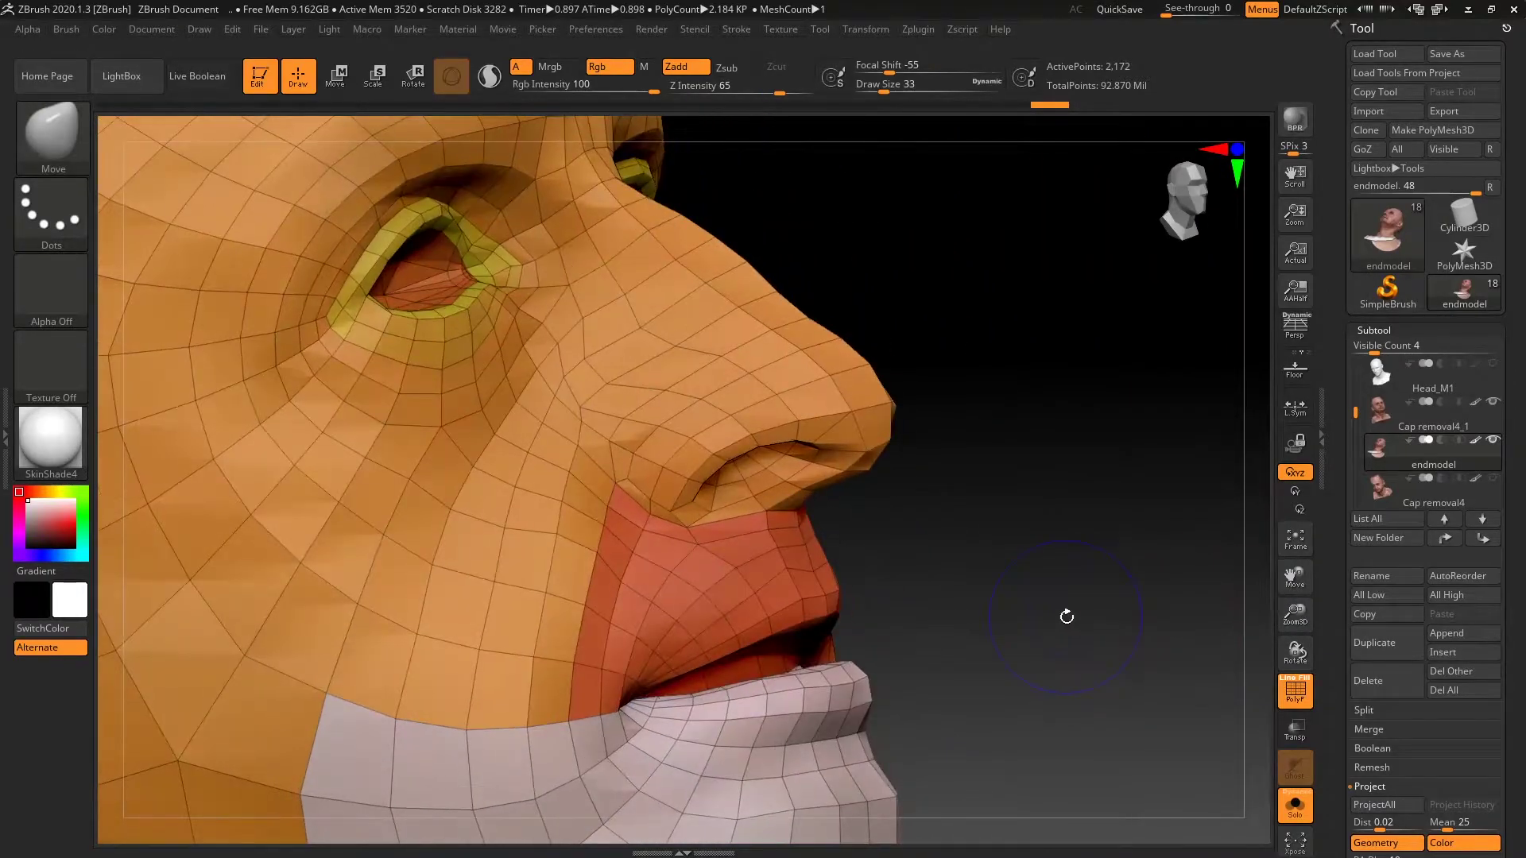
drag(1128, 350, 658, 330)
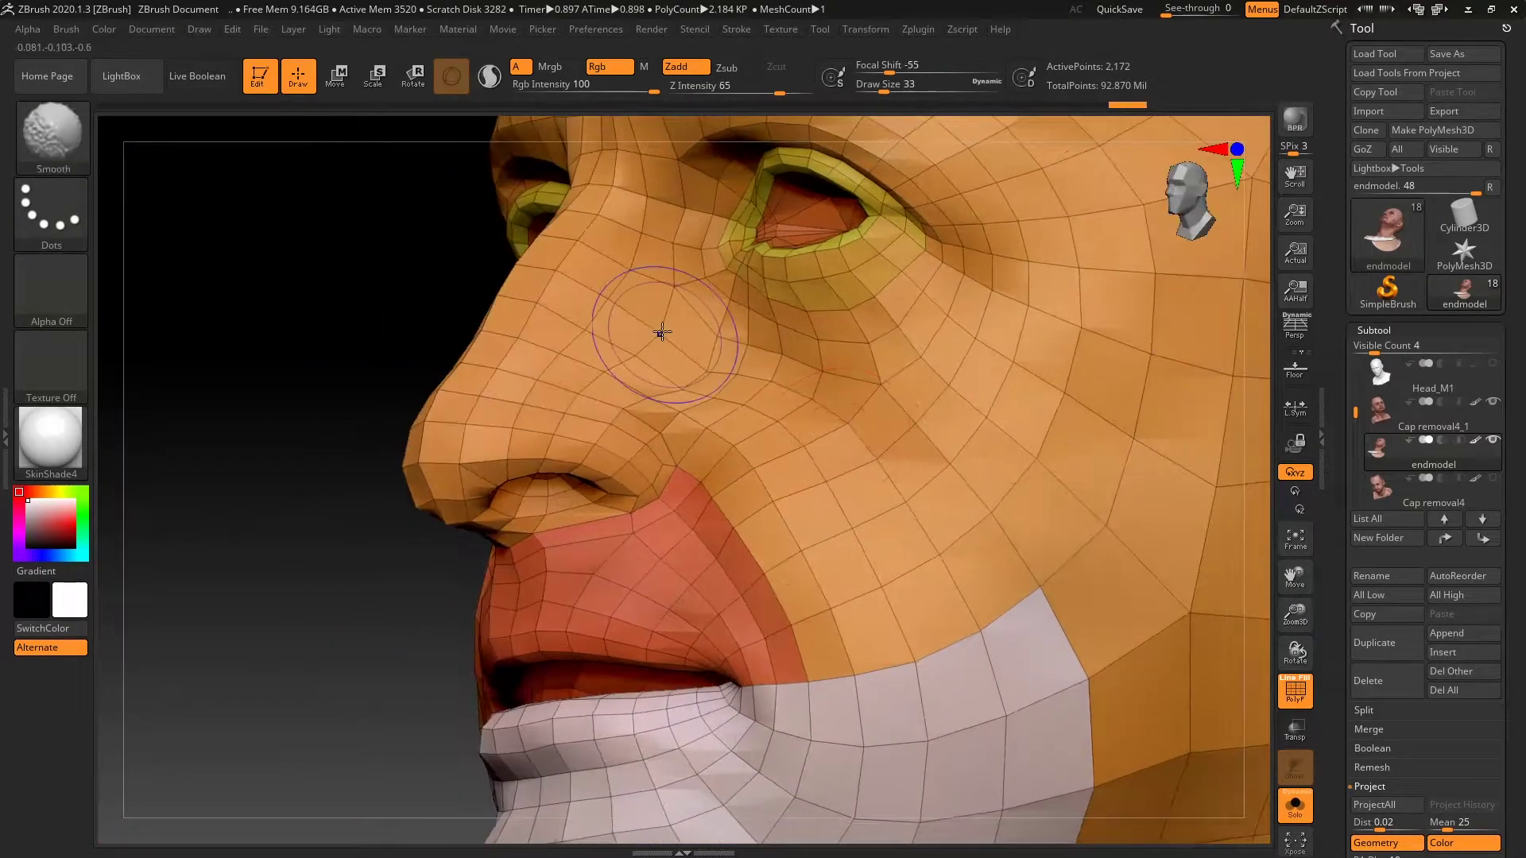
shift+drag(720, 377, 670, 349)
drag(278, 302, 540, 290)
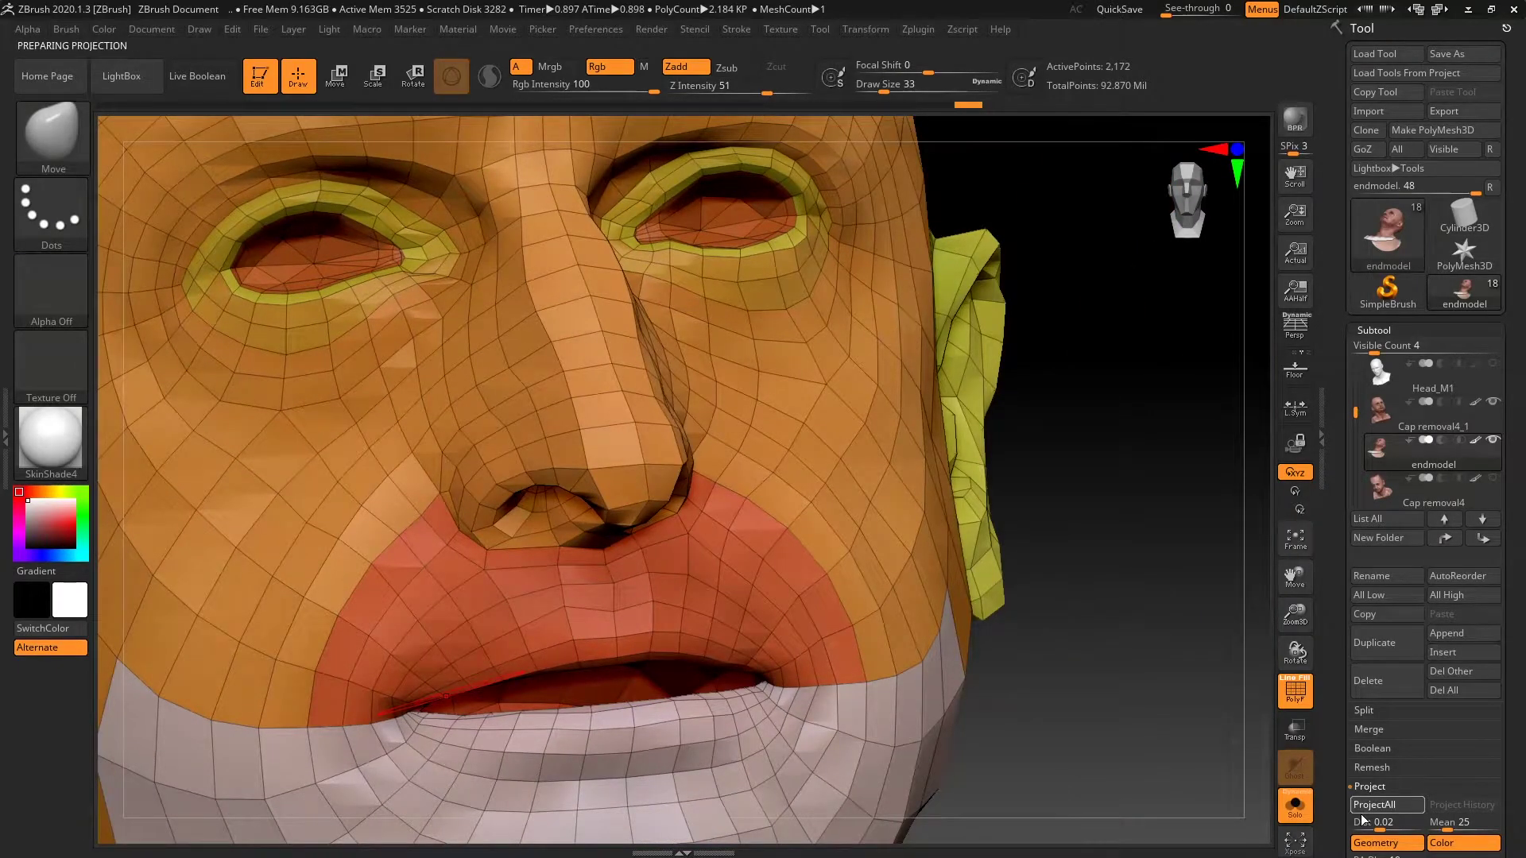
Smooth the character's right nostril wing and upper side of the nose, undoing the stroke on the adjoining cheek
drag(985, 545, 1060, 541)
shift+drag(482, 468, 453, 477)
mouse_move(971, 344)
alt+mouse_down()
mouse_move(1097, 514)
mouse_move(1025, 516)
alt+mouse_up()
shift+drag(465, 550, 477, 512)
key(ctrl+z)
shift+drag(556, 466, 552, 491)
drag(1172, 559, 1101, 559)
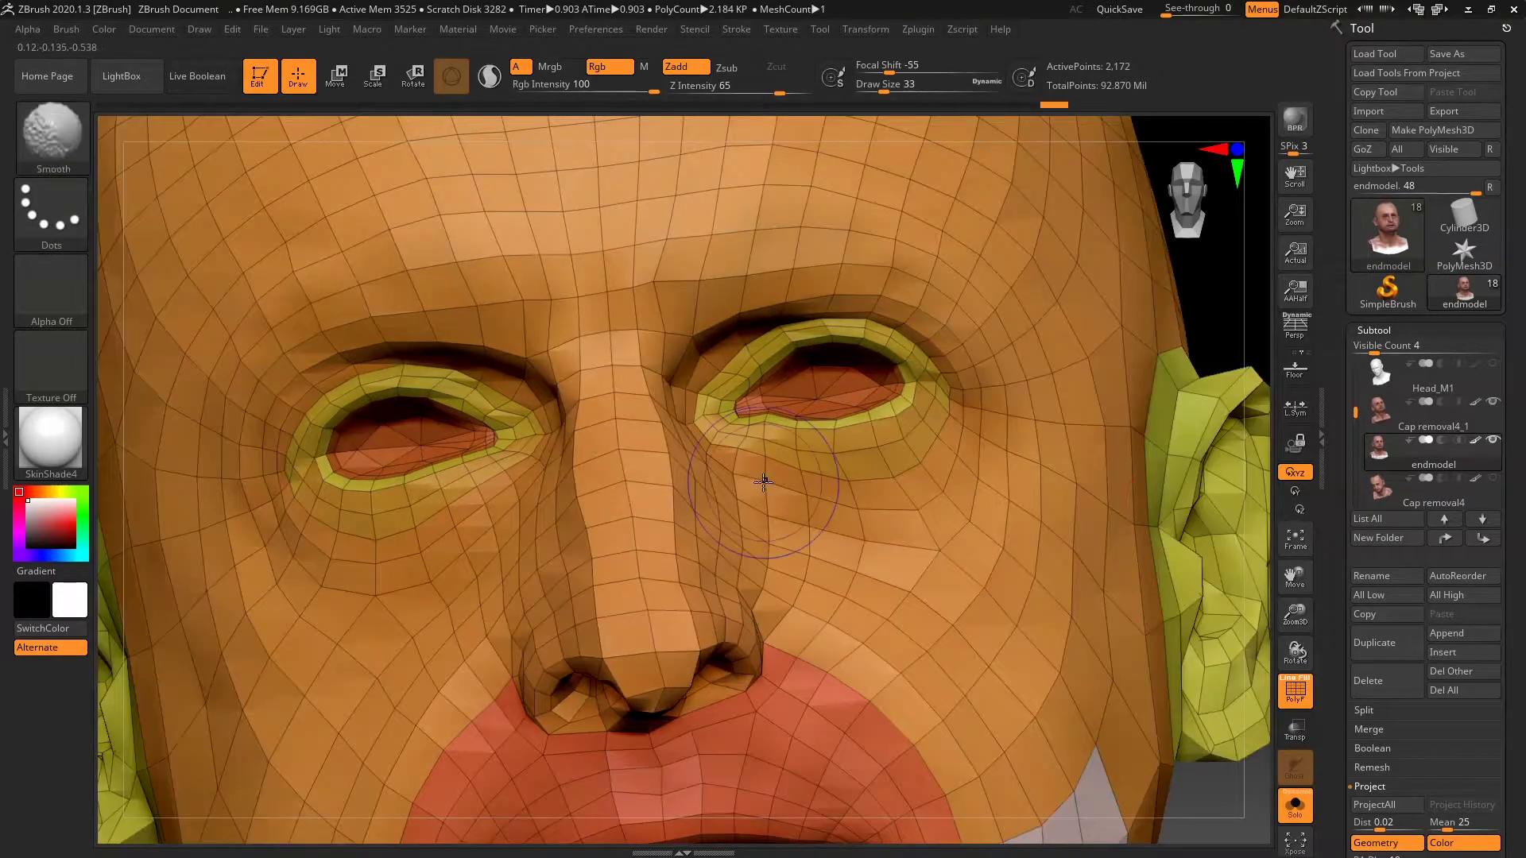
Smooth the cheek below the character's left eye and the inner corner of the right eye, reprojecting endmodel with ProjectAll
shift+drag(766, 477, 968, 521)
click(1396, 804)
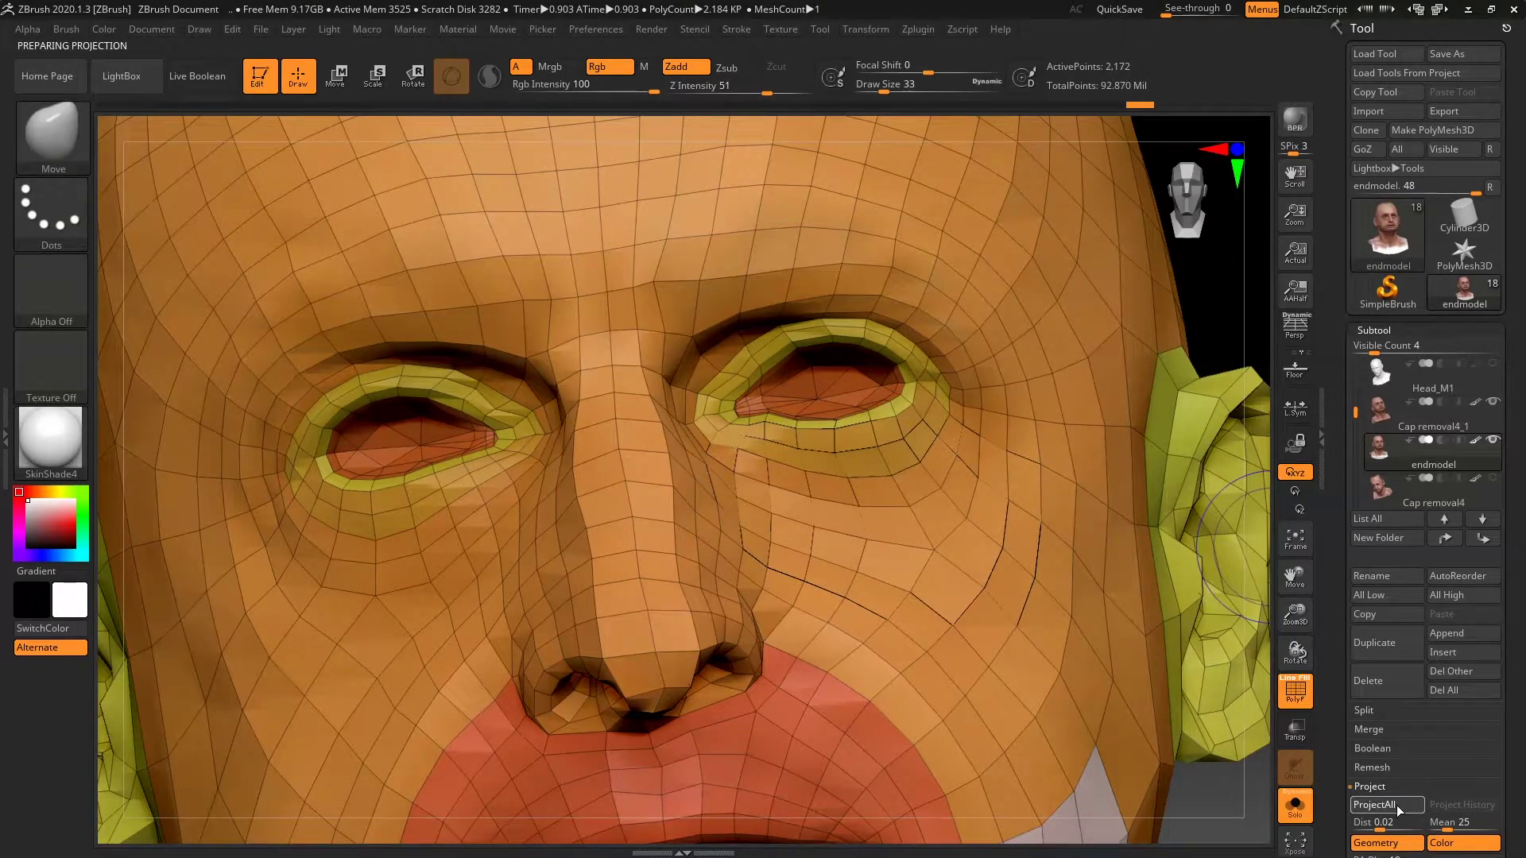
mouse_move(1224, 299)
mouse_down()
mouse_move(1246, 281)
mouse_move(1200, 238)
mouse_move(1185, 350)
mouse_up()
mouse_move(517, 398)
shift+mouse_down()
mouse_move(596, 403)
mouse_move(545, 357)
mouse_move(548, 392)
shift+mouse_up()
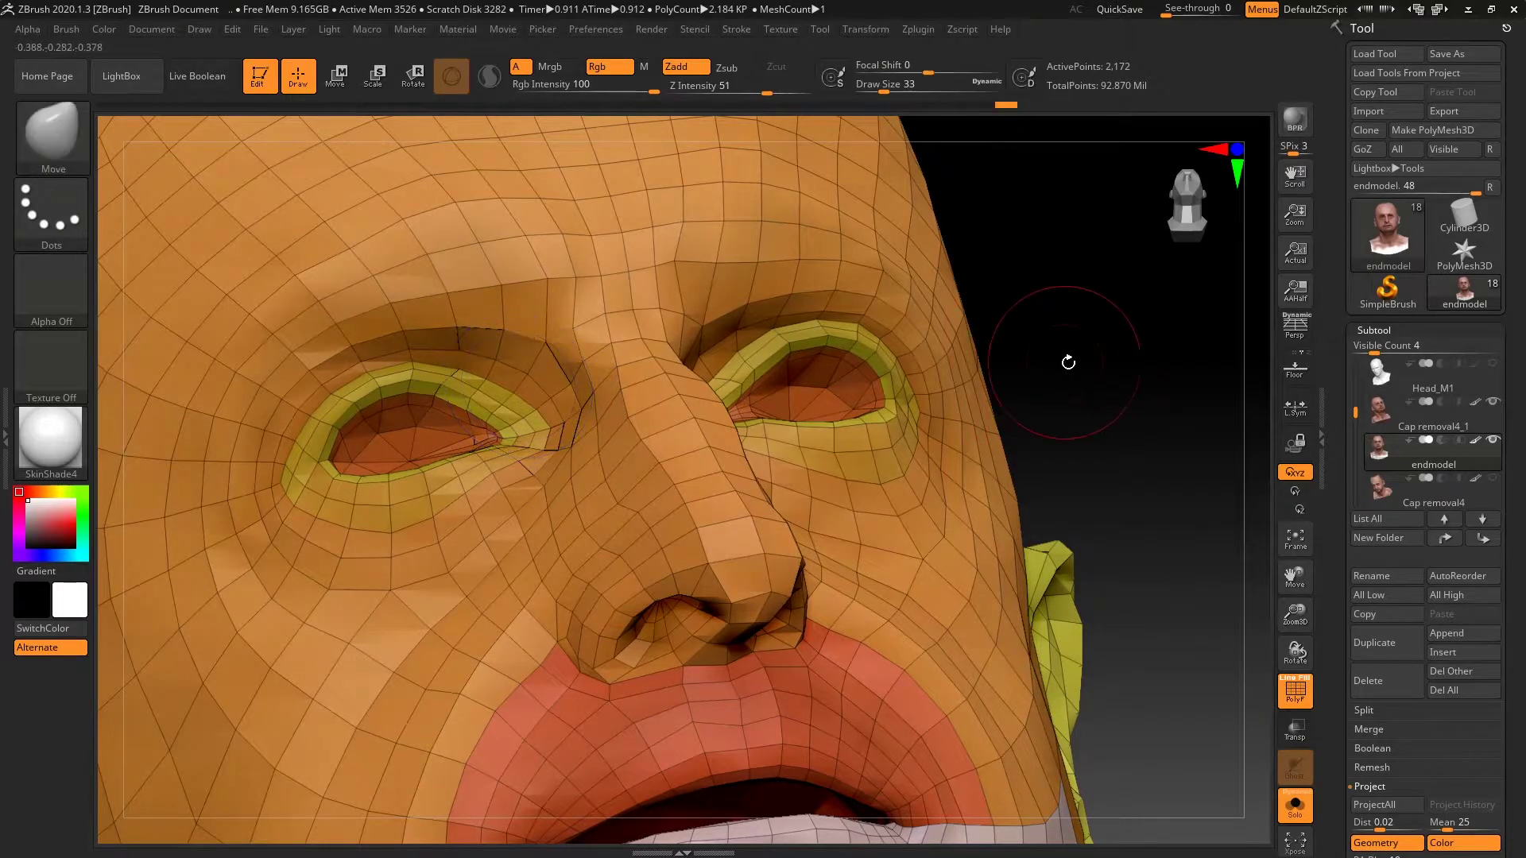
drag(1053, 358, 805, 369)
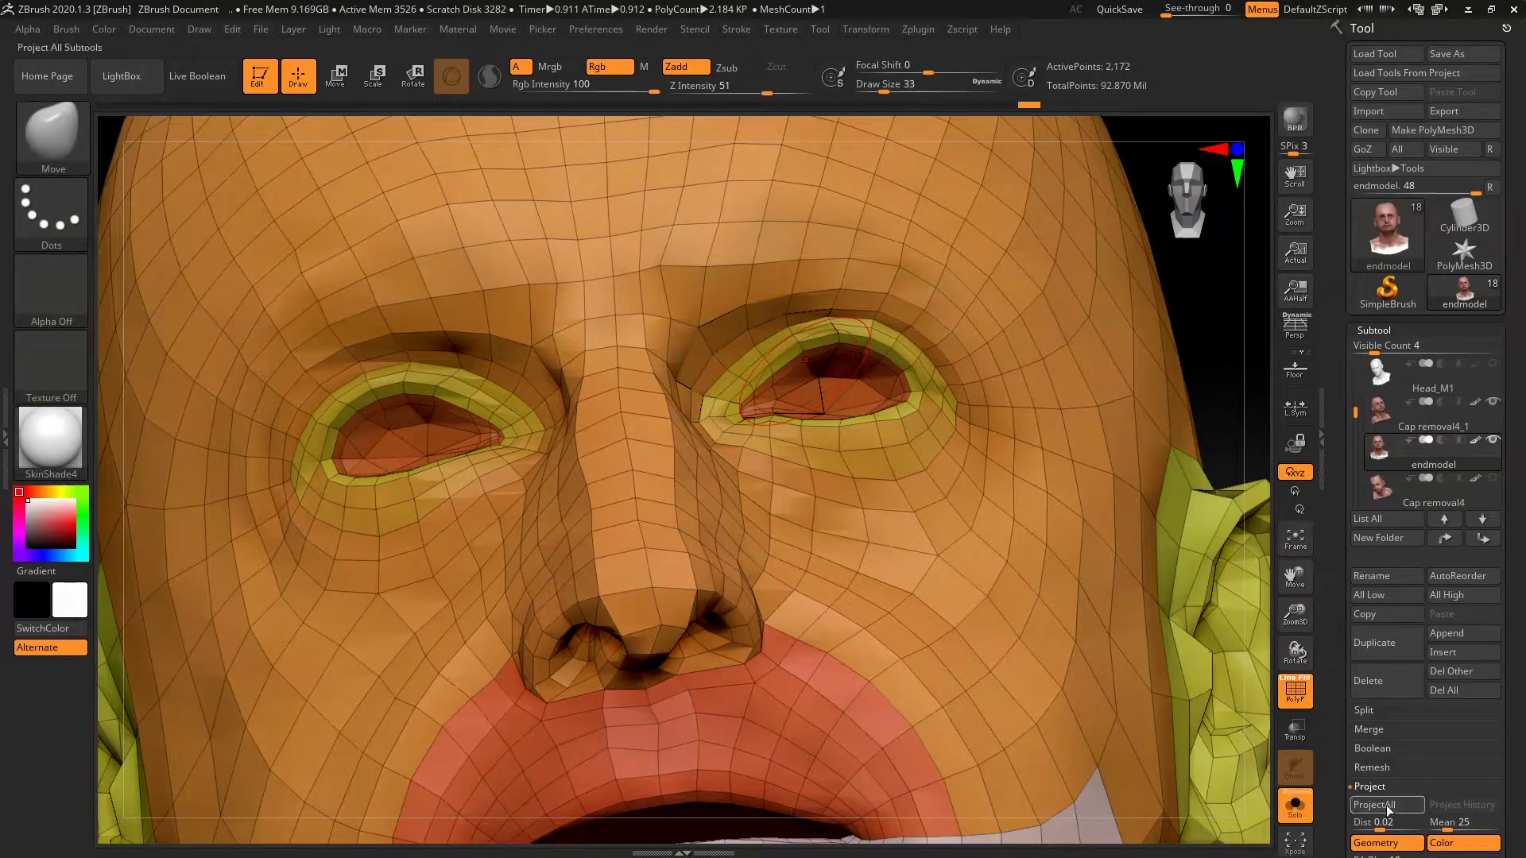
Set the Draw Size to 65 and smooth the mesh across the forehead
mouse_move(1206, 274)
mouse_down()
mouse_move(1231, 398)
mouse_move(1233, 371)
mouse_move(1209, 392)
mouse_move(1185, 357)
mouse_move(1176, 373)
mouse_move(1209, 351)
mouse_move(1137, 433)
mouse_up()
key(space)
drag(1133, 426, 1142, 426)
key(shift)
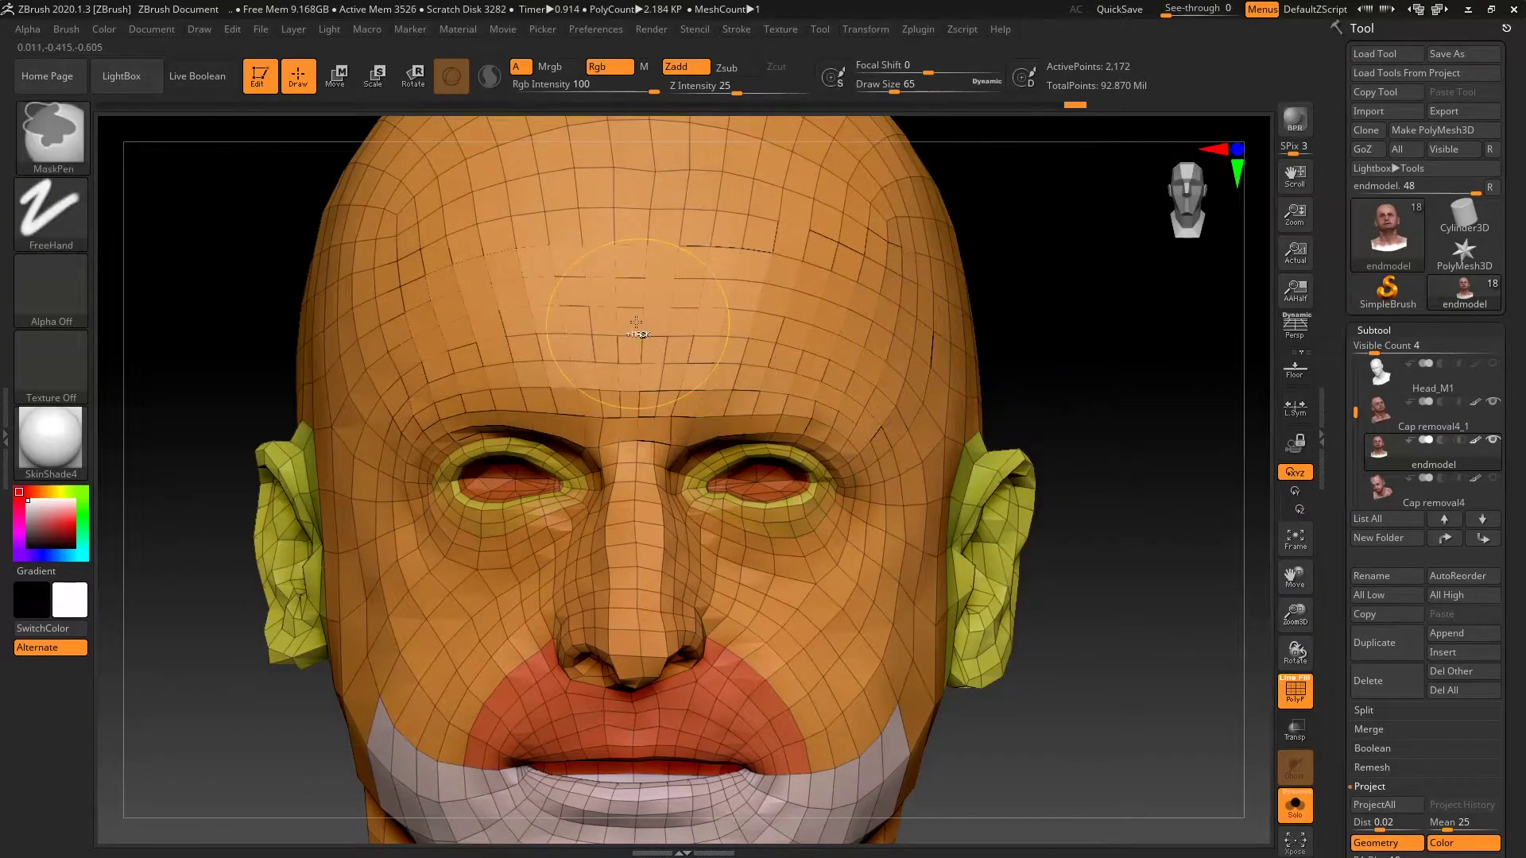
Undo the last stroke, smooth the side of the head and the area beneath the character's left ear, and reproject endmodel
mouse_move(1209, 395)
mouse_down()
mouse_move(1144, 331)
mouse_move(1154, 453)
mouse_move(974, 430)
mouse_up()
drag(1142, 415, 1065, 418)
key(ctrl+z)
key(shift)
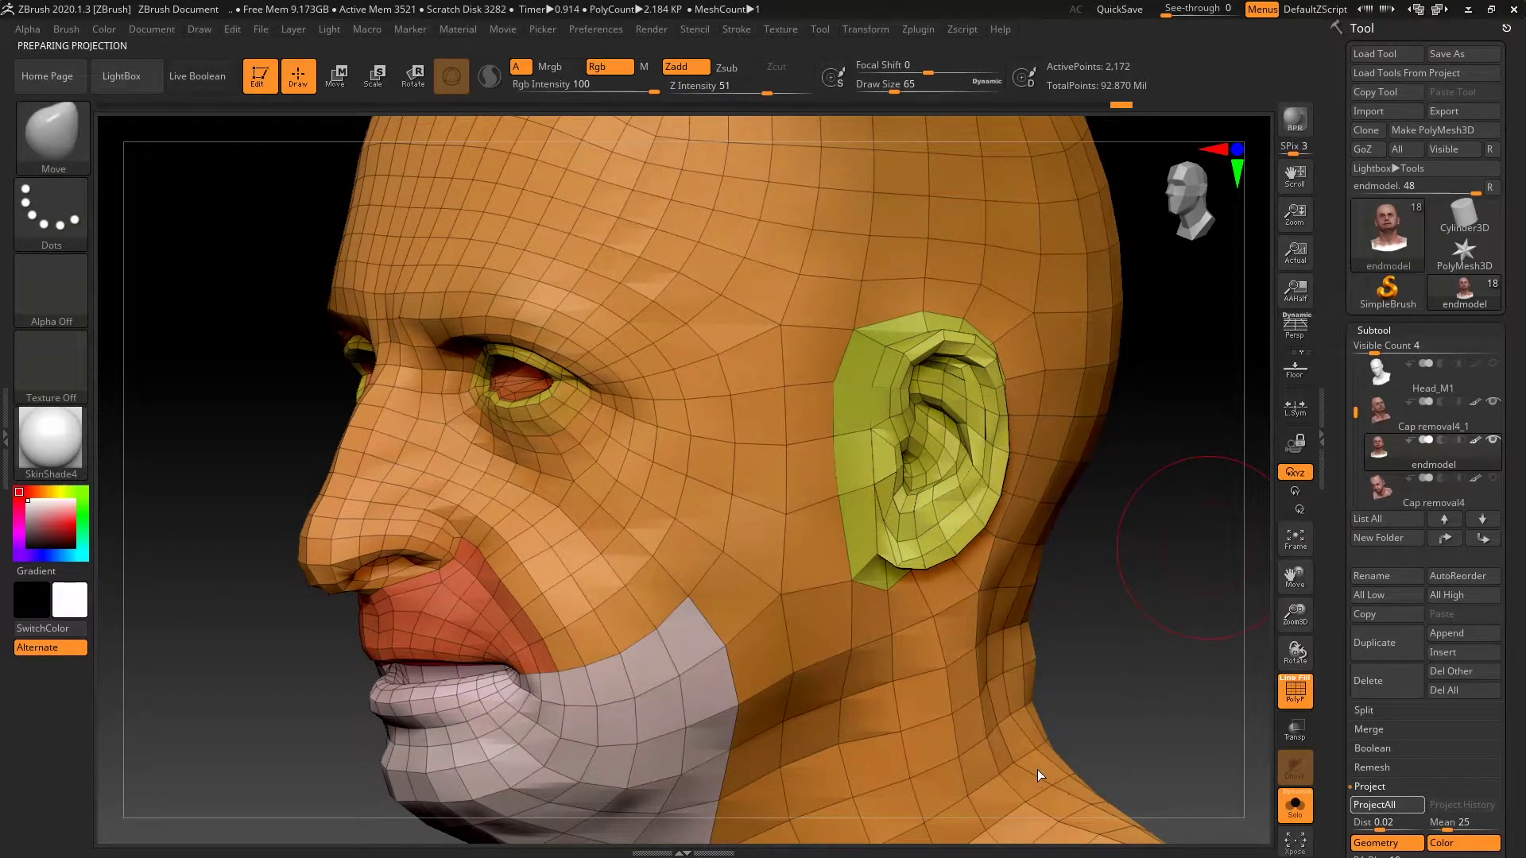
key(space)
key(shift)
key(shift)
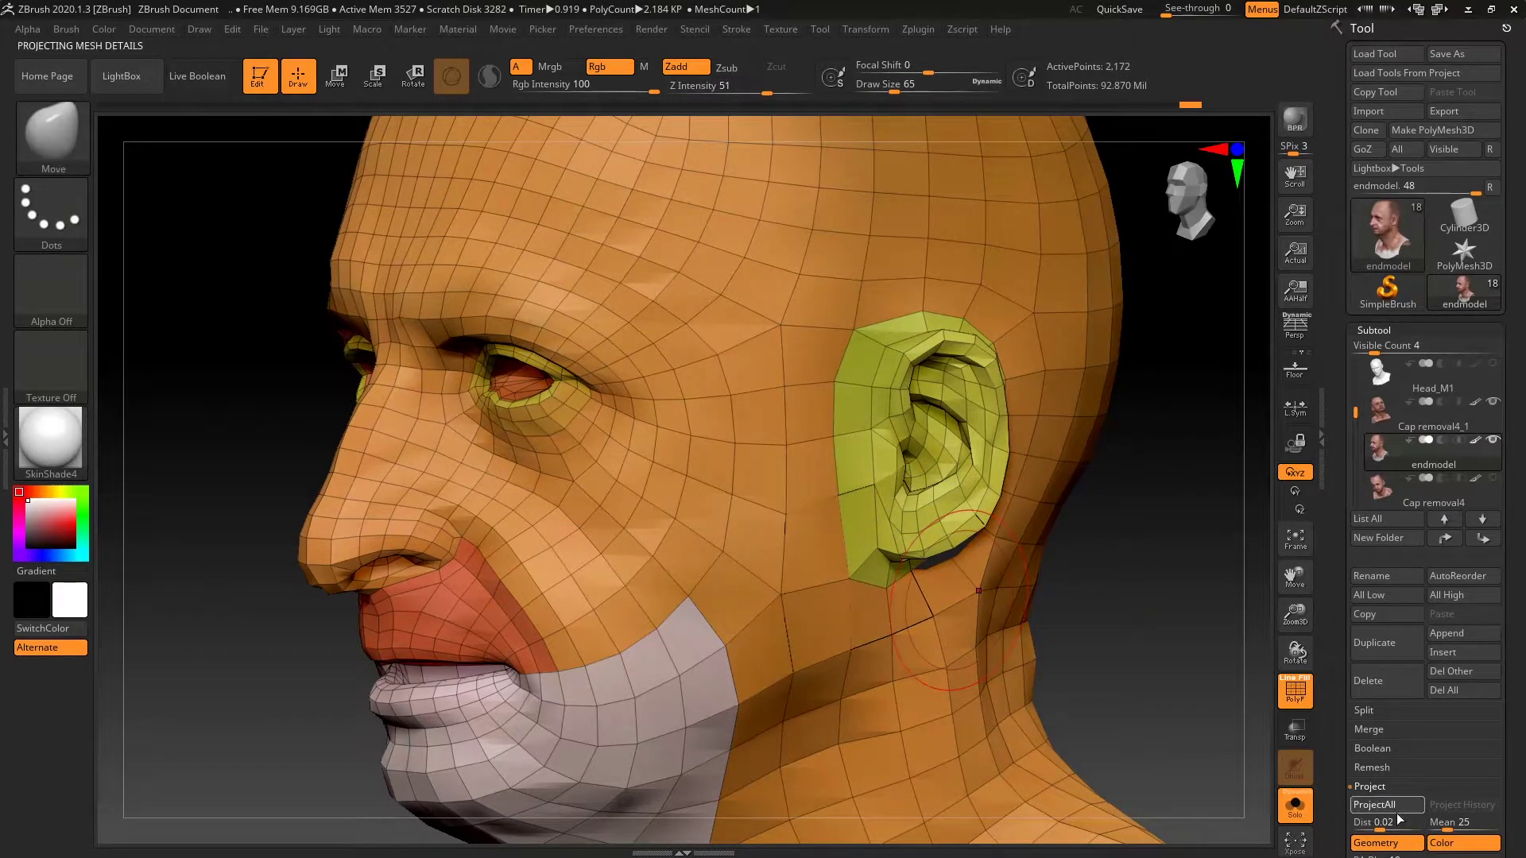
Smooth the chin and jawline below the lips and reproject endmodel with ProjectAll
drag(1112, 588, 779, 477)
key(ctrl)
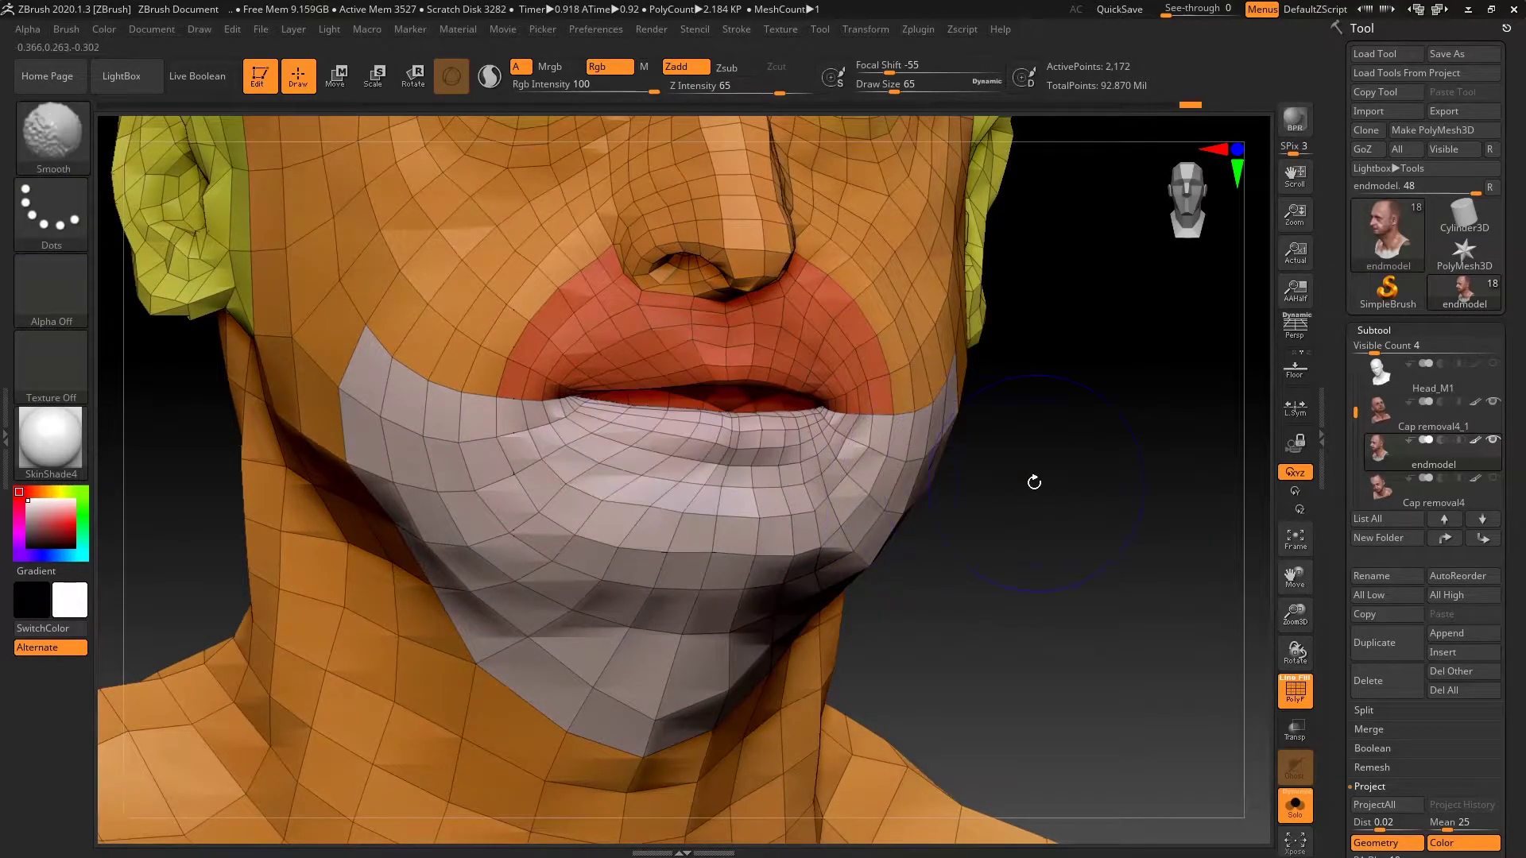
mouse_move(991, 443)
mouse_down()
mouse_move(1066, 535)
mouse_move(1018, 469)
mouse_up()
key(ctrl)
key(shift)
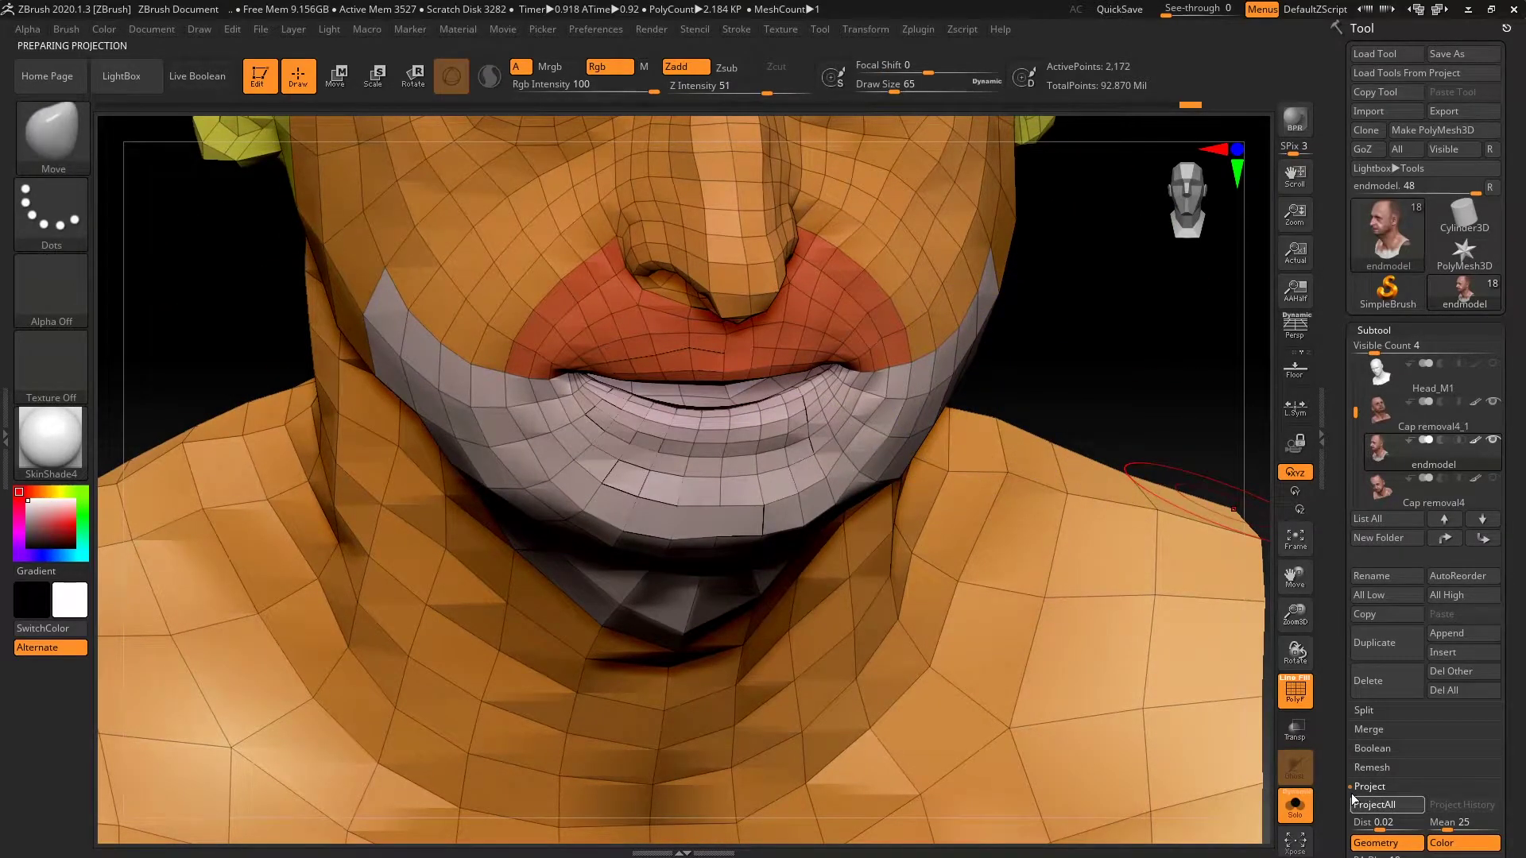
Set the Draw Size to 132 and smooth the mesh under the chin and along the upper neck, undoing one stroke
drag(1090, 323, 1024, 341)
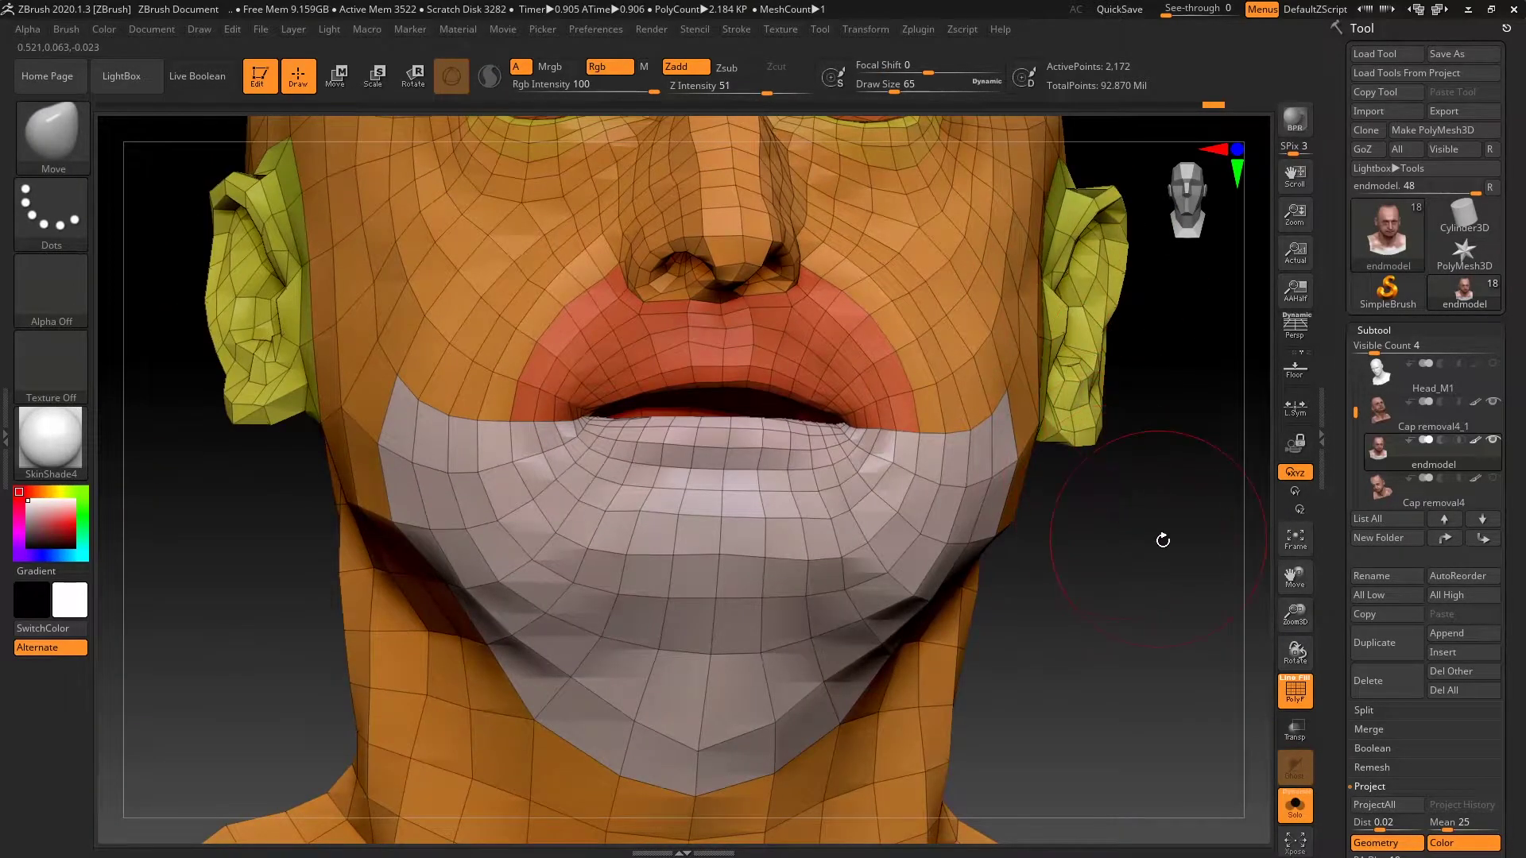
mouse_move(1124, 604)
mouse_down()
mouse_move(1147, 623)
mouse_move(1090, 667)
mouse_move(1080, 539)
mouse_move(1105, 511)
mouse_up()
key(space)
shift+drag(737, 605, 741, 546)
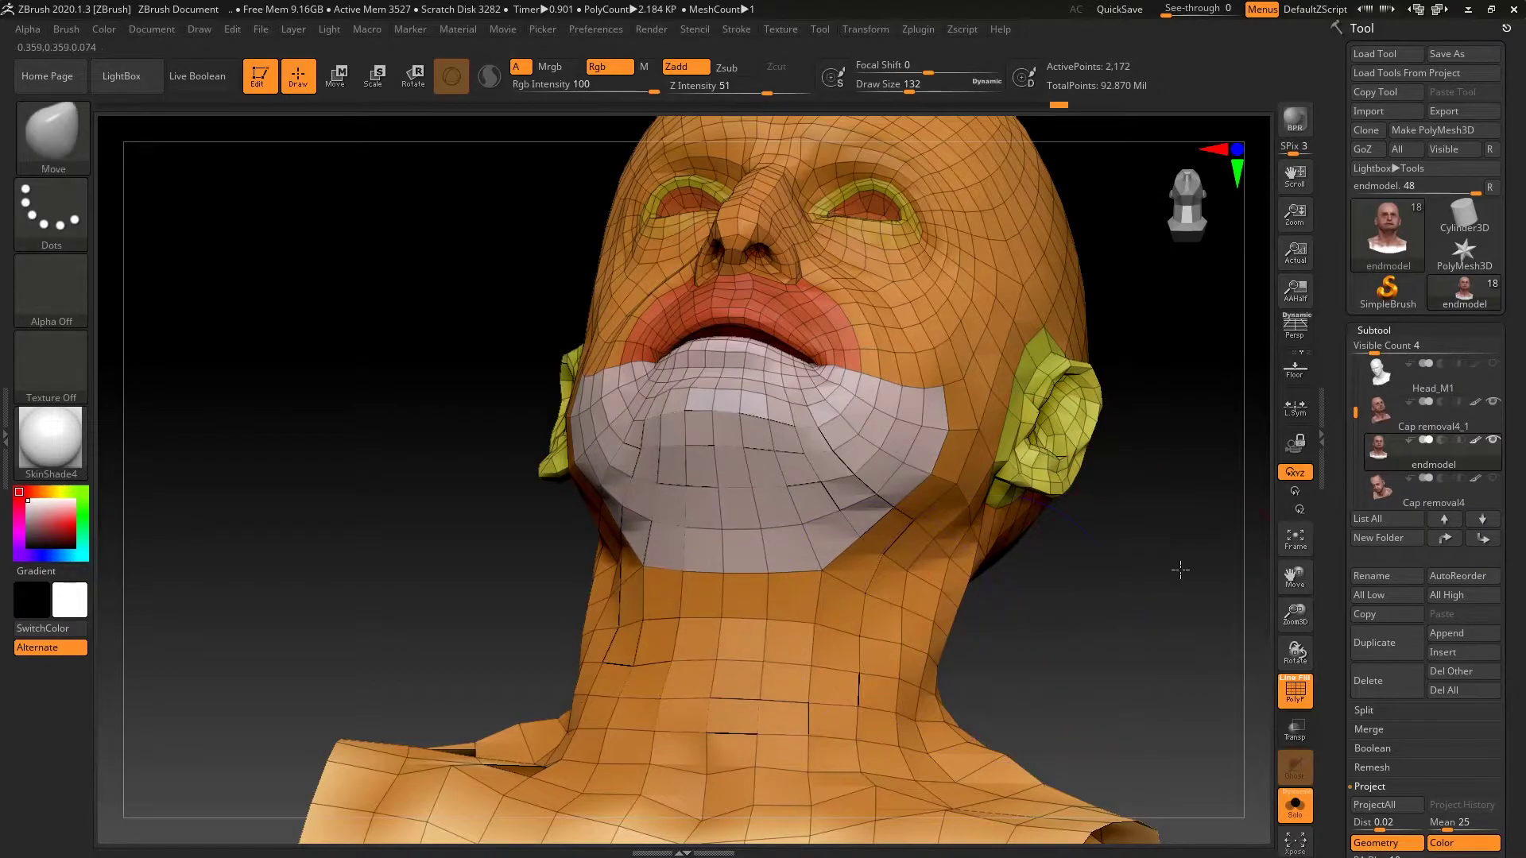
drag(1171, 589, 1136, 485)
key(ctrl+z)
mouse_move(781, 606)
shift+mouse_down()
mouse_move(745, 650)
mouse_move(818, 604)
shift+mouse_up()
Smooth the sides of the neck and the upper chest, and reproject endmodel from behind
drag(1074, 595, 817, 637)
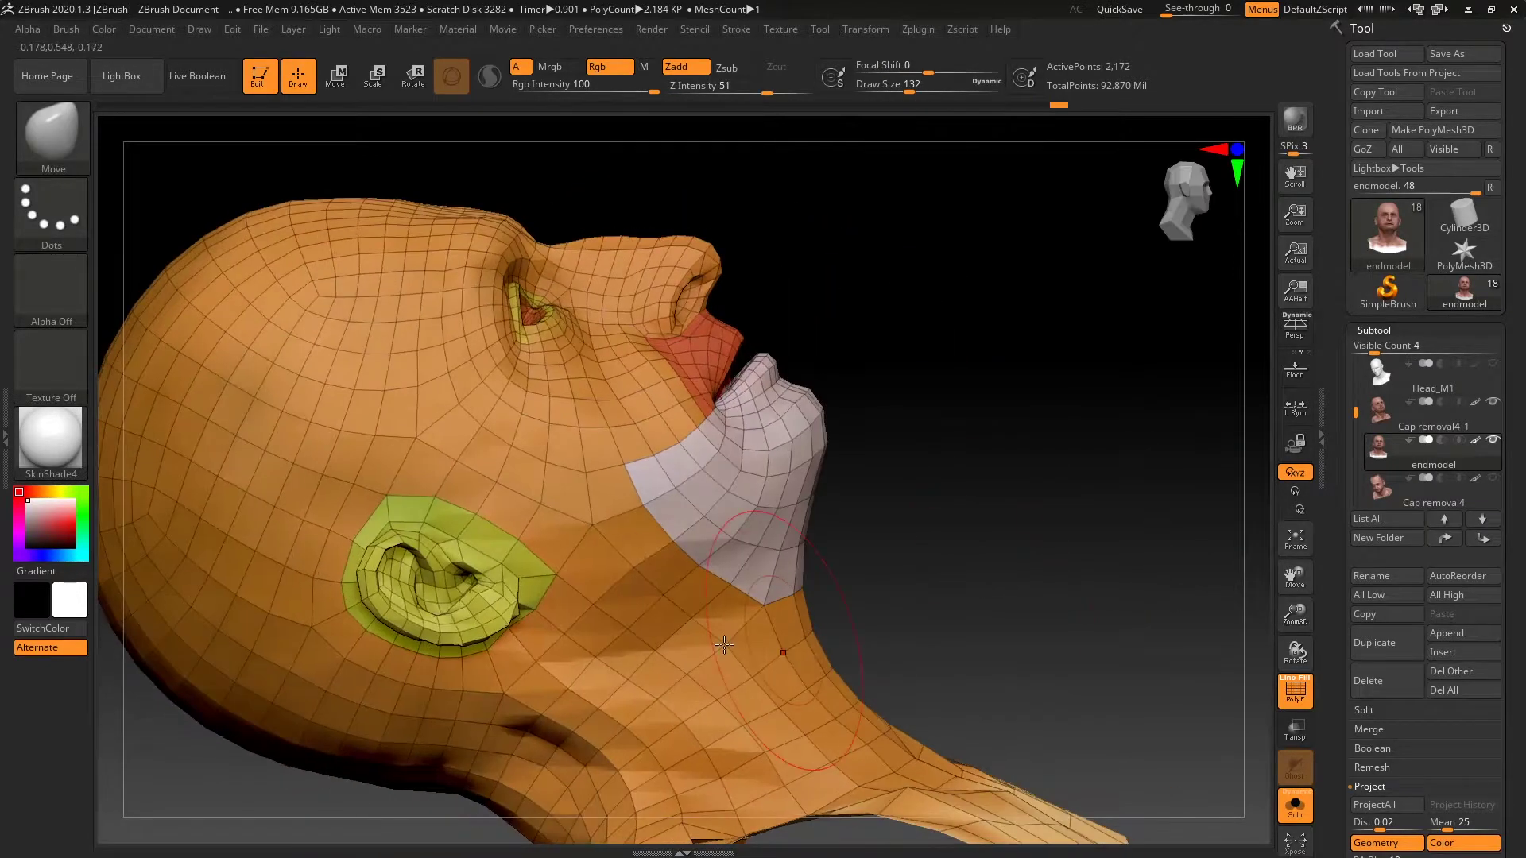
mouse_move(1062, 575)
mouse_down()
mouse_move(888, 630)
mouse_move(862, 661)
mouse_up()
mouse_move(1148, 685)
mouse_down()
mouse_move(1093, 562)
mouse_move(1086, 584)
mouse_up()
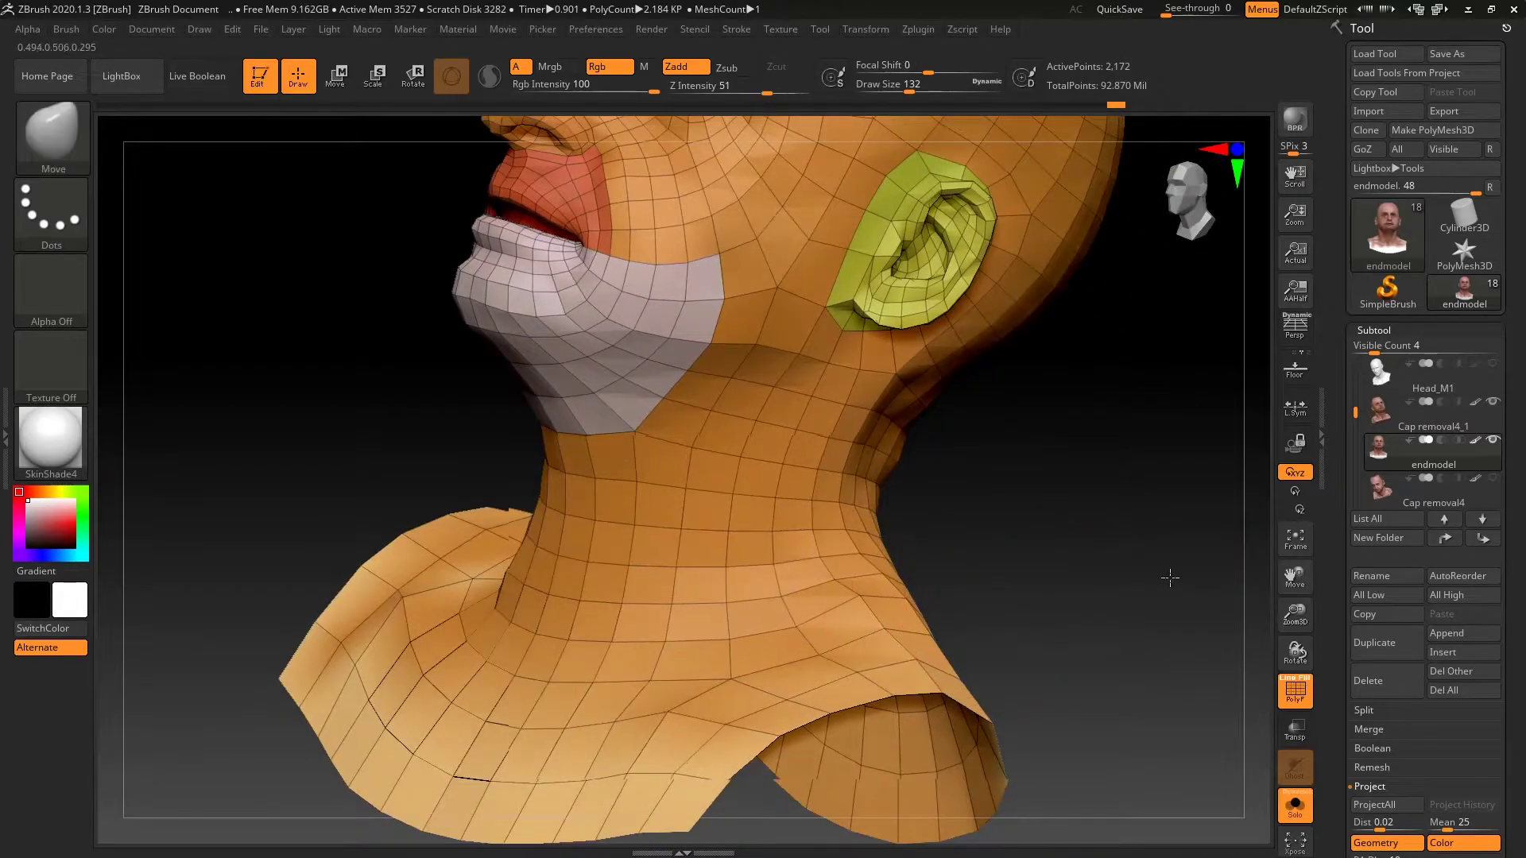
drag(1175, 545, 787, 596)
drag(924, 403, 906, 382)
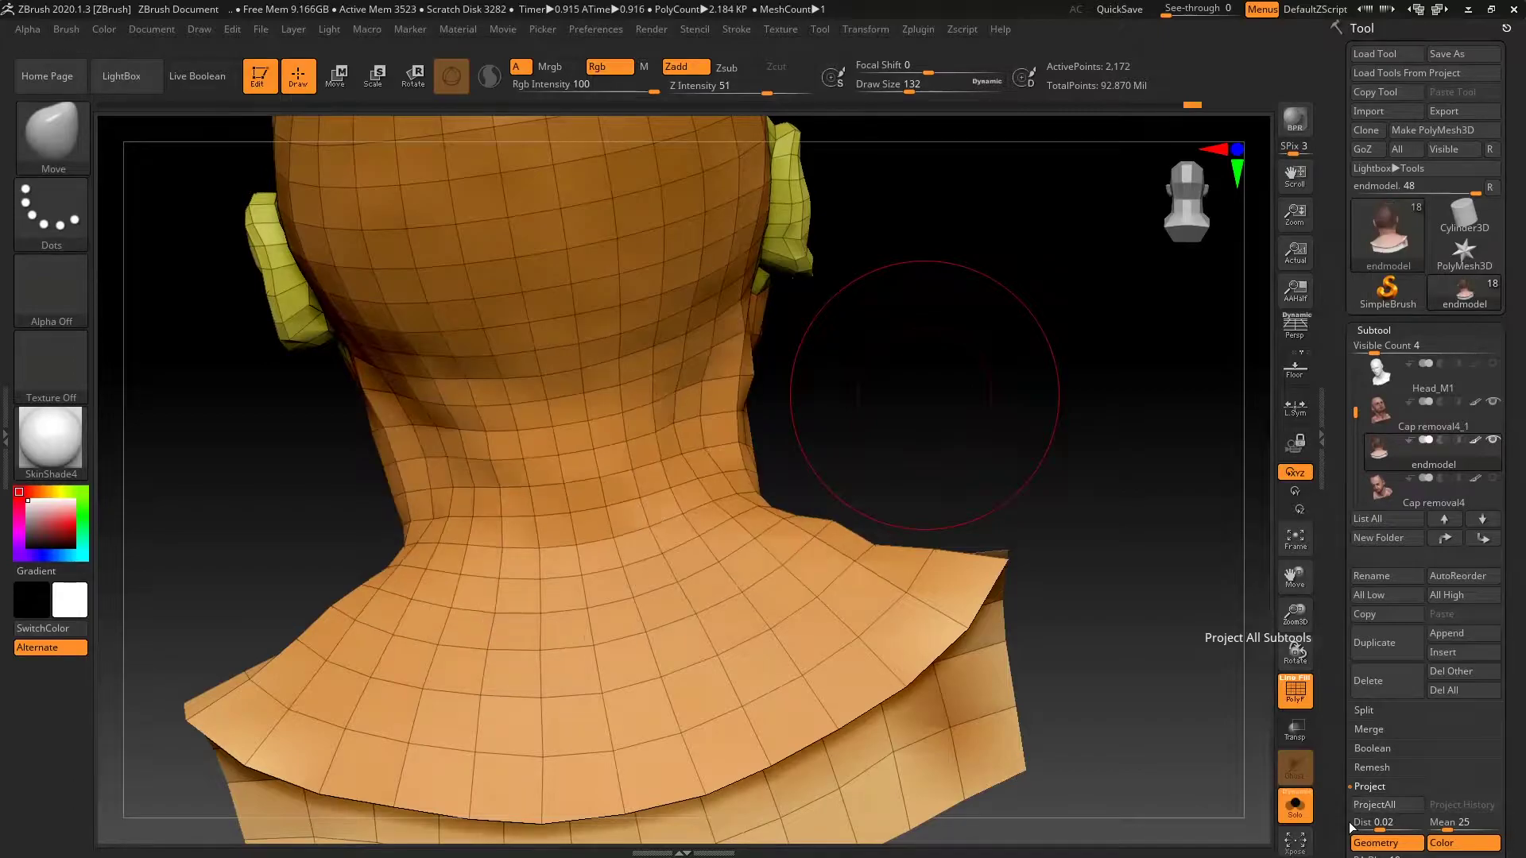
Smooth the neck and shoulder on the character's right side and reproject the mesh with ProjectAll
drag(922, 427, 671, 453)
mouse_move(589, 579)
mouse_down()
mouse_move(875, 574)
mouse_move(675, 448)
mouse_up()
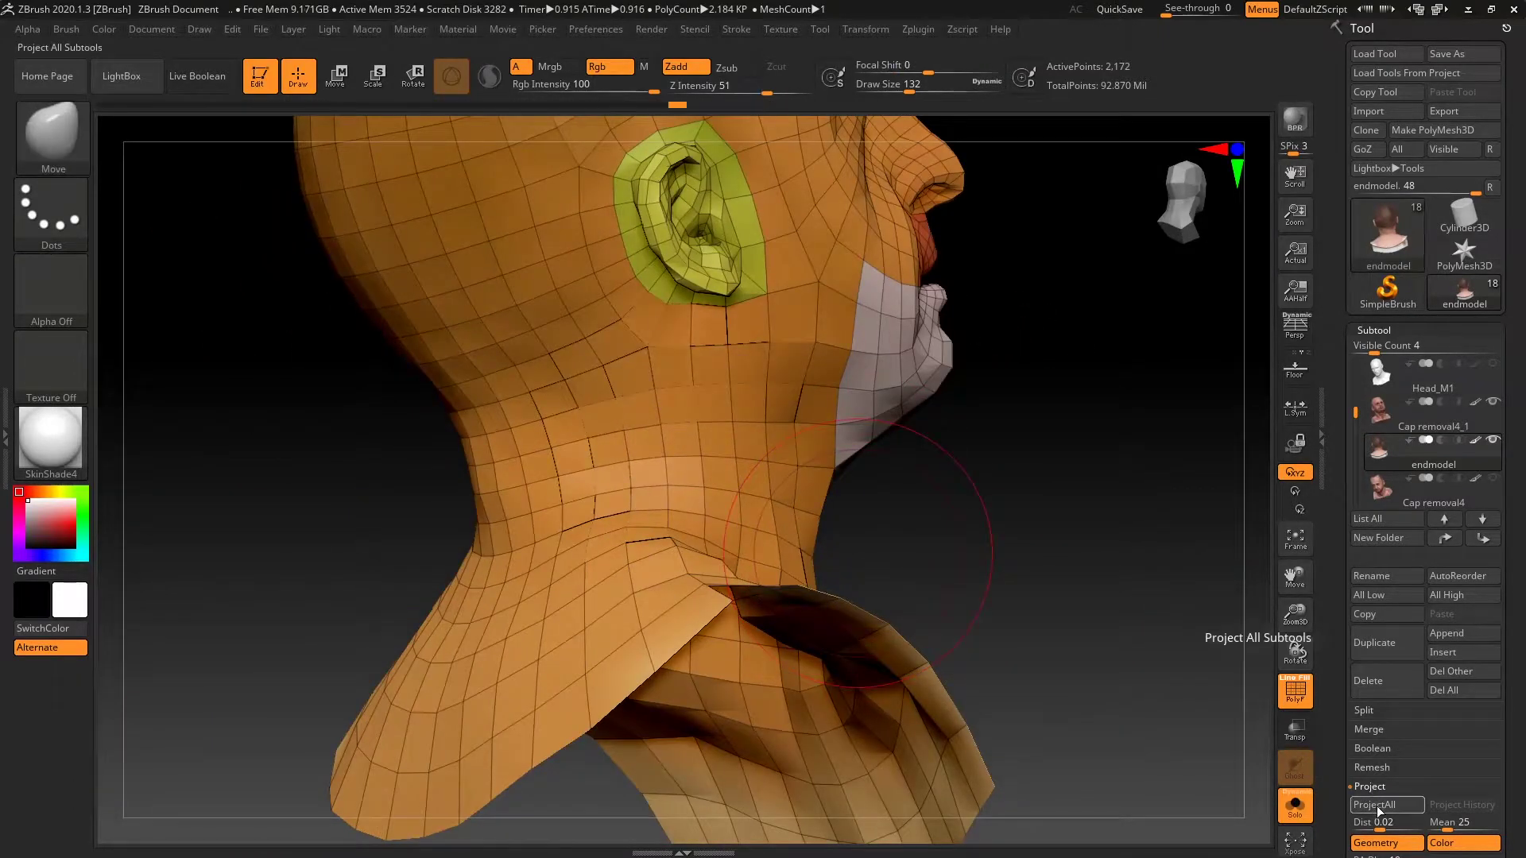
drag(1063, 504, 730, 462)
mouse_move(1206, 469)
mouse_down()
mouse_move(1059, 535)
mouse_move(1041, 508)
mouse_move(1096, 469)
mouse_move(1009, 528)
mouse_move(1050, 572)
mouse_move(1112, 559)
mouse_move(1004, 618)
mouse_move(1120, 599)
mouse_move(1134, 535)
mouse_up()
Set the Draw Size to 80, smooth the character's left cheek, temple and jaw, and reproject endmodel
key(space)
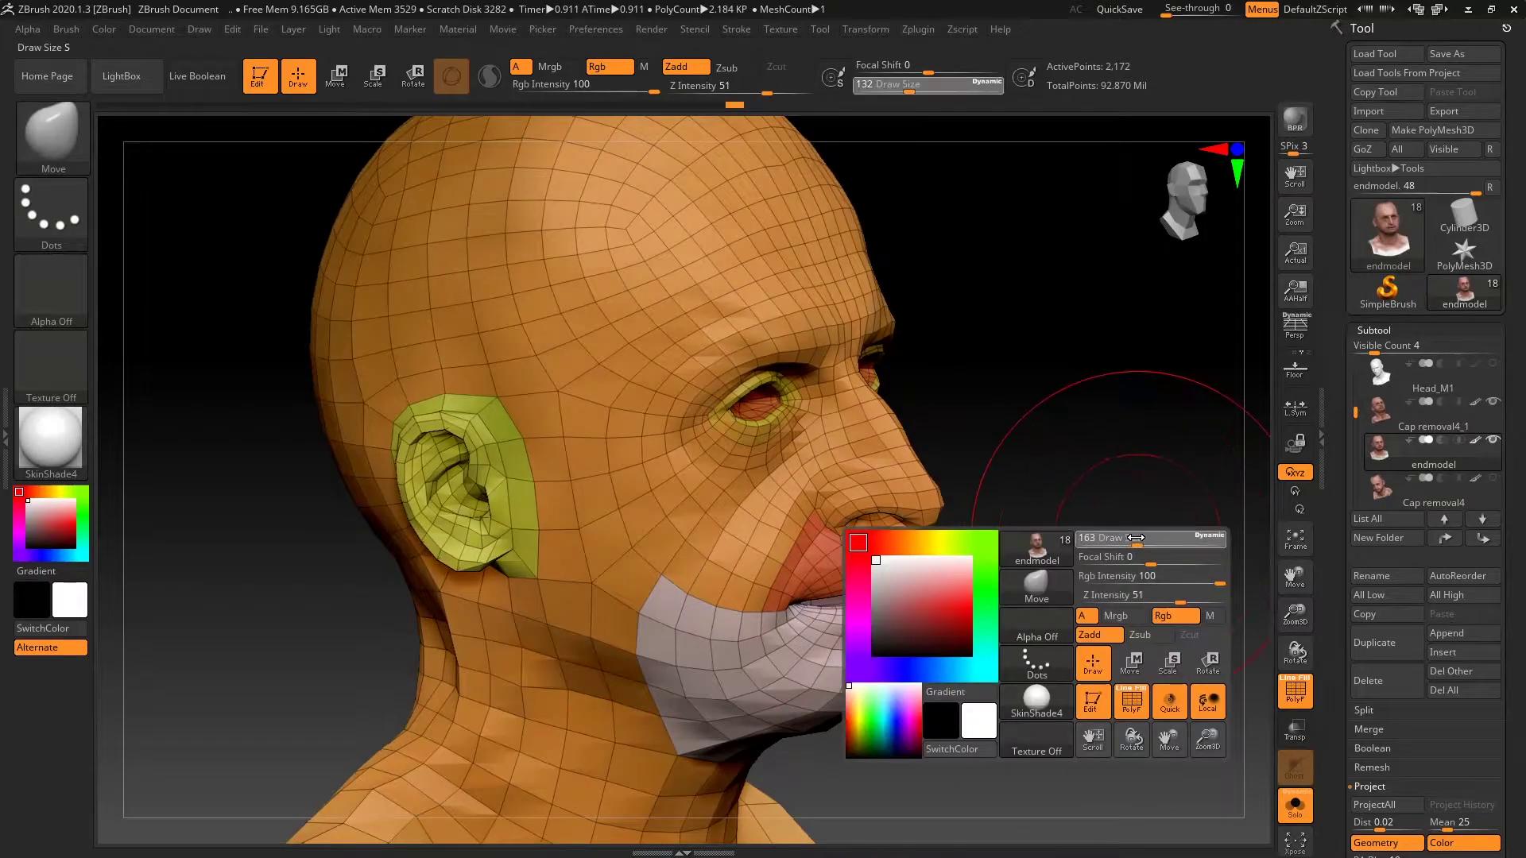
key(space)
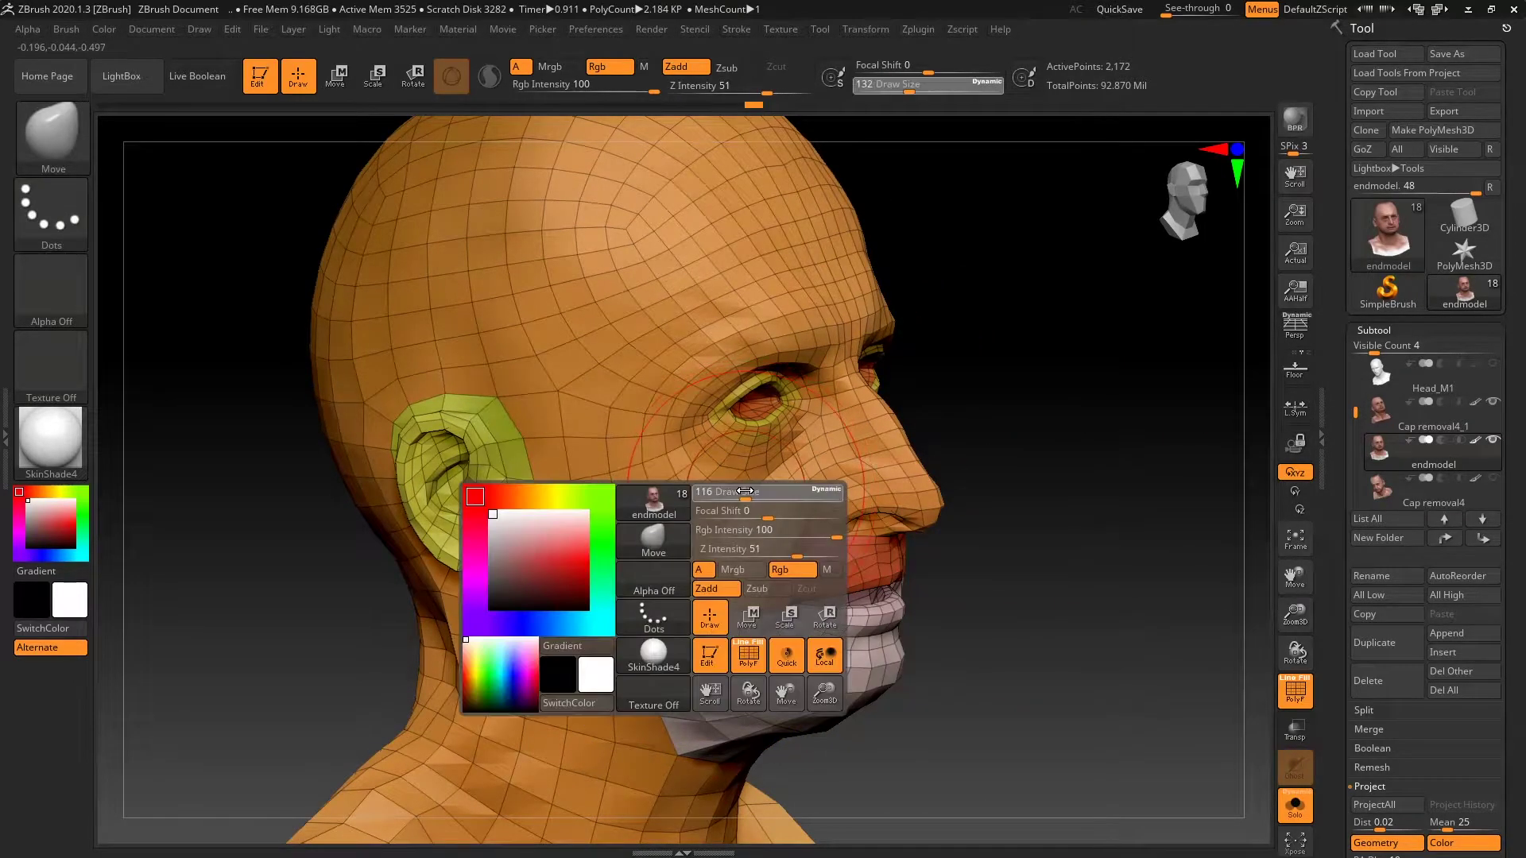
drag(746, 491, 743, 490)
mouse_move(1129, 556)
mouse_down()
mouse_move(1028, 487)
mouse_move(1105, 501)
mouse_move(970, 620)
mouse_up()
key(space)
key(shift)
key(shift)
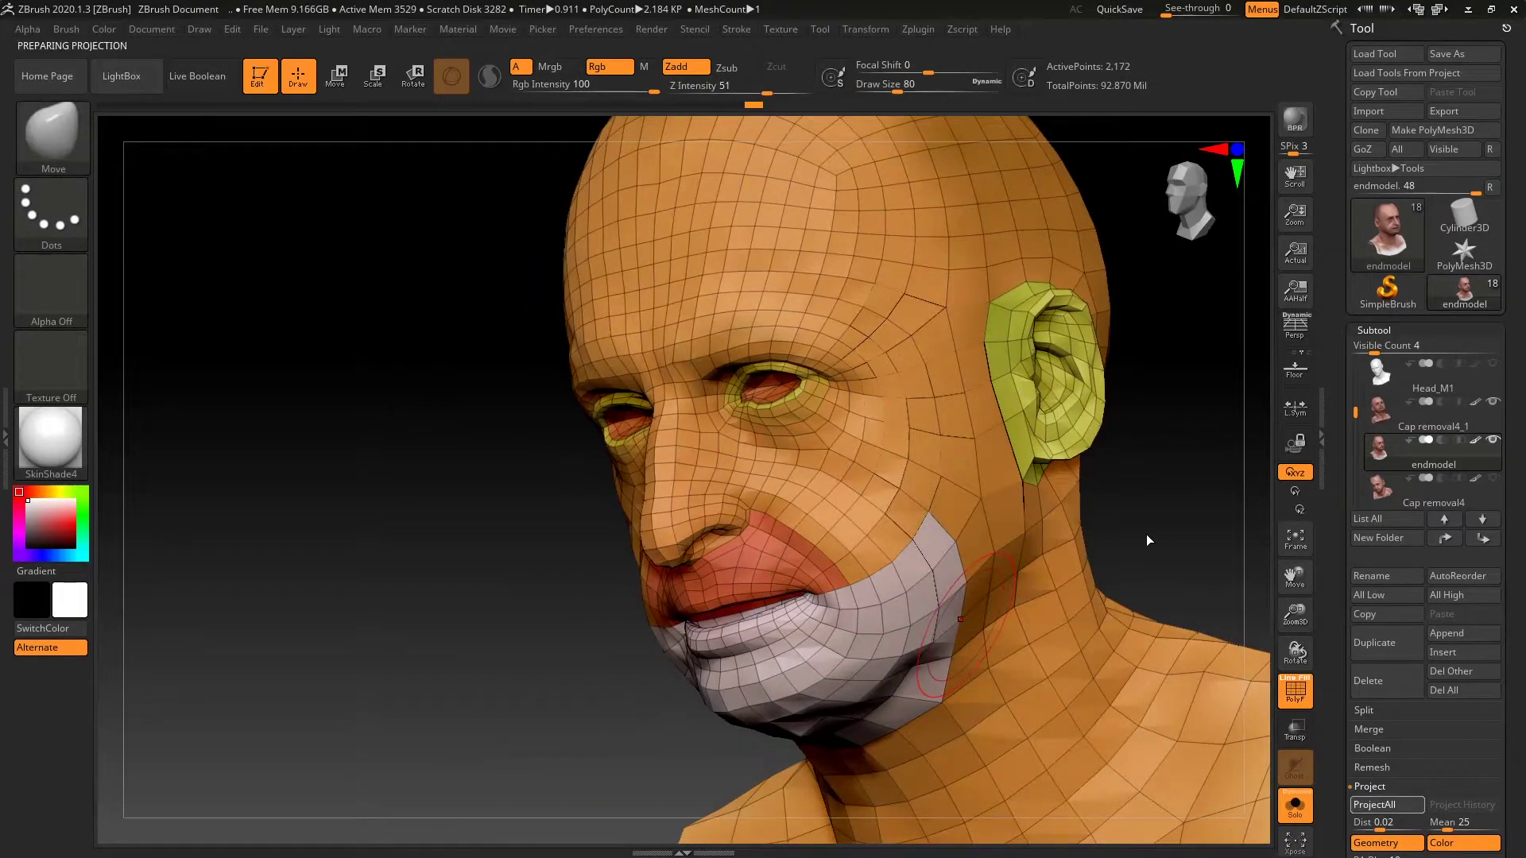
Smooth the character's right ear at Draw Size 136 and Z Intensity 15, and reproject the mesh
drag(1179, 504, 1142, 582)
alt+drag(1107, 436, 1104, 488)
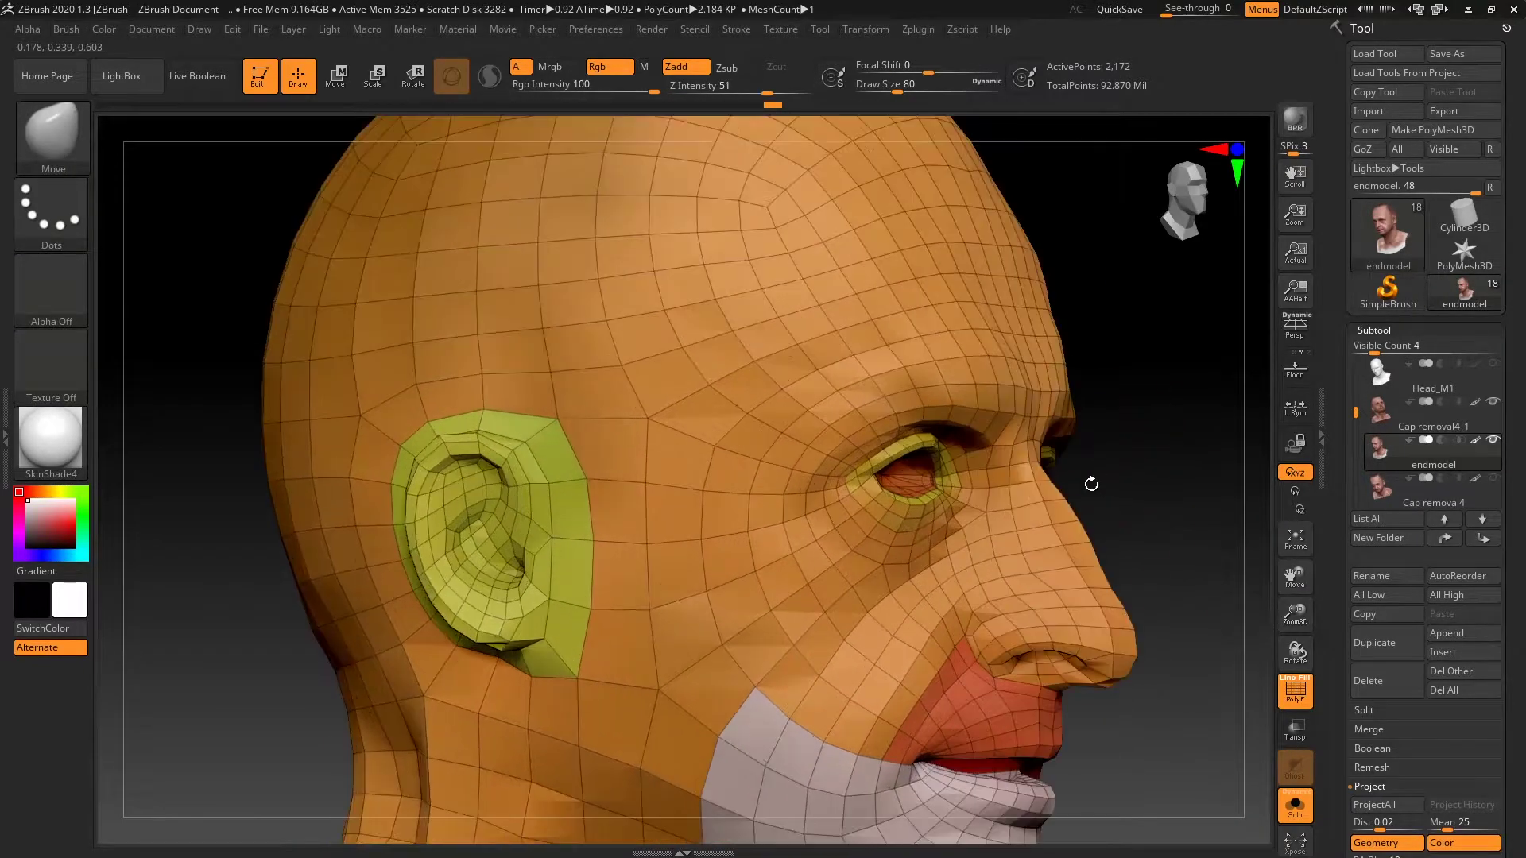
right_click(1064, 453)
key(shift)
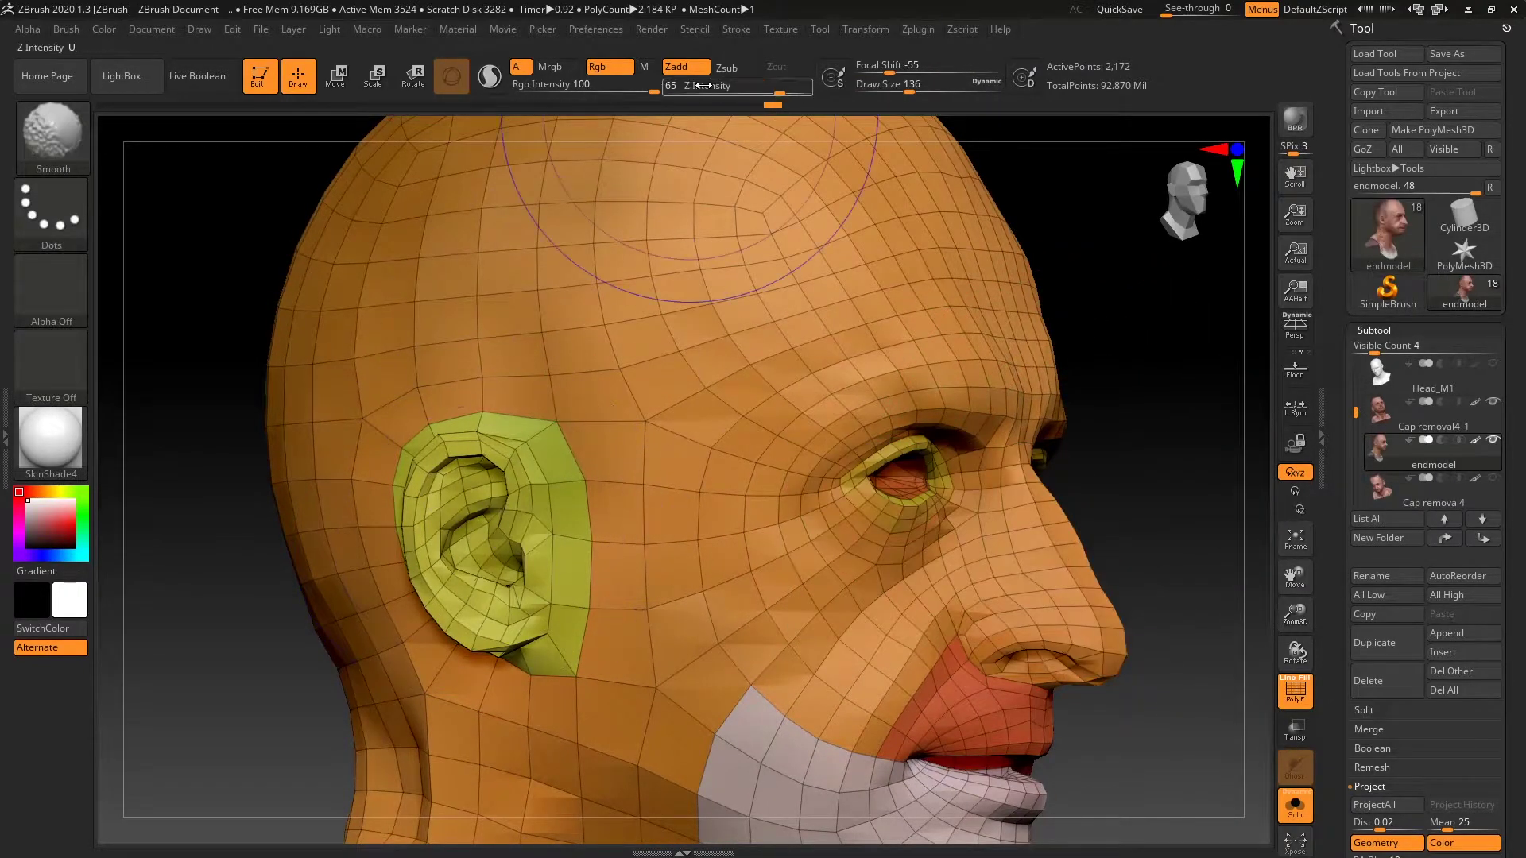
shift+drag(726, 85, 721, 85)
shift+drag(502, 521, 508, 556)
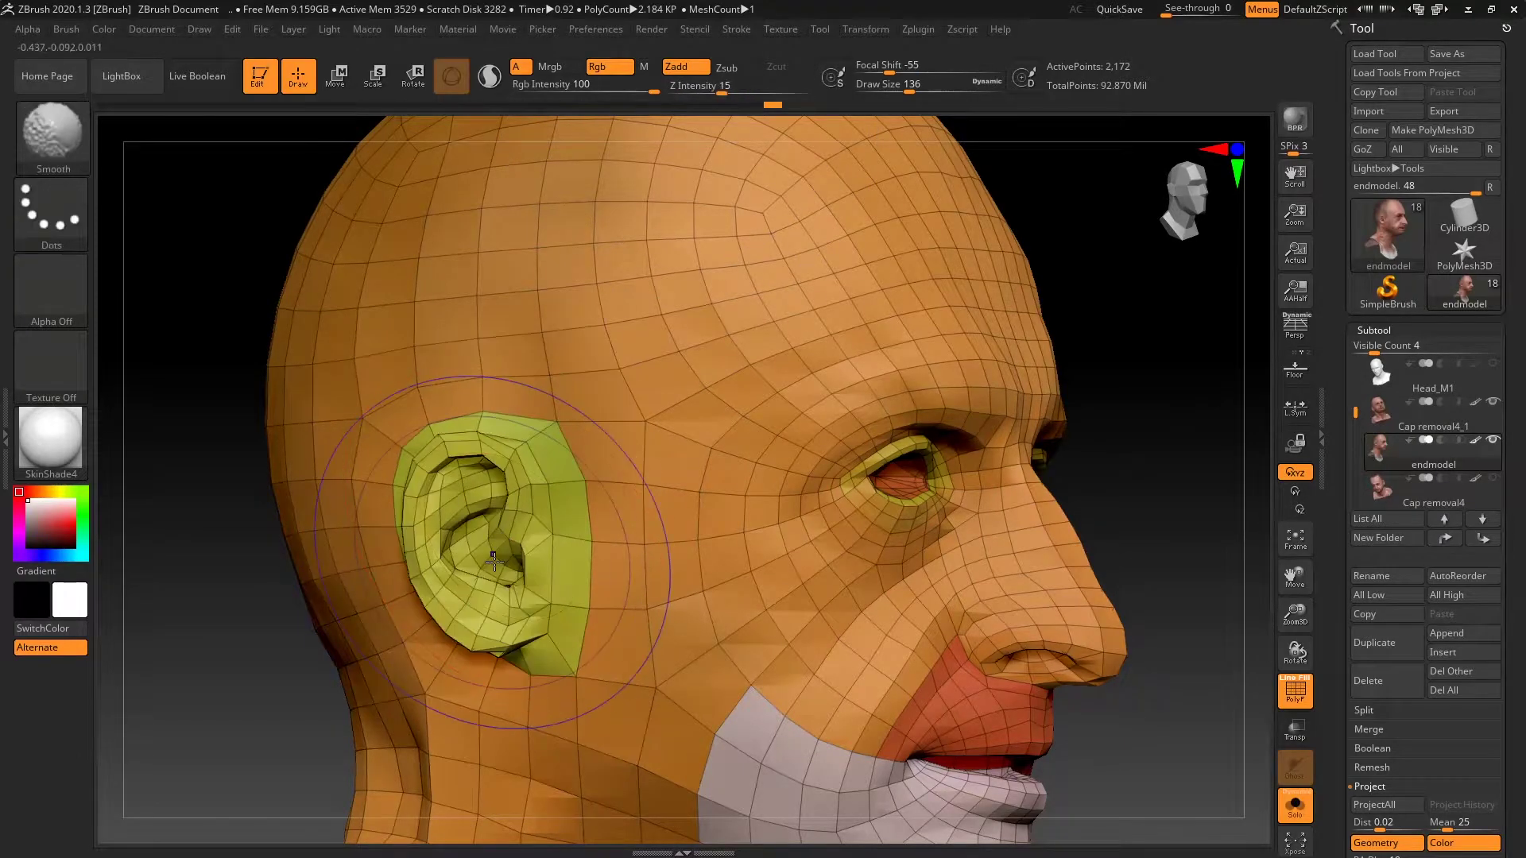
click(1377, 810)
Smooth the area around the character's left ear, reproject it, and smooth the right side of the neck
mouse_move(1158, 474)
mouse_down()
mouse_move(1148, 439)
mouse_move(1209, 358)
mouse_move(1141, 453)
mouse_move(1061, 507)
mouse_move(817, 629)
mouse_move(825, 614)
mouse_up()
key(shift)
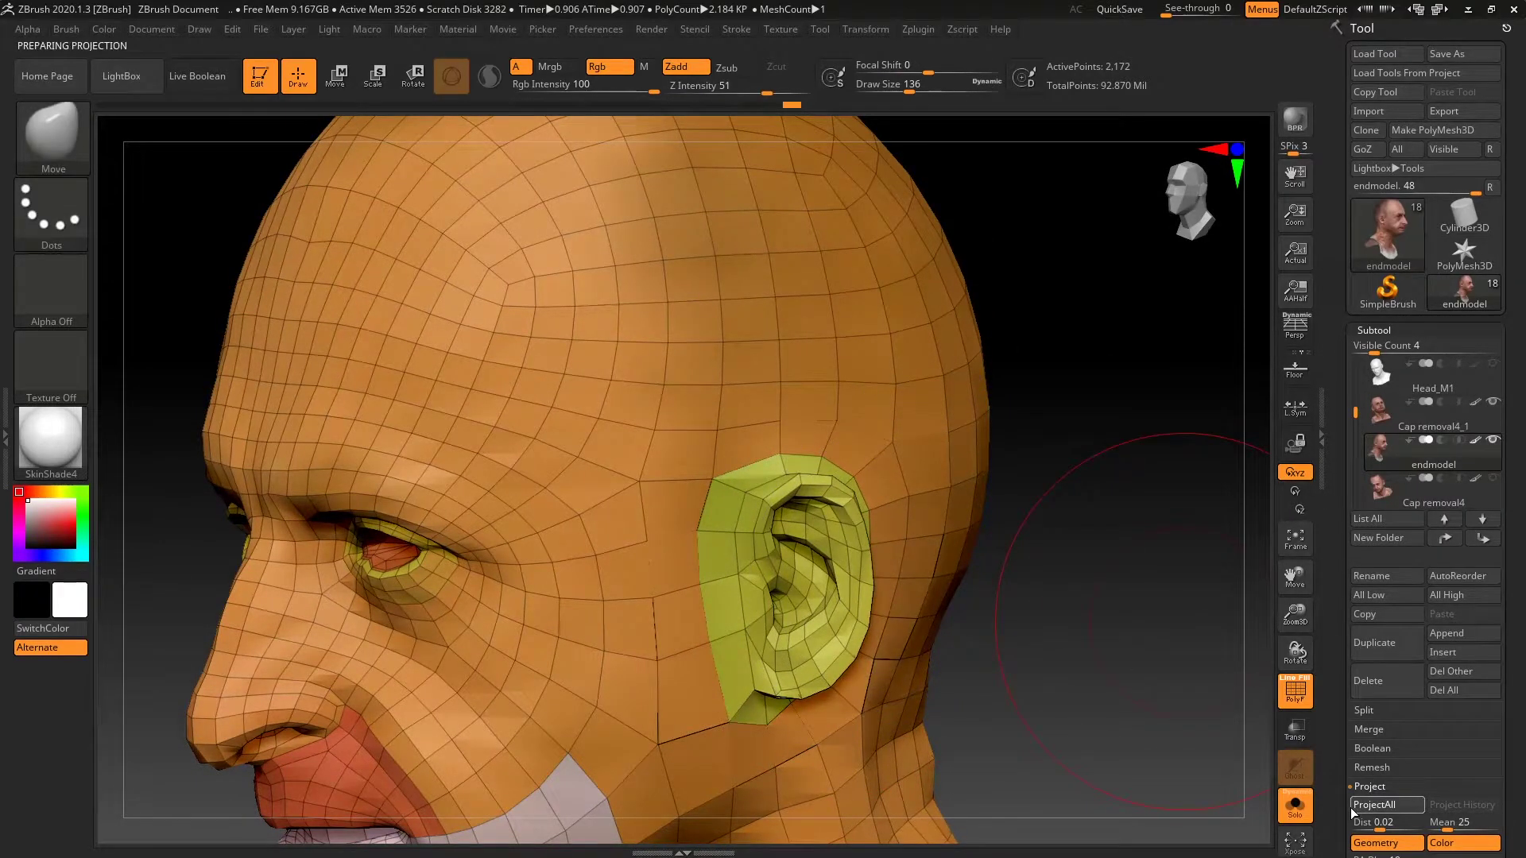
mouse_move(1066, 580)
mouse_down()
mouse_move(996, 574)
mouse_move(1007, 535)
mouse_move(1107, 586)
mouse_move(1072, 514)
mouse_move(1073, 633)
mouse_move(1100, 535)
mouse_move(1117, 541)
mouse_move(1008, 553)
mouse_move(775, 719)
mouse_move(930, 522)
mouse_move(980, 499)
mouse_move(682, 549)
mouse_up()
key(shift)
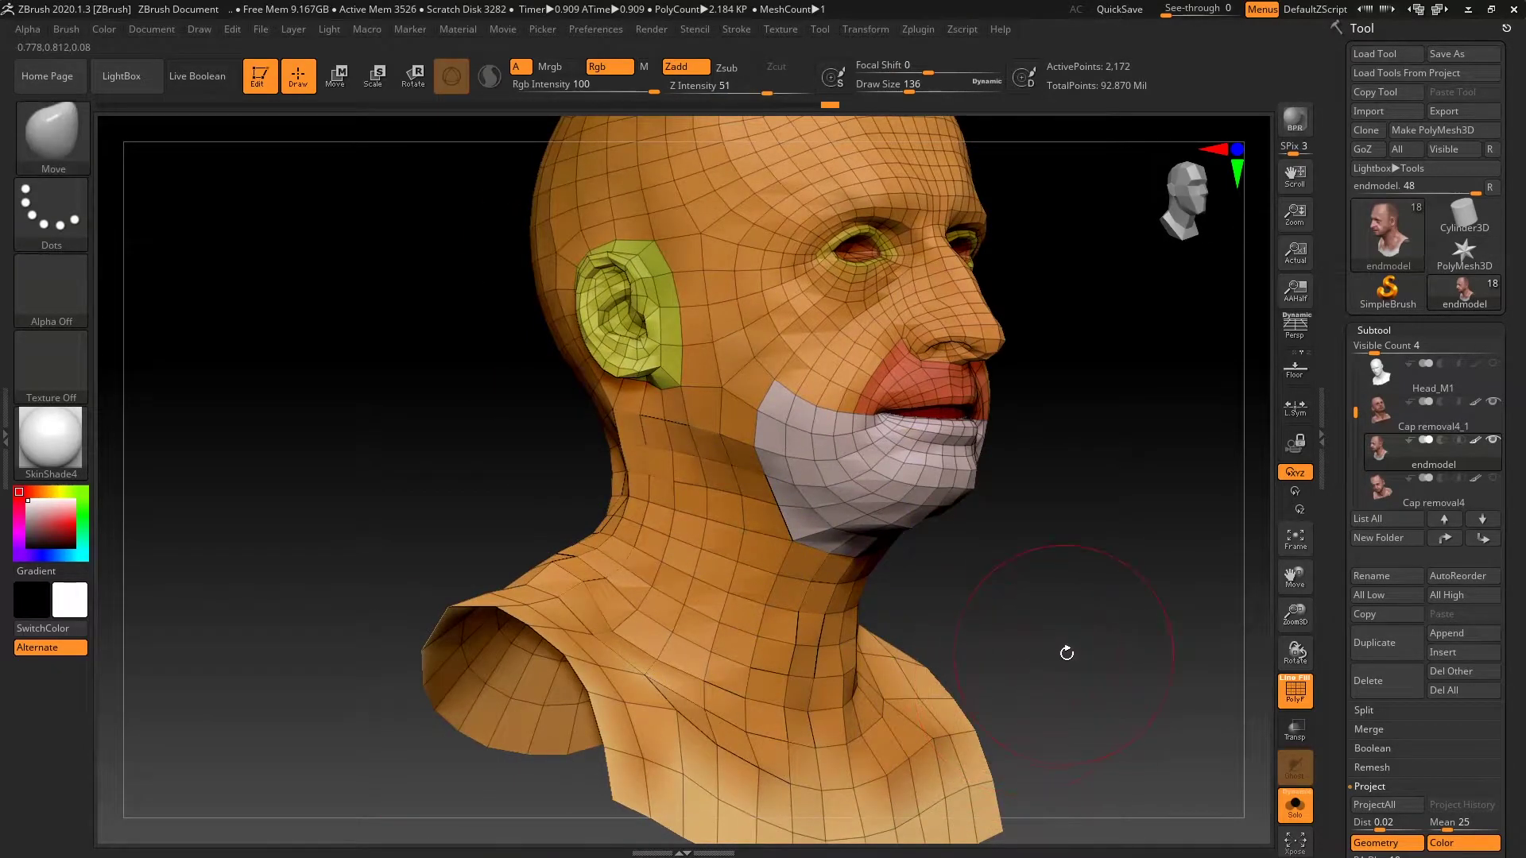
Smooth the remaining uneven areas of the bust from below and reproject endmodel with ProjectAll
mouse_move(1120, 627)
mouse_down()
mouse_move(1083, 616)
mouse_move(1063, 668)
mouse_move(1085, 683)
mouse_move(1193, 617)
mouse_move(1141, 715)
mouse_move(1108, 555)
mouse_move(1134, 459)
mouse_move(1113, 357)
mouse_move(1138, 272)
mouse_move(775, 659)
mouse_move(808, 654)
mouse_up()
key(shift)
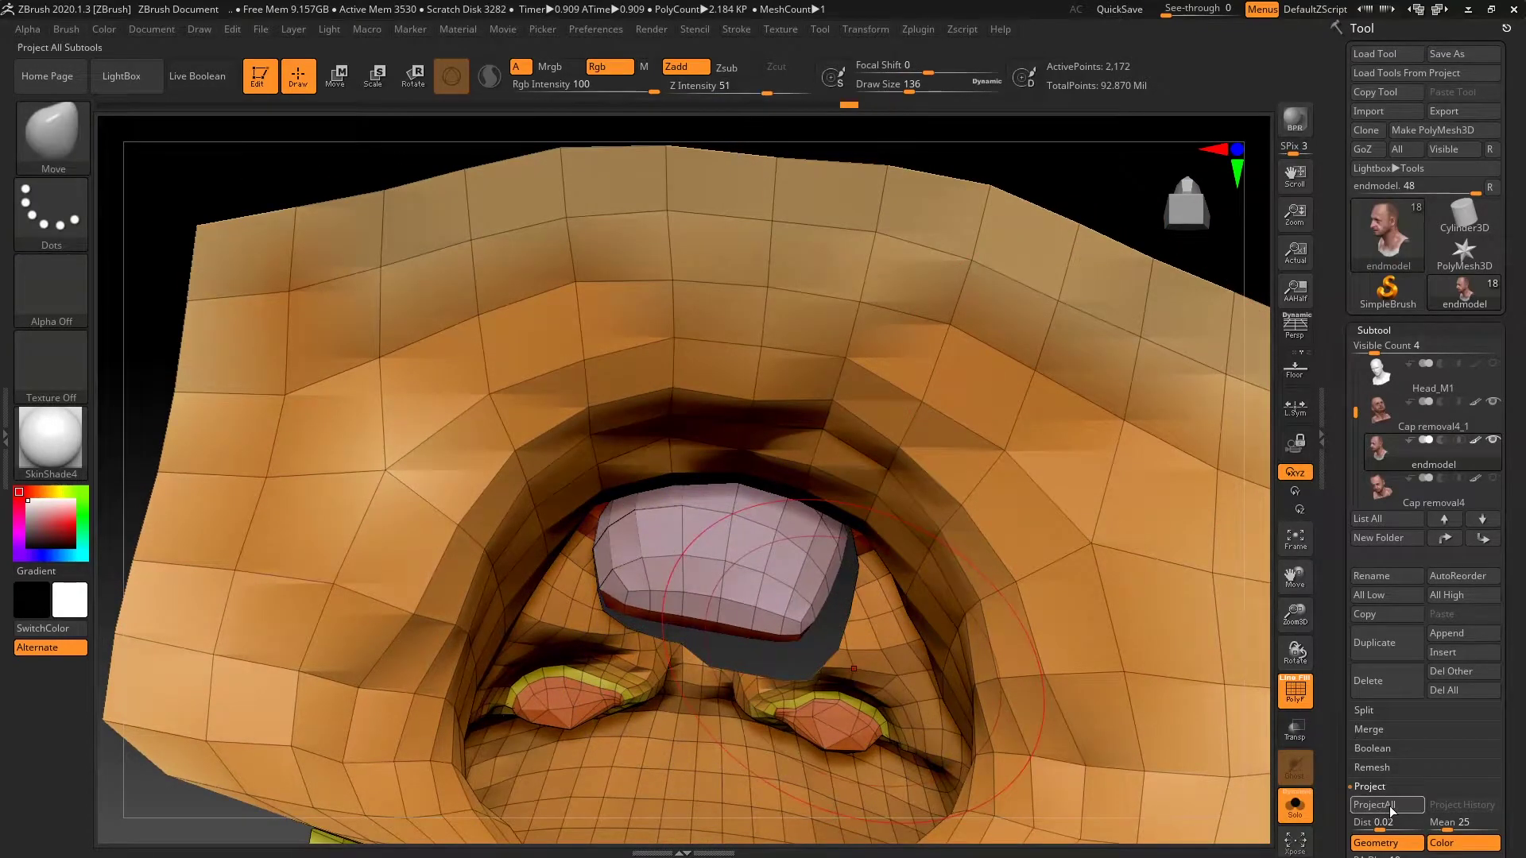
drag(1133, 601, 1081, 597)
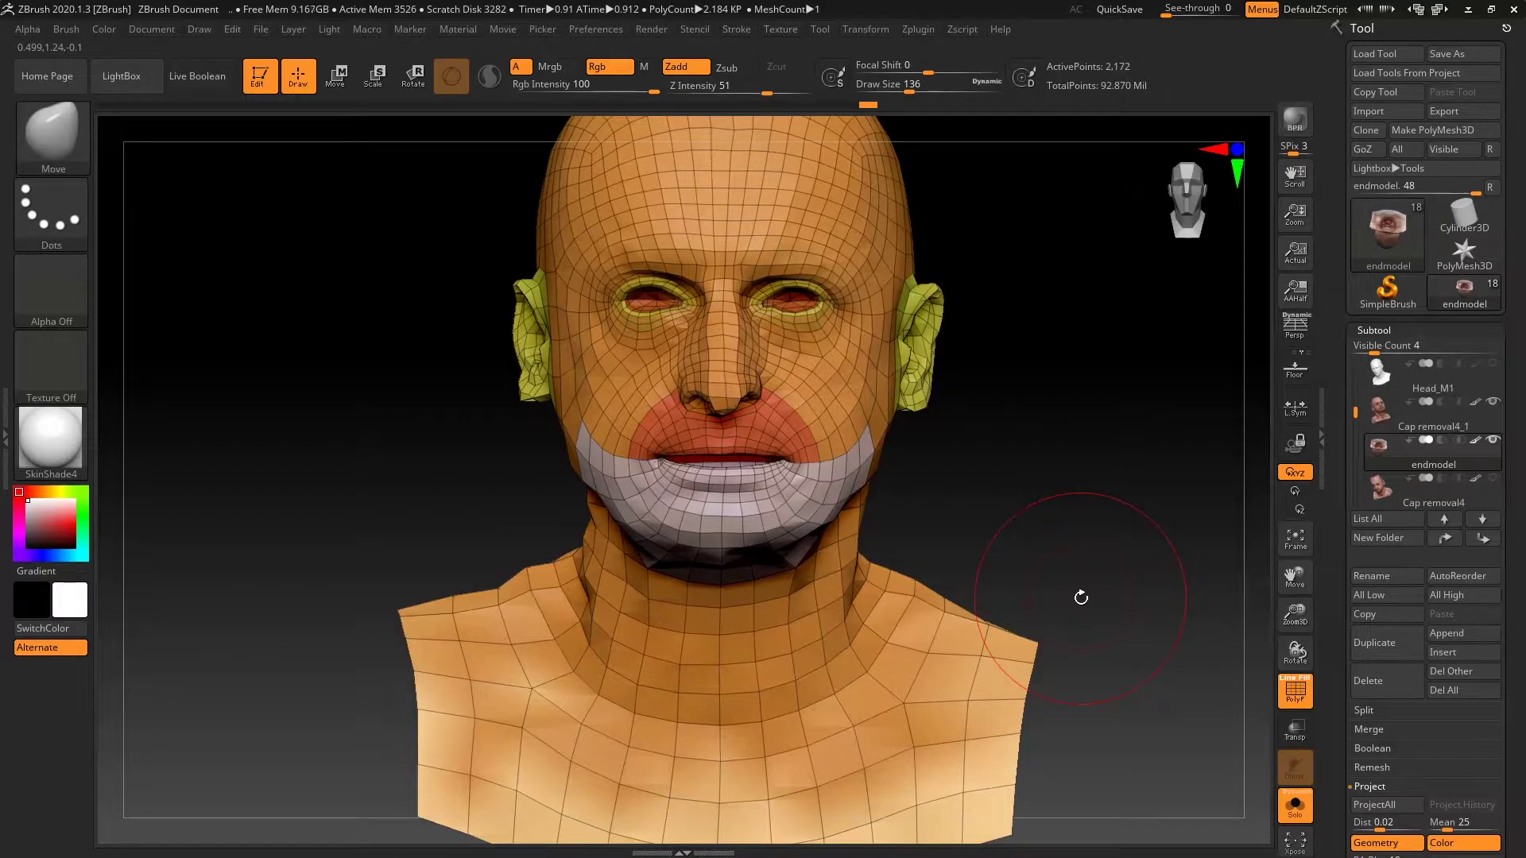
Store a morph target for endmodel and divide the mesh to subdivision level 2
click(1386, 332)
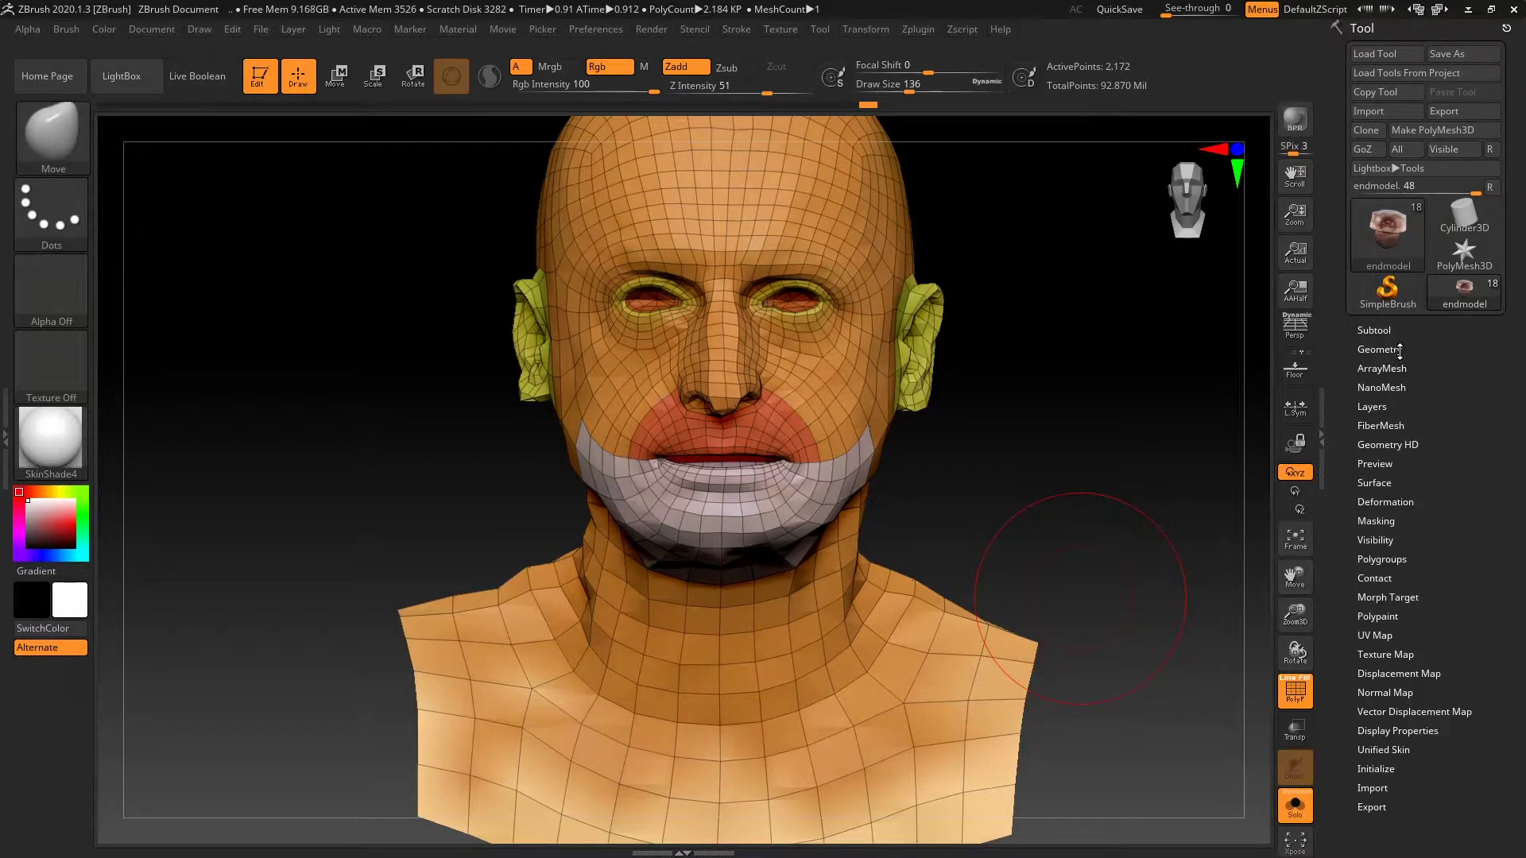
click(1399, 350)
scroll(1347, 602, down, 6)
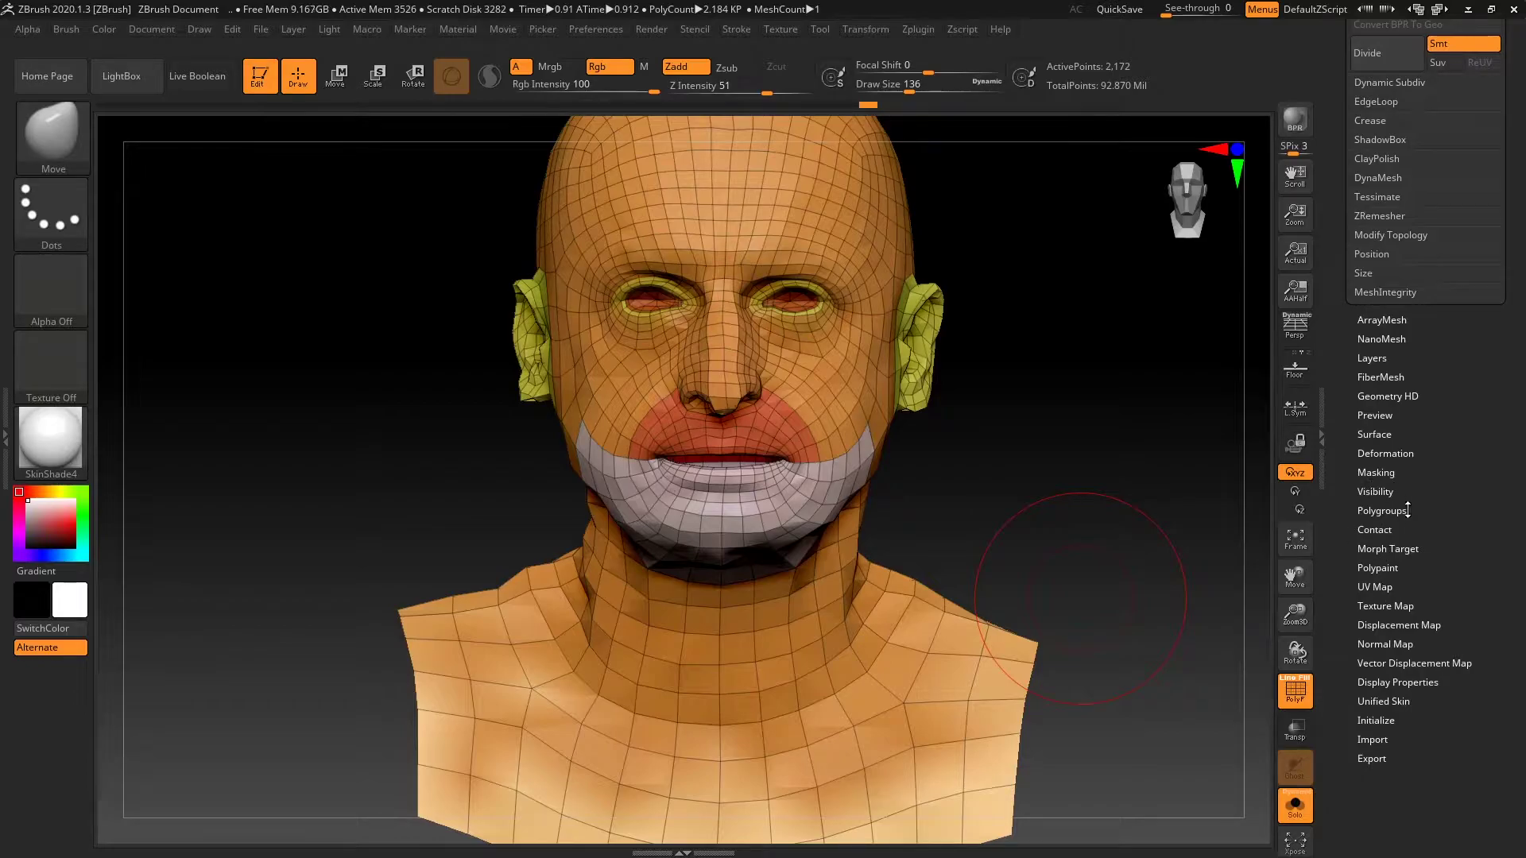
click(1401, 547)
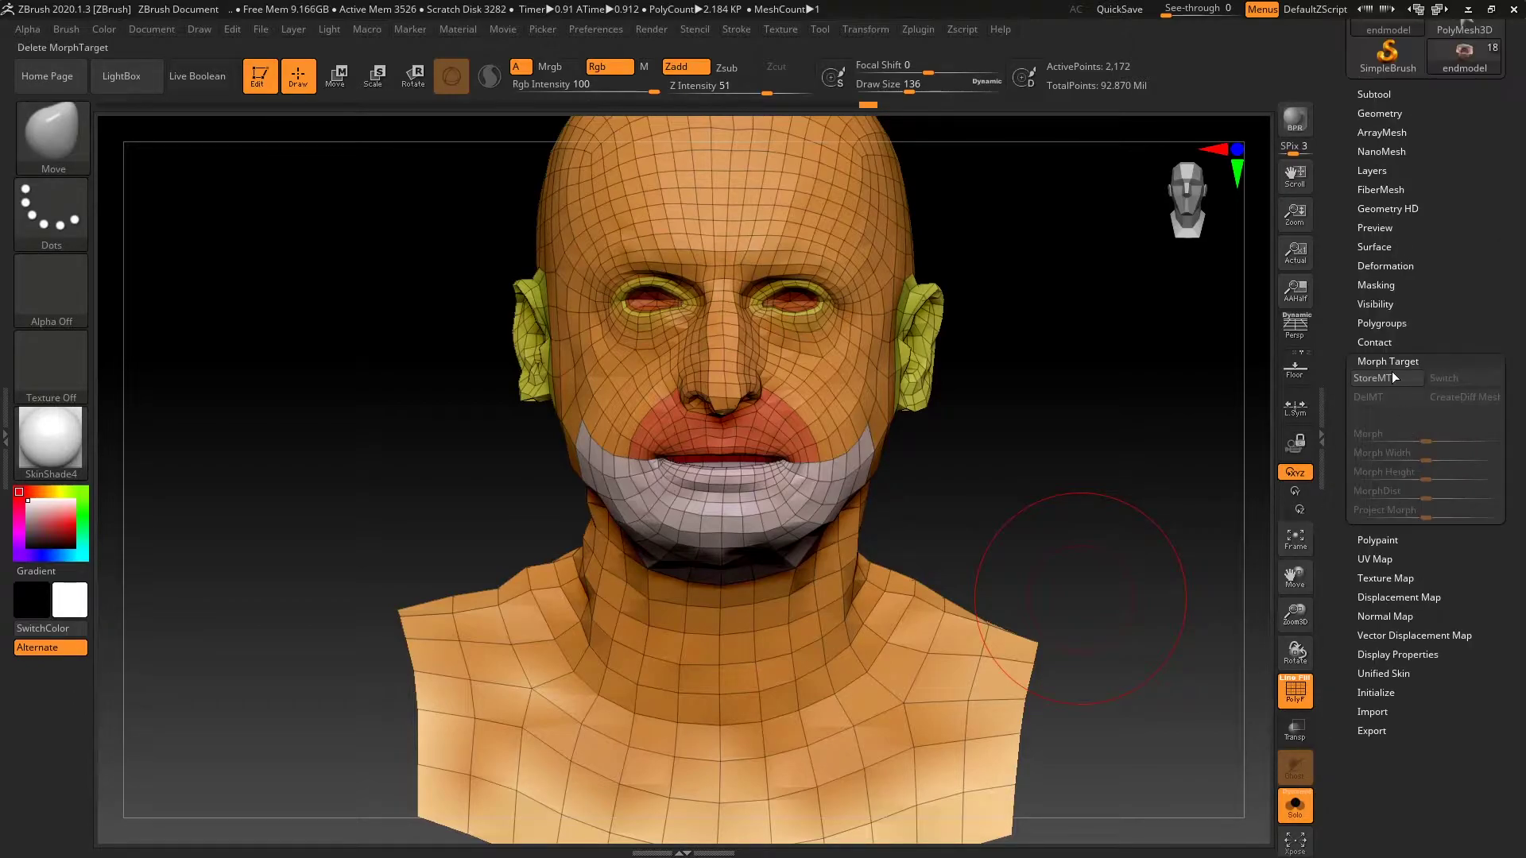
click(1387, 116)
click(1387, 263)
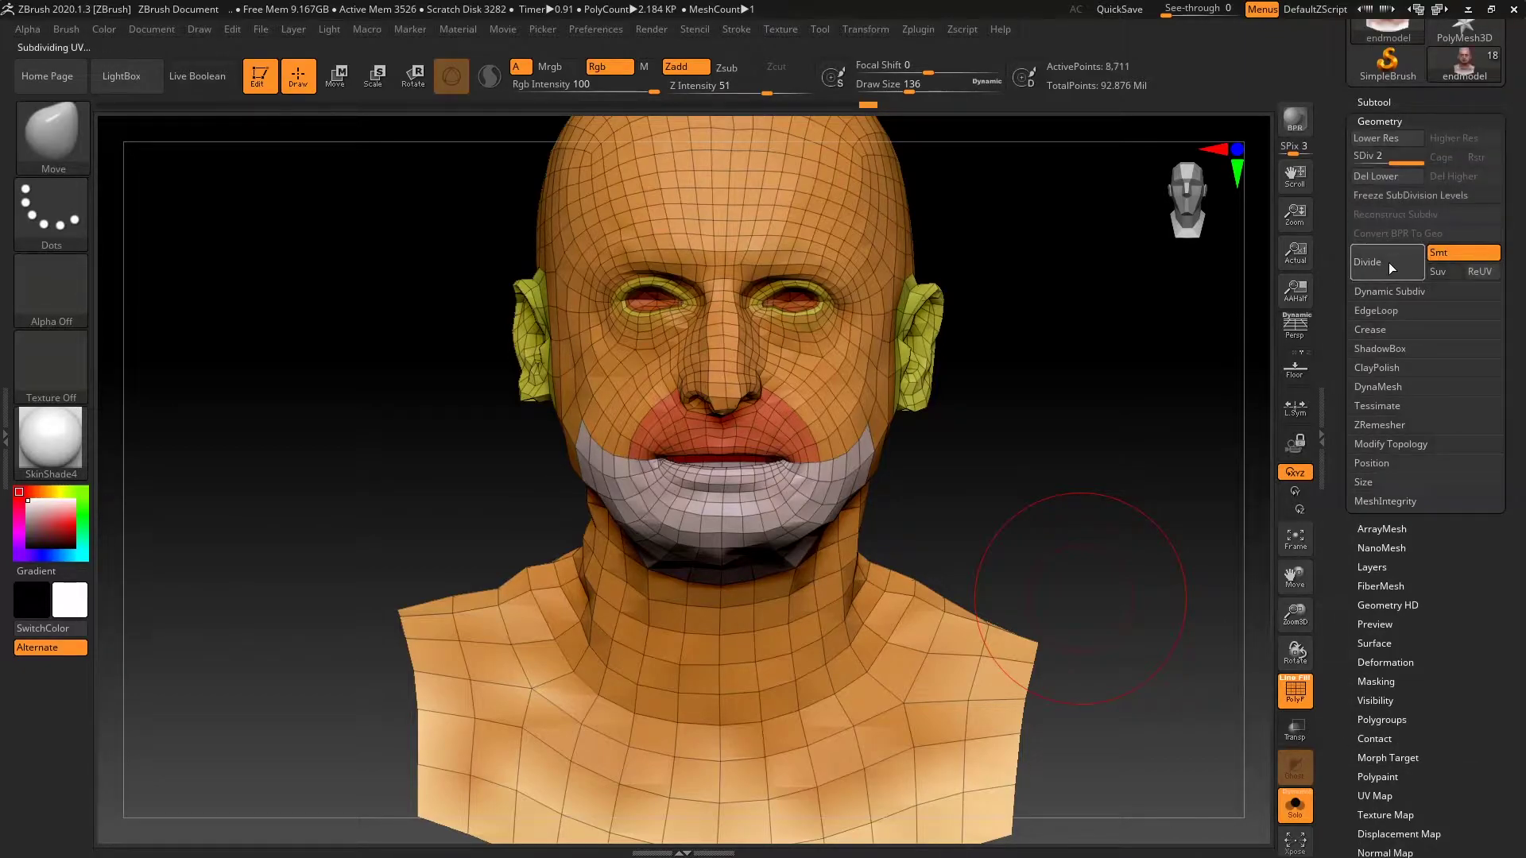
Lower endmodel to subdivision level 1 and switch it to the stored morph target
click(1398, 138)
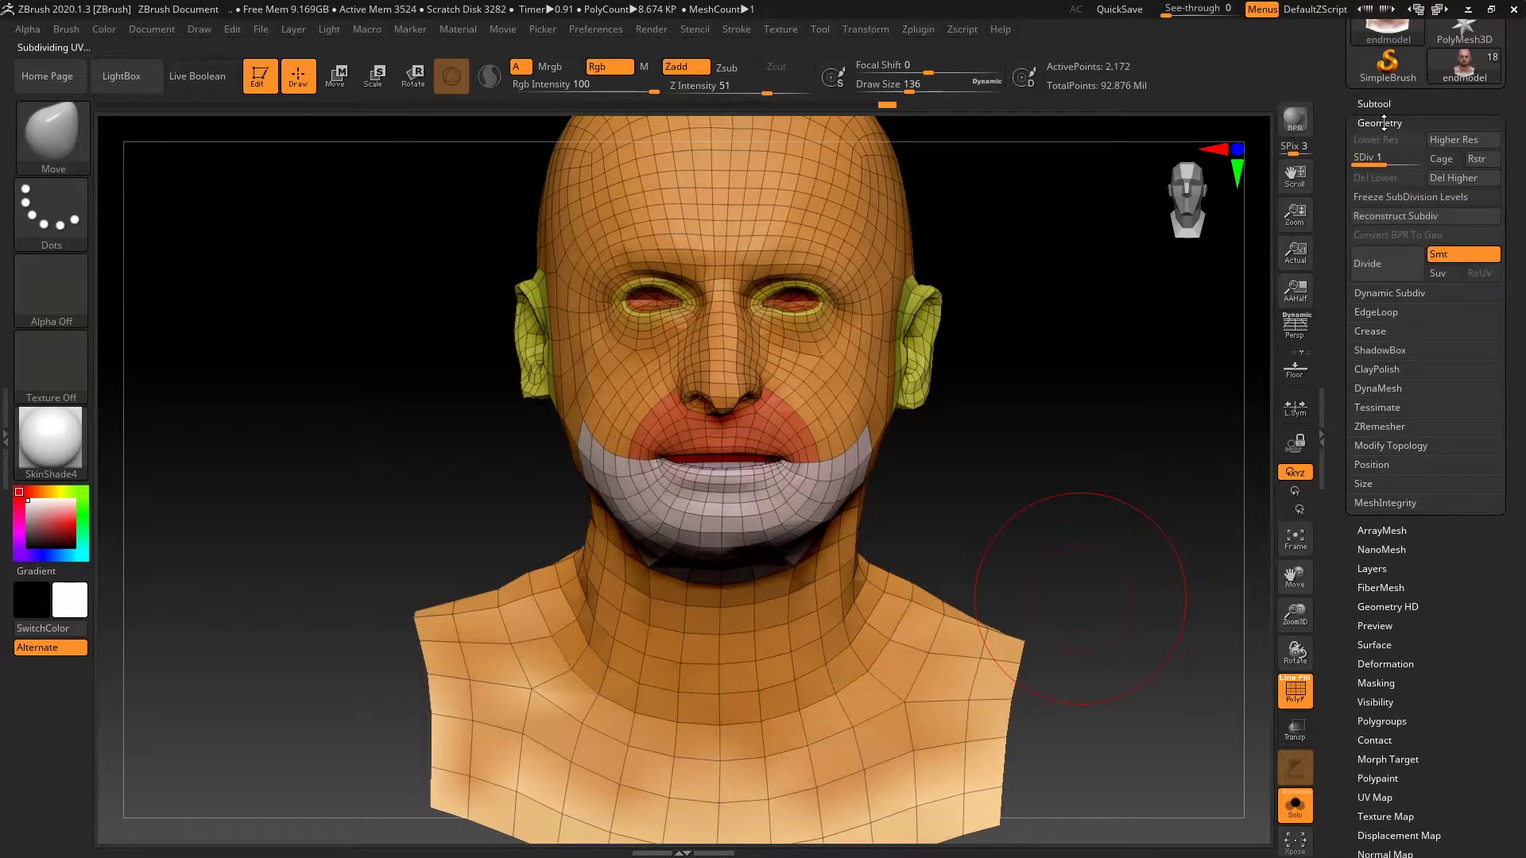
click(1383, 122)
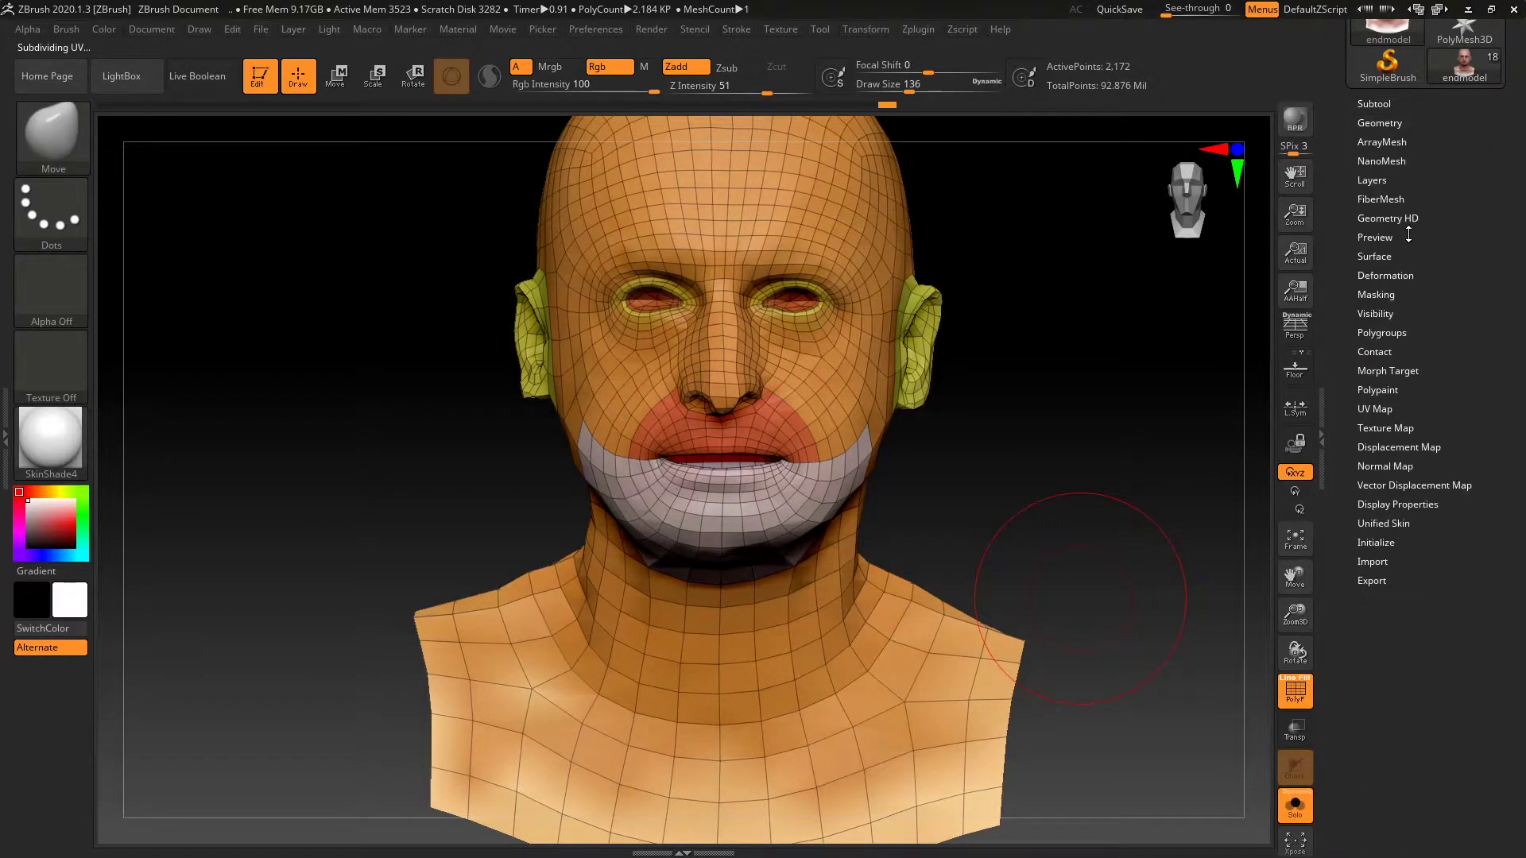
click(1399, 370)
click(1443, 388)
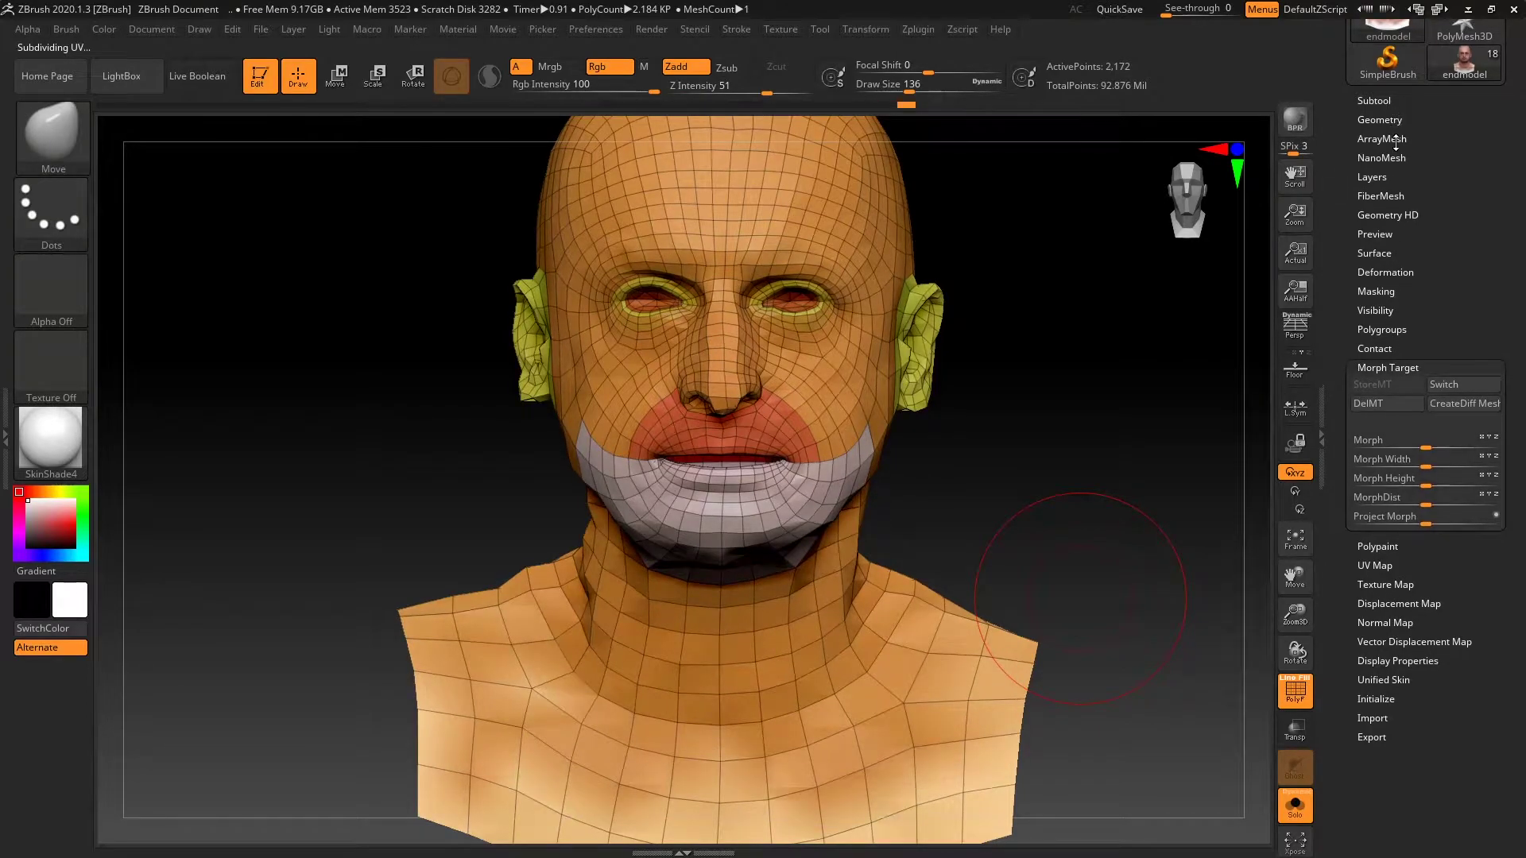
Raise endmodel back to subdivision level 2 and divide it once more to level 3
click(1395, 119)
click(1398, 259)
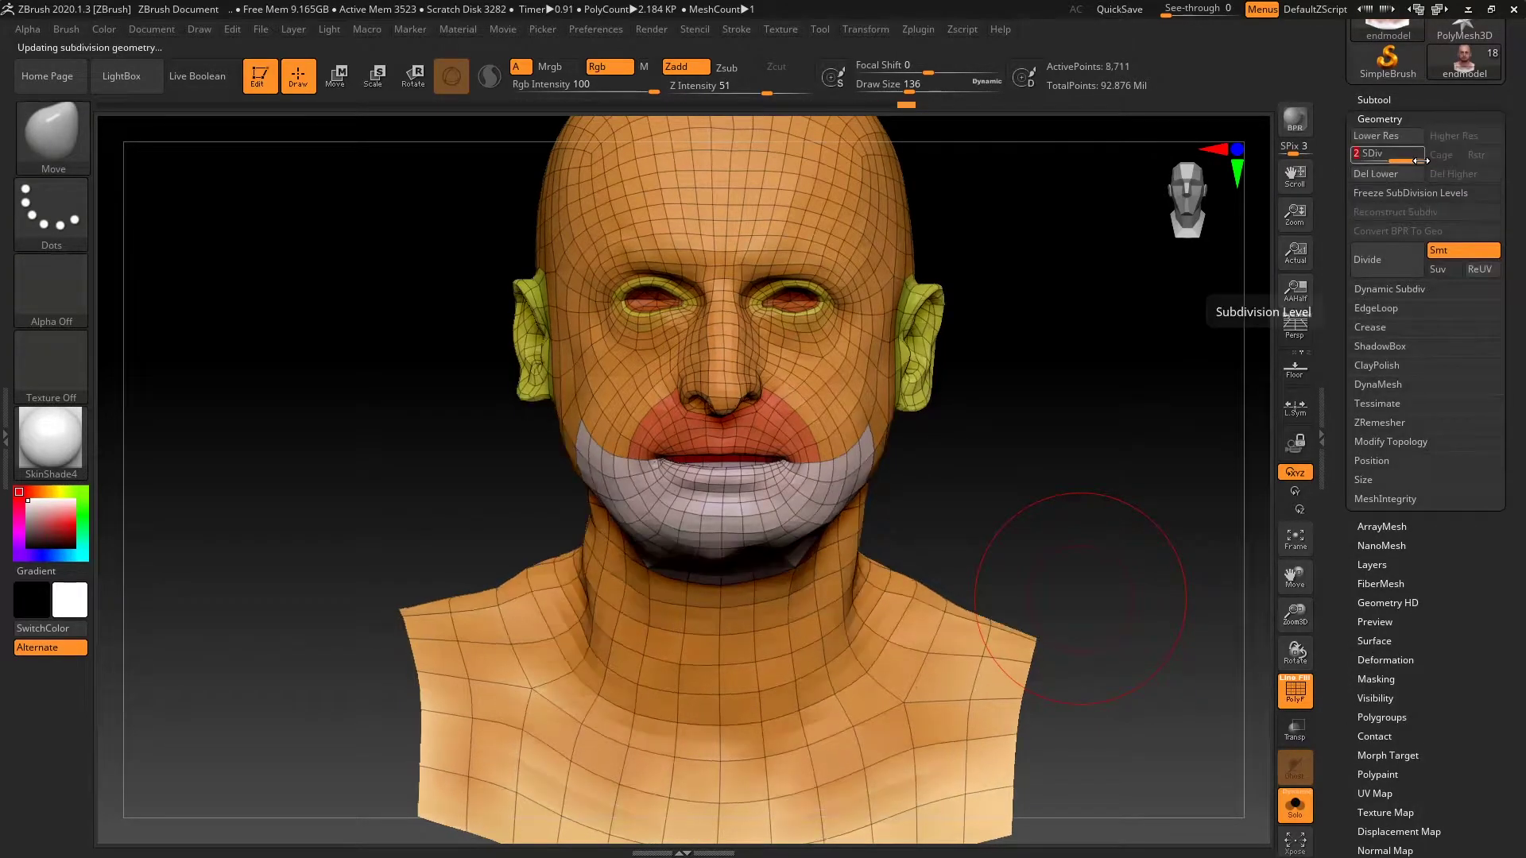
click(1399, 259)
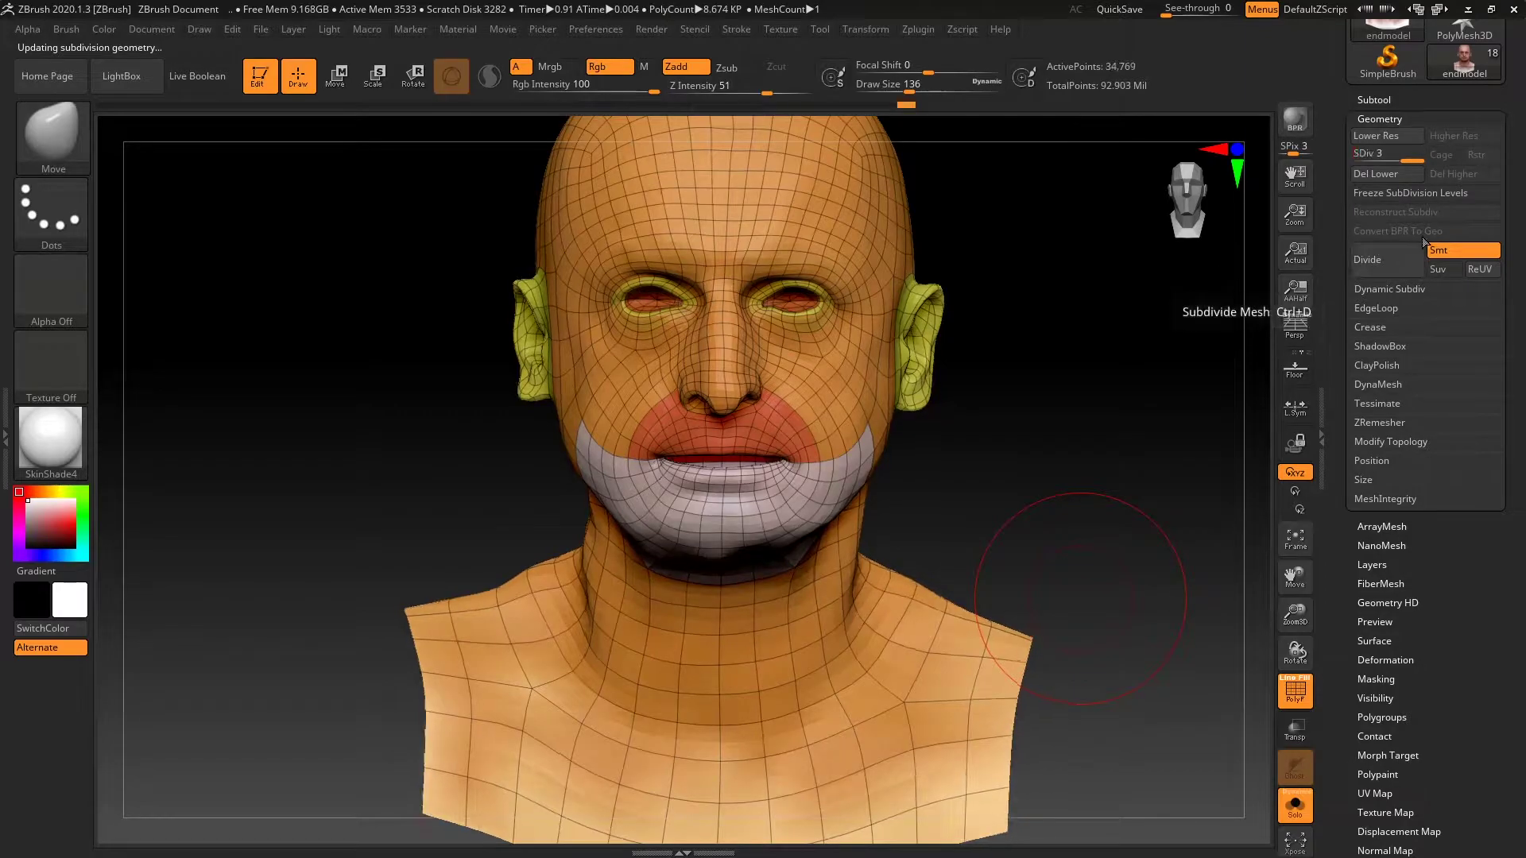
Undo the division to level 3 and replace endmodel's morph target with a new one stored at subdivision level 2
click(1387, 138)
click(1380, 119)
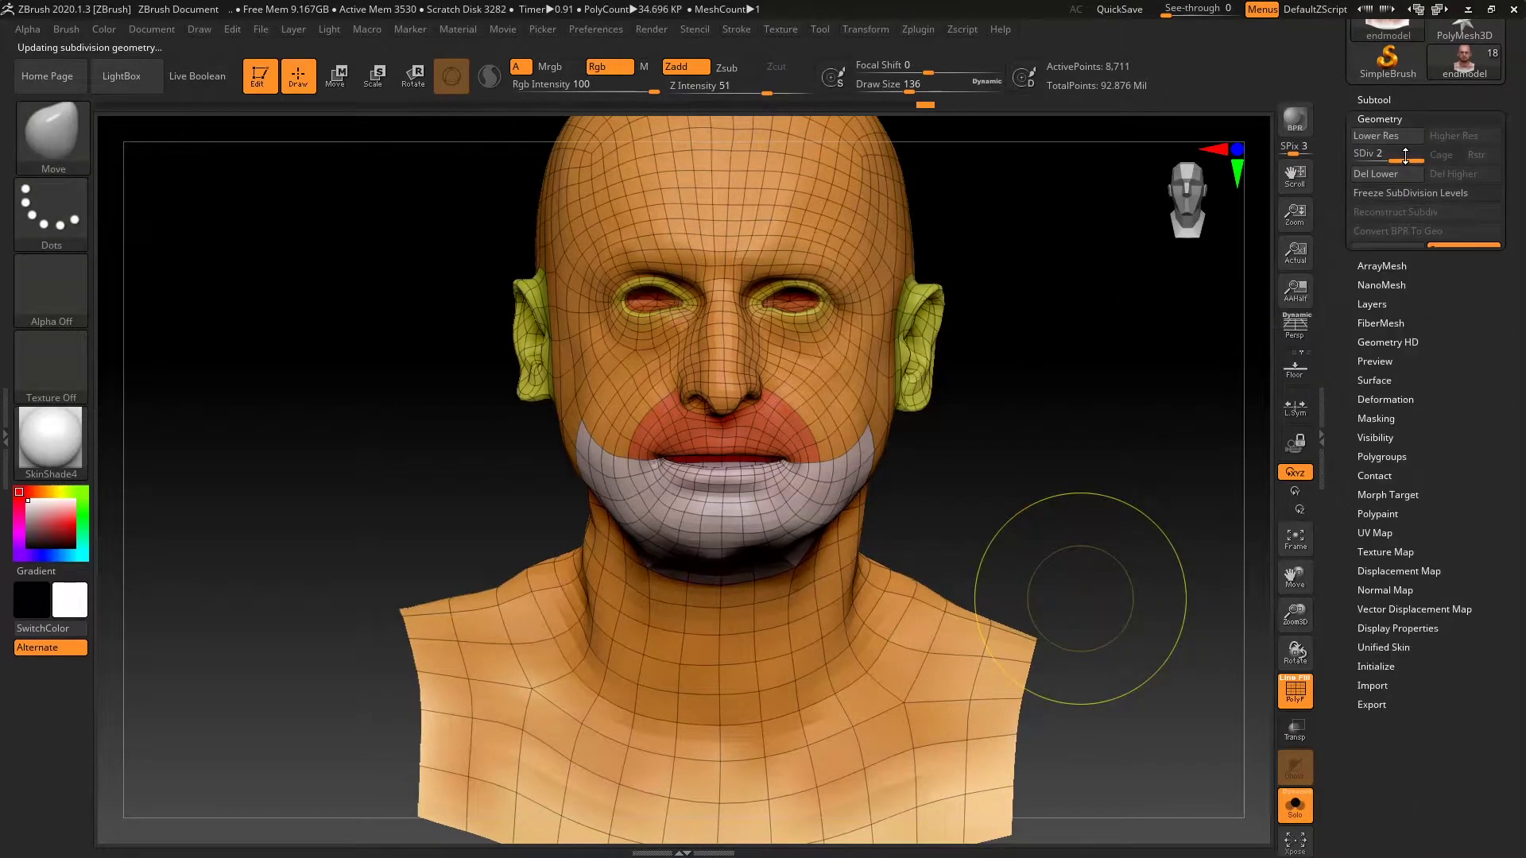
click(1397, 365)
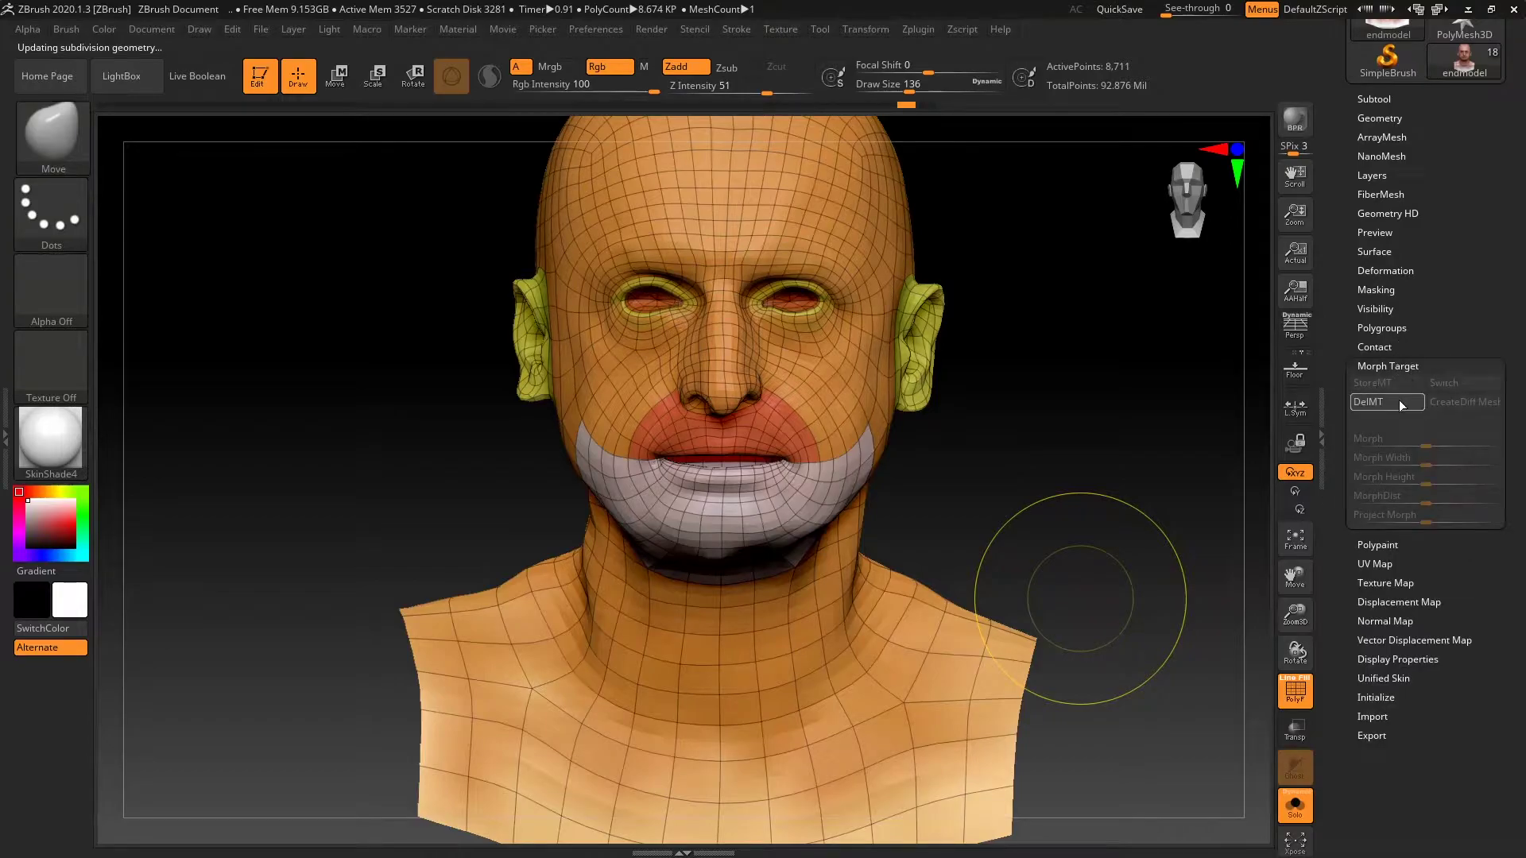
click(1395, 383)
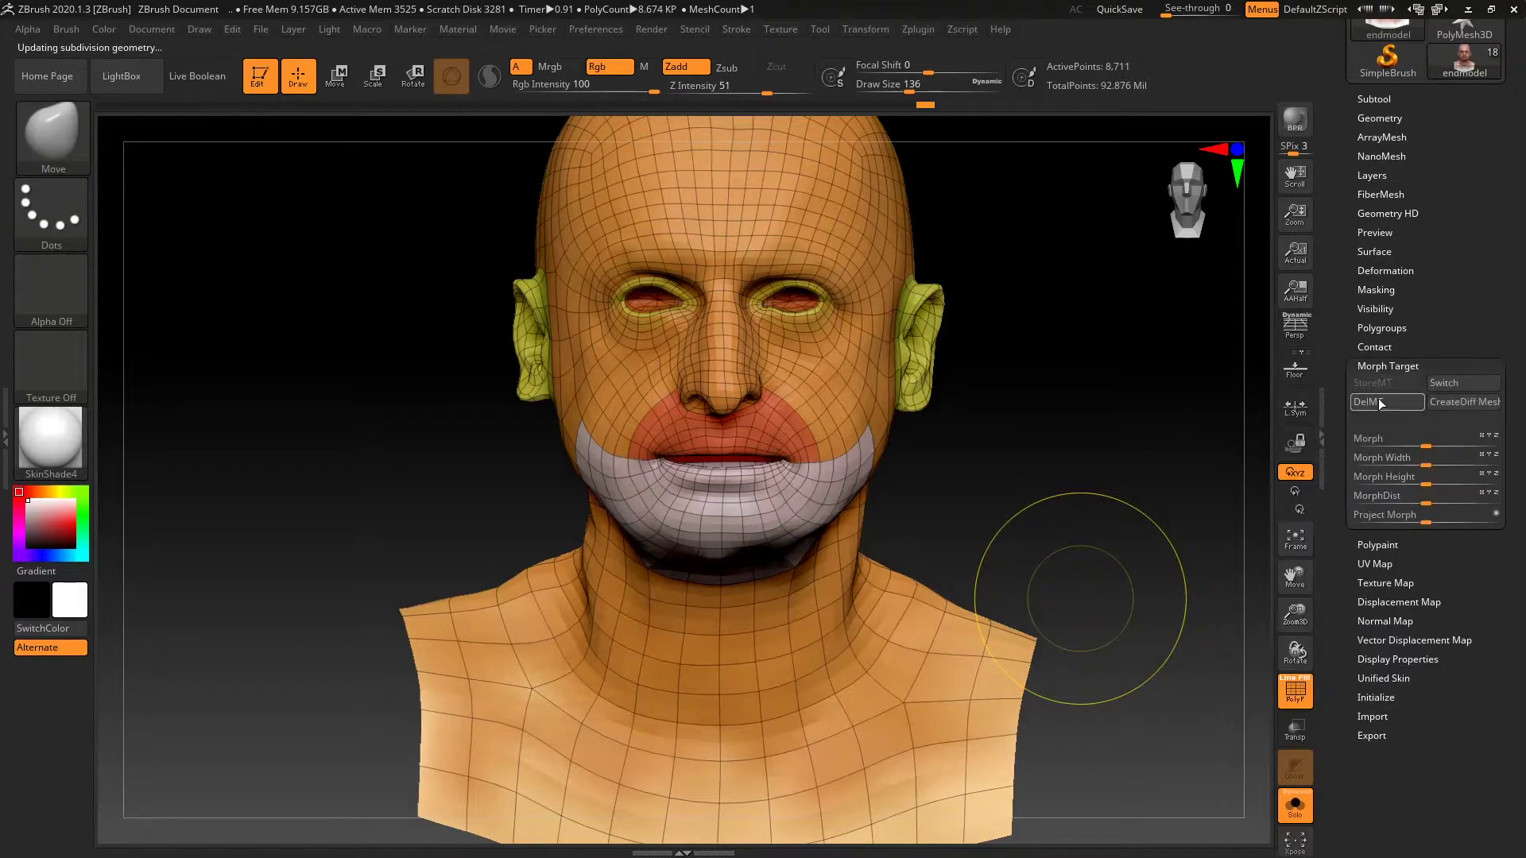
Divide endmodel to subdivision level 3, restore its level 2 shape from the stored morph target, and delete that target
click(1391, 116)
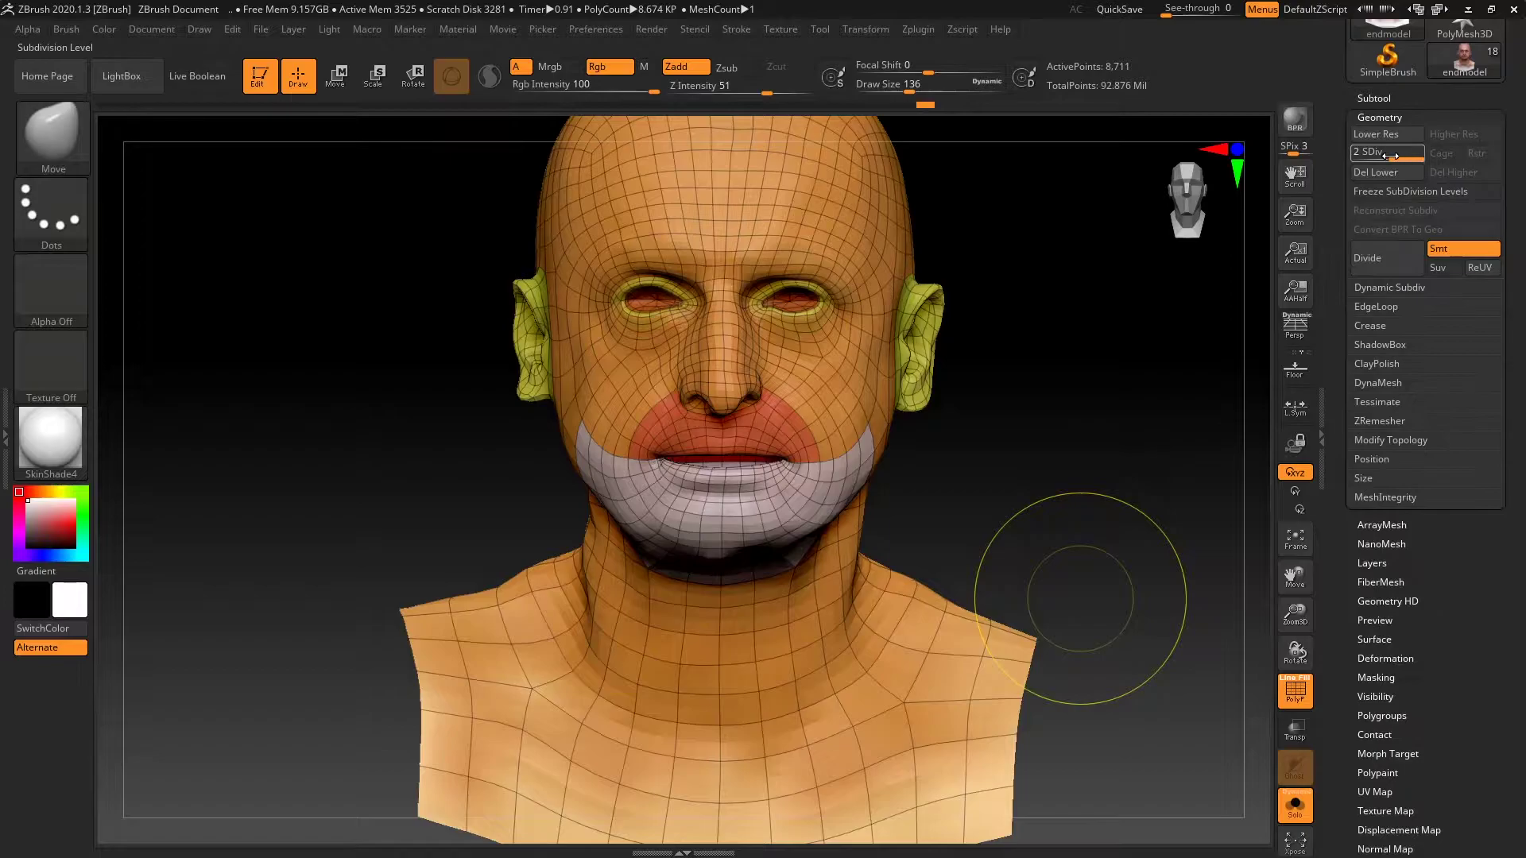
key(d)
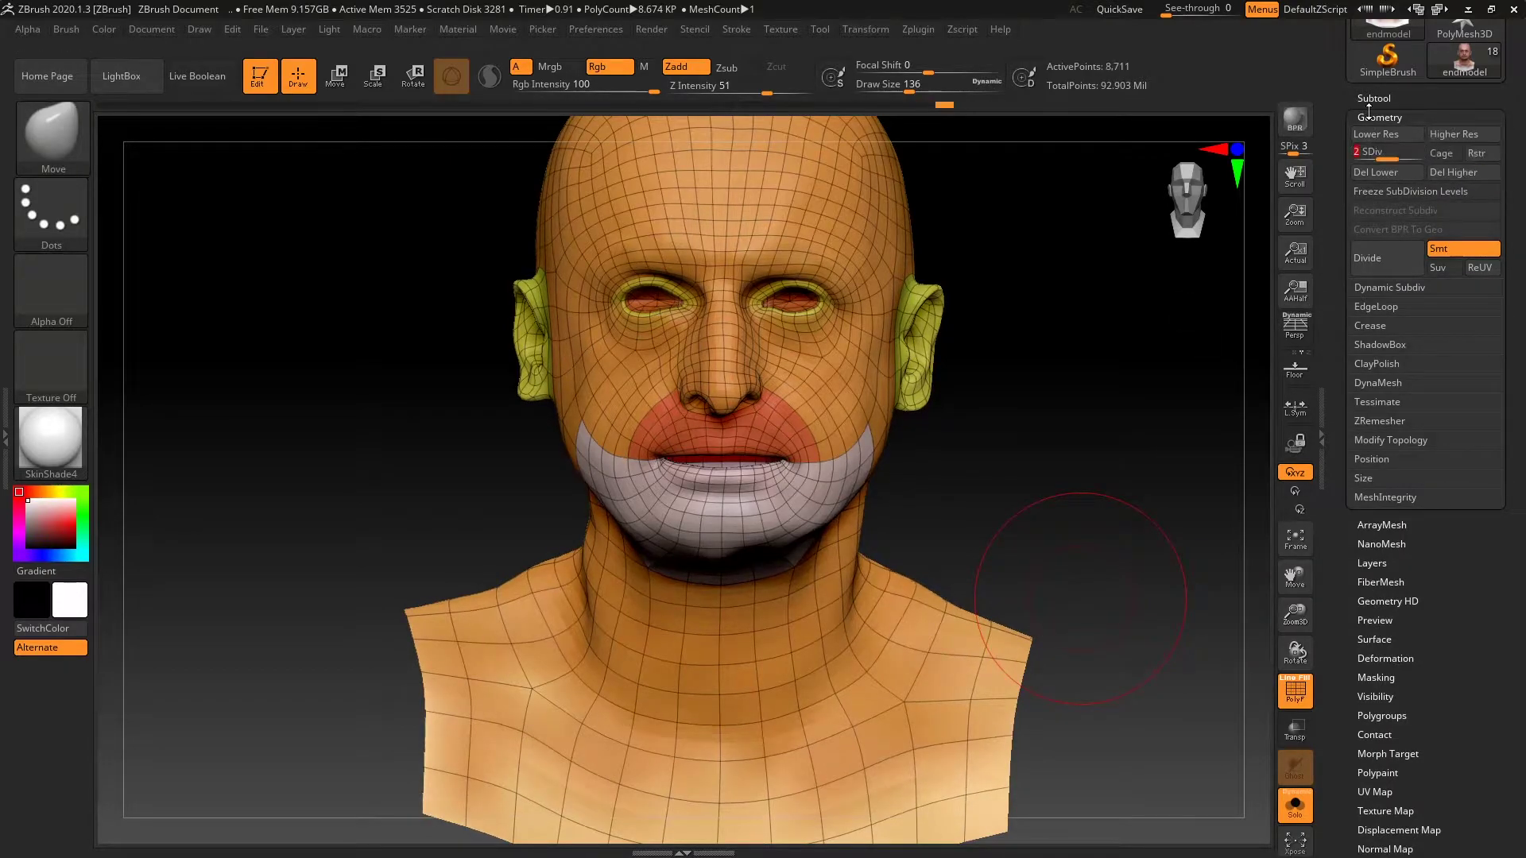
click(1383, 116)
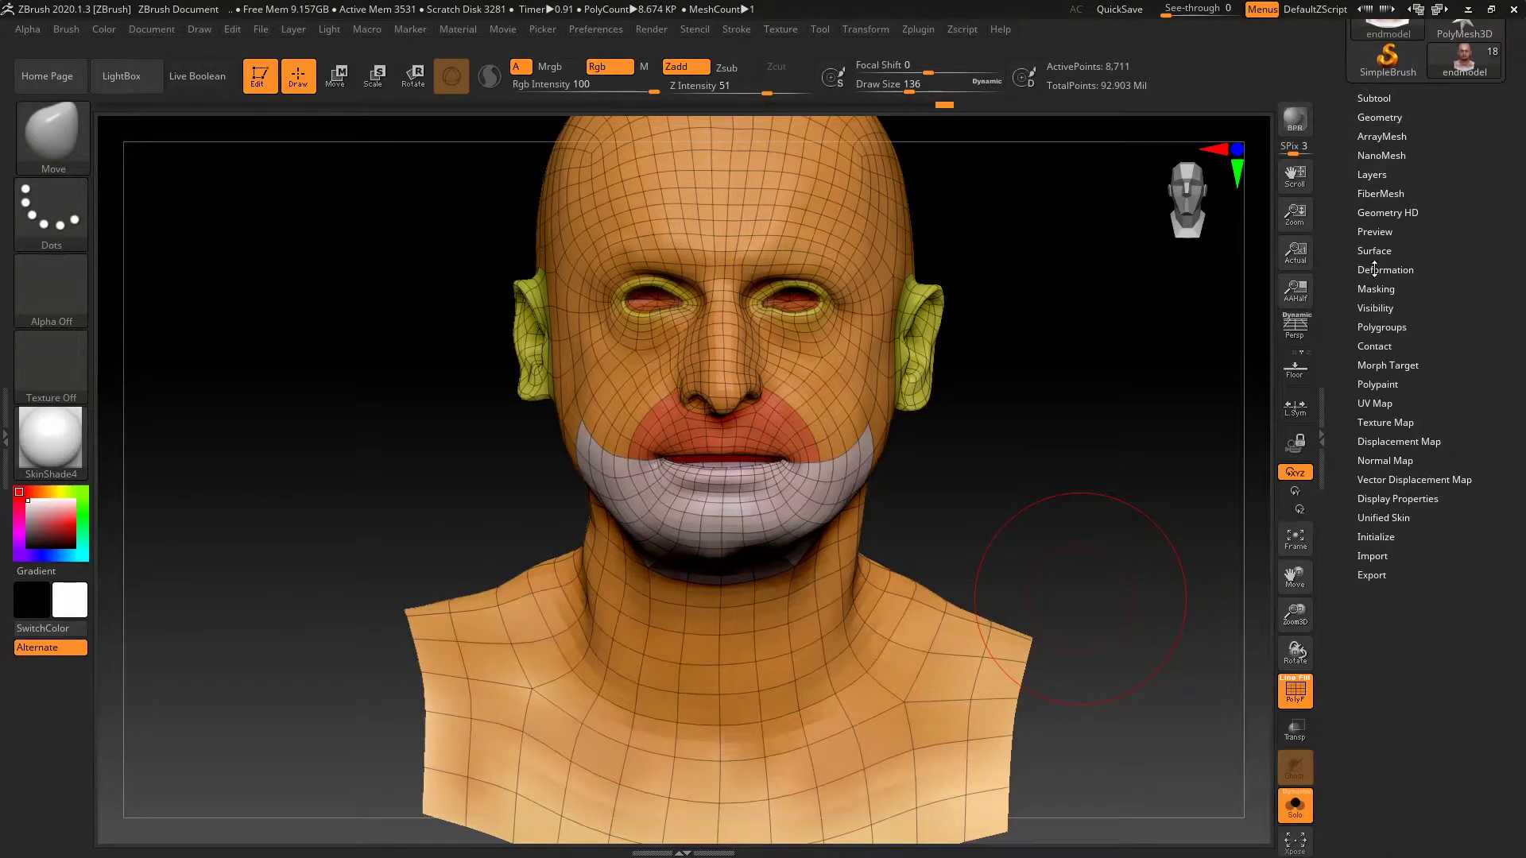
click(1388, 365)
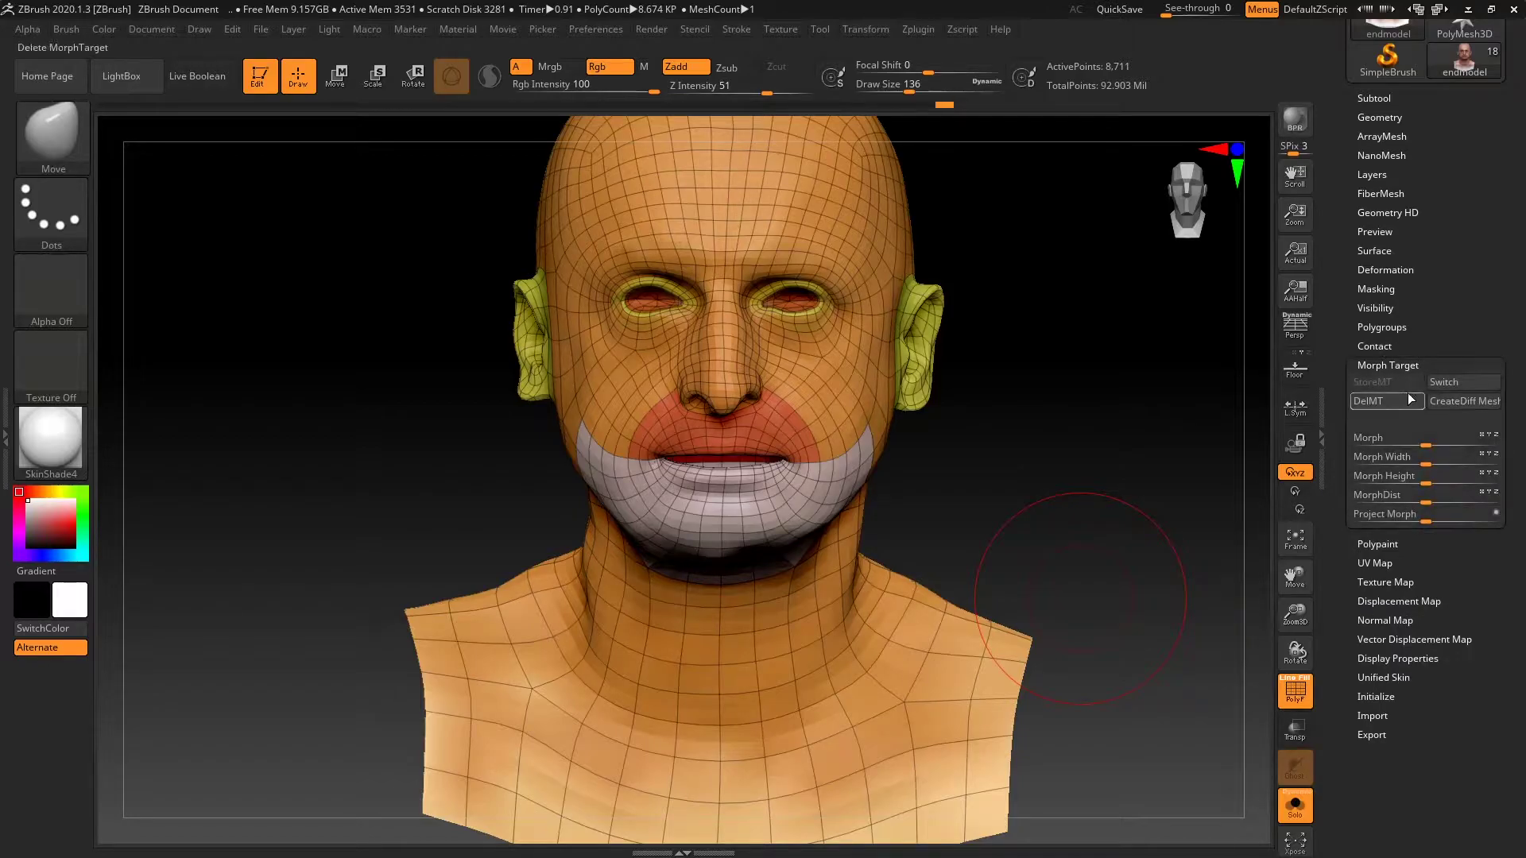
click(1438, 381)
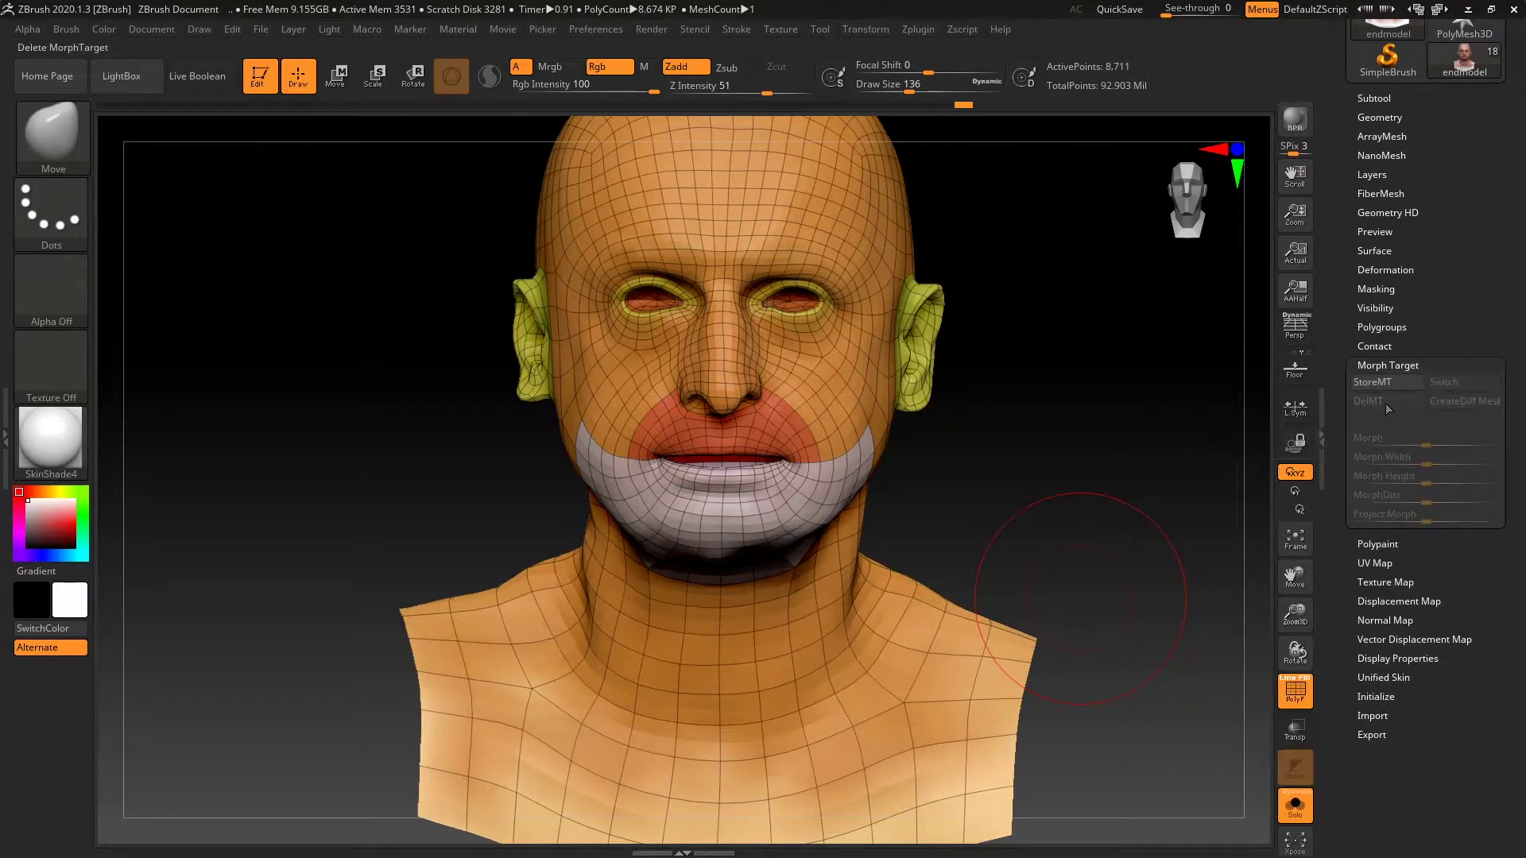
Try to divide endmodel to subdivision level 4
click(1374, 98)
click(1390, 101)
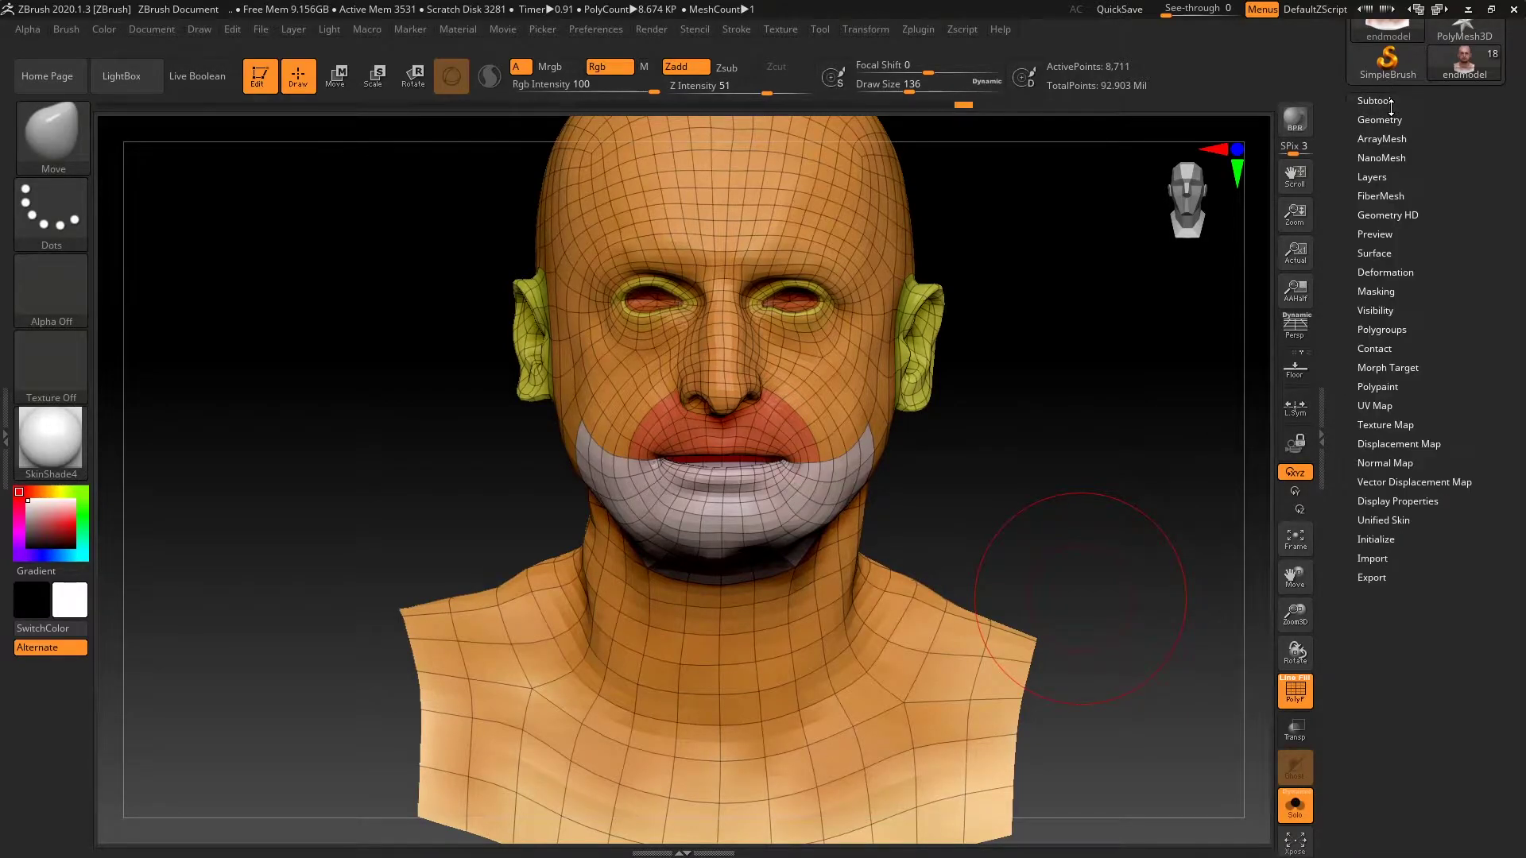
click(1380, 119)
click(1372, 270)
drag(1133, 464, 1139, 429)
click(1380, 261)
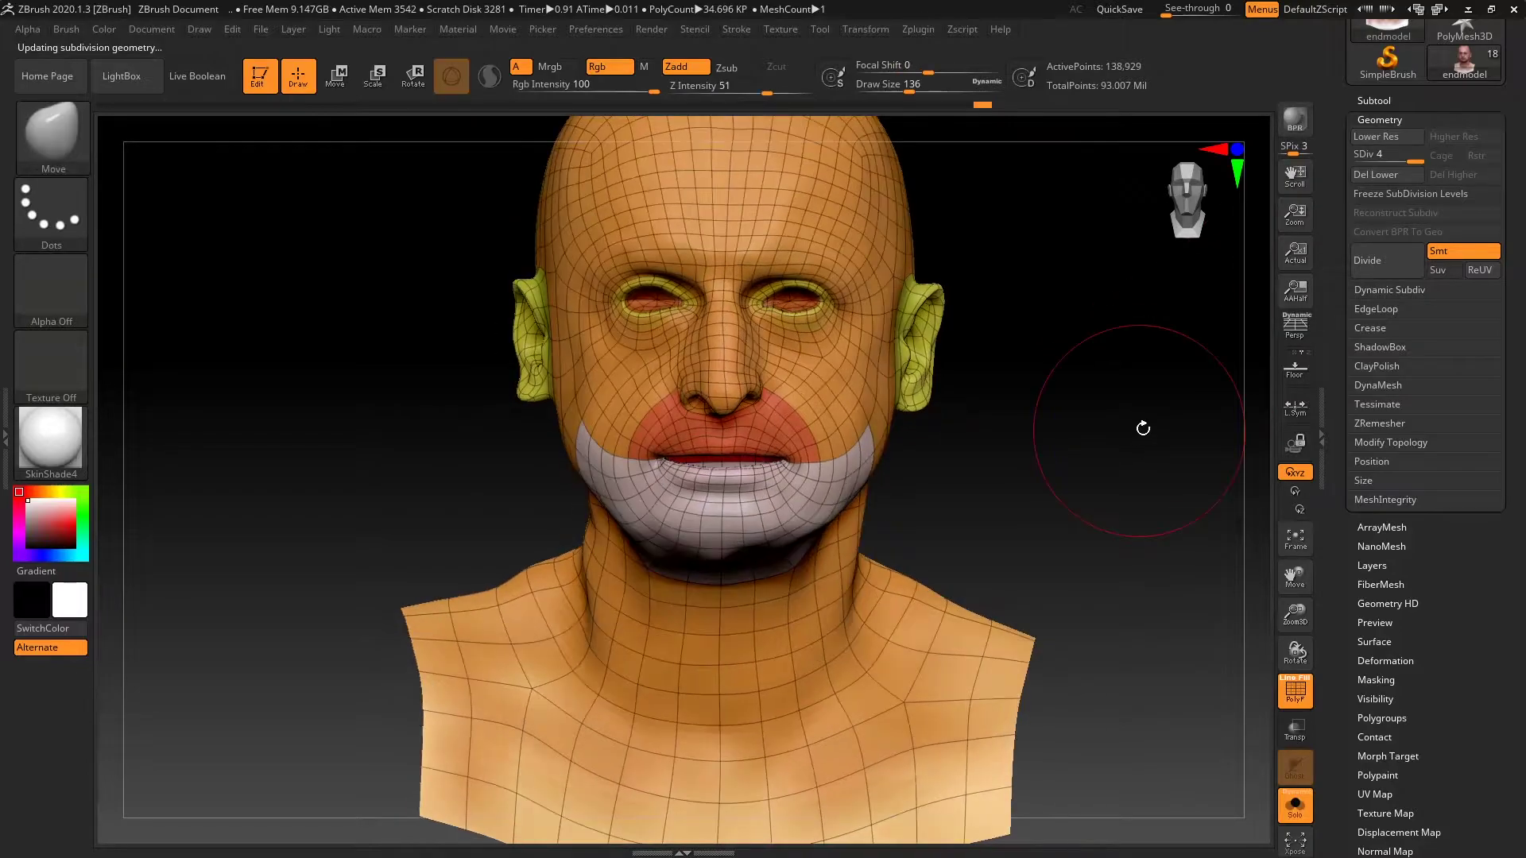
Return endmodel to subdivision level 3 and project the scan's detail and color onto it with ProjectAll
ctrl+right_drag(1139, 430, 1182, 418)
click(1377, 101)
key(shift+d)
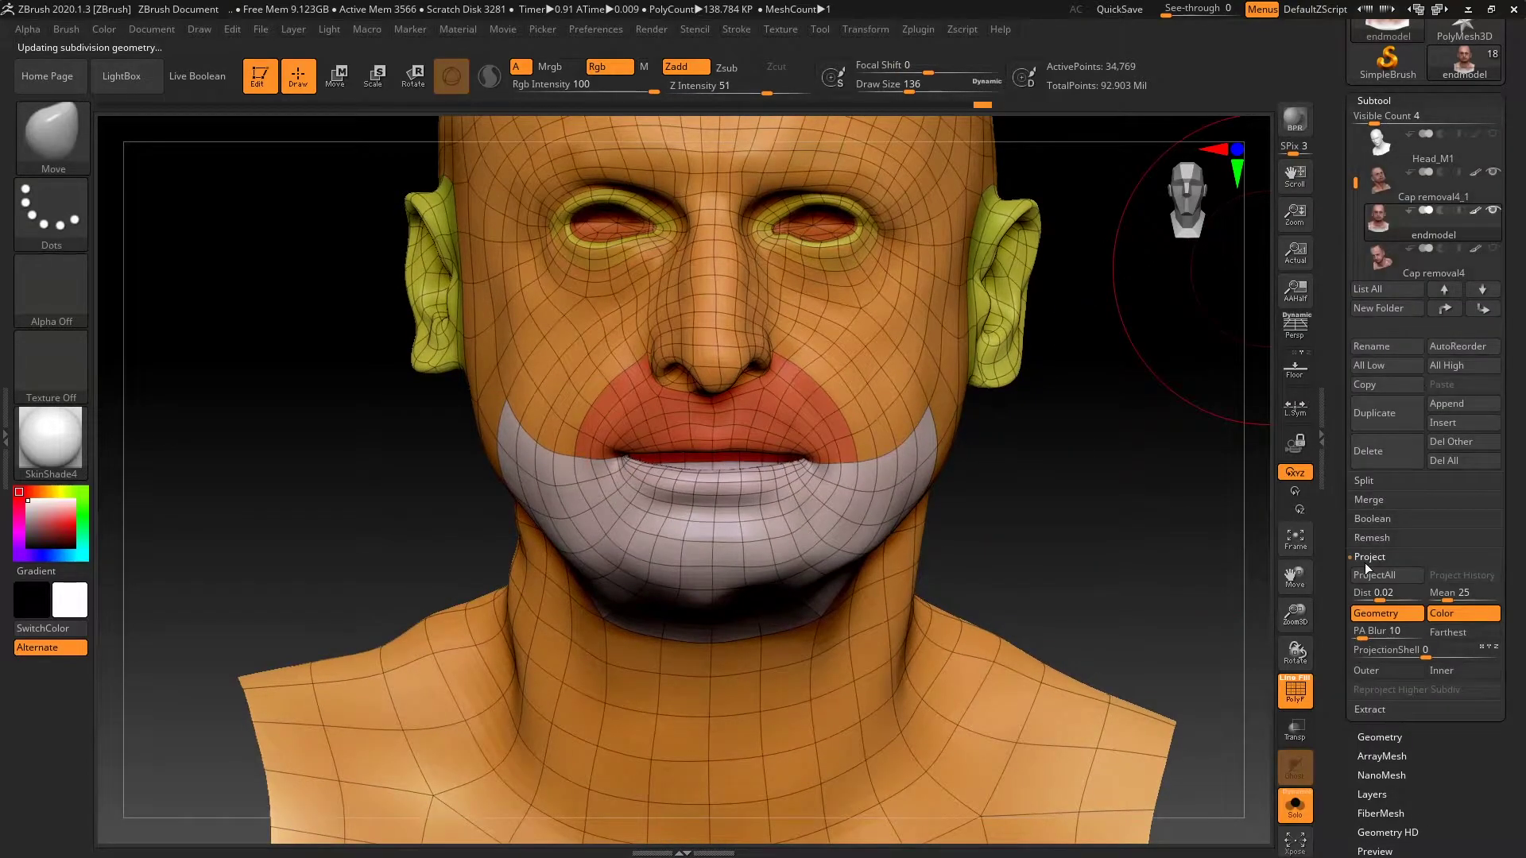
click(1388, 575)
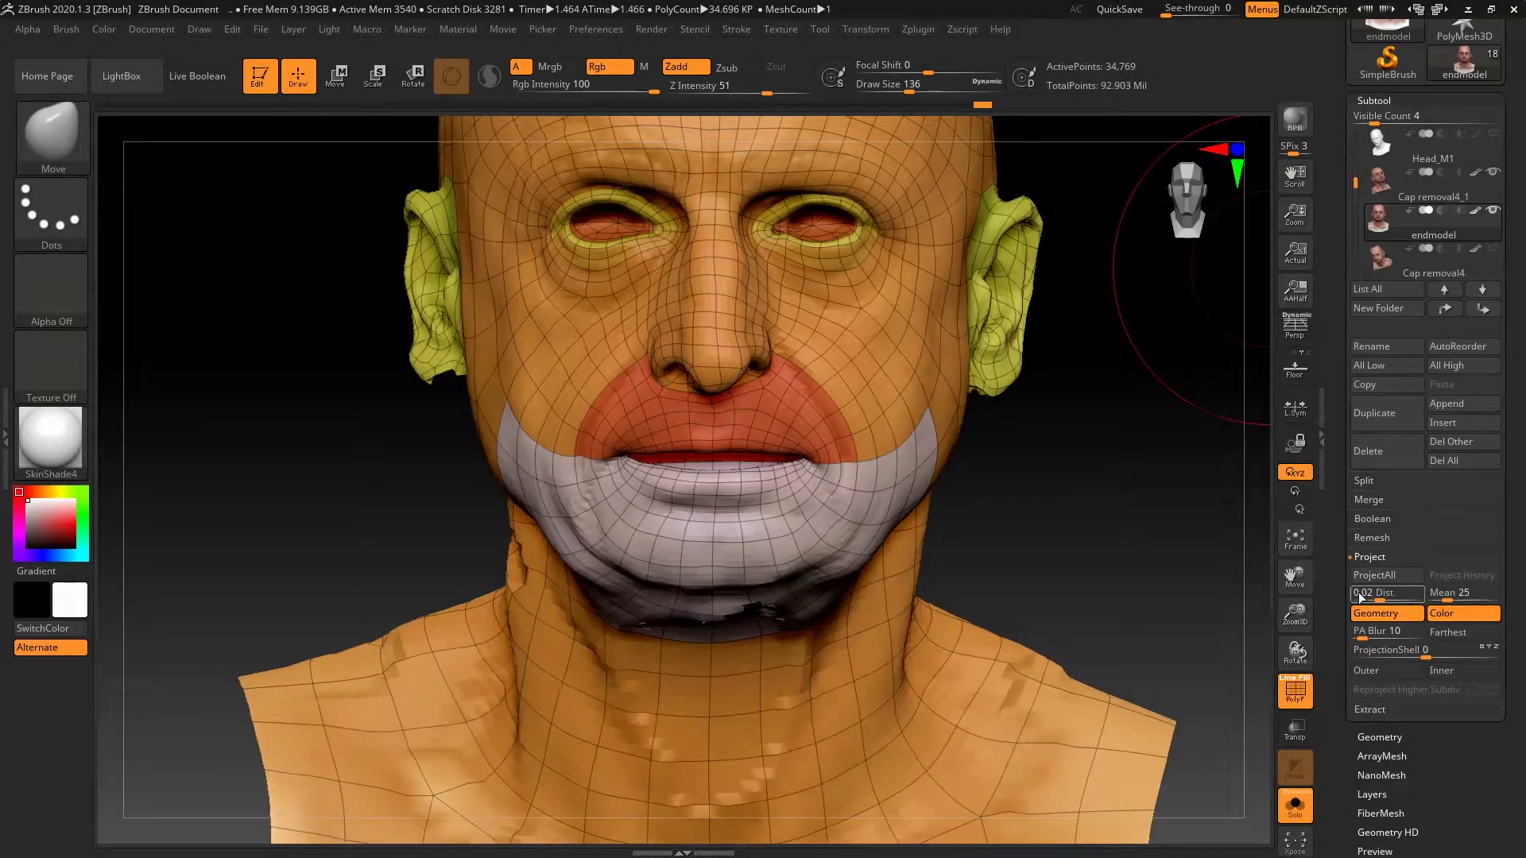
Hide the wireframe, smooth the jagged projection errors around endmodel's jaw, neck and upper chest, and reproject the mesh
click(1295, 691)
mouse_move(1097, 572)
mouse_down()
mouse_move(1124, 556)
mouse_move(1120, 502)
mouse_move(1110, 525)
mouse_move(787, 604)
mouse_move(825, 648)
mouse_move(1097, 504)
mouse_move(1081, 525)
mouse_move(533, 430)
mouse_up()
shift+drag(998, 408, 938, 538)
drag(1085, 447, 1153, 397)
mouse_move(908, 477)
shift+mouse_down()
mouse_move(636, 660)
mouse_move(605, 640)
shift+mouse_up()
drag(1097, 341, 941, 422)
click(1289, 691)
click(1288, 692)
mouse_move(1002, 350)
mouse_down()
mouse_move(1193, 262)
mouse_move(1065, 393)
mouse_up()
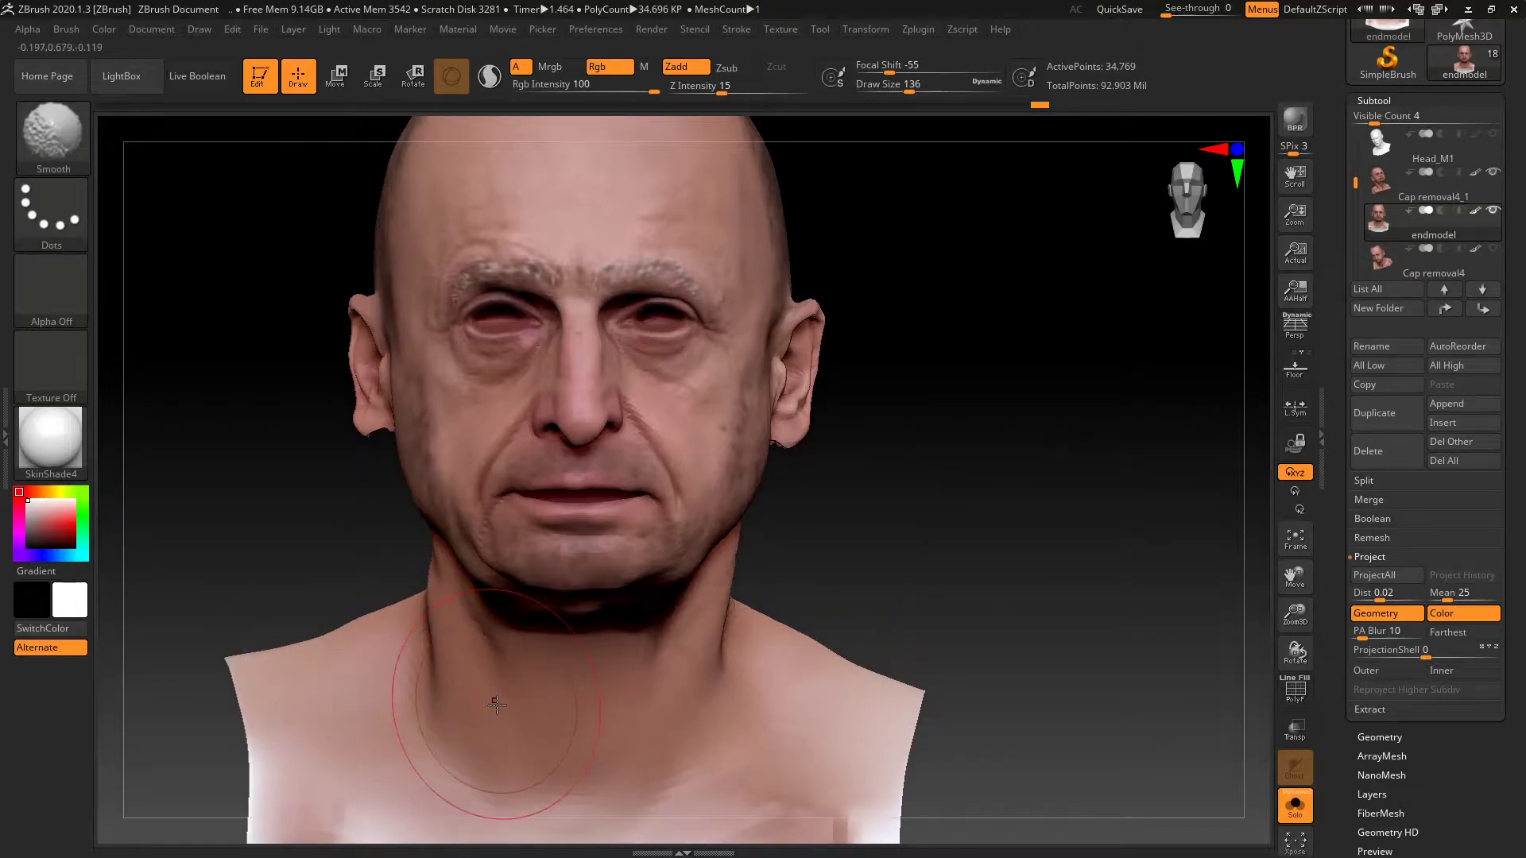
key(shift)
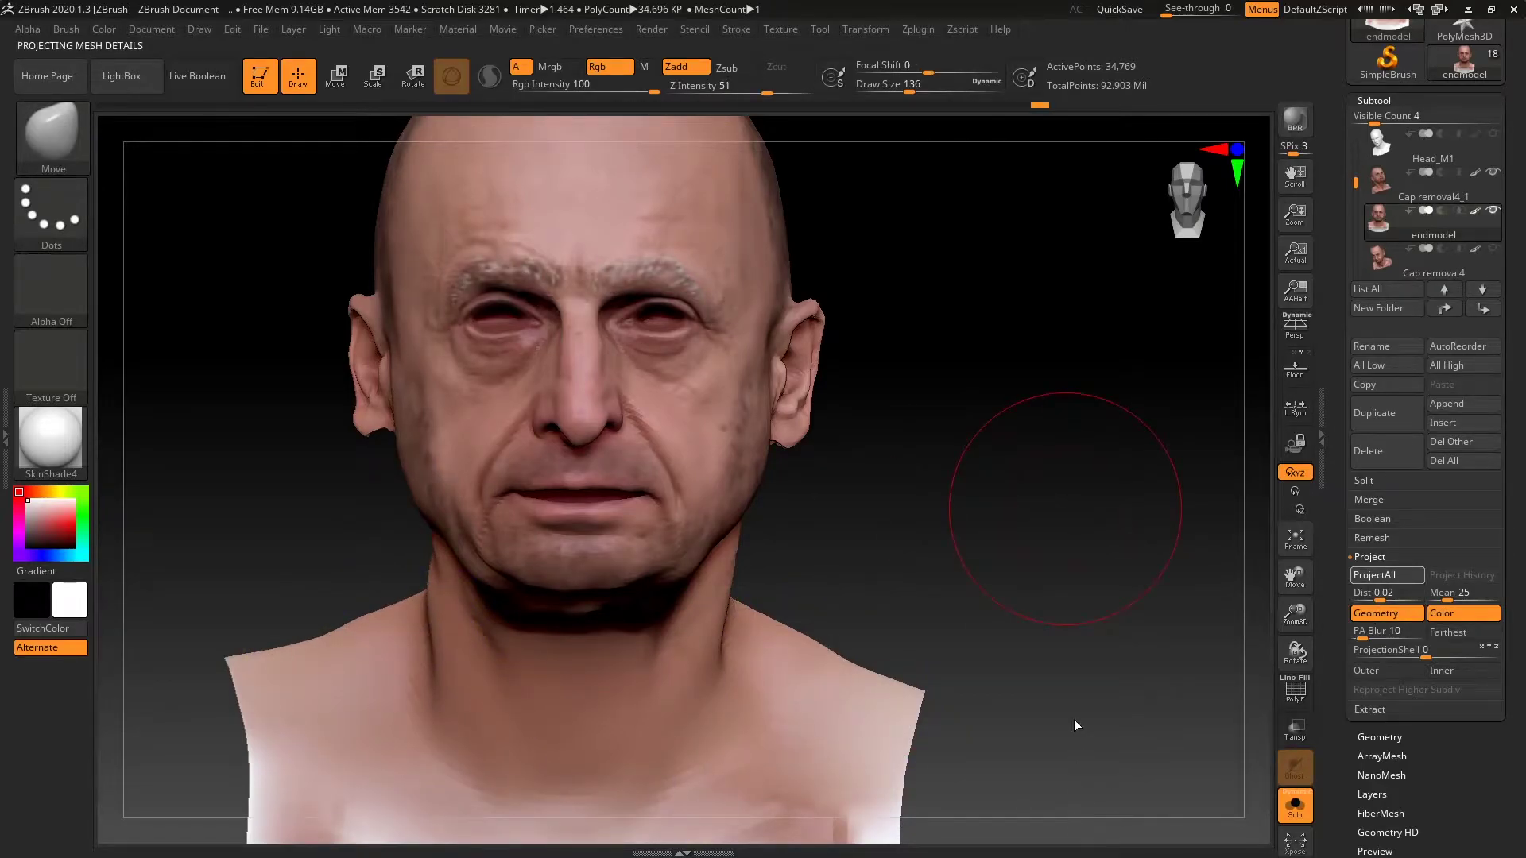
Build up the front of endmodel's throat using ClayBuildup at draw size 120, smooth the strokes, and reproject
drag(1063, 692, 1245, 794)
drag(1033, 632, 1016, 586)
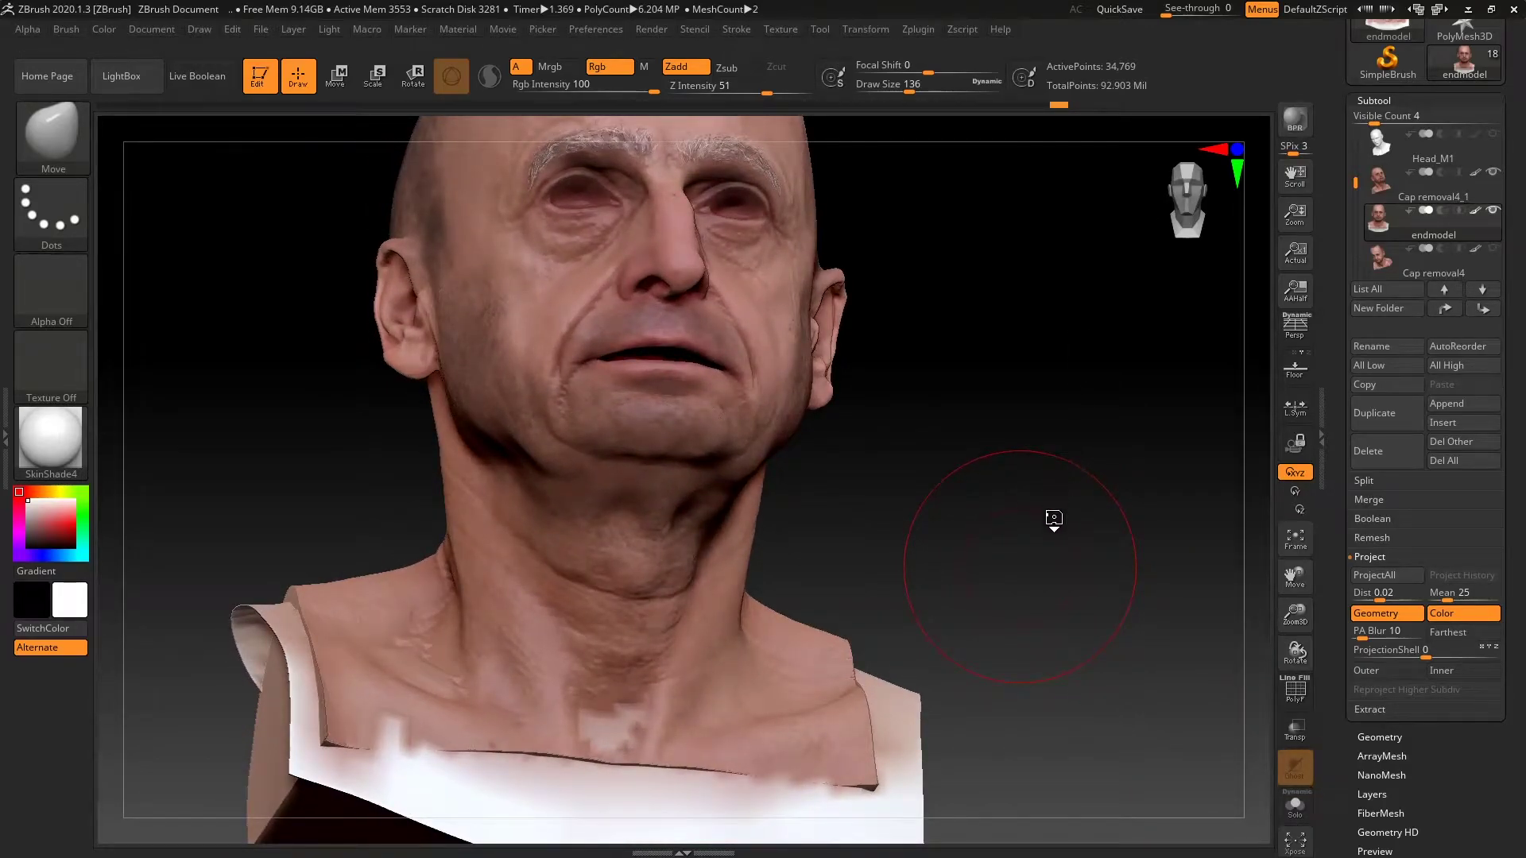
key(b)
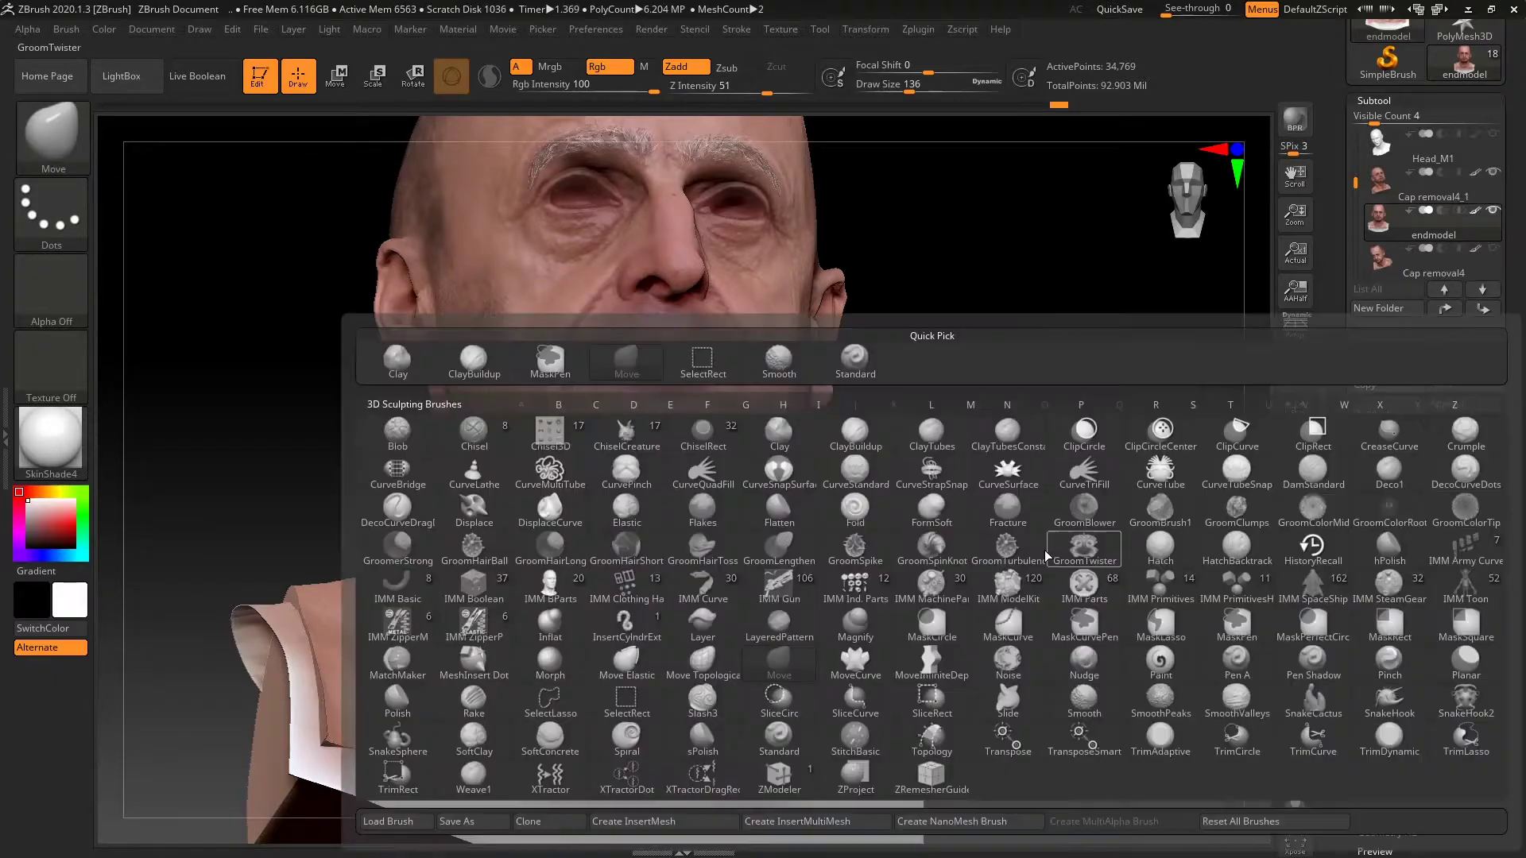
key(c)
key(b)
key(space)
drag(1065, 537, 808, 591)
click(1294, 805)
mouse_move(647, 602)
mouse_down()
mouse_move(633, 574)
mouse_move(585, 610)
mouse_up()
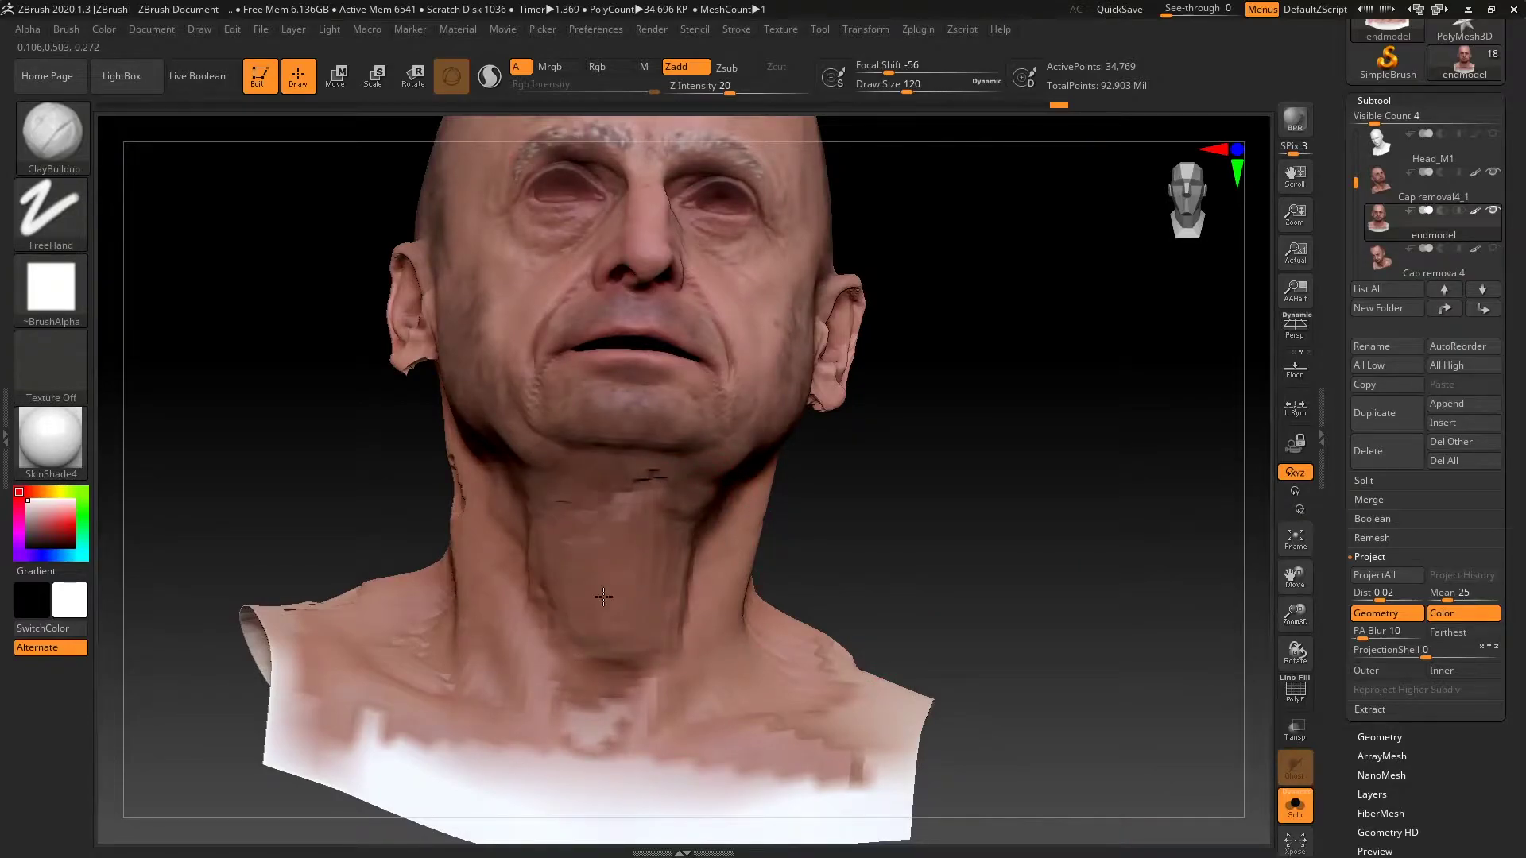
key(shift)
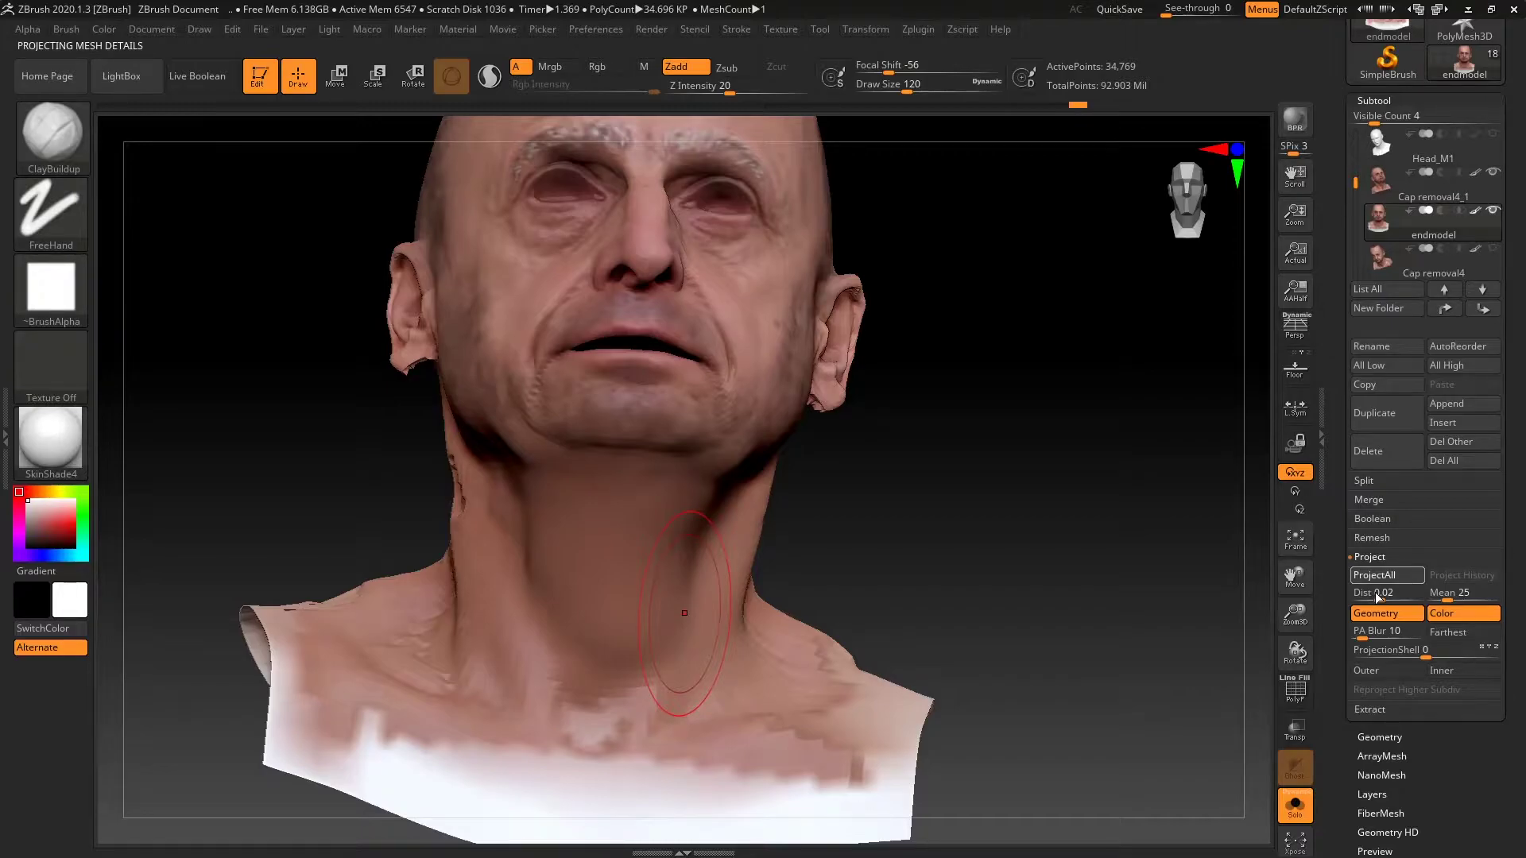
Smooth the remaining unevenness on the throat and lower neck in several passes, reprojecting endmodel after each
key(shift)
shift+drag(676, 636, 616, 639)
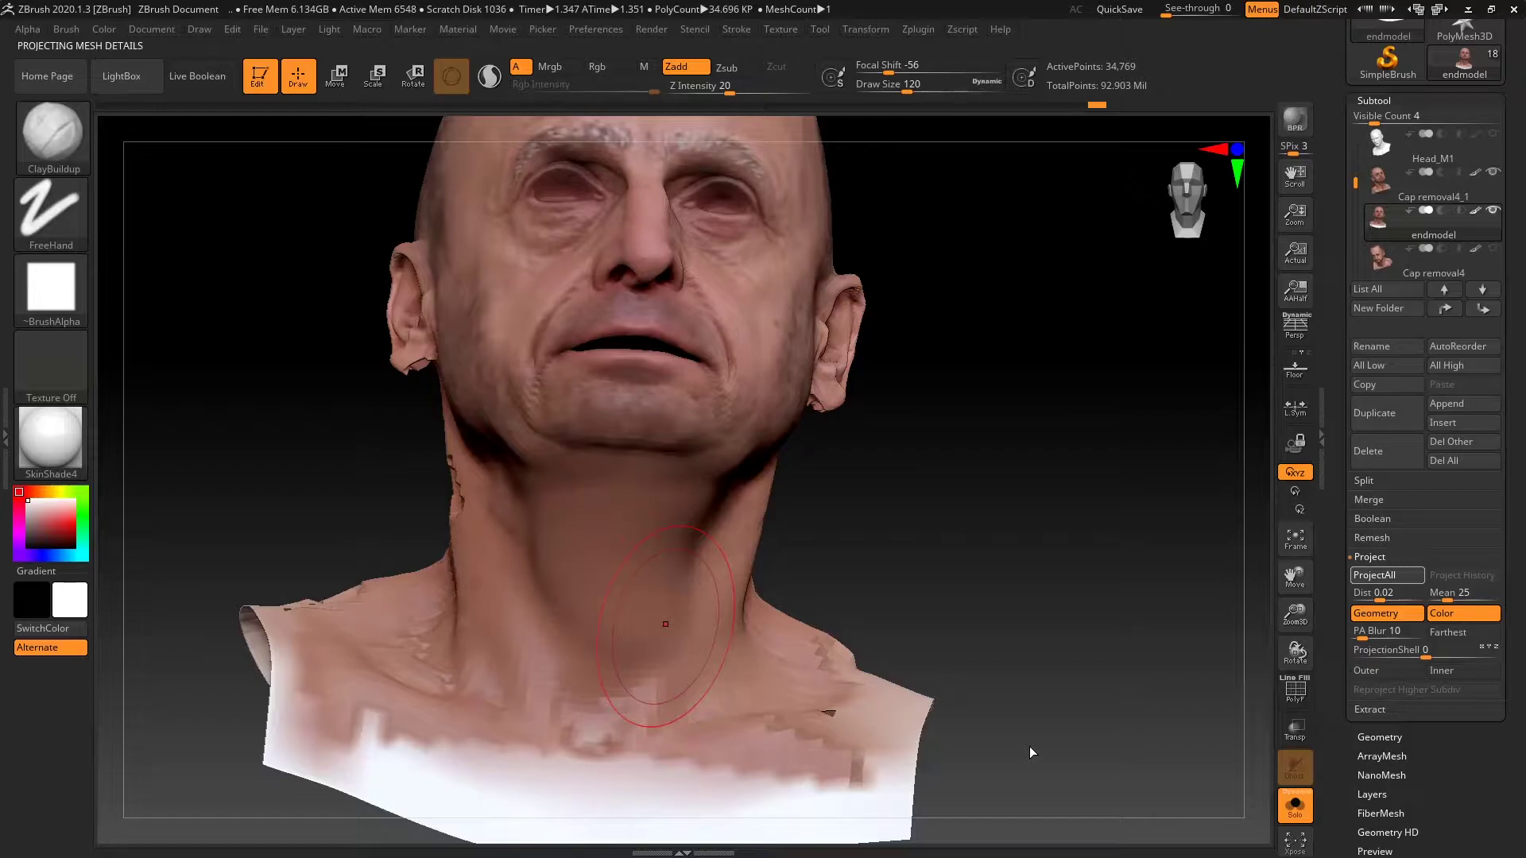
key(shift)
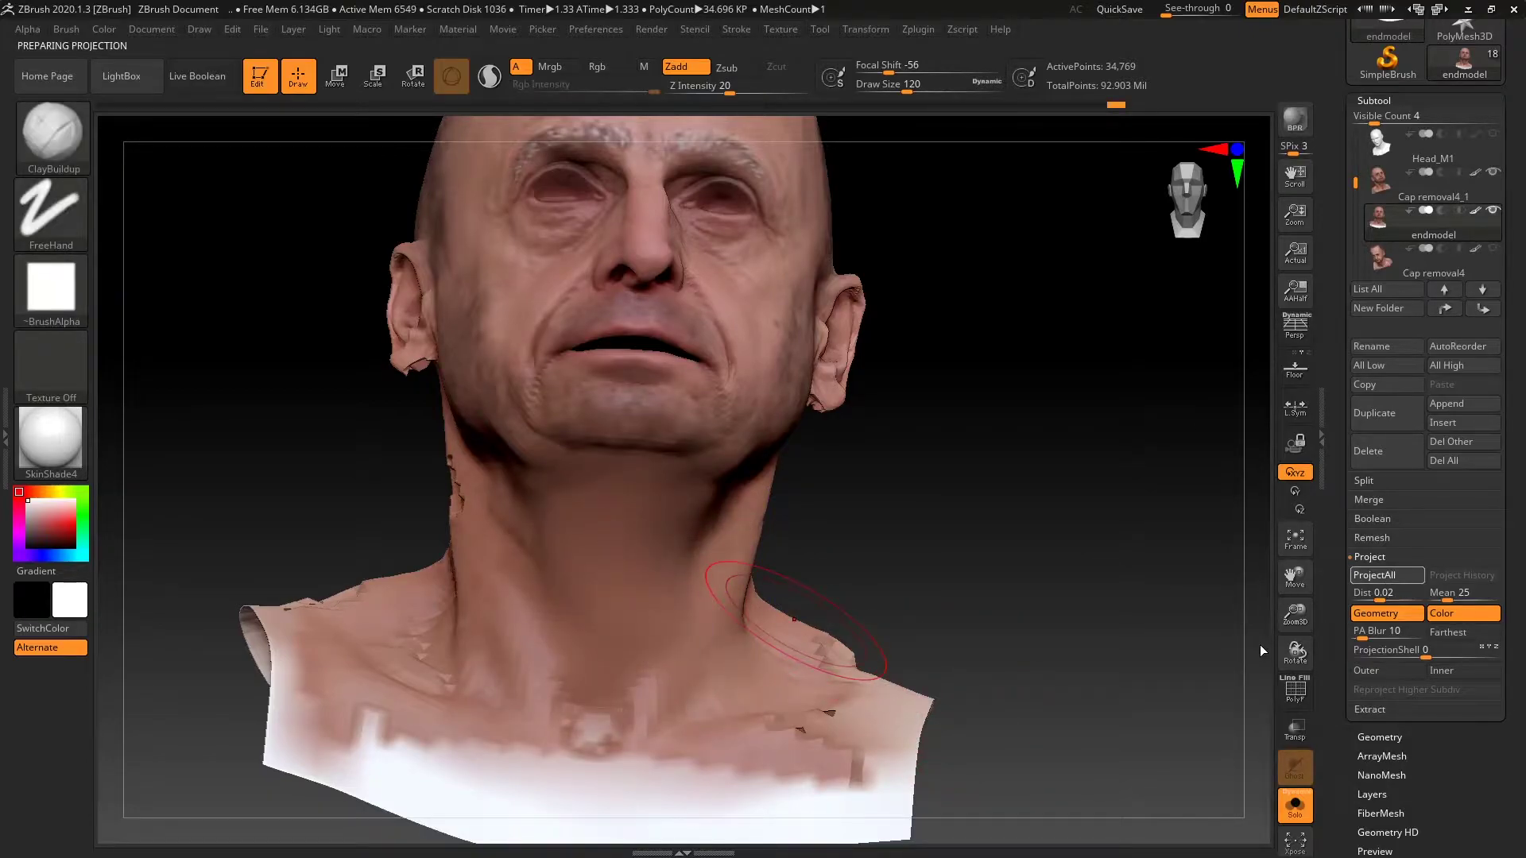
key(shift)
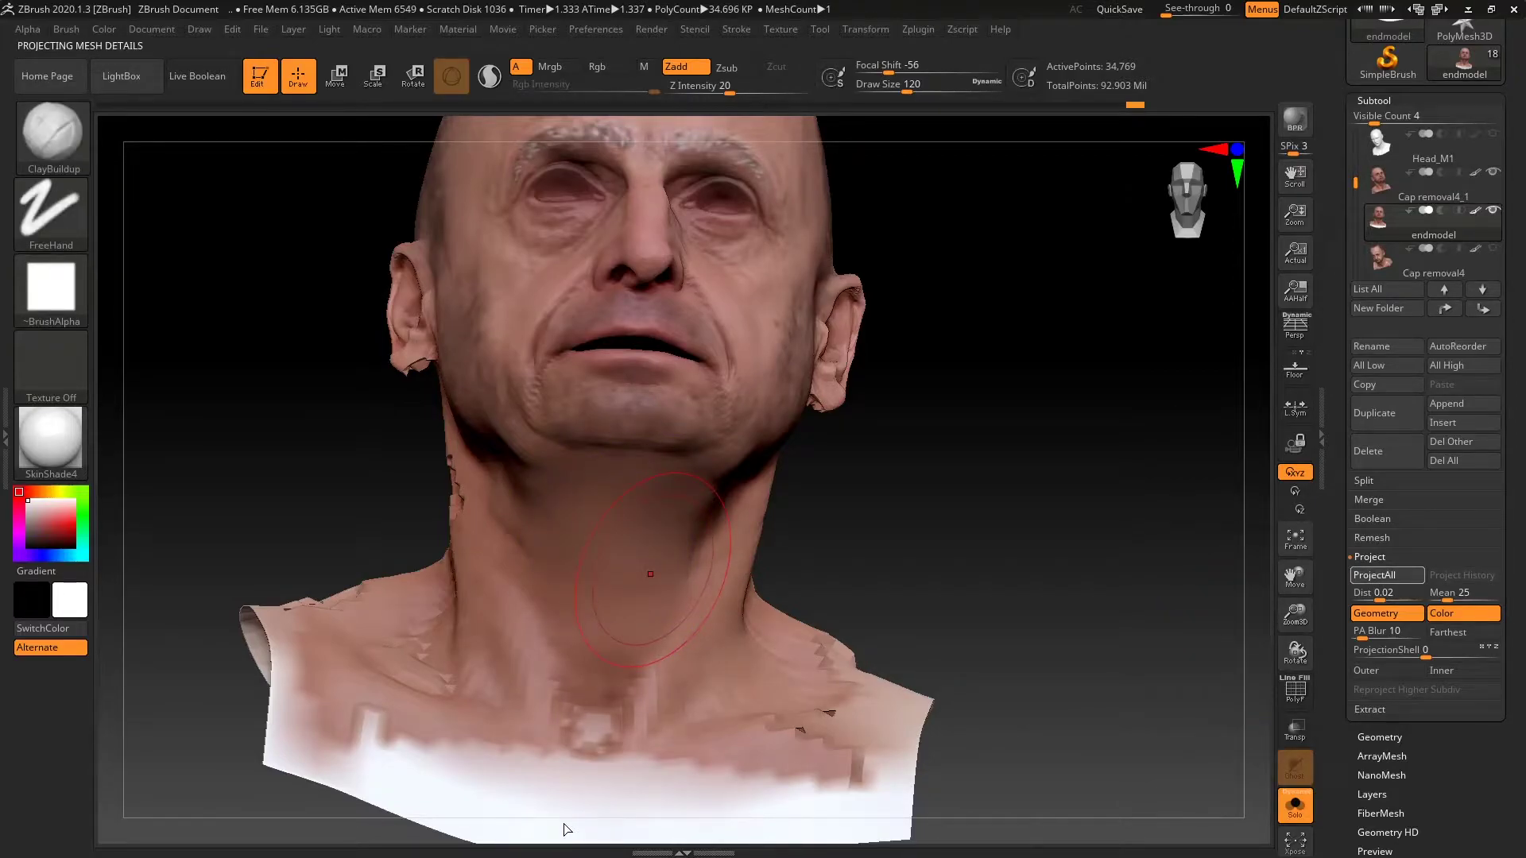
Set the draw size to 101, smooth the throat down to the upper chest from a three-quarter view, and reproject
drag(874, 560, 973, 556)
key(space)
drag(862, 525, 849, 525)
key(shift)
shift+drag(597, 516, 603, 574)
mouse_move(596, 691)
shift+mouse_down()
mouse_move(580, 723)
mouse_move(596, 742)
shift+mouse_up()
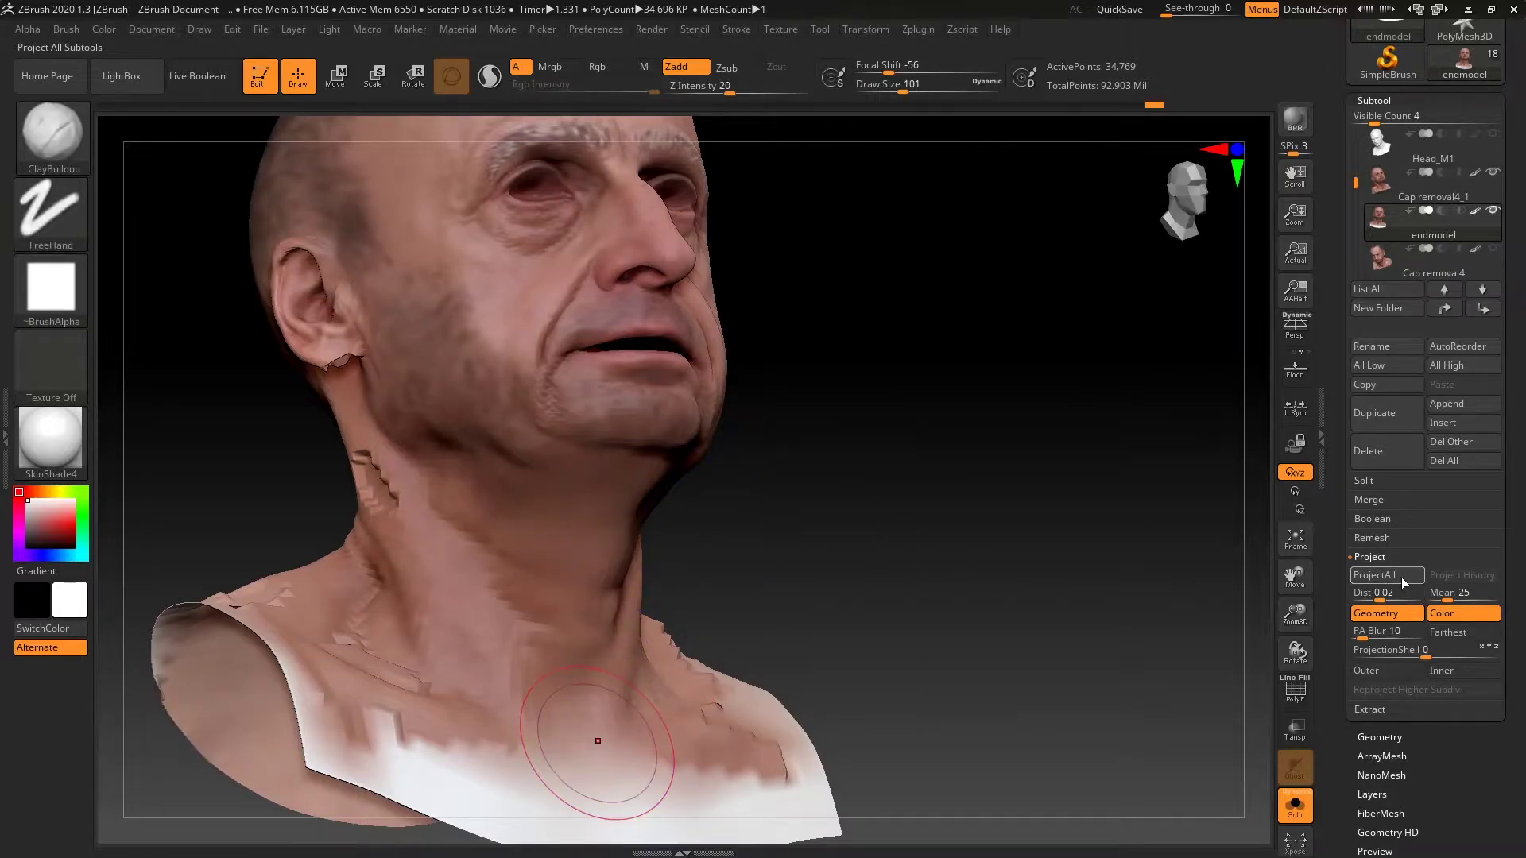
Reduce the brush to draw size 54, check the head and neck from both sides, and reproject endmodel
mouse_move(968, 586)
mouse_down()
mouse_move(882, 637)
mouse_move(1049, 542)
mouse_move(984, 566)
mouse_up()
key(space)
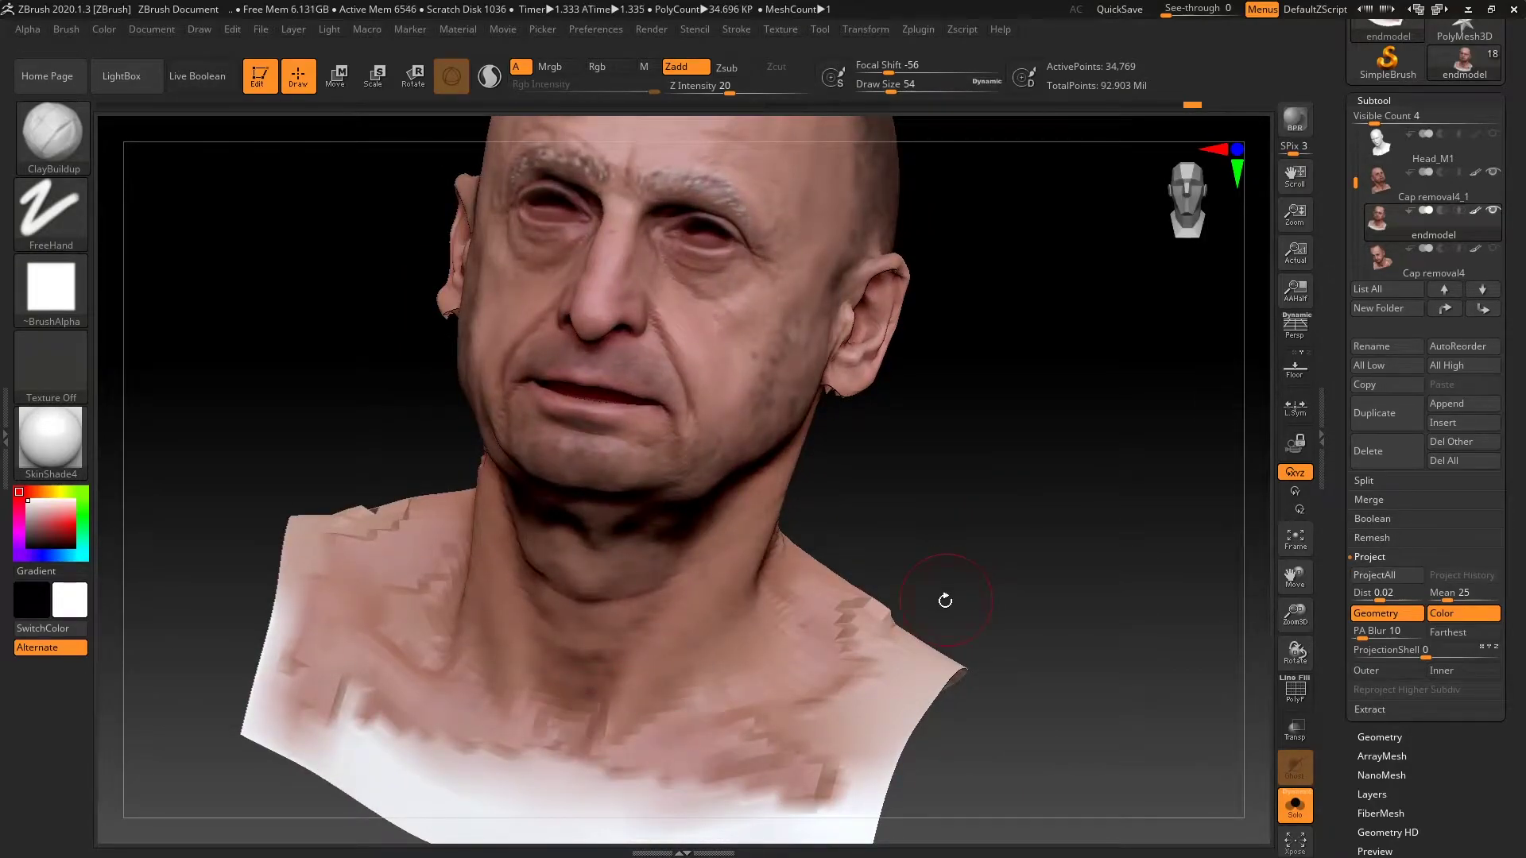
drag(977, 527, 1028, 642)
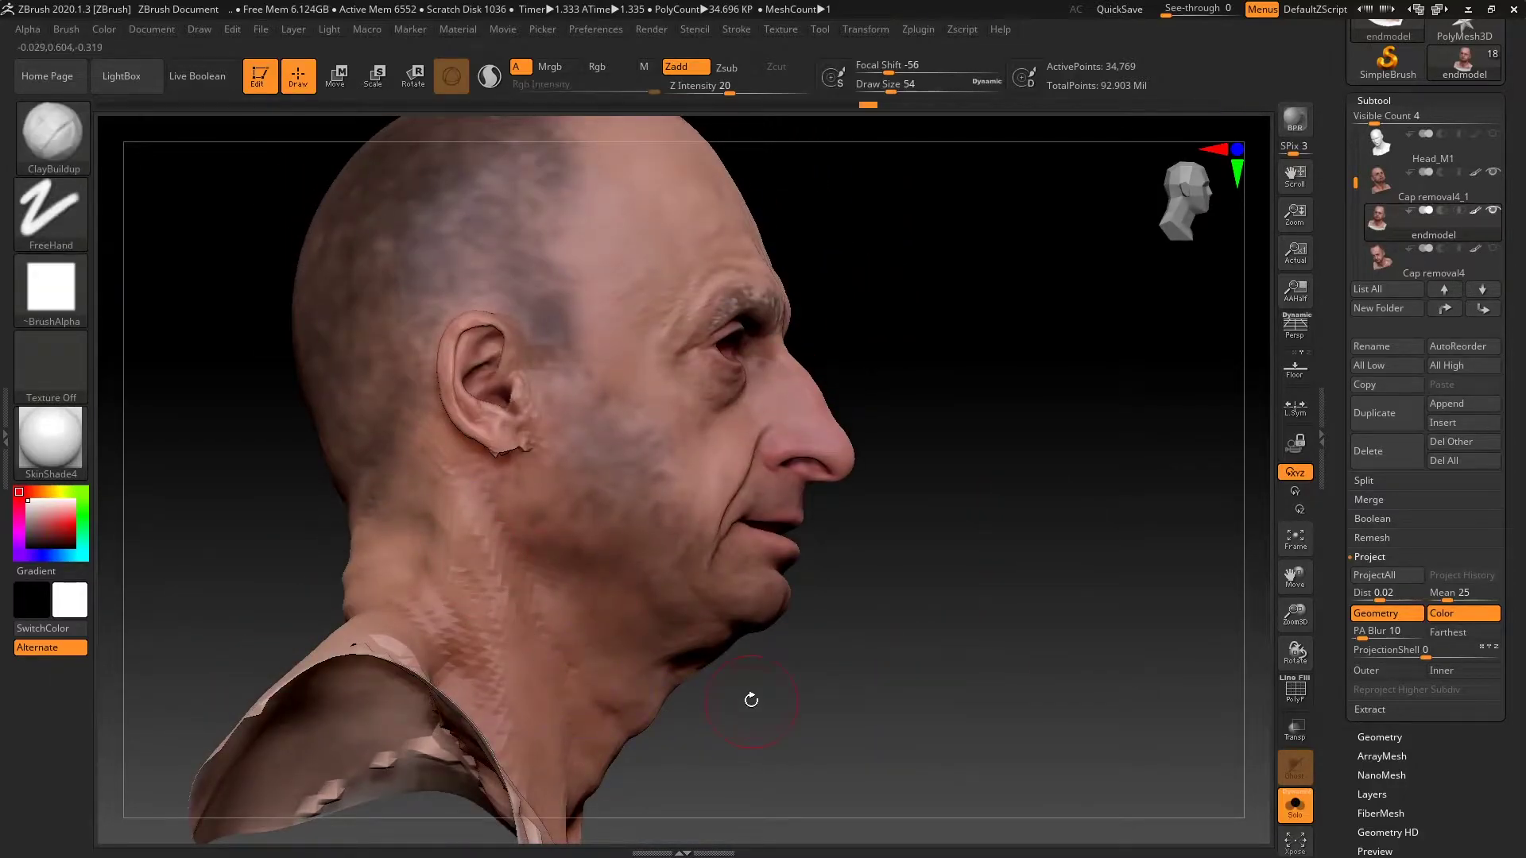
click(1375, 556)
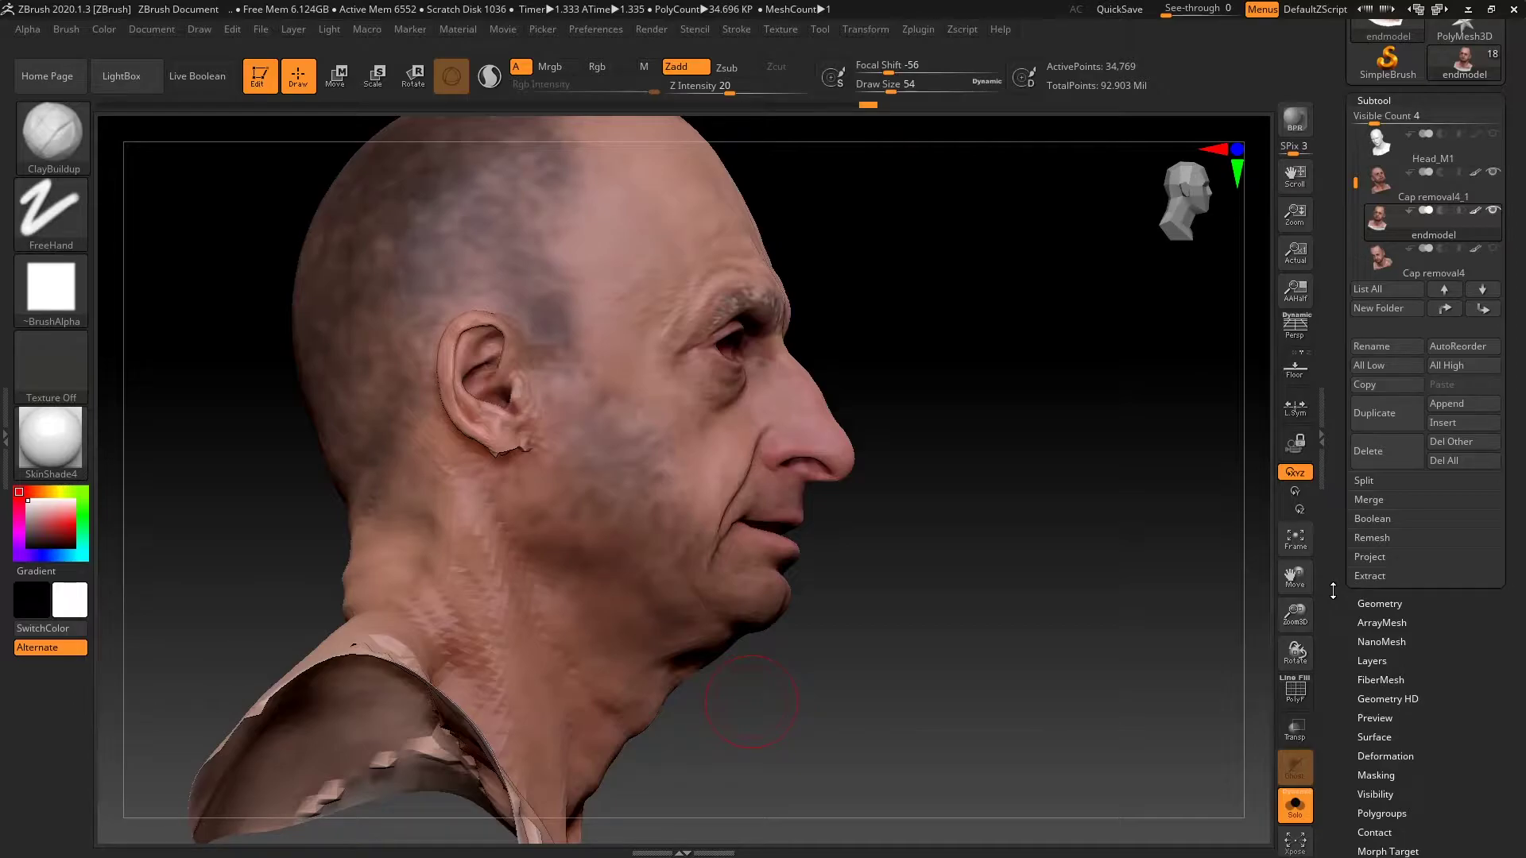
drag(1111, 570, 983, 552)
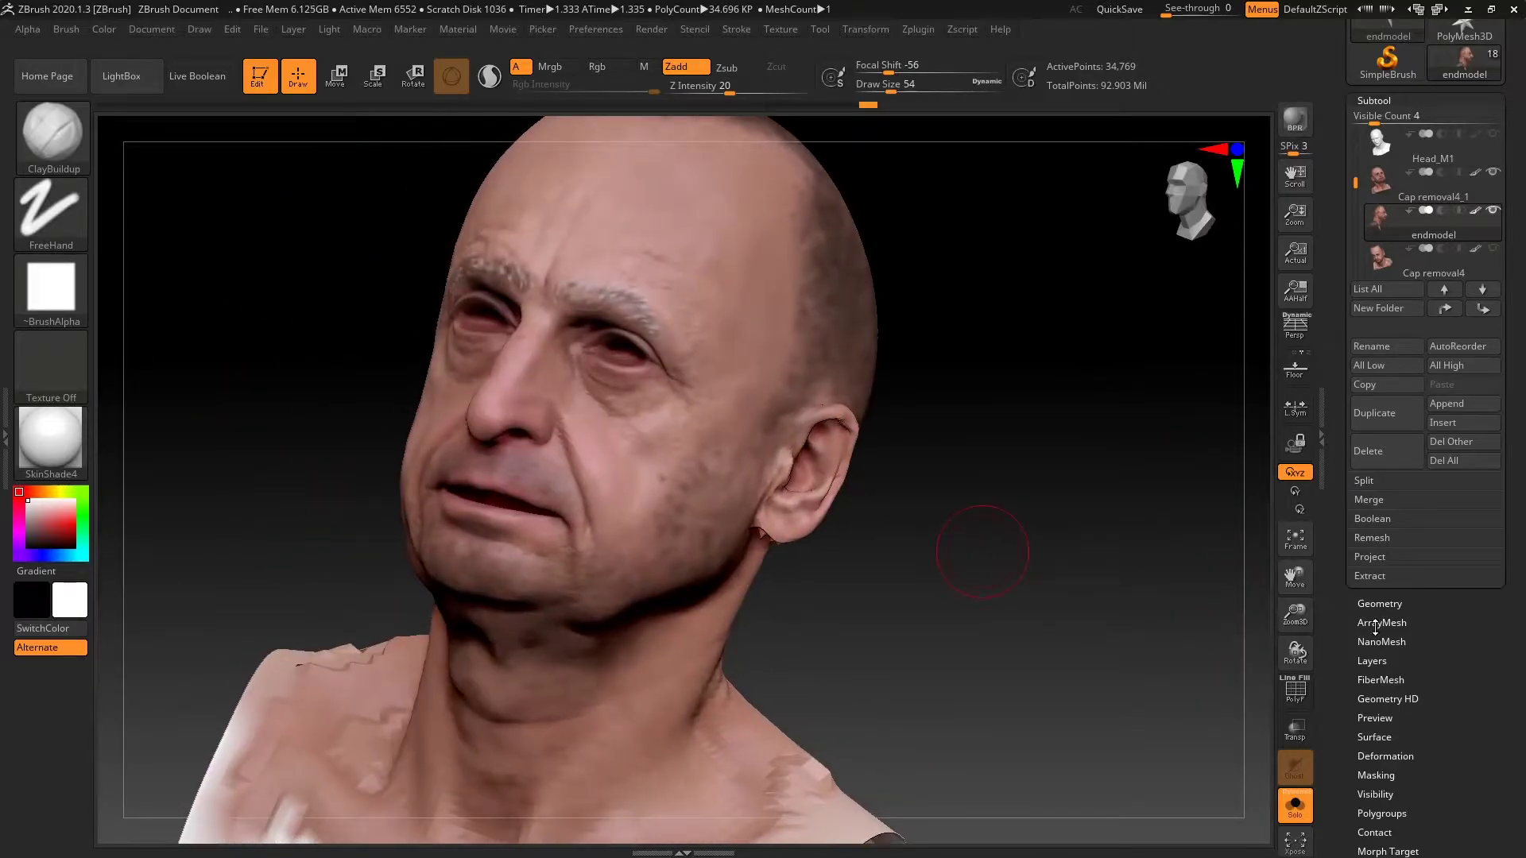
click(1387, 557)
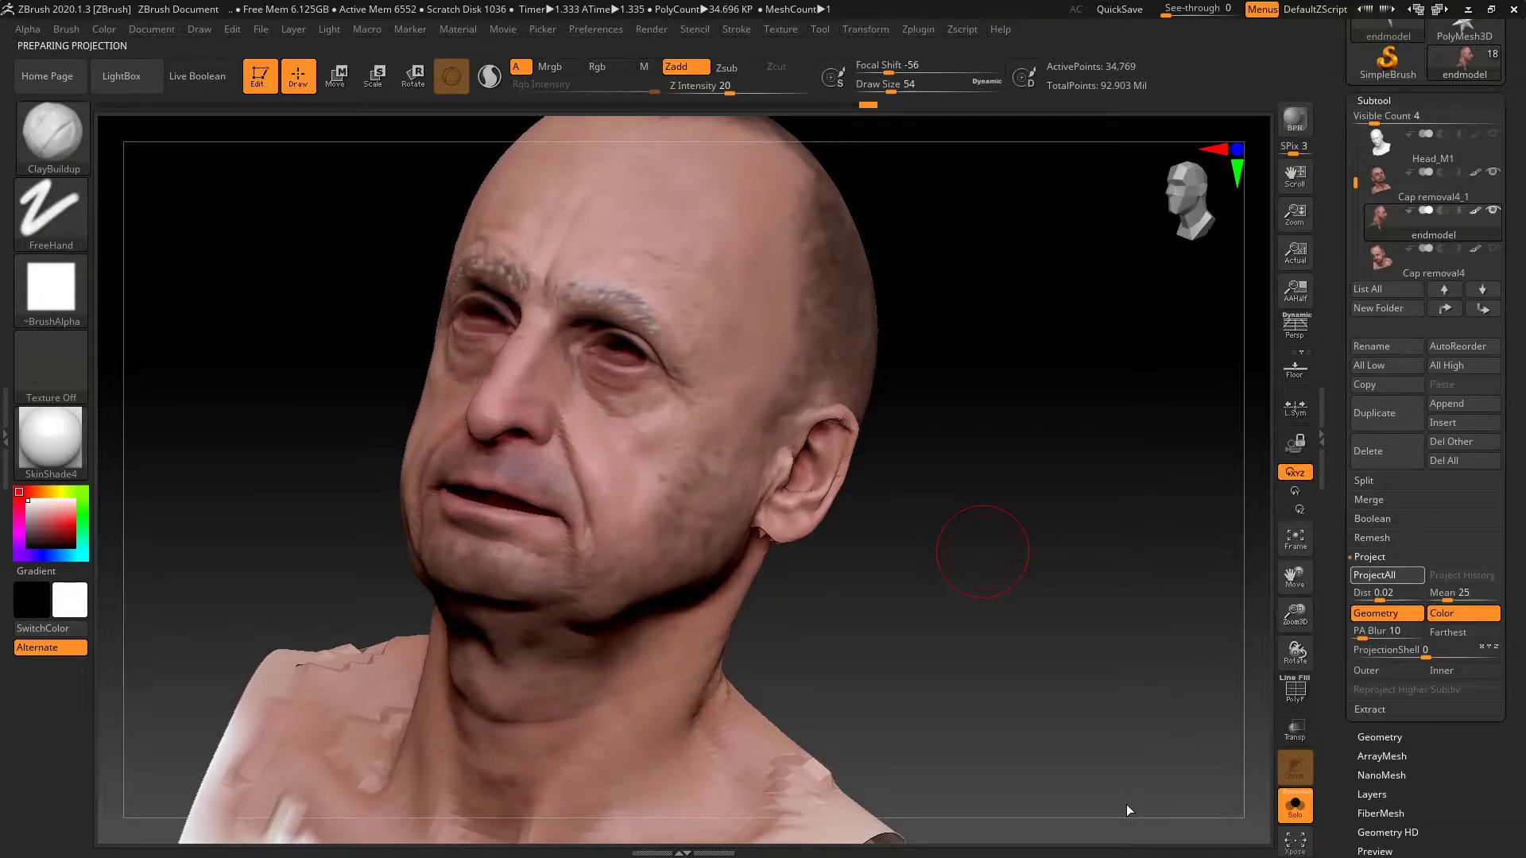
Repair the broken underside of the earlobe with the Inflat brush at draw size 29 and smooth it
mouse_move(971, 684)
mouse_down()
mouse_move(1073, 627)
mouse_move(1110, 650)
mouse_move(1182, 603)
mouse_move(1043, 525)
mouse_move(1071, 524)
mouse_move(978, 671)
mouse_move(1090, 620)
mouse_move(1113, 573)
mouse_move(972, 475)
mouse_up()
key(space)
key(space)
mouse_move(1015, 426)
mouse_down()
mouse_move(906, 414)
mouse_move(1041, 355)
mouse_move(1022, 634)
mouse_move(1022, 464)
mouse_move(972, 552)
mouse_move(1033, 392)
mouse_up()
key(space)
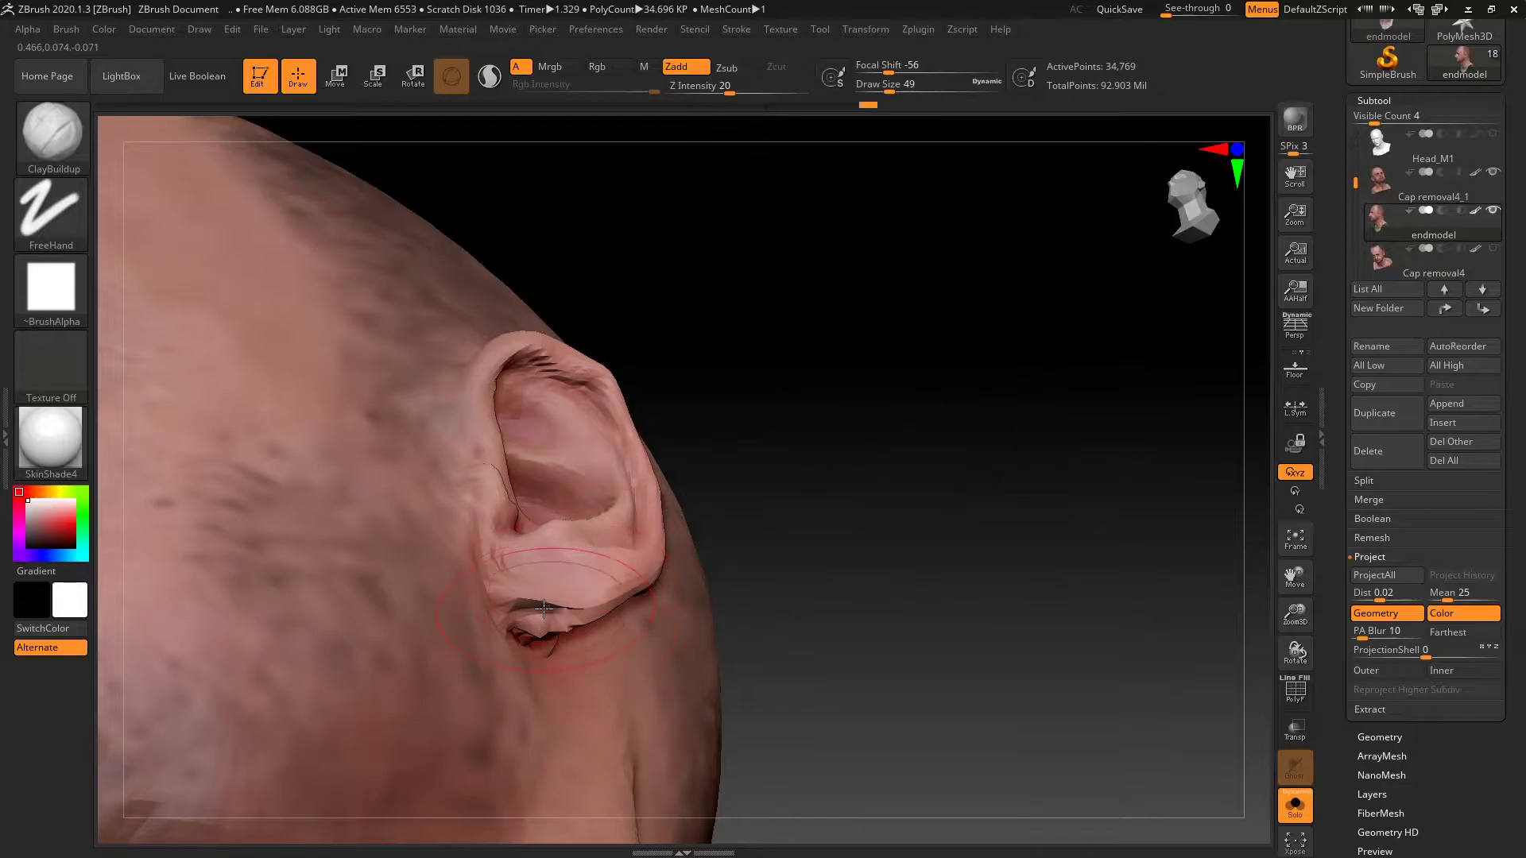
key(b)
key(i)
key(n)
key(space)
drag(660, 578, 635, 578)
shift+drag(525, 610, 616, 607)
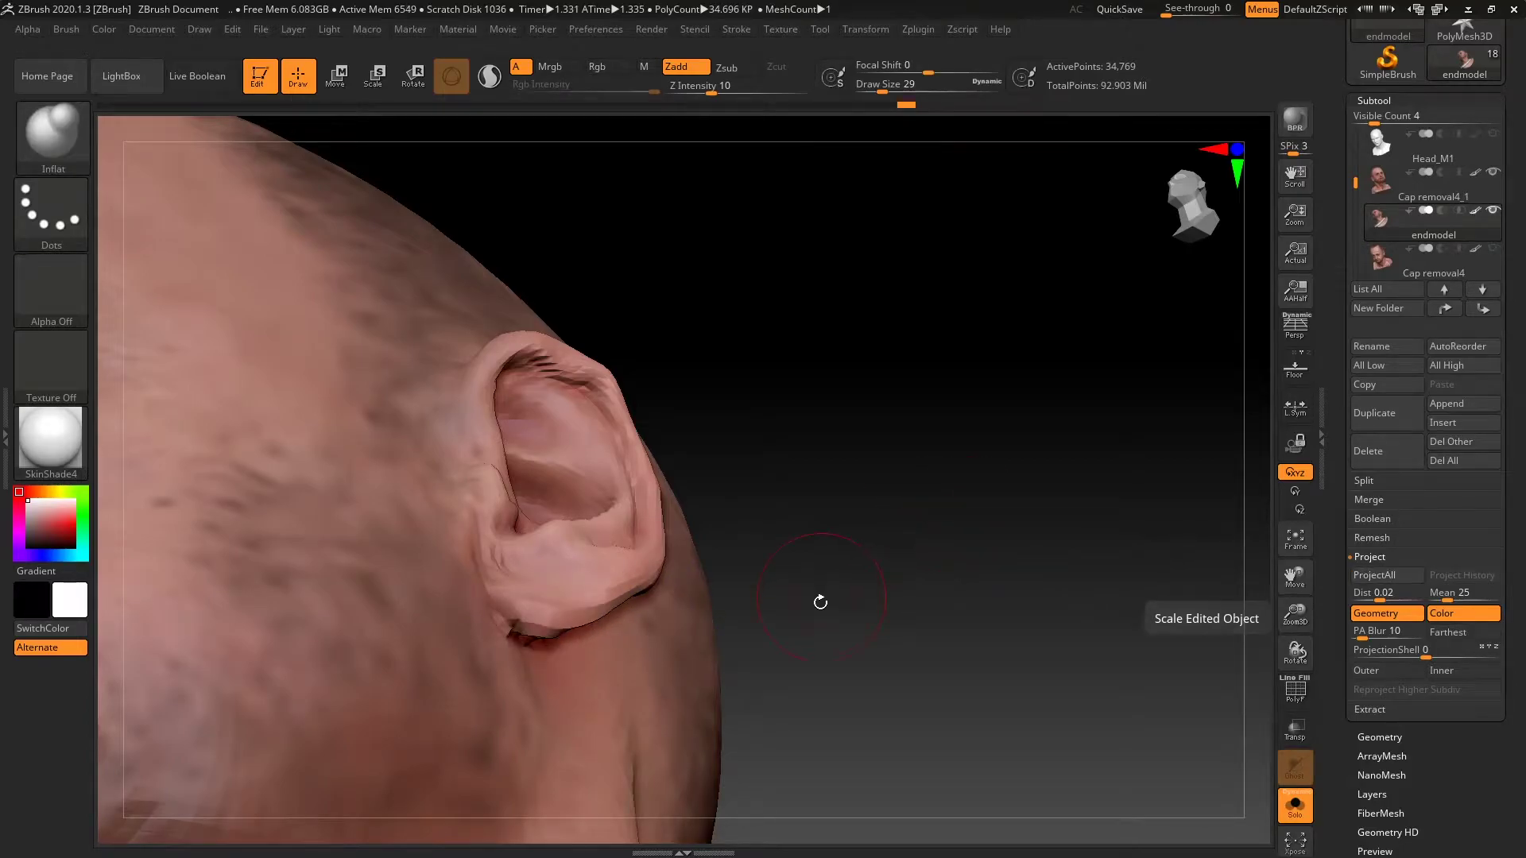
Smooth the skin below and behind the ear and reproject endmodel with ProjectAll
drag(821, 591, 580, 596)
shift+drag(480, 601, 474, 685)
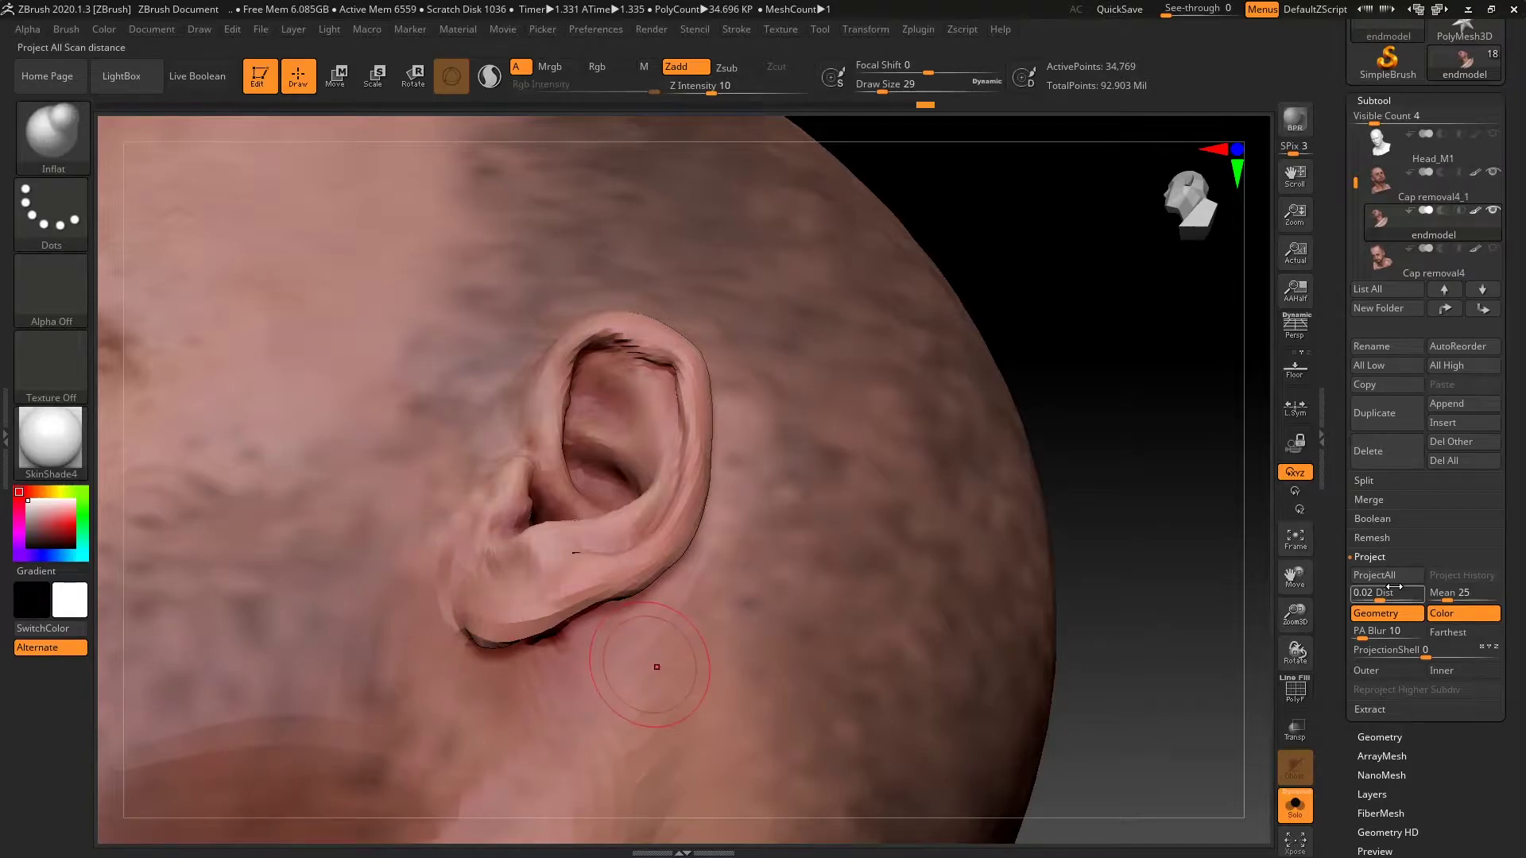
mouse_move(1152, 598)
mouse_down()
mouse_move(1174, 552)
mouse_move(1136, 512)
mouse_move(580, 596)
mouse_up()
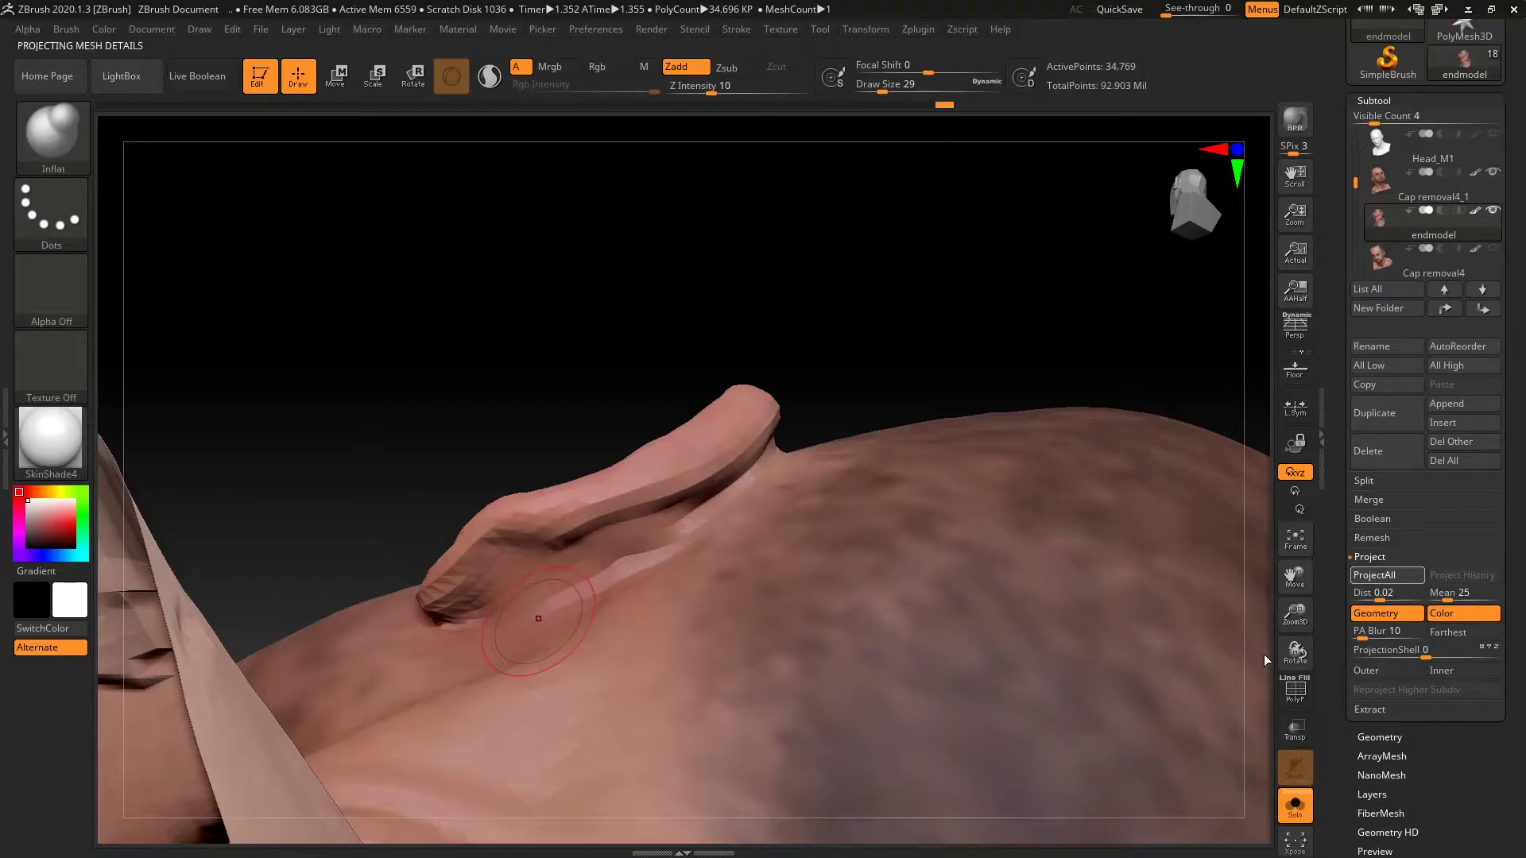
mouse_move(544, 593)
shift+mouse_down()
mouse_move(531, 588)
mouse_move(524, 657)
shift+mouse_up()
click(1374, 574)
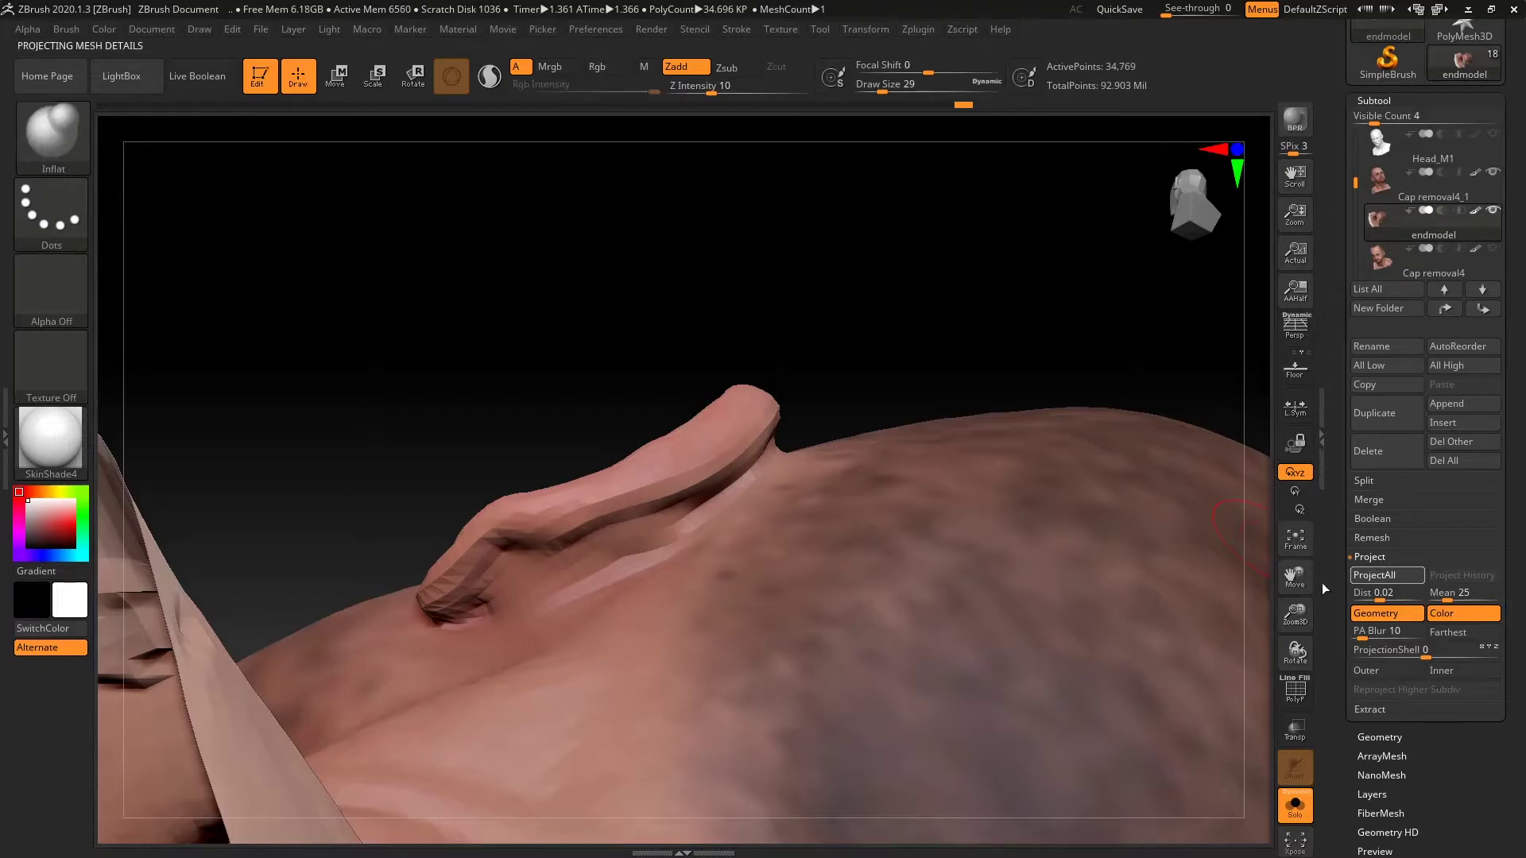
Reduce the draw size to 20, smooth the crease behind the earlobe, and reproject endmodel
key(space)
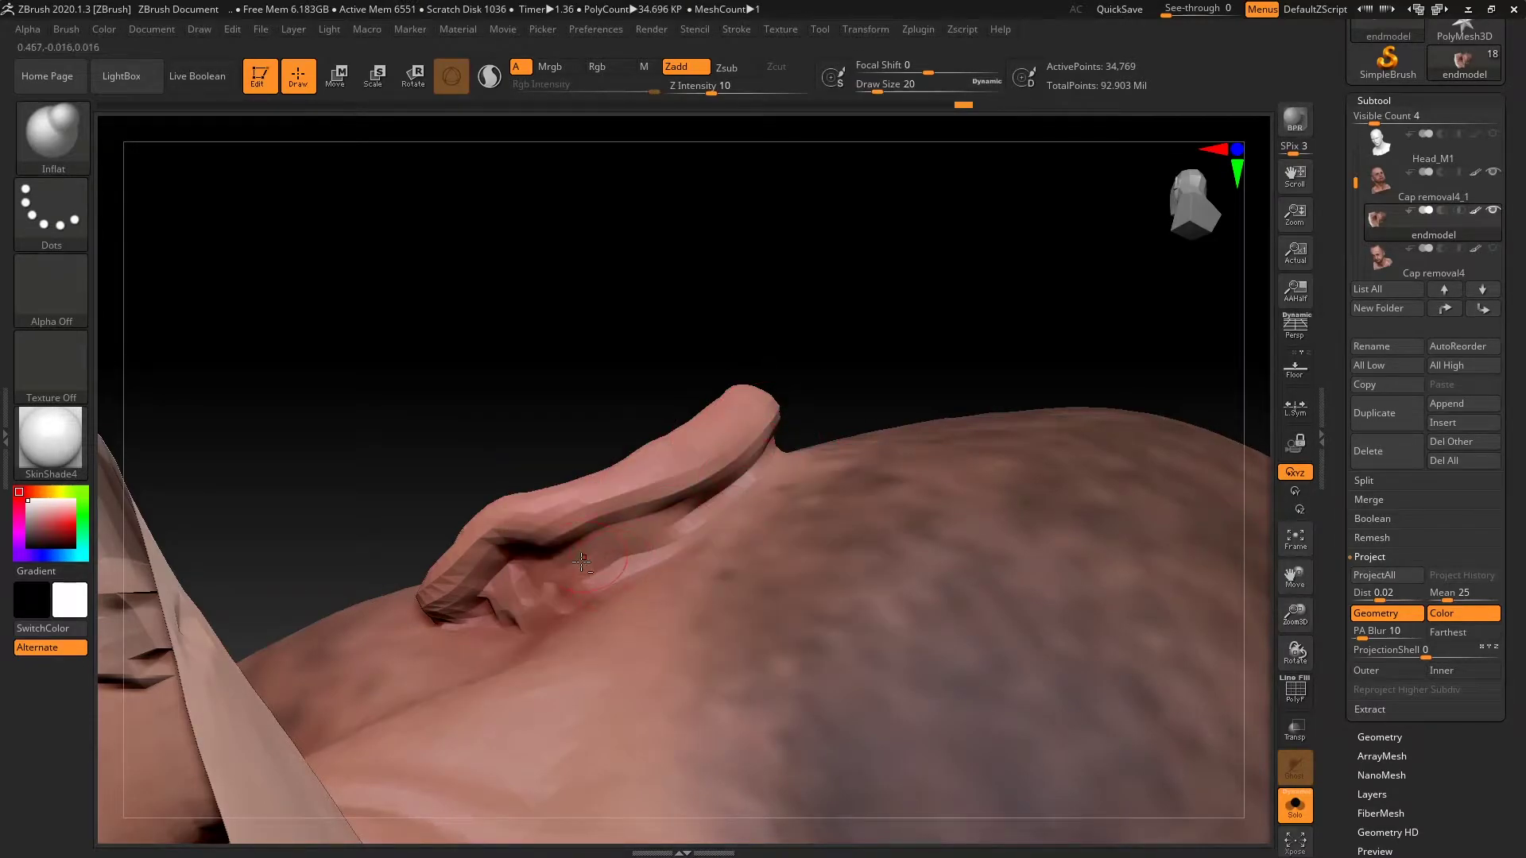
shift+drag(525, 602, 574, 621)
click(1410, 573)
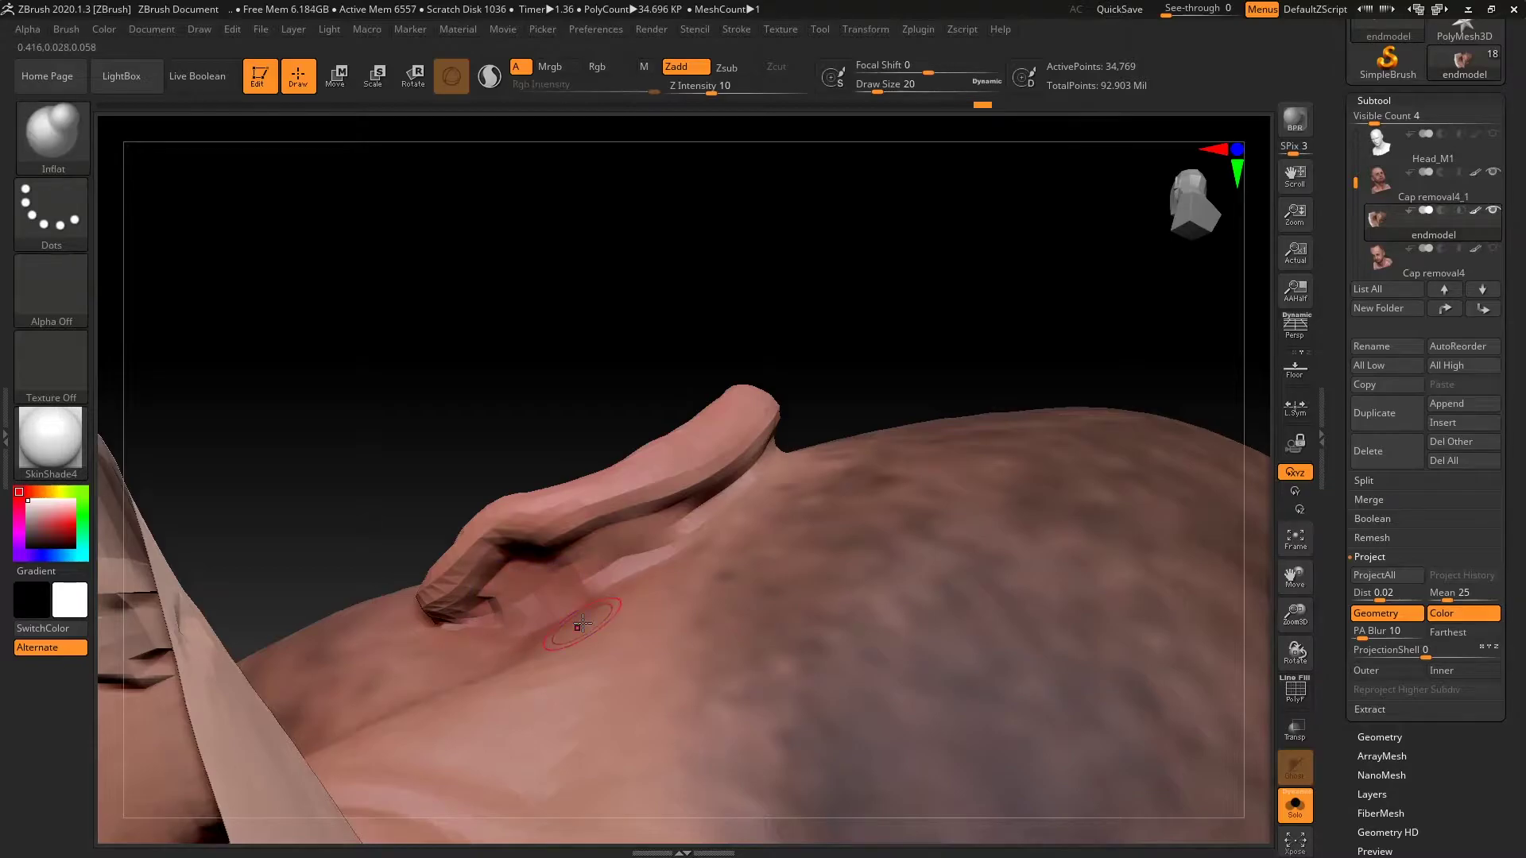
Check the ear's topology from the side with the wireframe briefly shown, and run ProjectAll again
drag(919, 331, 539, 593)
drag(1124, 279, 588, 354)
click(1295, 690)
click(1295, 690)
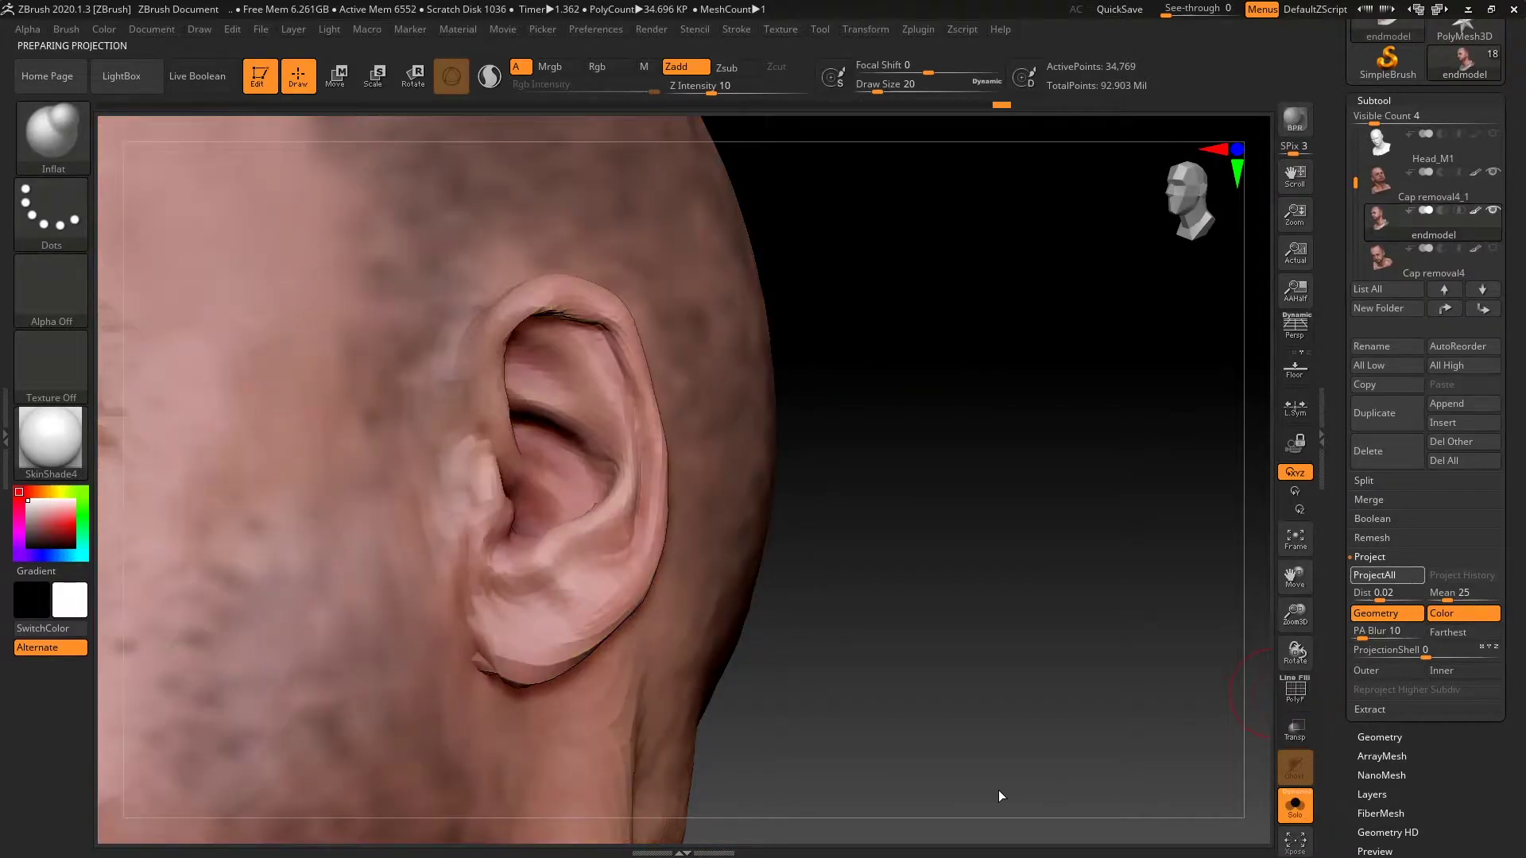
Increase the draw size to 35 and smooth the underside of the earlobe where it meets the jaw
key(shift)
mouse_move(819, 620)
mouse_down()
mouse_move(946, 589)
mouse_move(861, 565)
mouse_move(1117, 456)
mouse_move(1195, 443)
mouse_move(1158, 350)
mouse_move(1176, 585)
mouse_up()
key(shift)
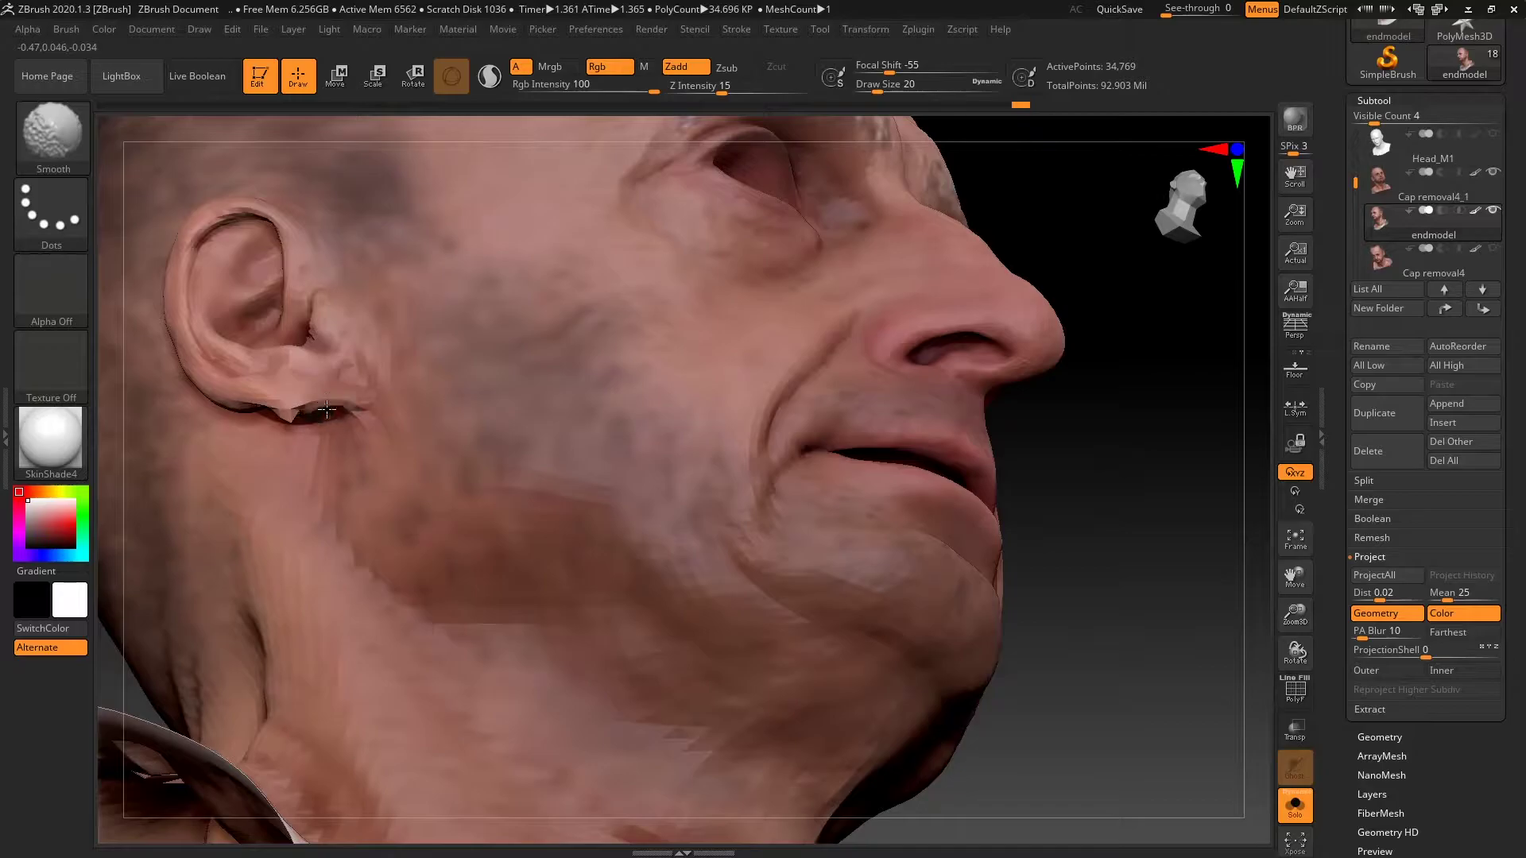
key(space)
mouse_move(288, 389)
shift+mouse_down()
mouse_move(321, 406)
mouse_move(298, 414)
shift+mouse_up()
click(340, 368)
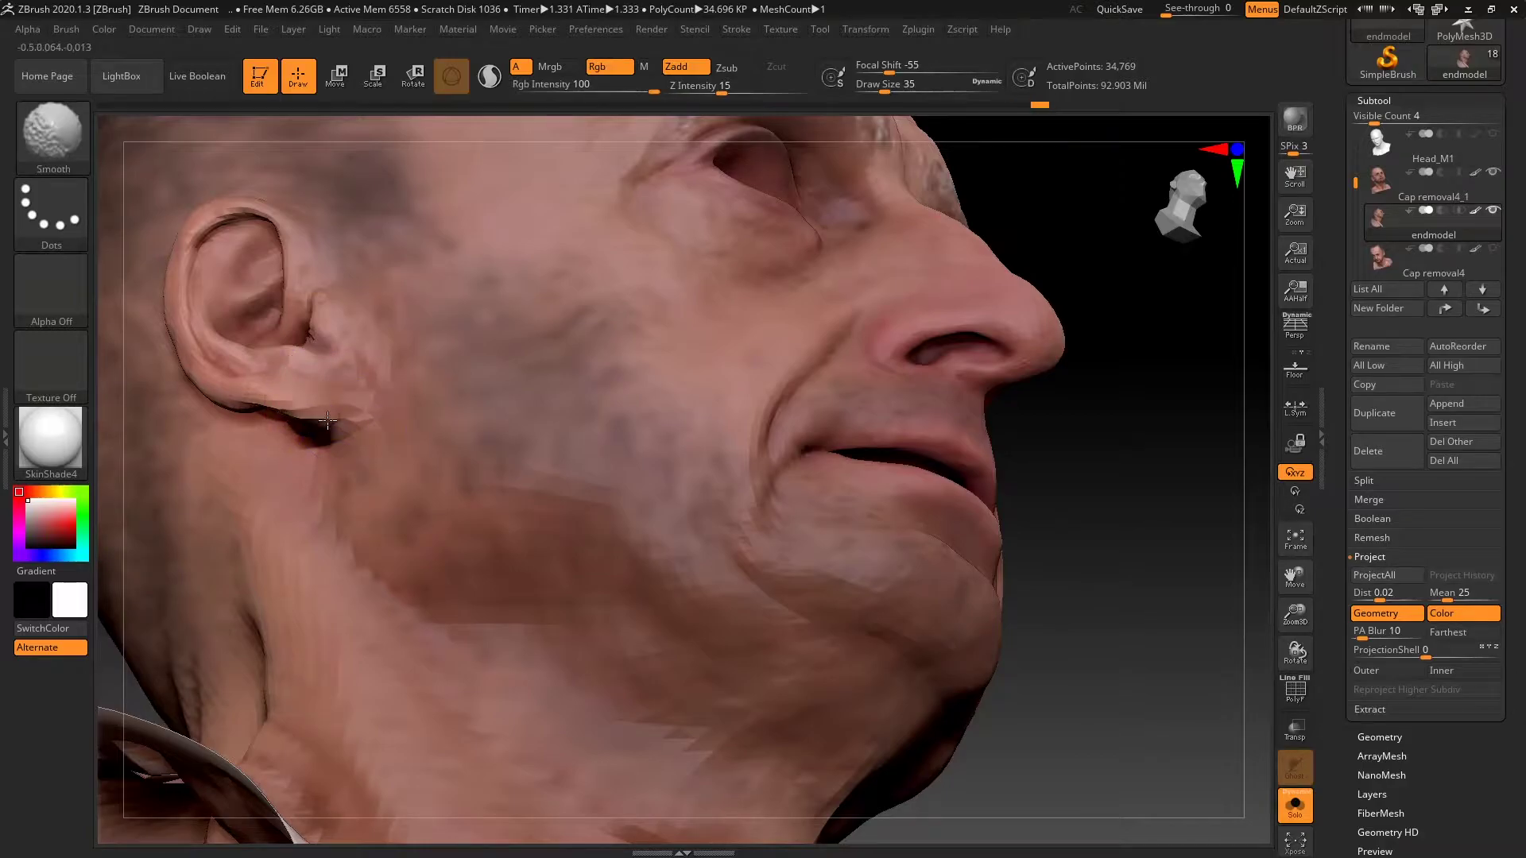
Reshape and smooth the bottom of the earlobe from behind, and reproject endmodel with ProjectAll
mouse_move(1113, 429)
mouse_down()
mouse_move(1090, 403)
mouse_move(852, 385)
mouse_move(818, 504)
mouse_up()
drag(340, 537, 402, 557)
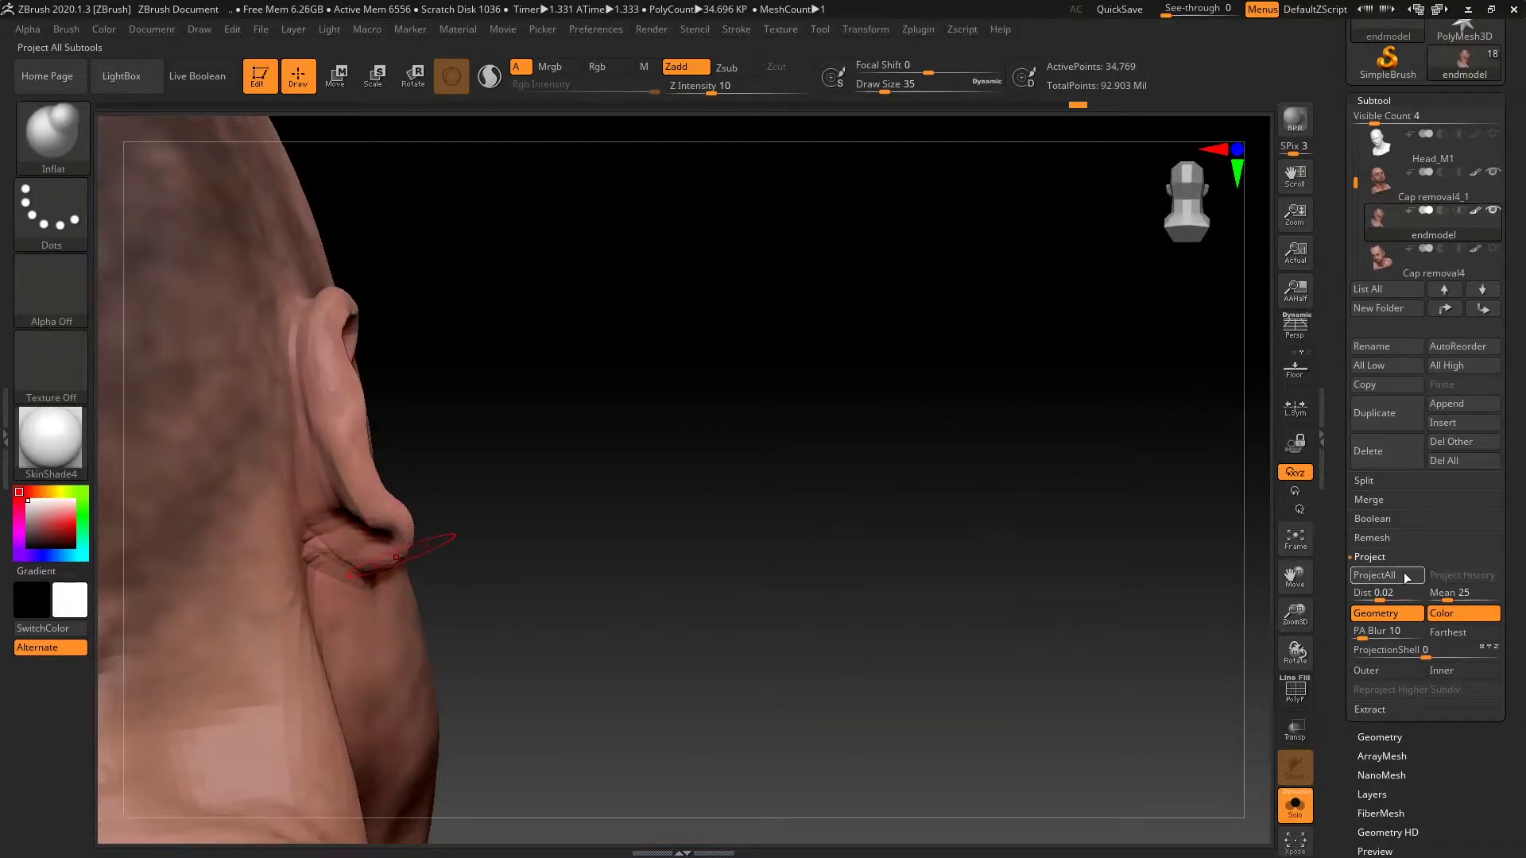
shift+drag(357, 556, 391, 561)
mouse_move(617, 511)
mouse_down()
mouse_move(381, 558)
mouse_move(429, 568)
mouse_up()
drag(1216, 429, 1061, 413)
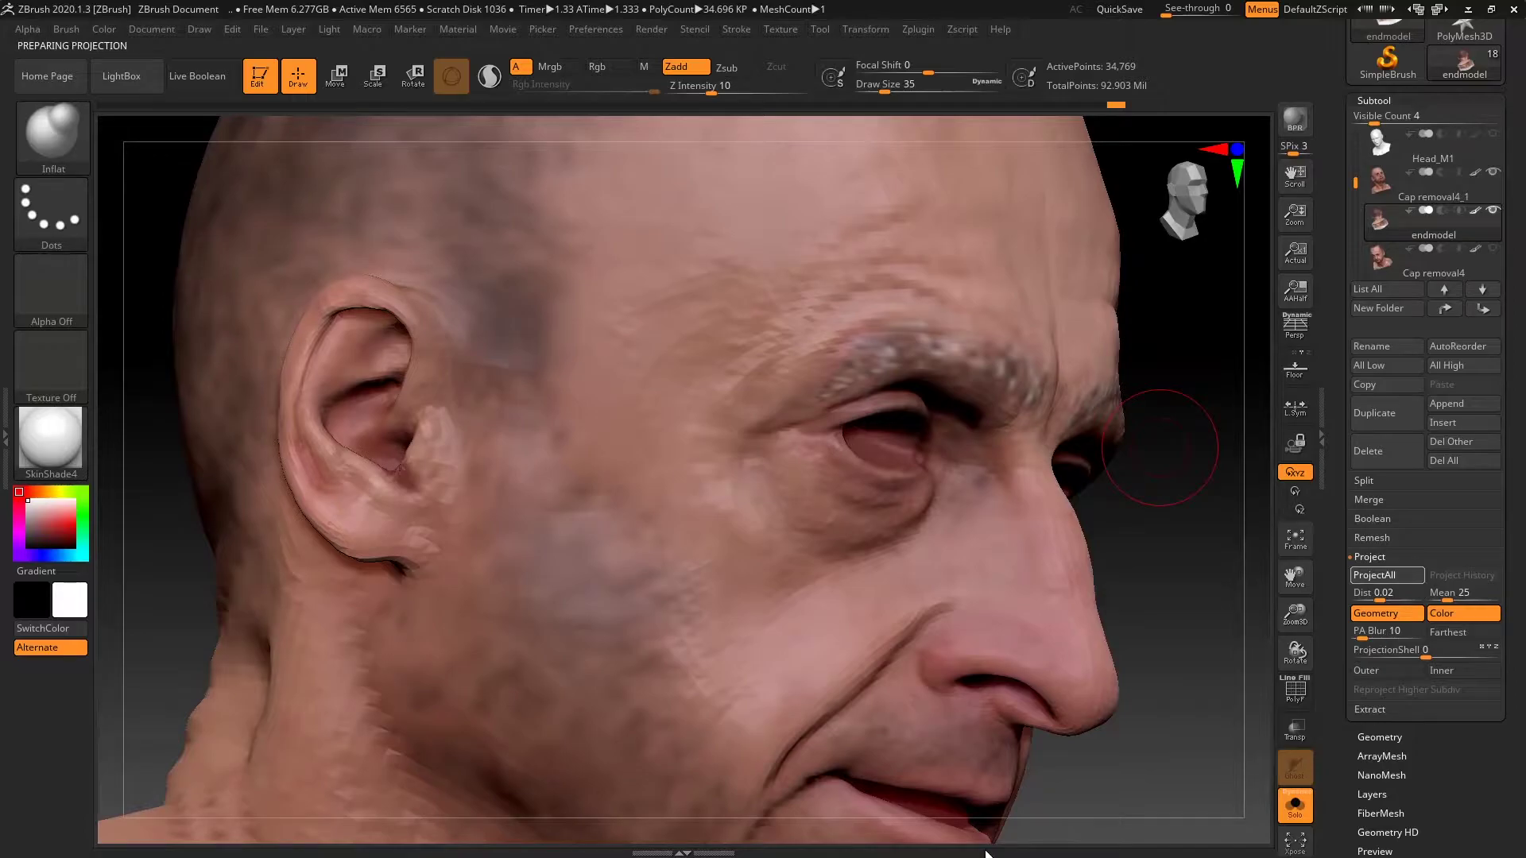
Inflate the gap under the front of the earlobe, smooth its lower corner, and run ProjectAll on endmodel
drag(1160, 477, 548, 570)
drag(382, 595, 390, 596)
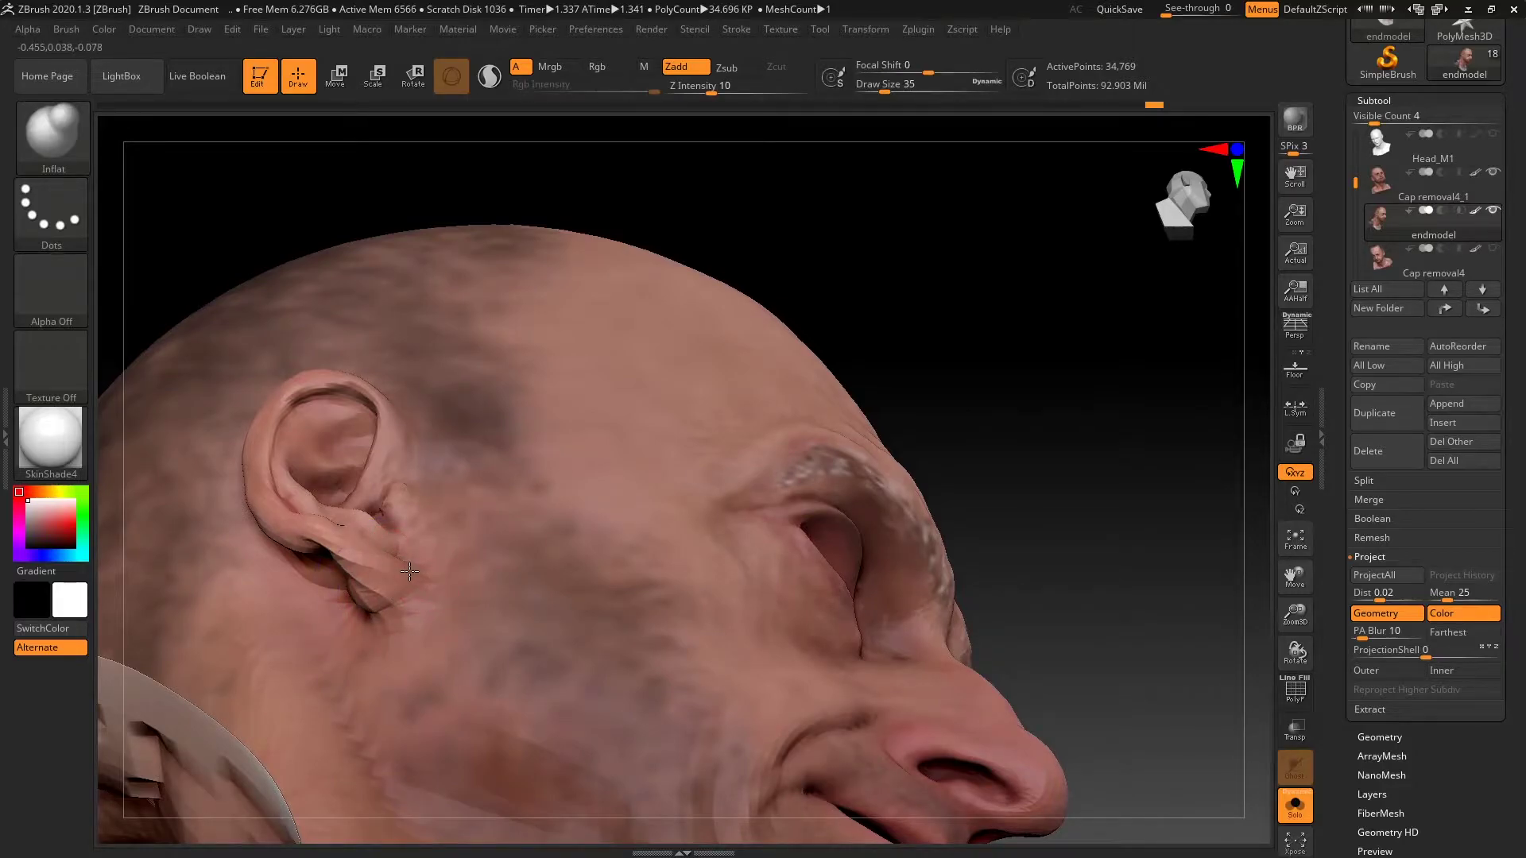
mouse_move(957, 270)
mouse_down()
mouse_move(1022, 294)
mouse_move(964, 323)
mouse_up()
drag(379, 609, 383, 601)
mouse_move(530, 571)
right_down()
mouse_move(698, 484)
mouse_move(563, 527)
right_up()
drag(367, 572, 391, 591)
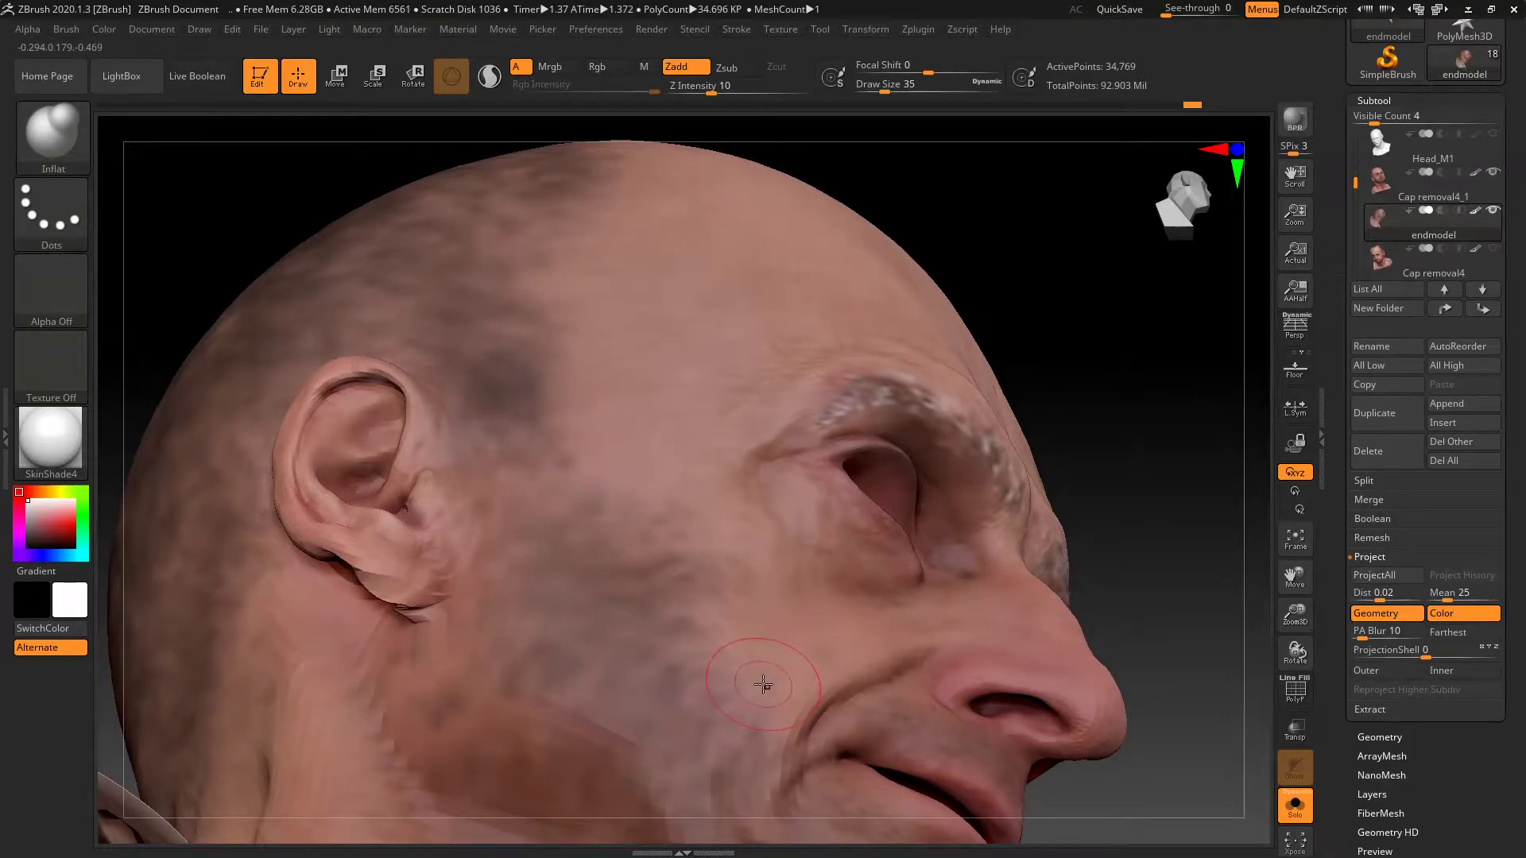
shift+drag(402, 608, 441, 628)
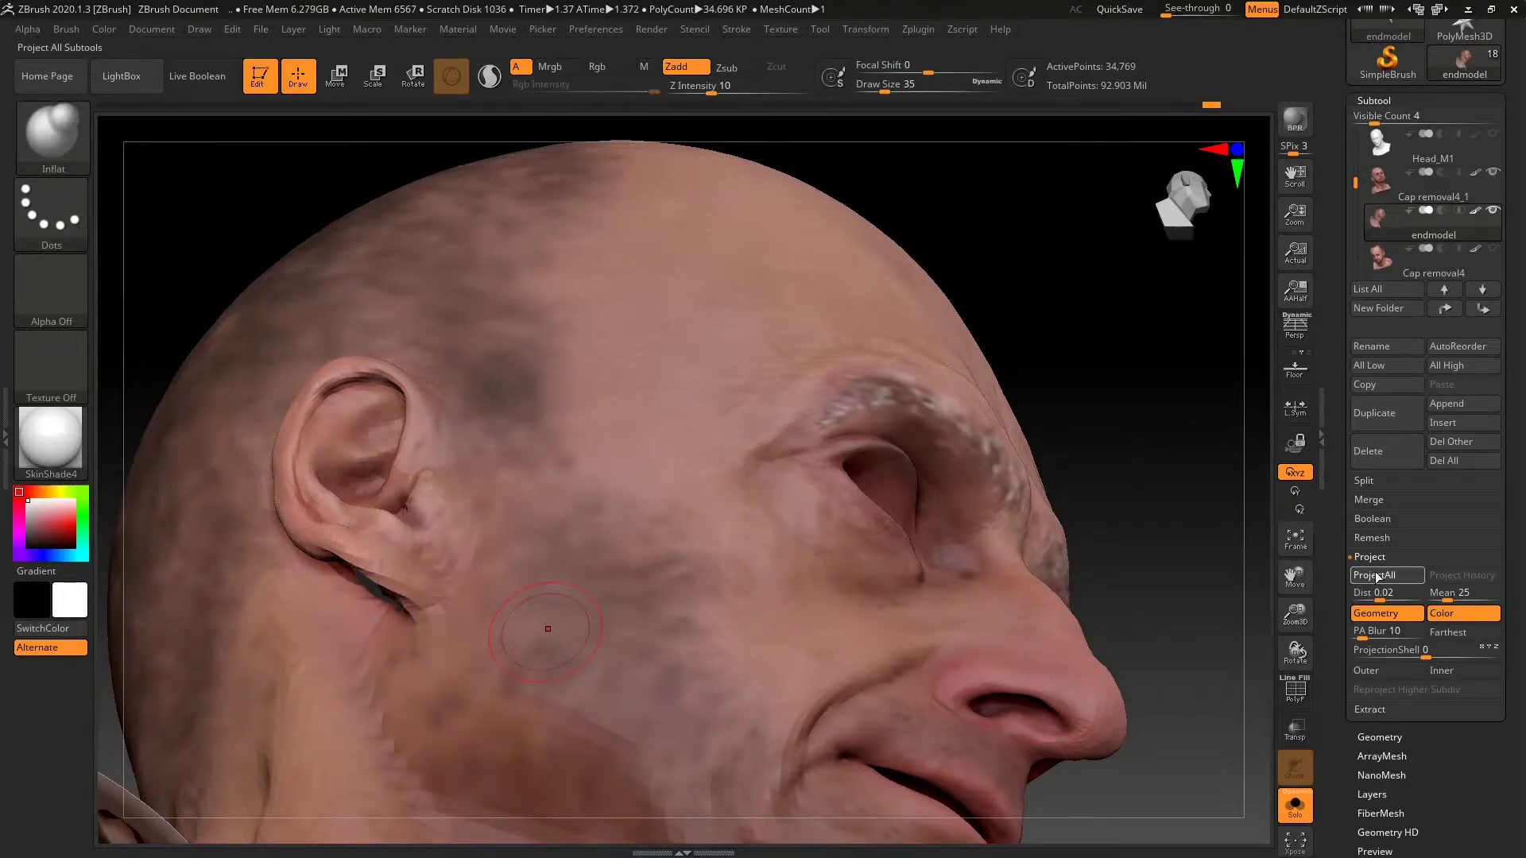
Inflate the crumpled earlobe underside from behind, compare it with the scan, and reproject endmodel in Solo mode
drag(1152, 453, 1089, 500)
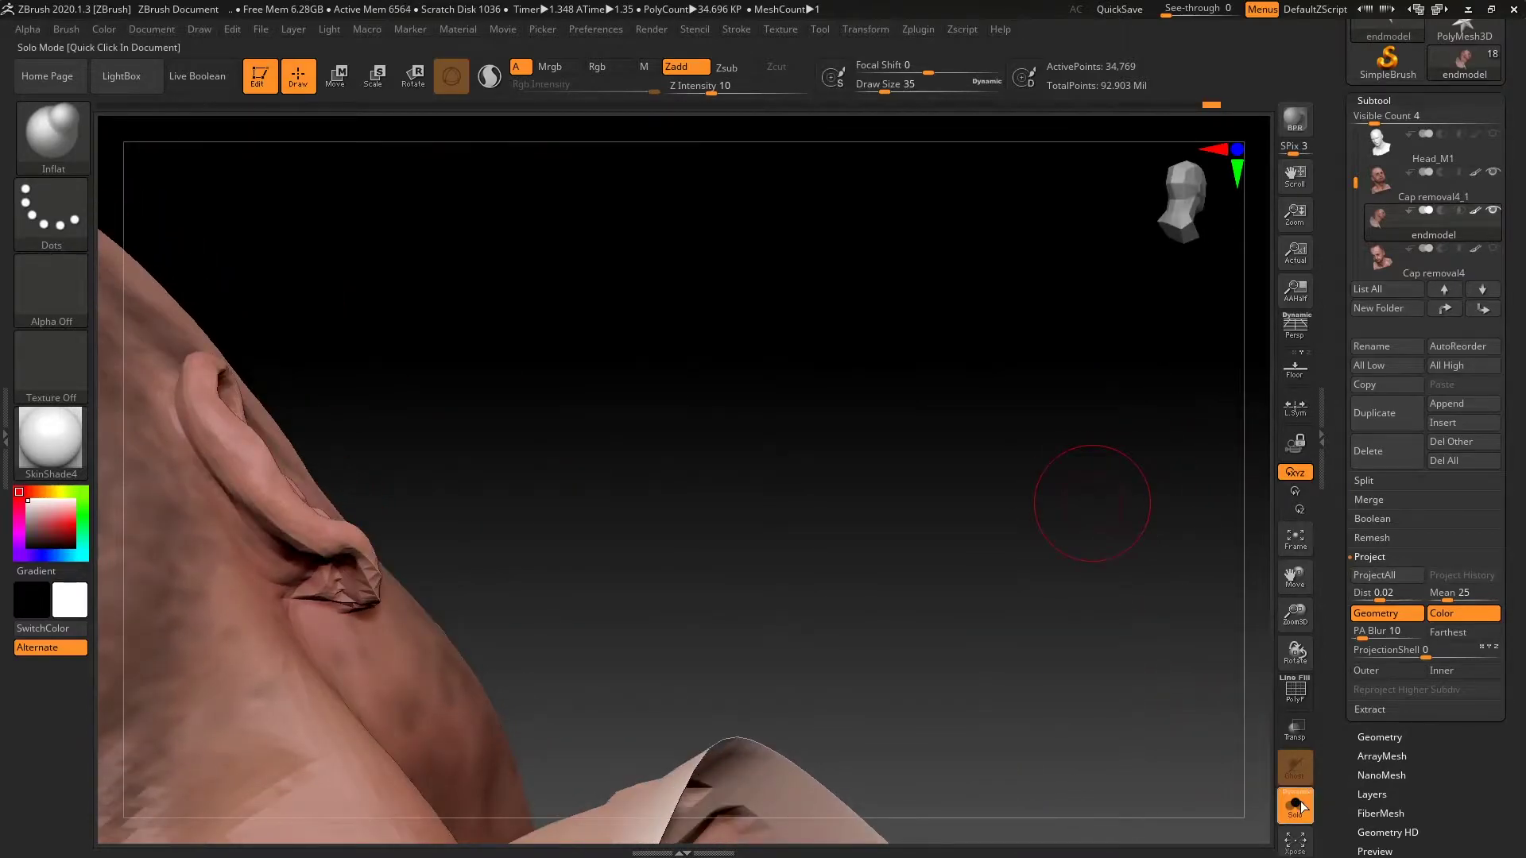
drag(336, 574, 363, 596)
drag(553, 494, 413, 529)
drag(1144, 352, 995, 350)
drag(521, 545, 452, 558)
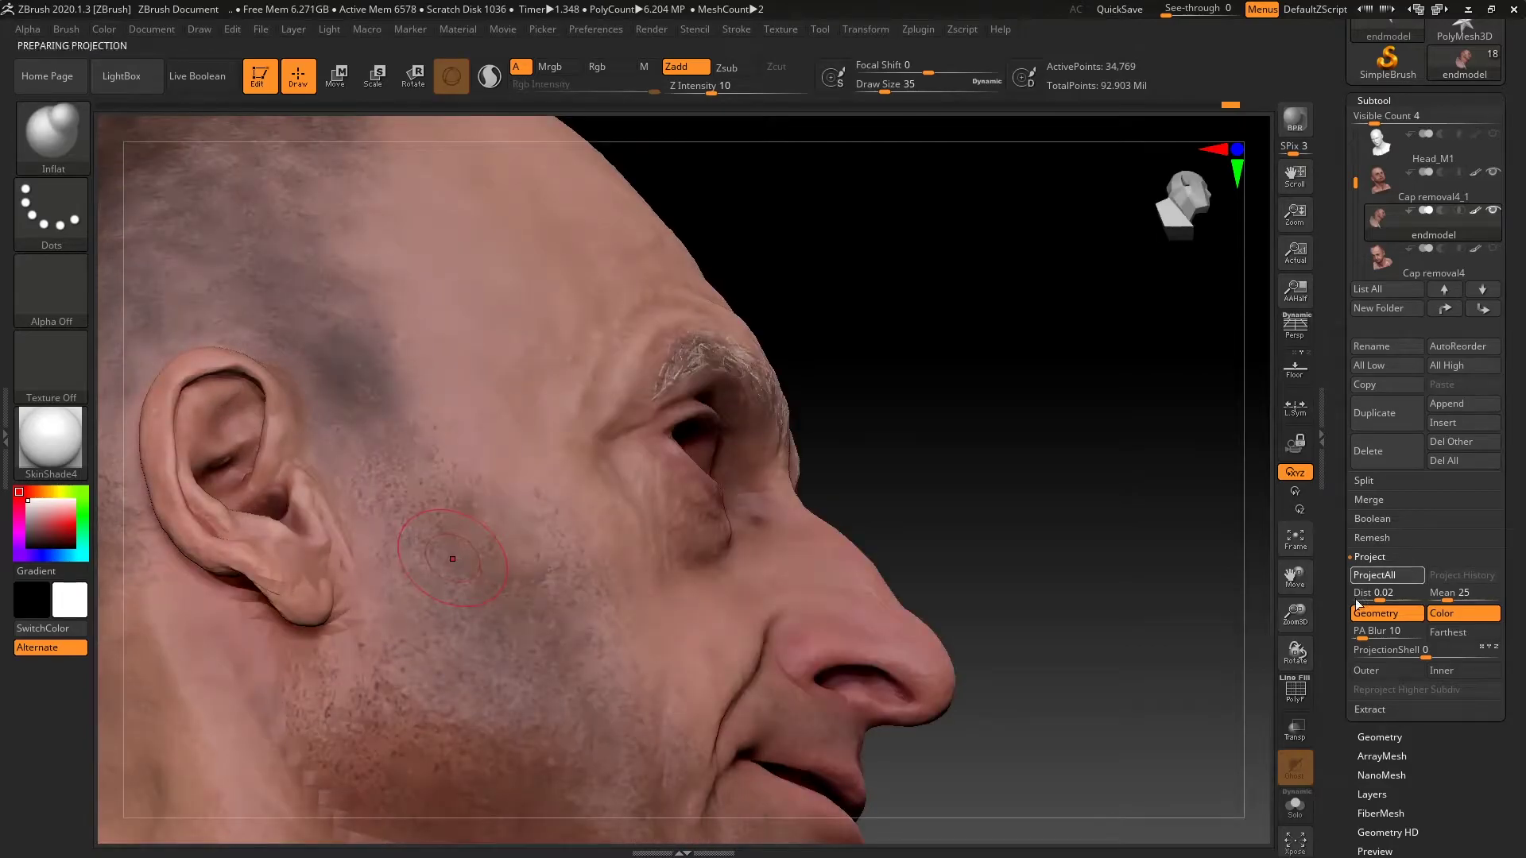
click(1295, 805)
mouse_move(1078, 534)
mouse_down()
mouse_move(1063, 559)
mouse_move(1158, 491)
mouse_move(1090, 535)
mouse_move(1088, 522)
mouse_up()
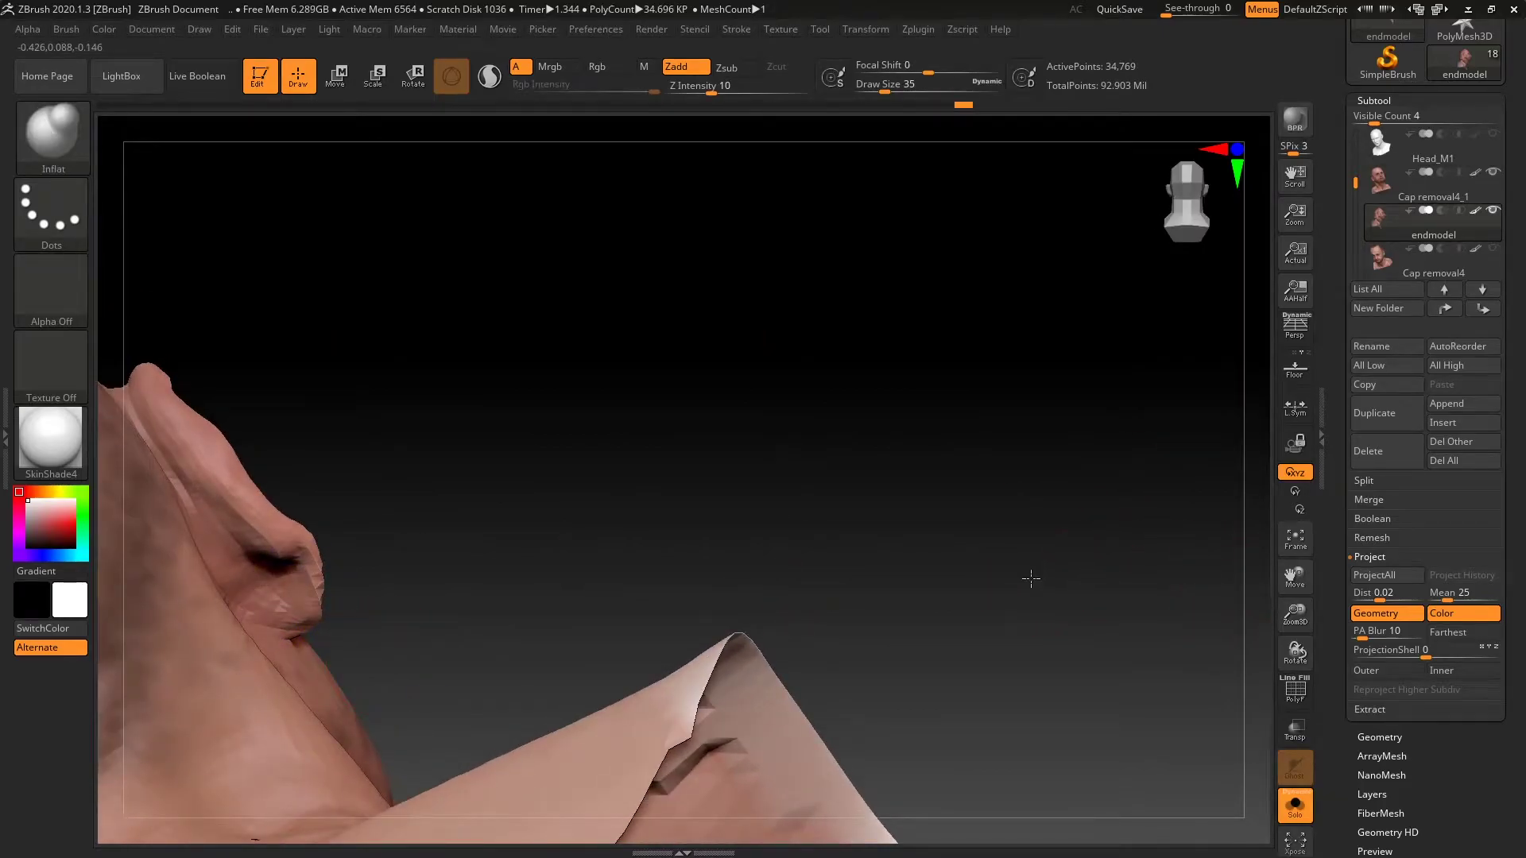
drag(1034, 571, 1007, 648)
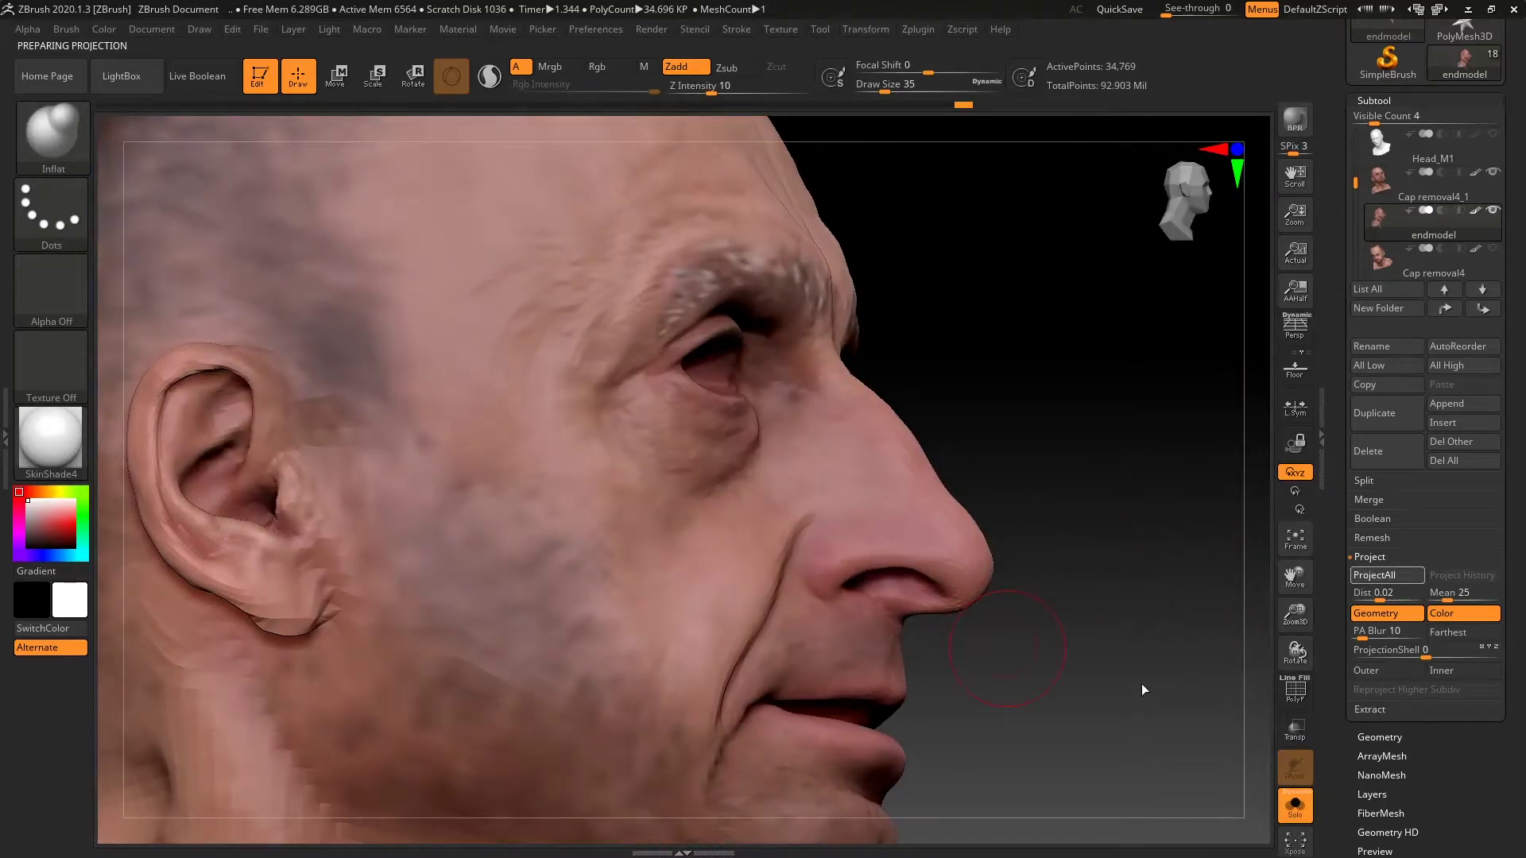
Reduce the draw size to 29 and examine the ears, cheeks and nasolabial folds from the front
key(space)
click(1152, 580)
mouse_move(1152, 579)
mouse_down()
mouse_move(1138, 518)
mouse_move(1101, 531)
mouse_move(1213, 678)
mouse_up()
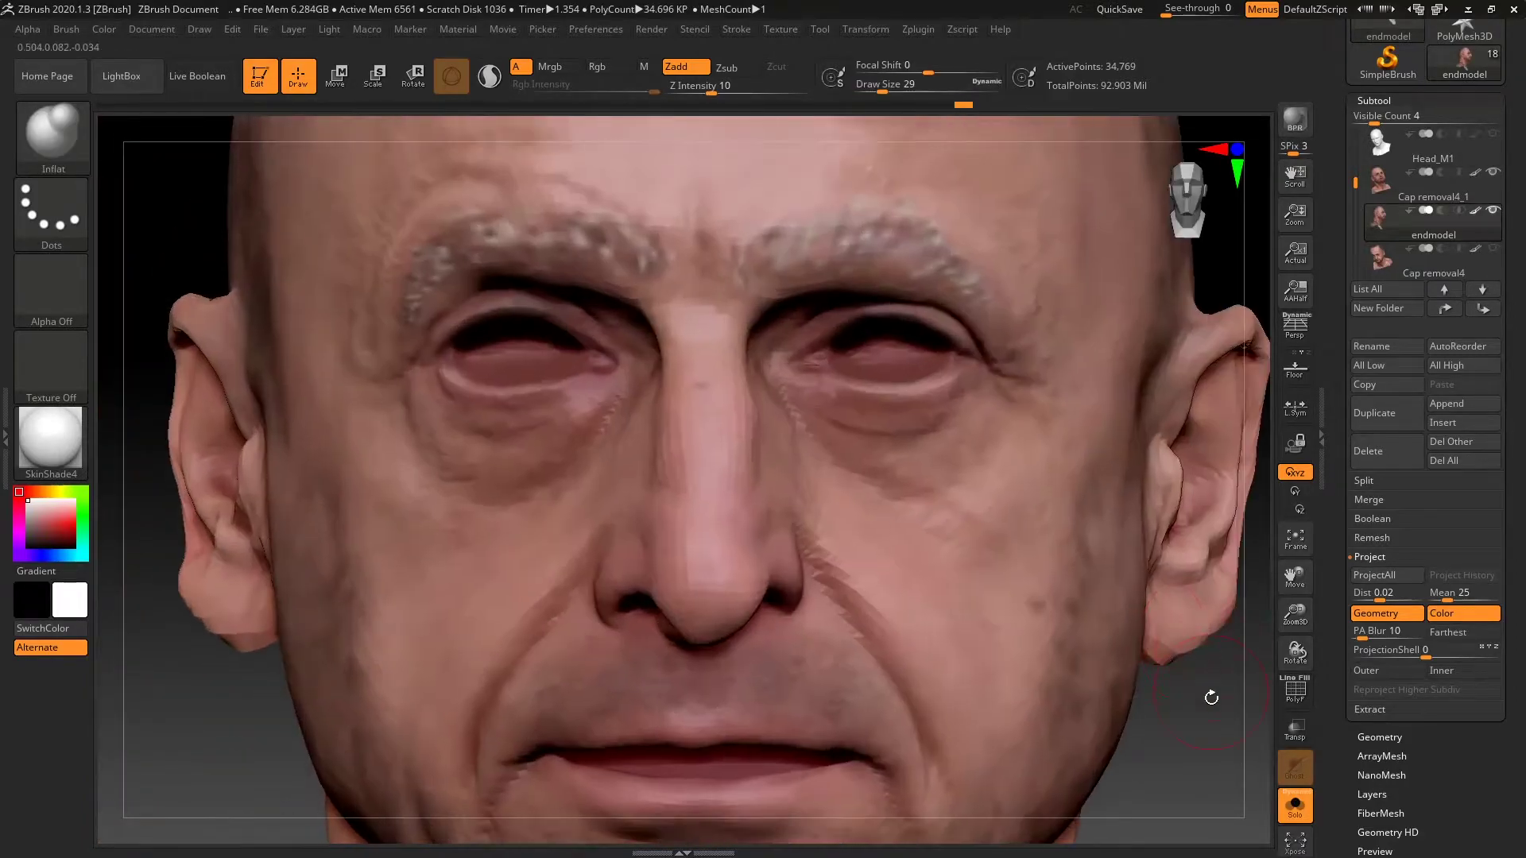
alt+drag(1198, 734, 1191, 666)
drag(1123, 502, 1217, 528)
drag(1202, 602, 1165, 675)
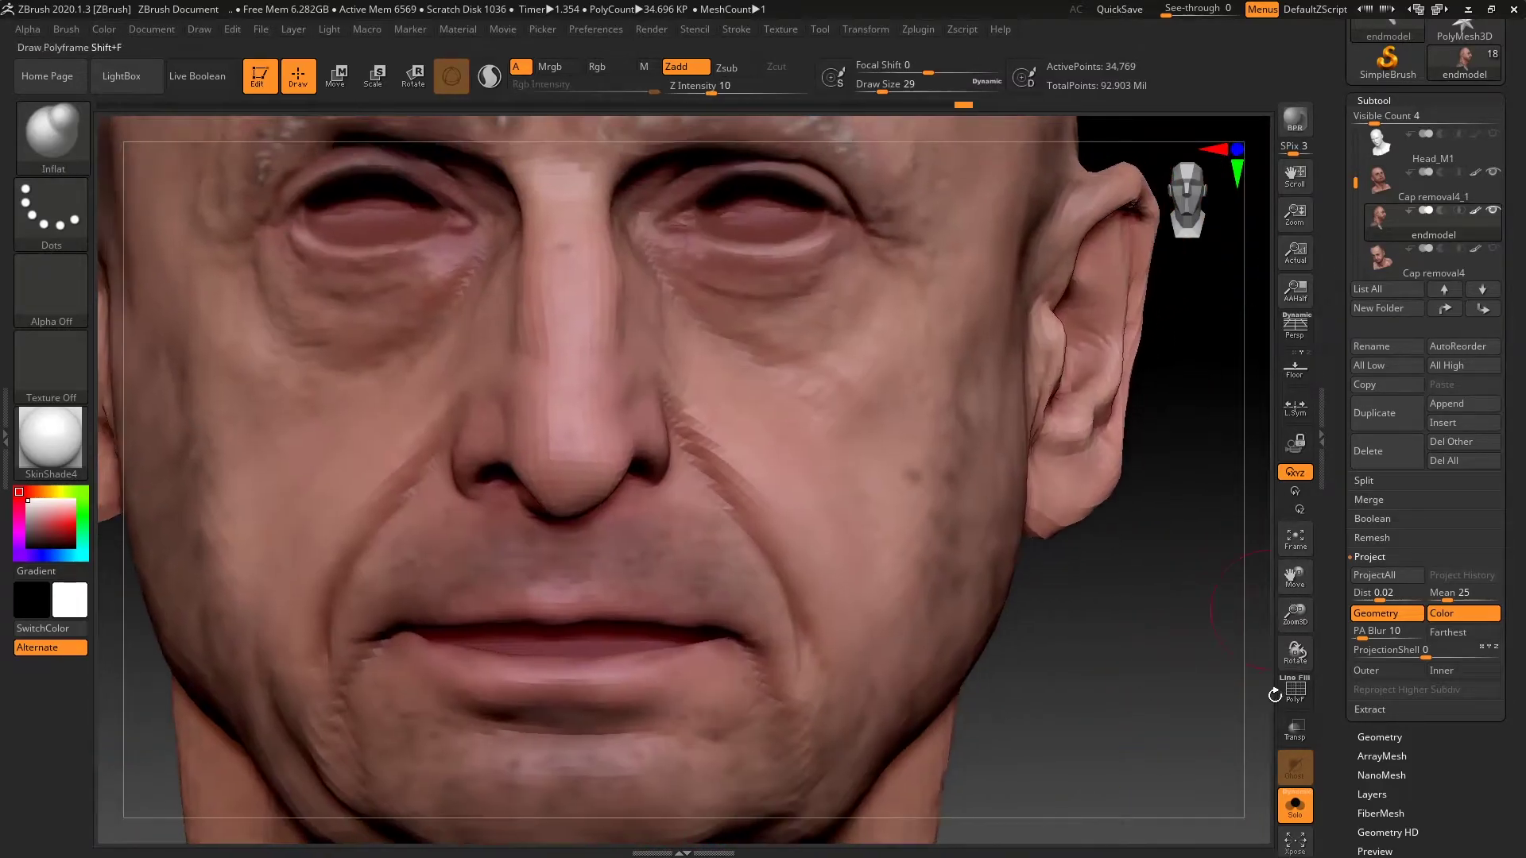
Select the Move brush at draw size 62 and display endmodel's wireframe together with the scan
key(shift+f)
key(space)
drag(881, 522, 925, 480)
key(b)
key(m)
key(v)
key(space)
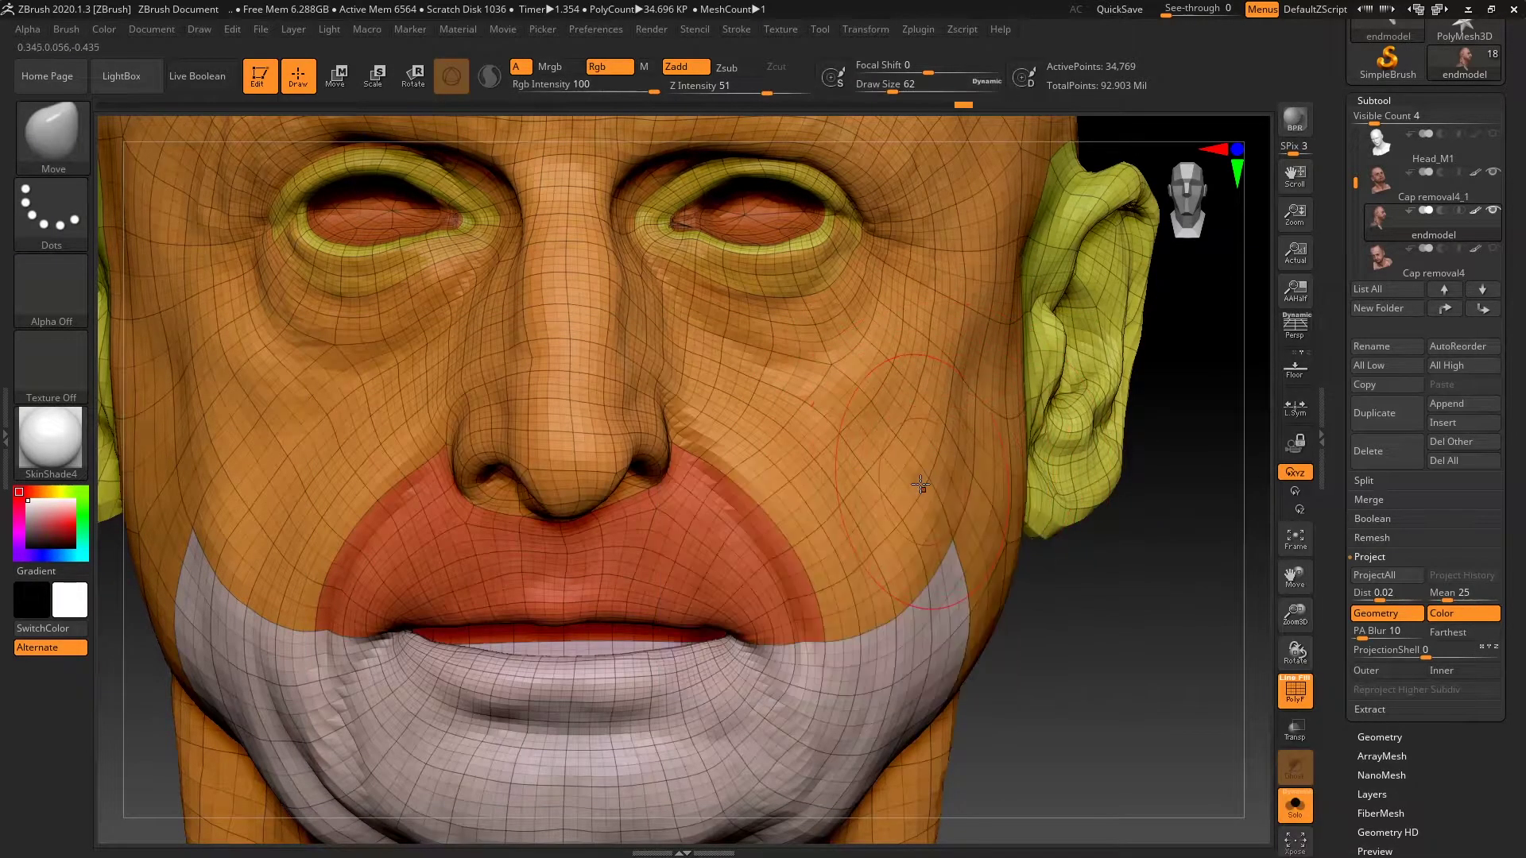
click(1295, 700)
click(1295, 805)
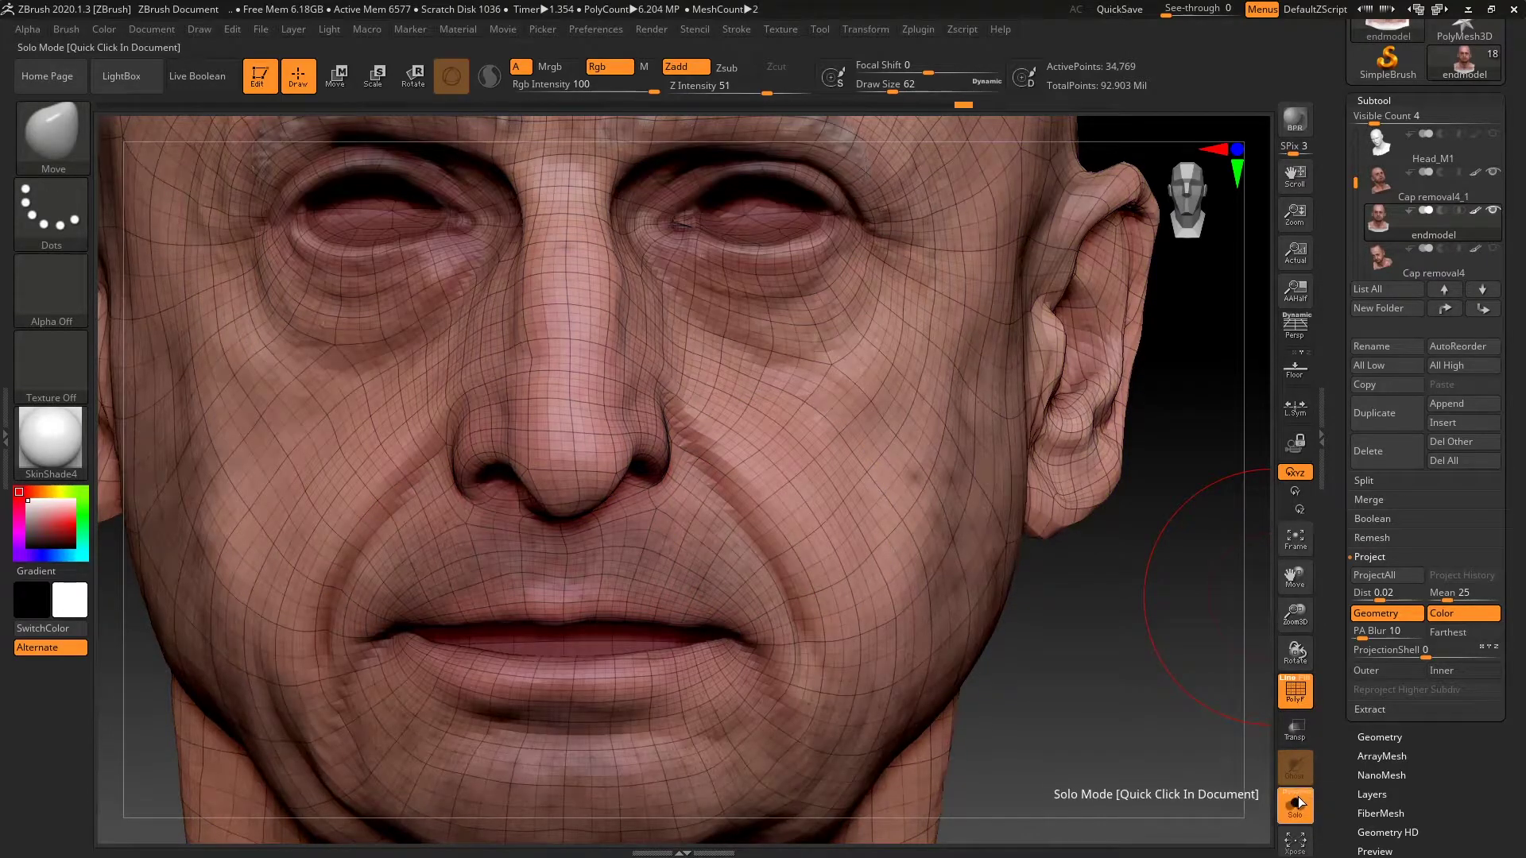
click(1297, 804)
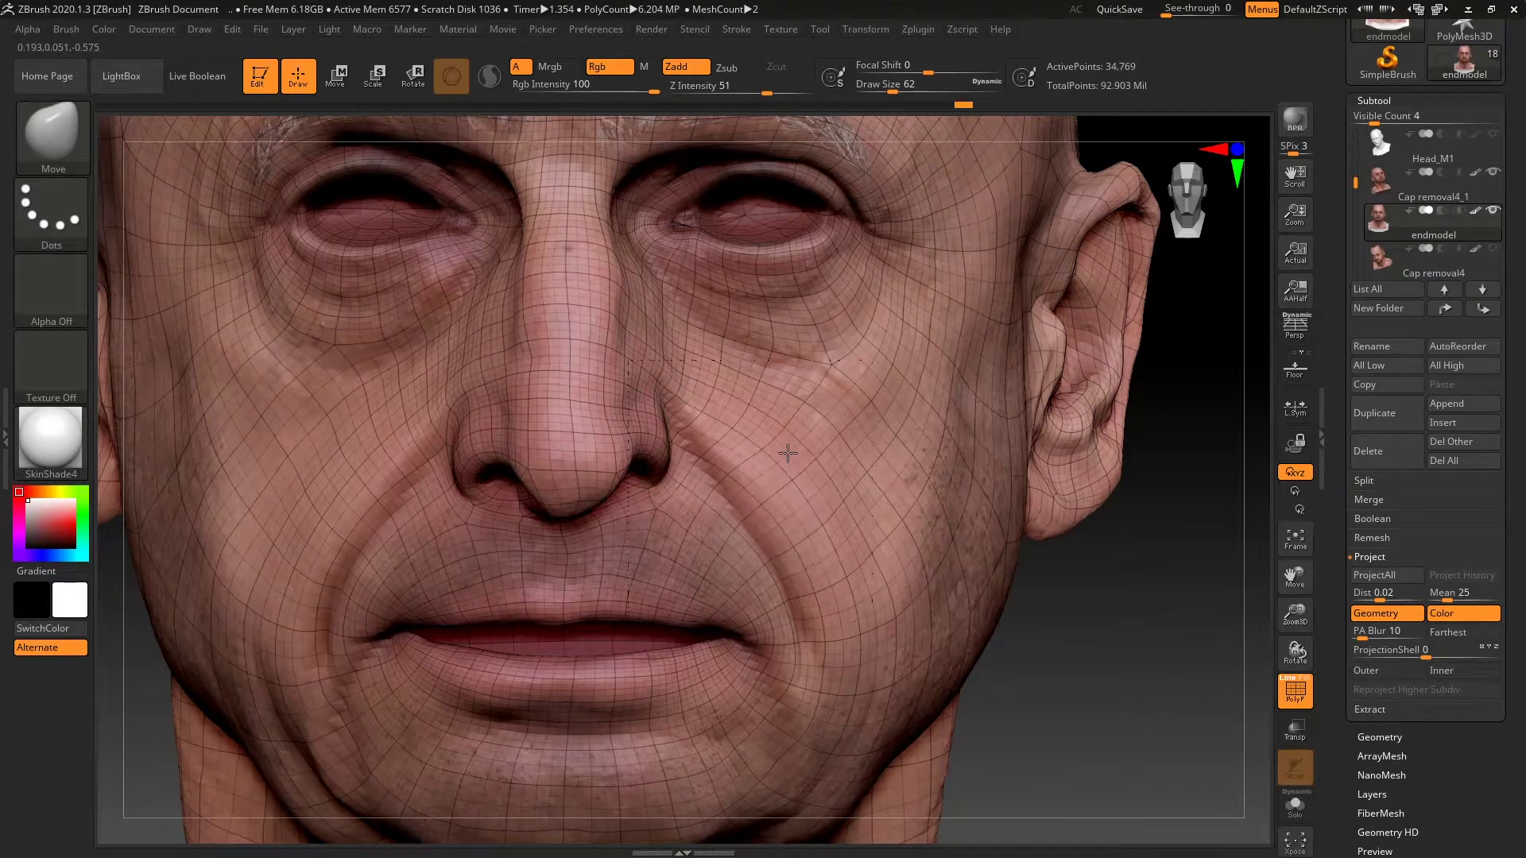
Move endmodel's mesh beside the nose and along the nasolabial folds onto the scan, increasing the draw size to 80
drag(796, 436, 756, 480)
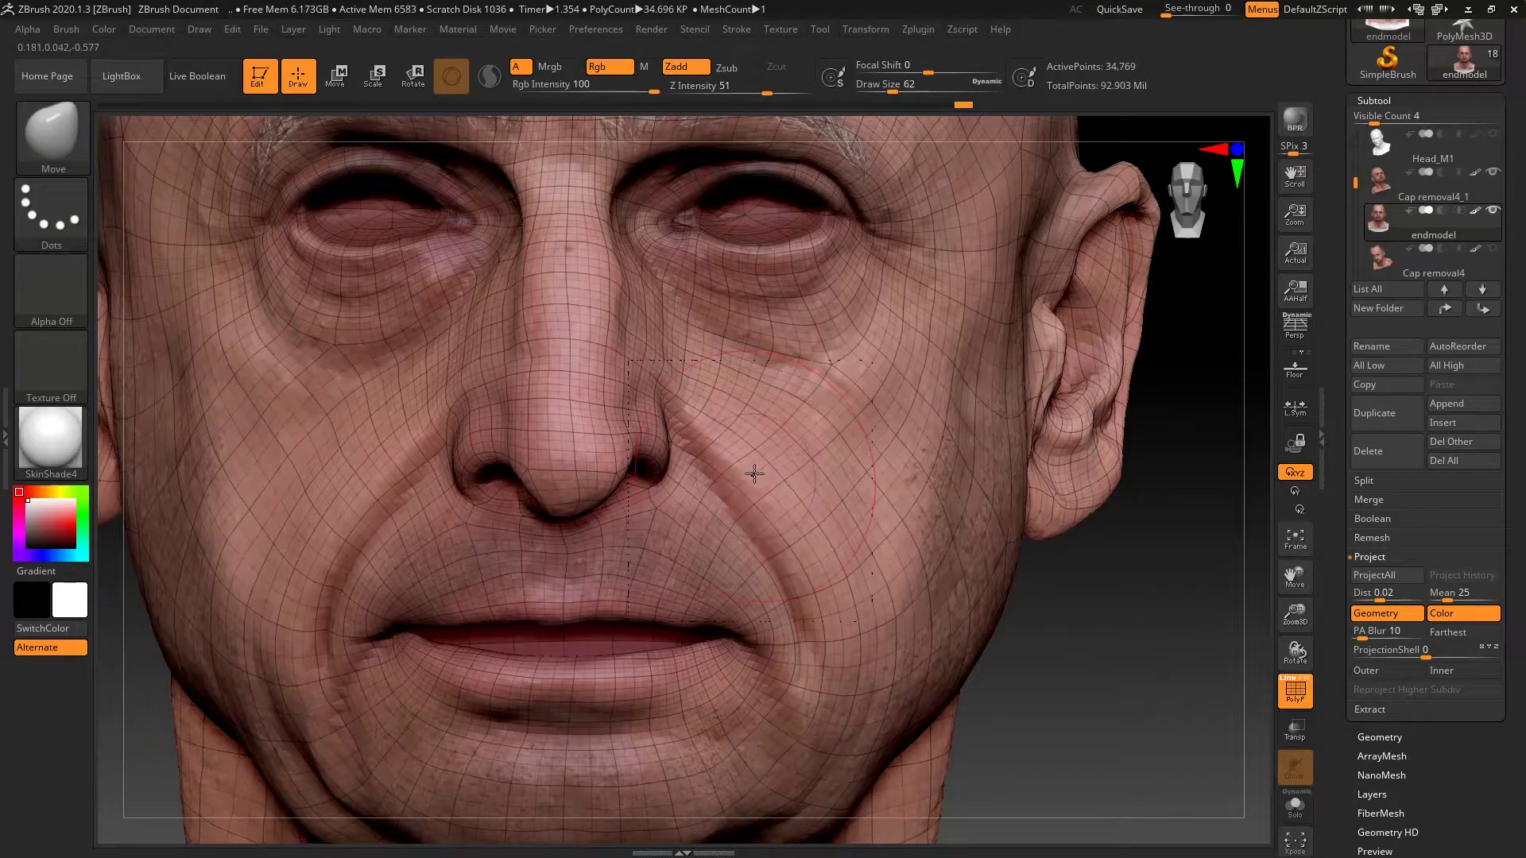
drag(679, 408, 685, 372)
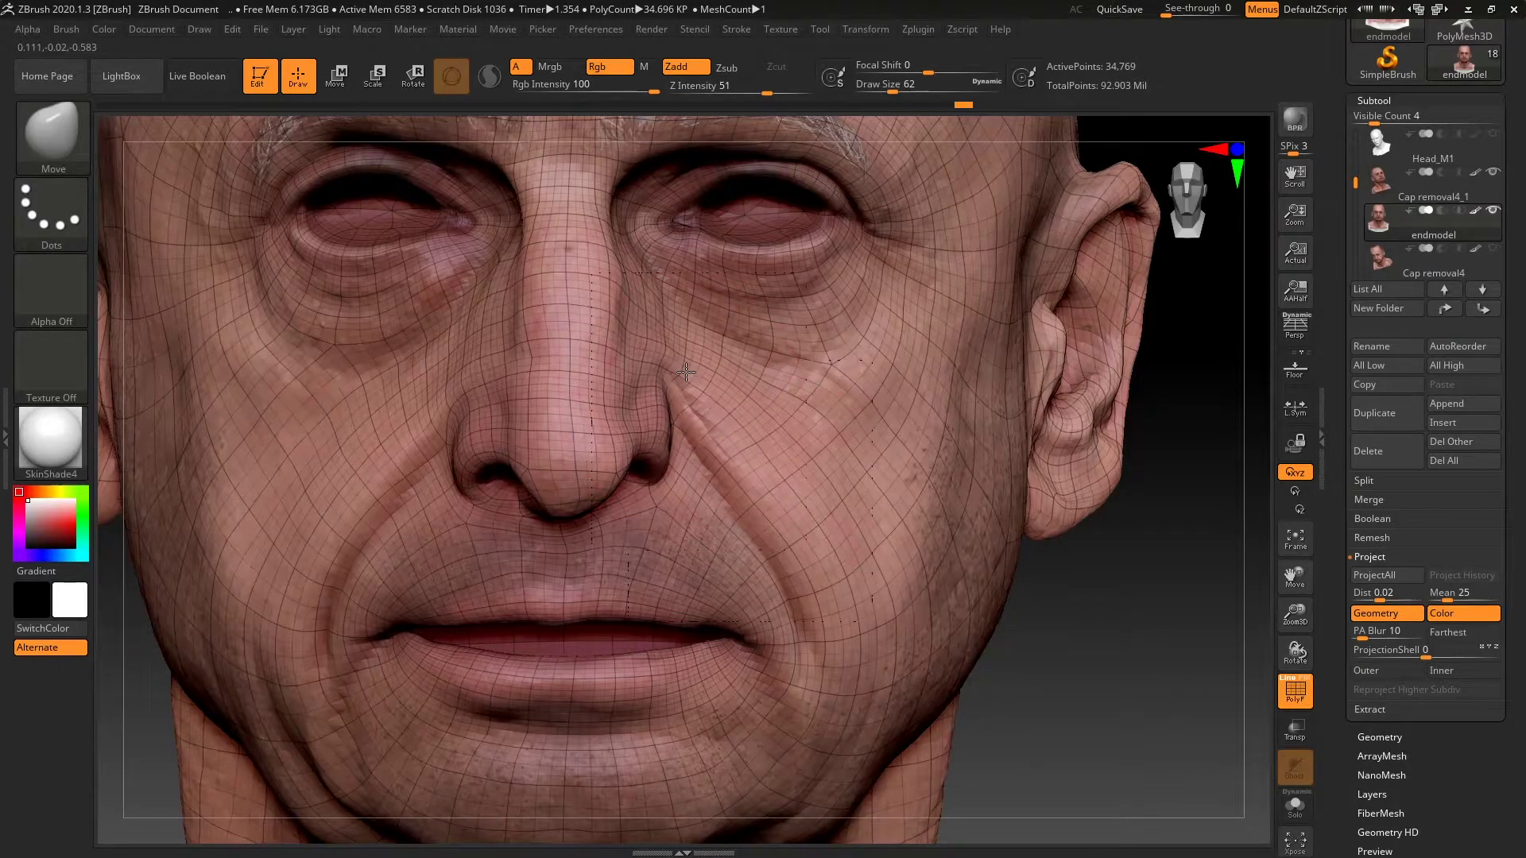
mouse_move(429, 420)
mouse_down()
mouse_move(448, 350)
mouse_move(462, 356)
mouse_up()
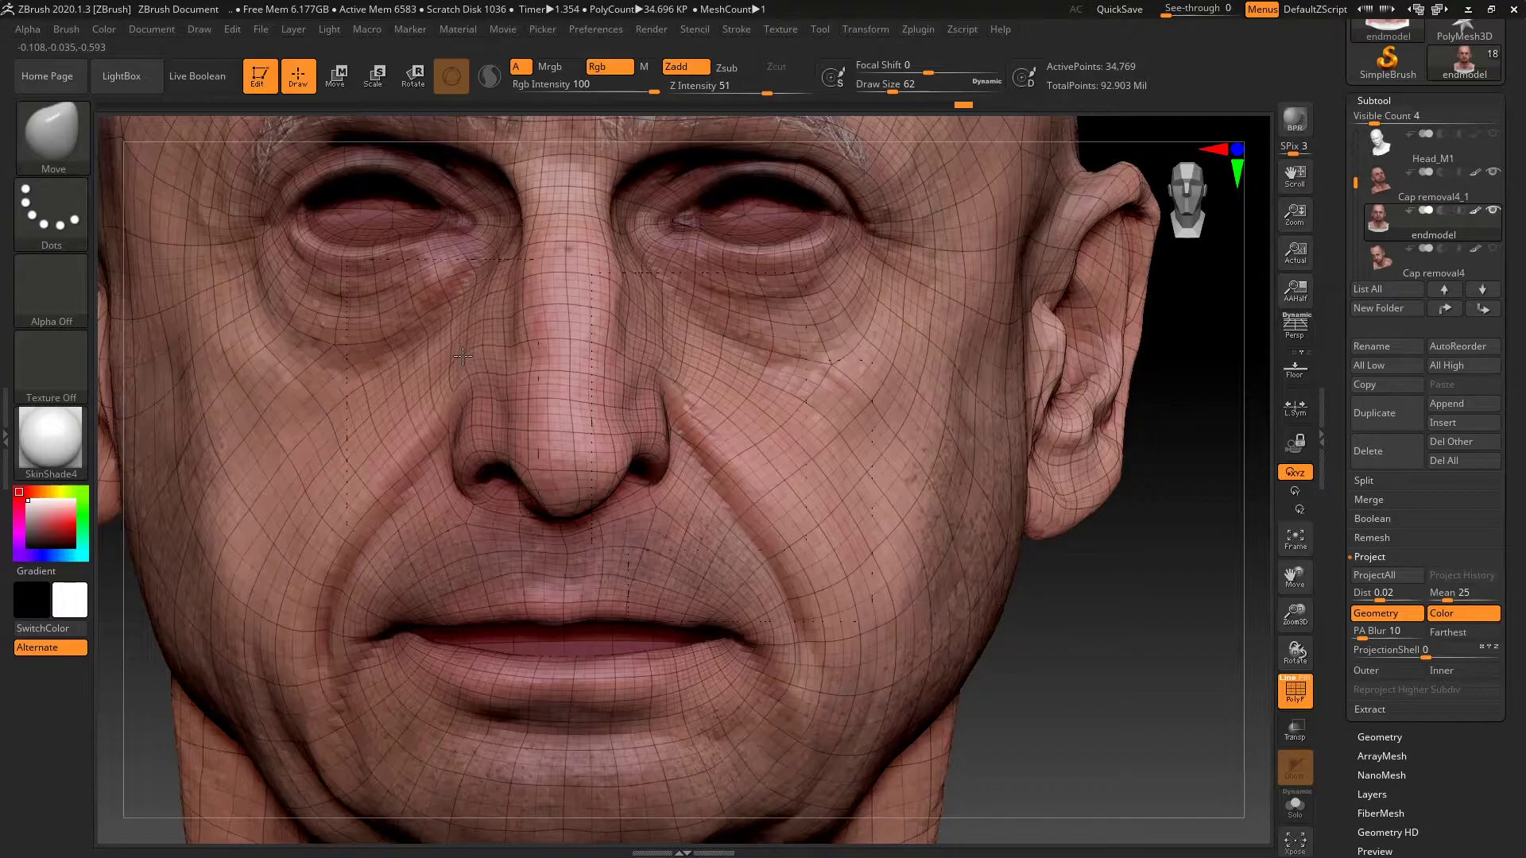
key(space)
drag(722, 412, 710, 413)
key(space)
drag(772, 480, 775, 478)
drag(797, 528, 775, 517)
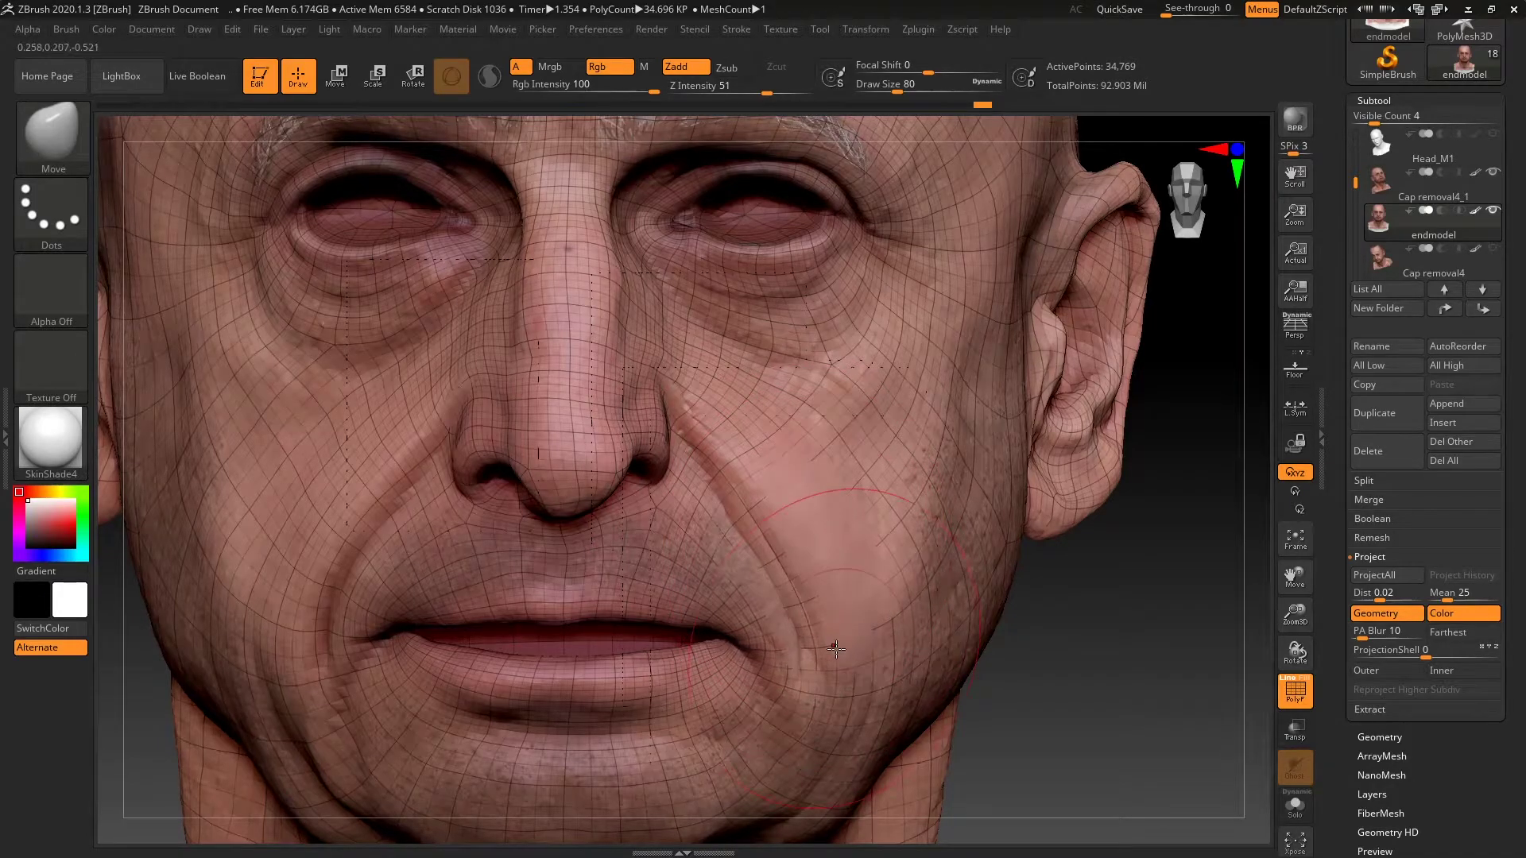
Mask the upper-lip and chin polygroups of endmodel using polygroup visibility, and restore the whole head
key(ctrl)
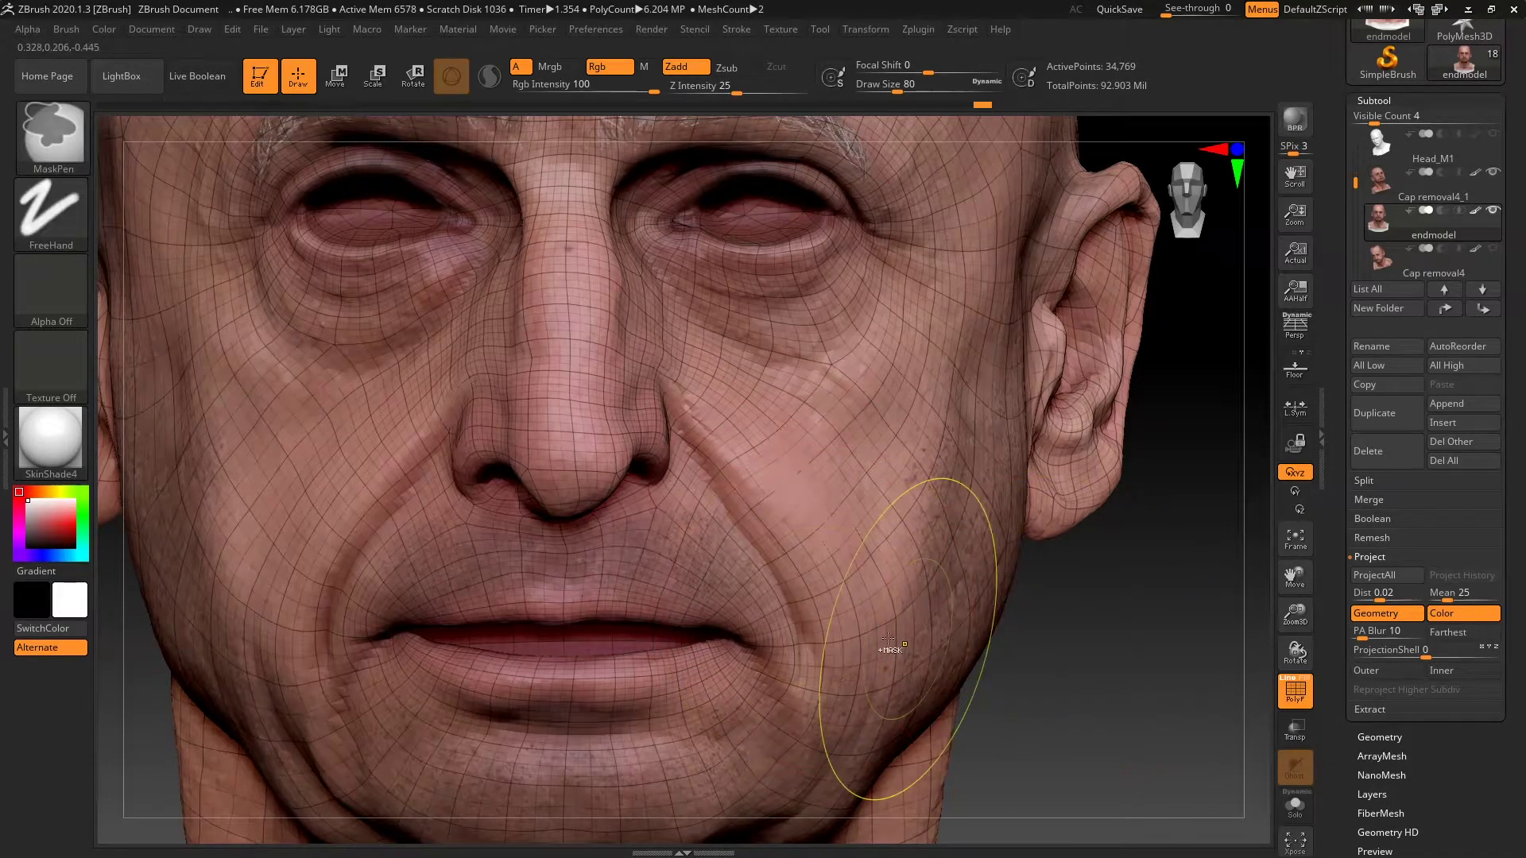
ctrl+shift+click(719, 606)
ctrl+shift+drag(1131, 658, 1136, 662)
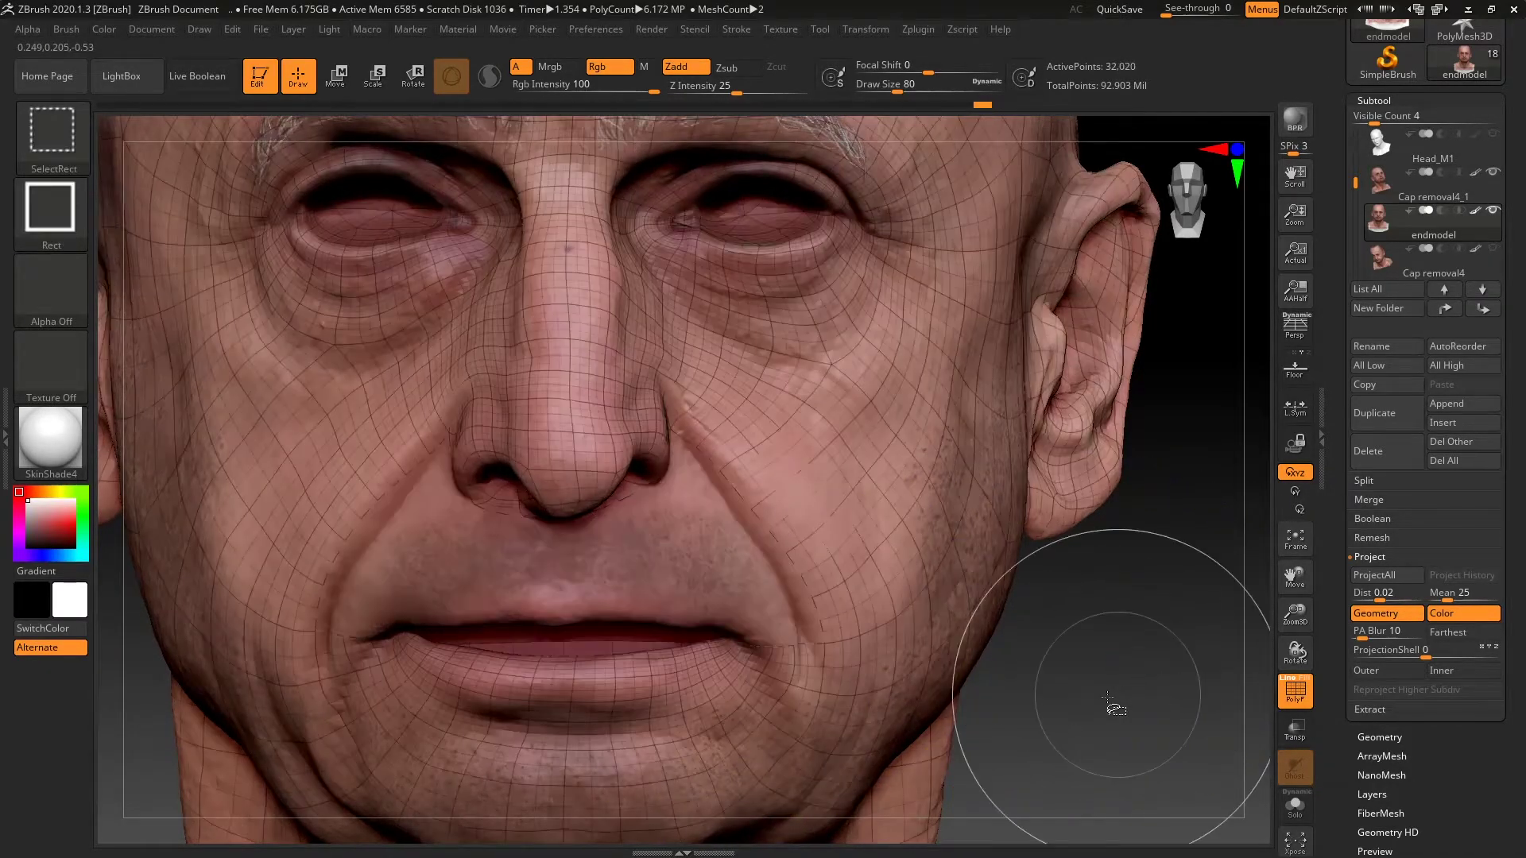
click(1283, 698)
click(1293, 688)
click(1293, 688)
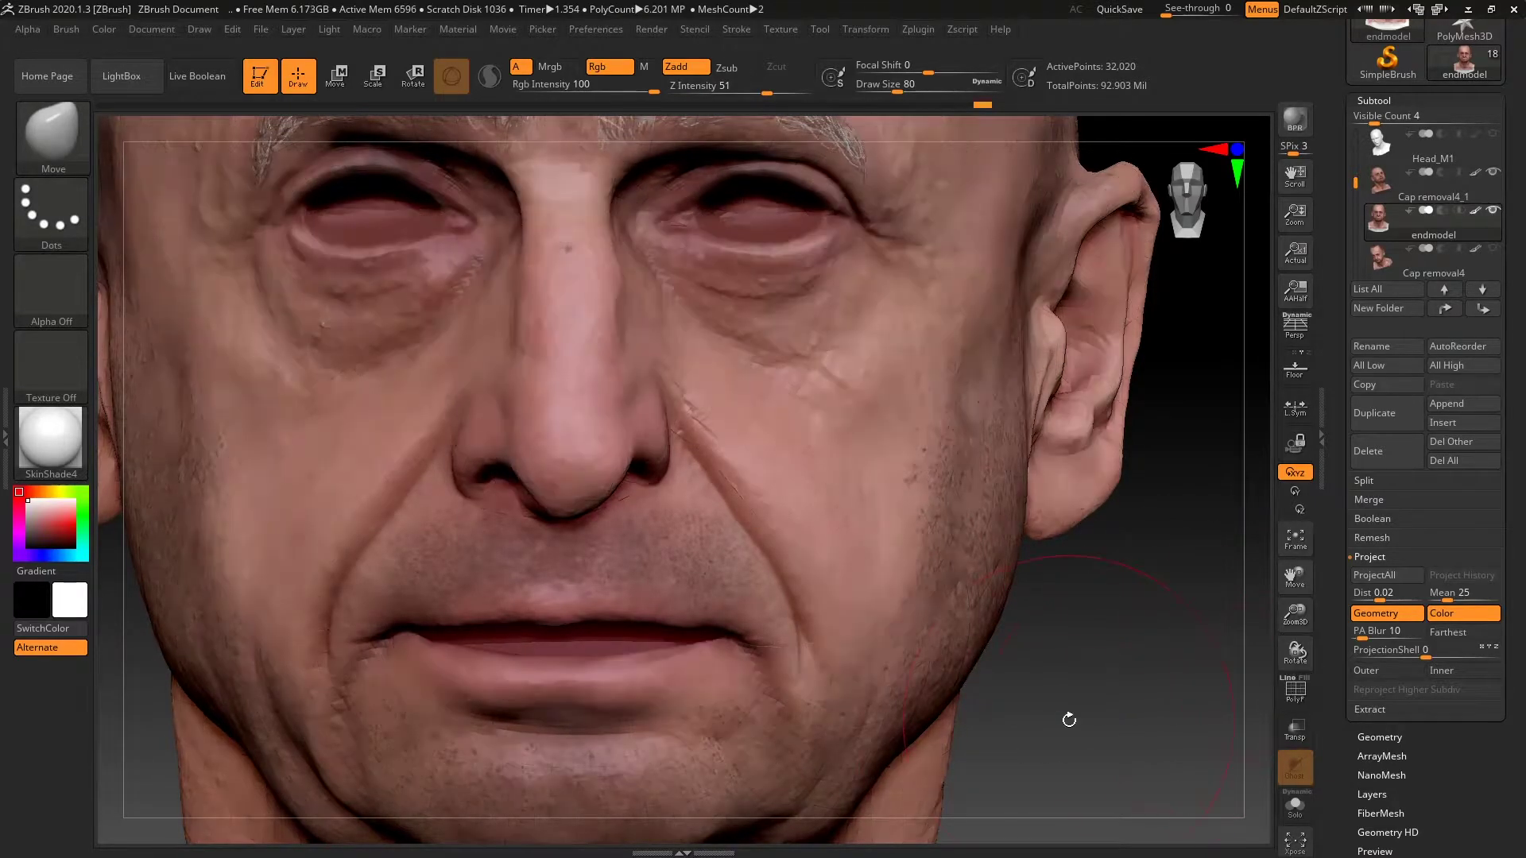
click(1297, 690)
click(1299, 804)
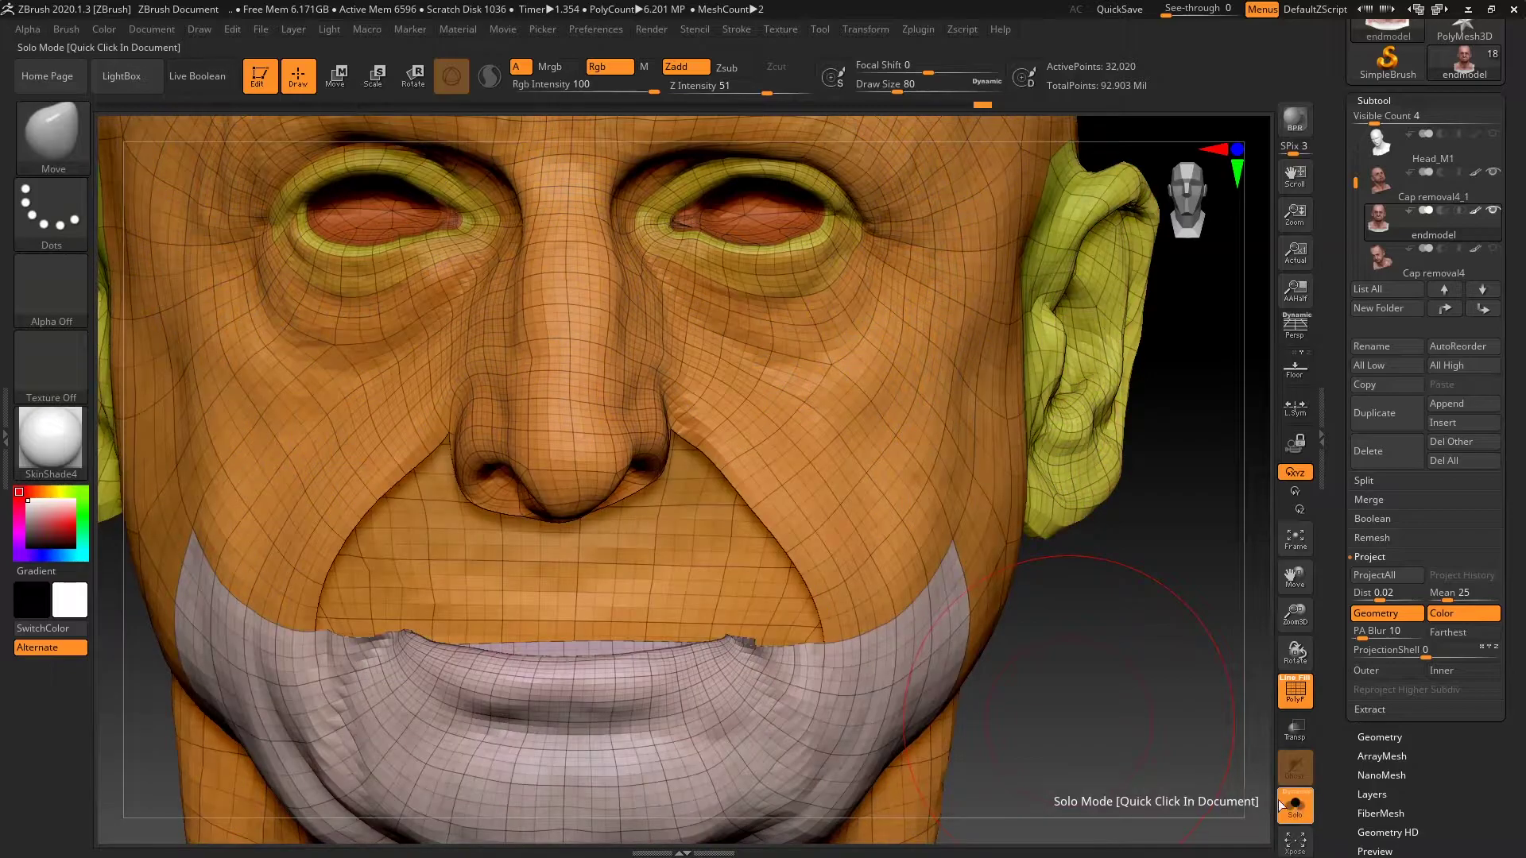
ctrl+shift+click(846, 733)
key(ctrl+a)
ctrl+shift+click(1077, 672)
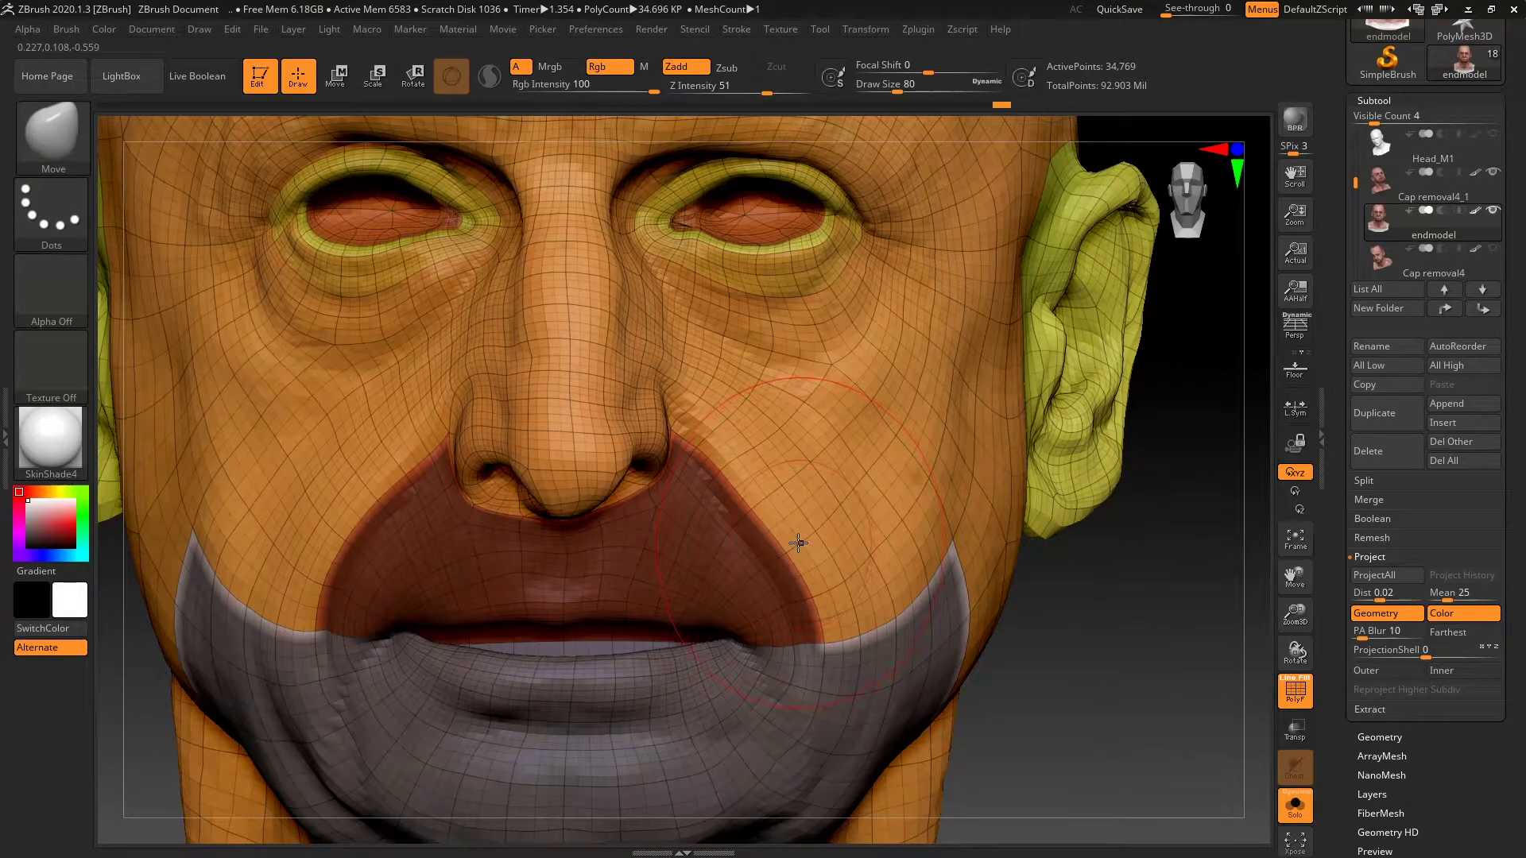
Move both cheeks along the nasolabial folds against the masked mouth area with the scan shown, and clear the mask
click(1288, 702)
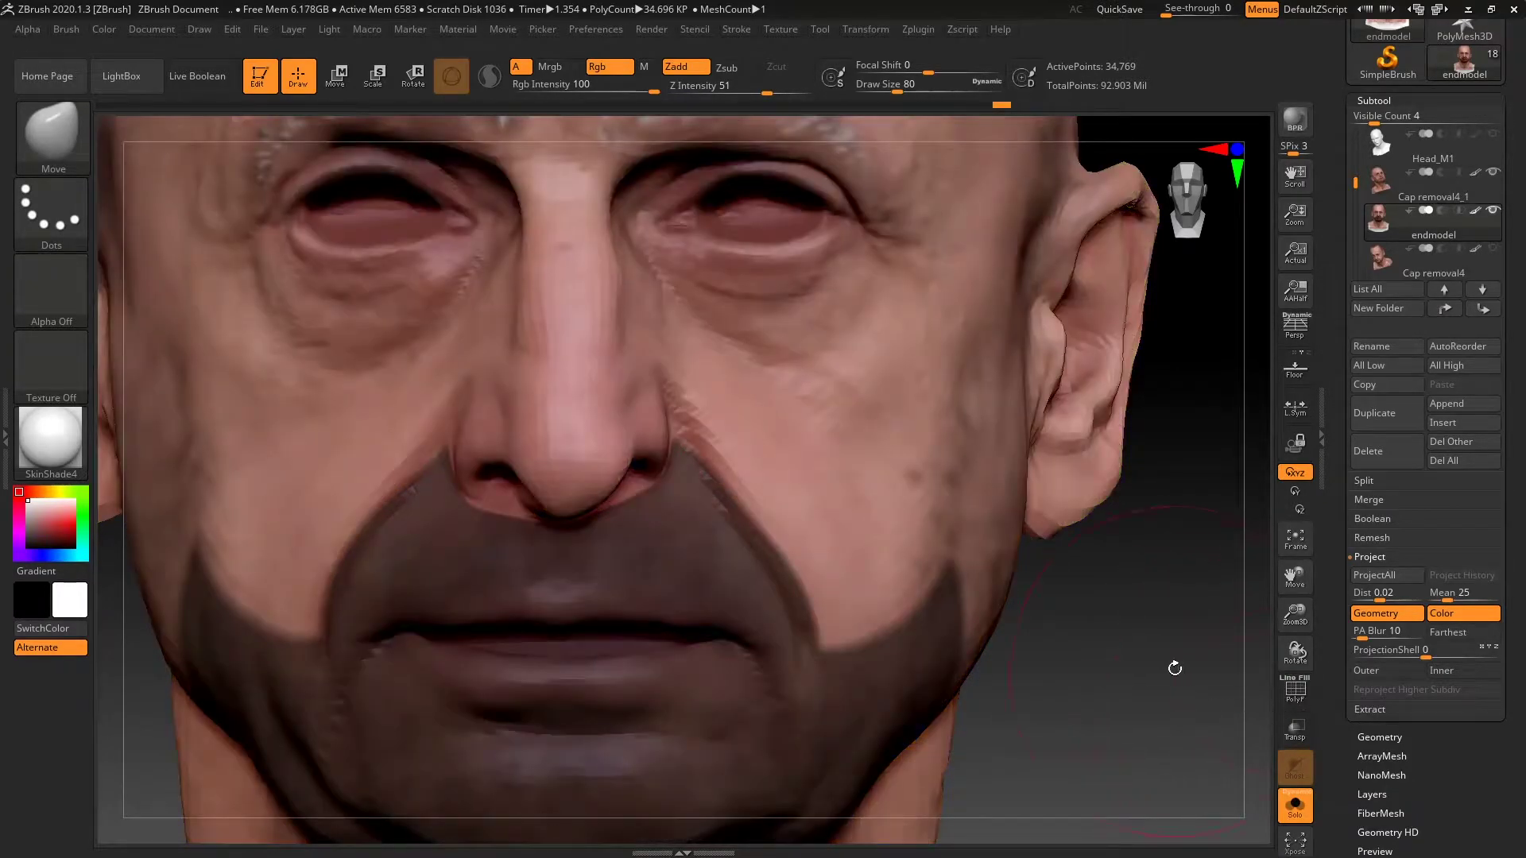
click(1288, 808)
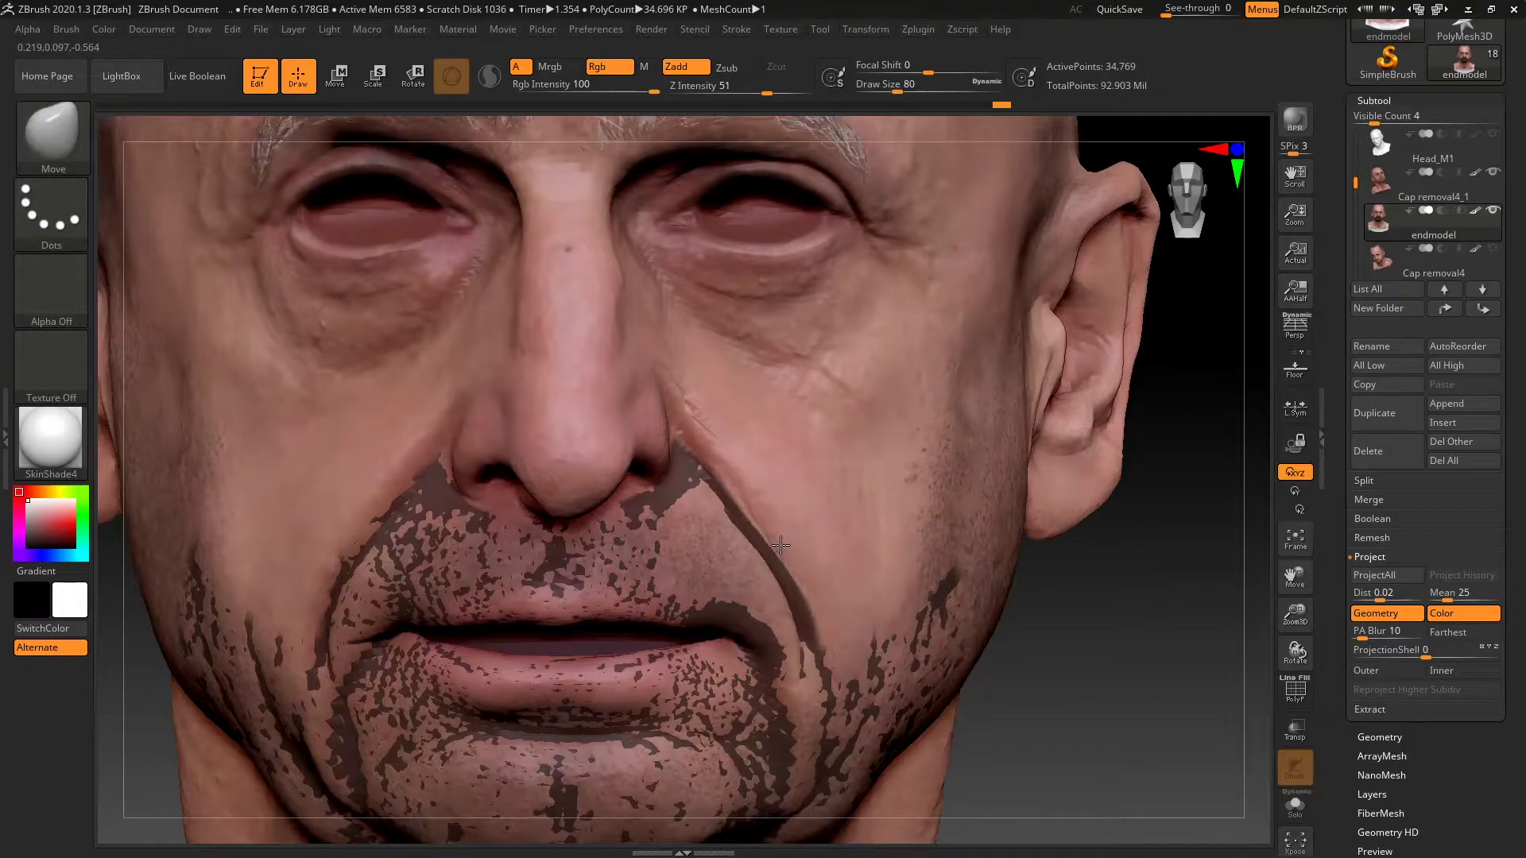
drag(828, 639, 819, 647)
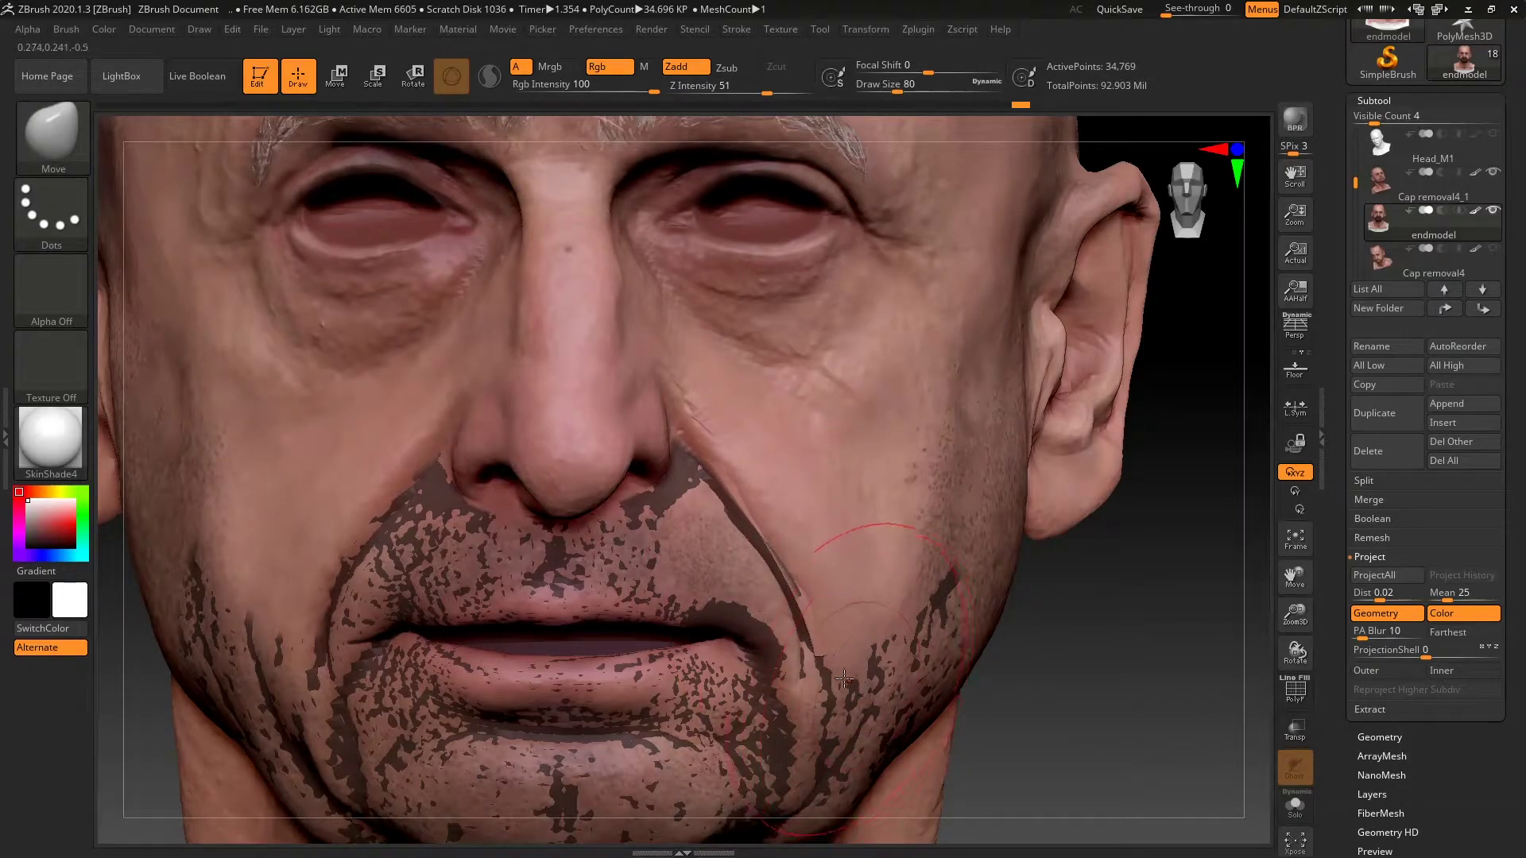
drag(312, 539, 386, 517)
drag(302, 597, 322, 607)
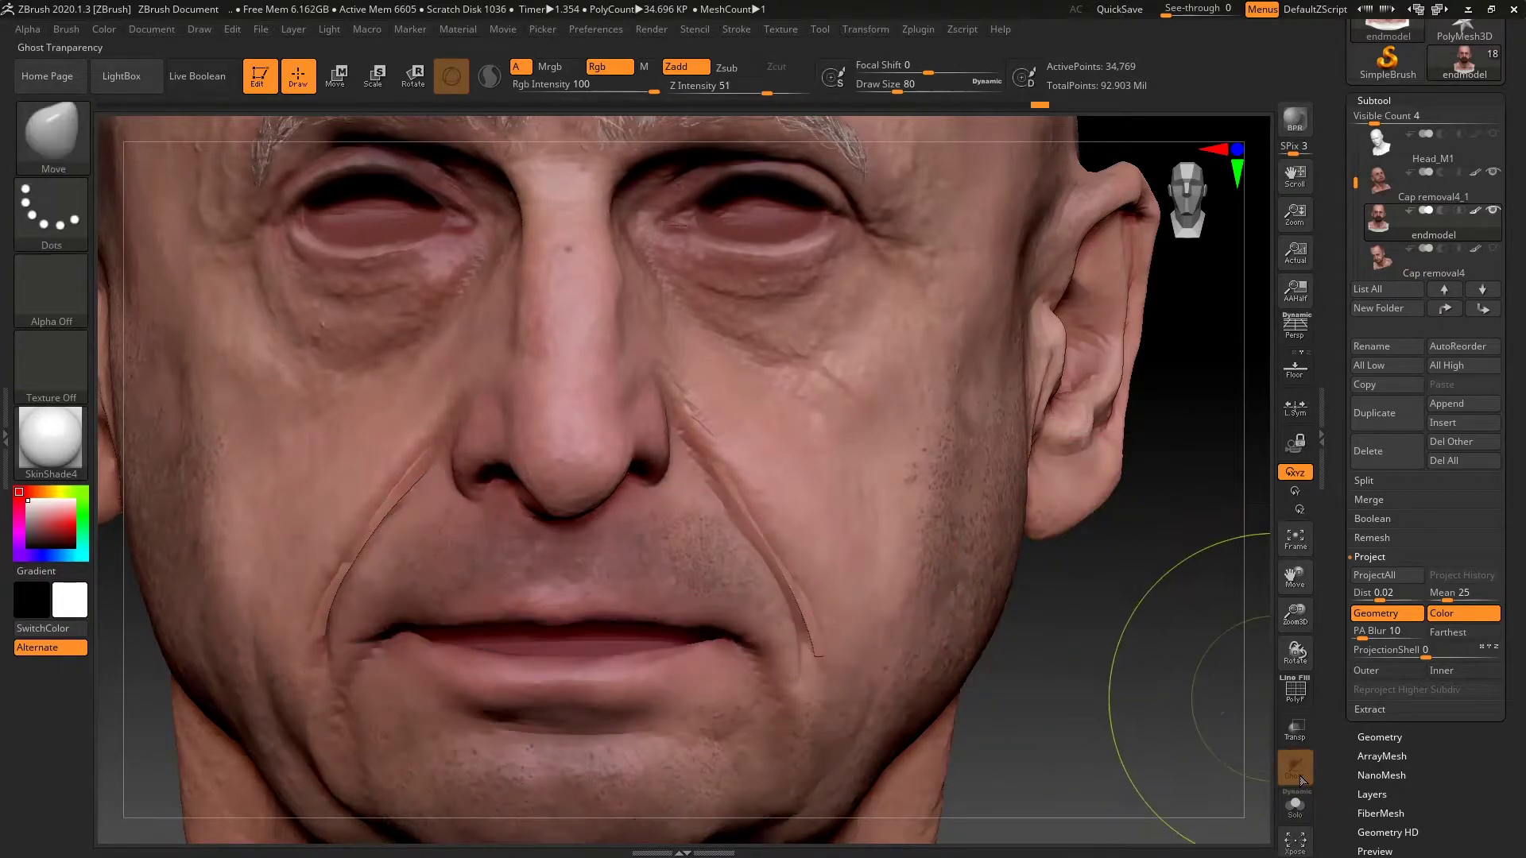
Isolate endmodel, set the draw size to 46, and smooth the cheek edge along the nasolabial fold
click(1295, 806)
key(space)
drag(1197, 576, 1183, 576)
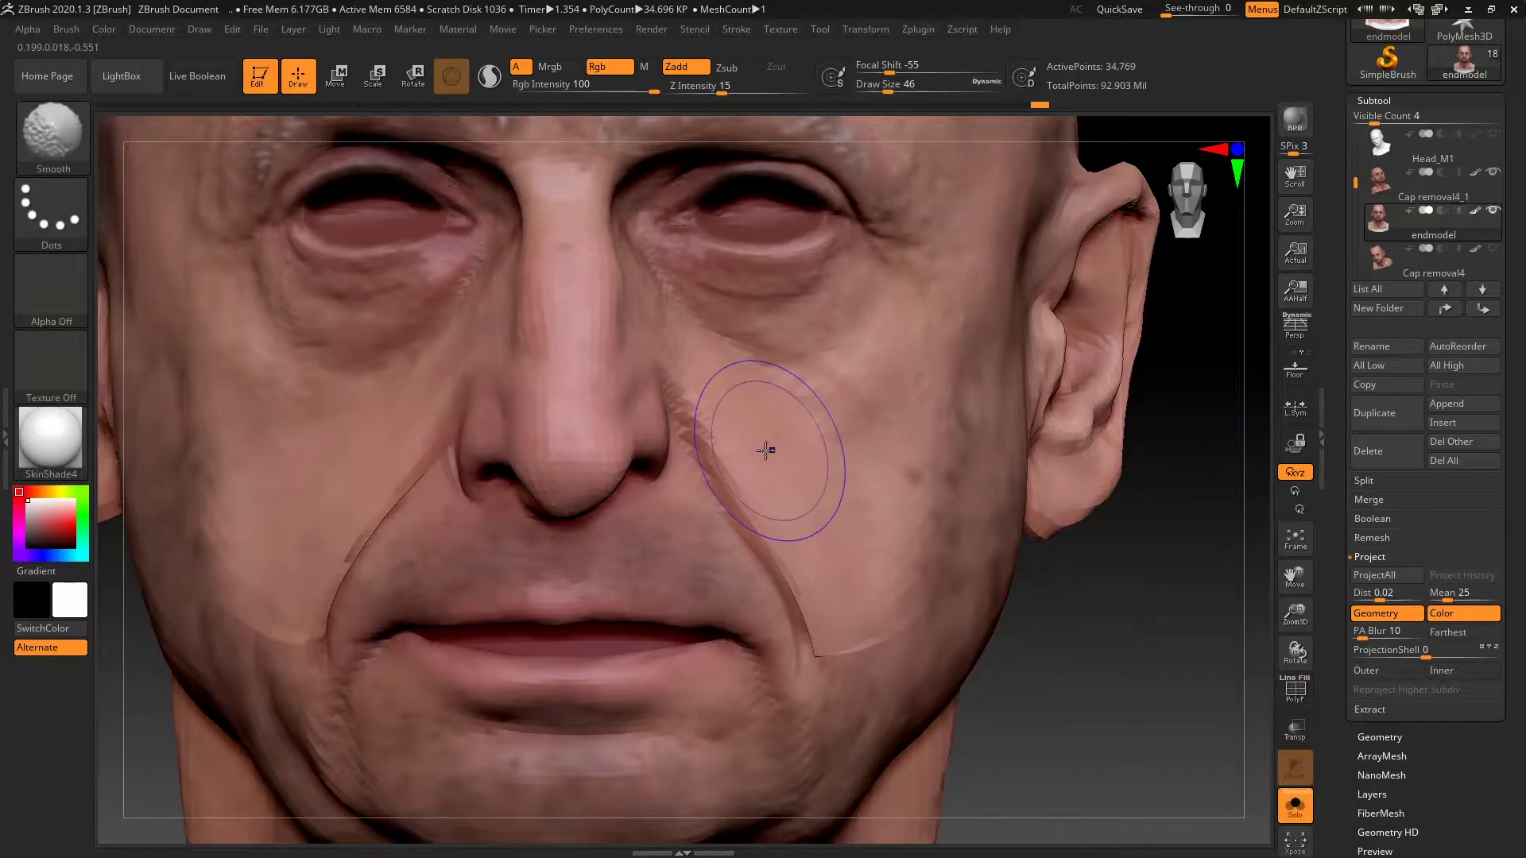
shift+drag(776, 454, 803, 620)
shift+drag(760, 483, 869, 711)
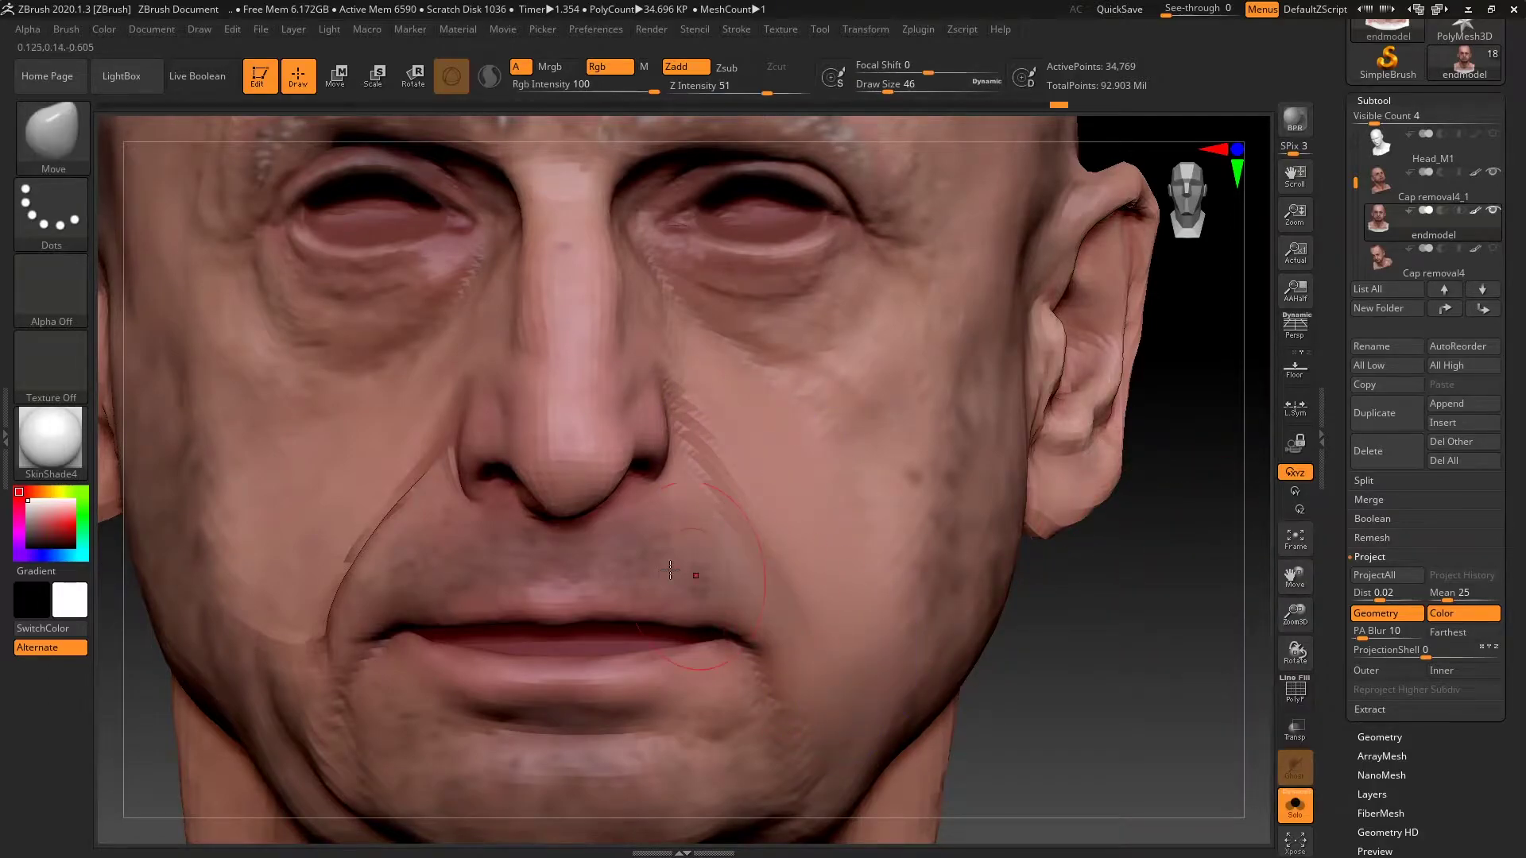
Check the smoothed folds with the polygroup wireframe shown, and reproject endmodel with ProjectAll
click(1295, 732)
click(1292, 693)
mouse_move(1121, 659)
mouse_down()
mouse_move(1147, 650)
mouse_move(1129, 653)
mouse_up()
drag(1152, 715, 1007, 753)
shift+right_drag(1007, 753, 1216, 576)
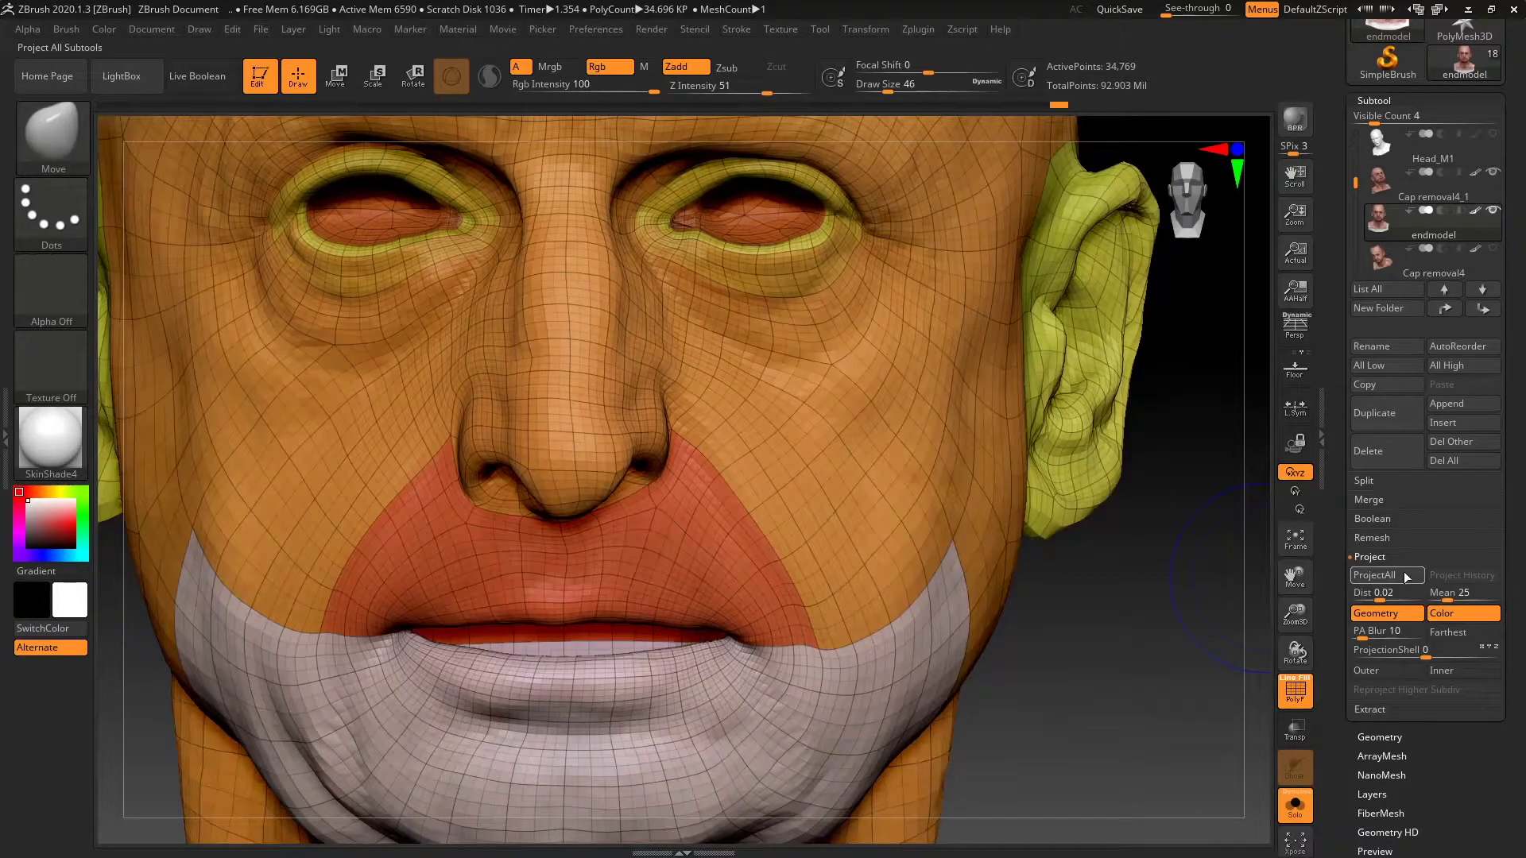
Set the draw size to 83, hide the wireframe, and examine endmodel's neck, shoulders and bust edge
mouse_move(1065, 658)
right_down()
mouse_move(1094, 671)
mouse_move(1074, 666)
mouse_move(1118, 627)
mouse_move(1067, 664)
mouse_move(1092, 658)
mouse_move(1073, 663)
mouse_move(1124, 572)
mouse_move(1110, 655)
mouse_move(1100, 467)
mouse_move(1080, 627)
mouse_move(1063, 620)
mouse_move(1112, 475)
right_up()
key(space)
drag(1106, 497, 1121, 498)
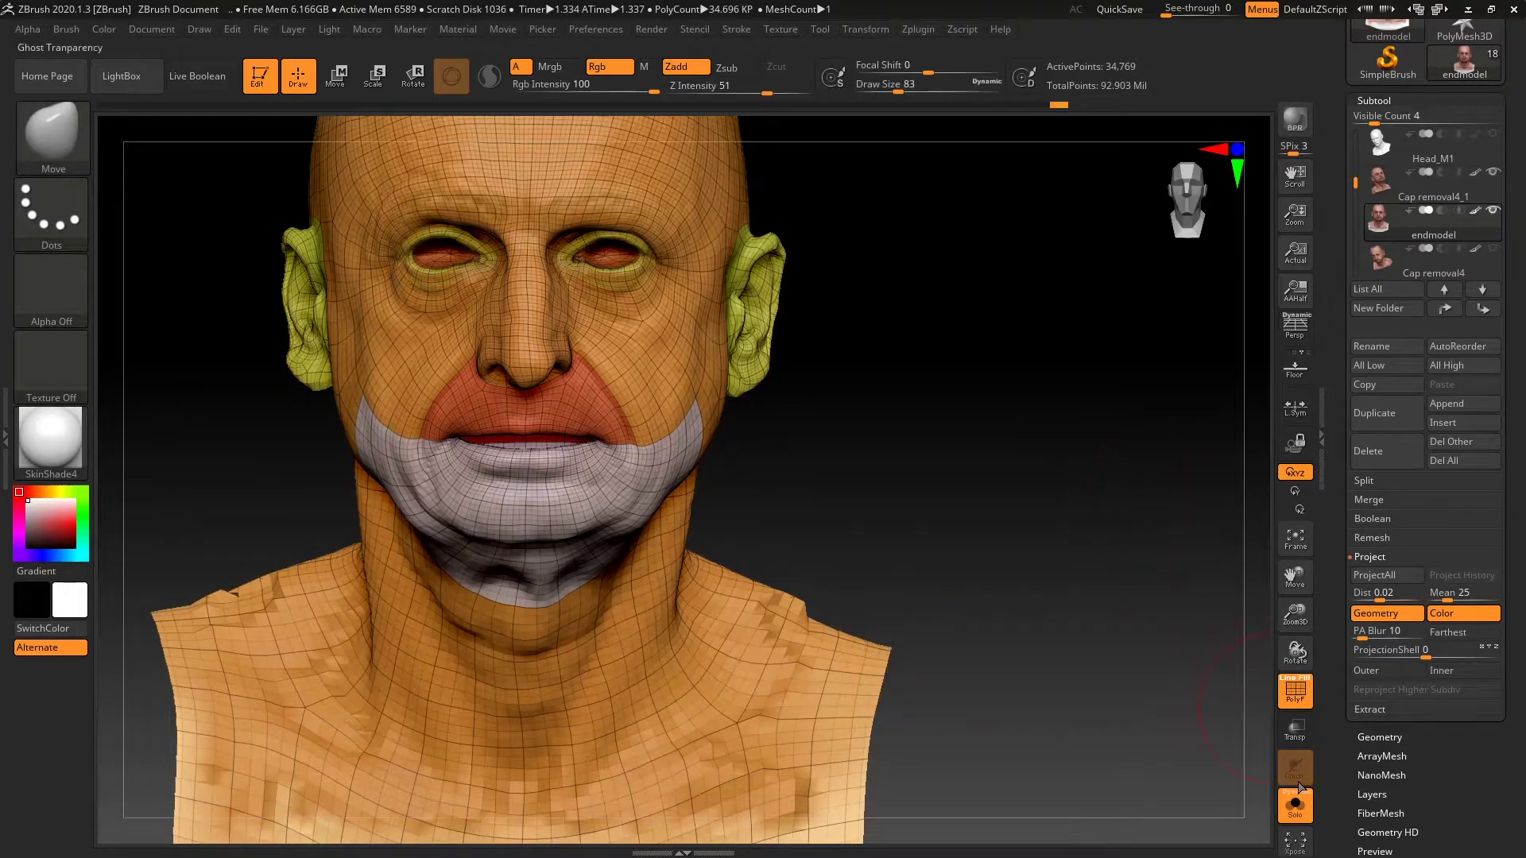
alt+right_drag(989, 564, 1067, 537)
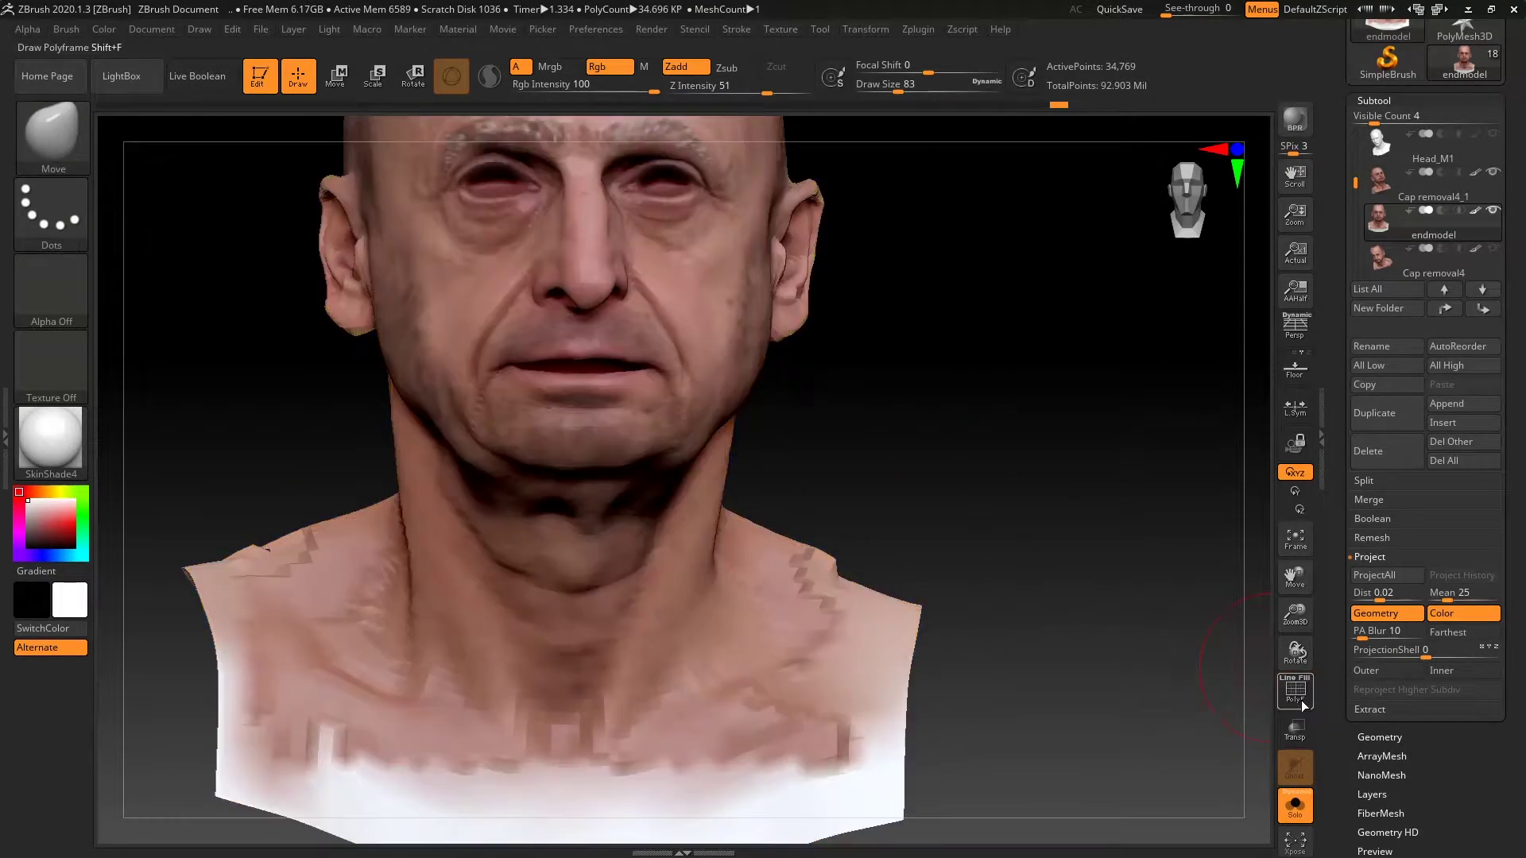
right_drag(1142, 662, 919, 668)
mouse_move(1053, 477)
right_down()
mouse_move(1076, 439)
mouse_move(1052, 498)
mouse_move(1073, 487)
mouse_move(1063, 525)
mouse_move(1073, 497)
mouse_move(1053, 494)
mouse_move(1086, 501)
mouse_move(1064, 532)
mouse_move(1086, 488)
mouse_move(1061, 540)
mouse_move(1135, 596)
mouse_move(1124, 565)
mouse_move(1199, 641)
right_up()
click(1295, 690)
Show the scan over endmodel and set the Move brush's draw size to 140
right_drag(1127, 600, 1141, 552)
key(b)
key(m)
key(v)
key(space)
drag(1106, 522, 1118, 521)
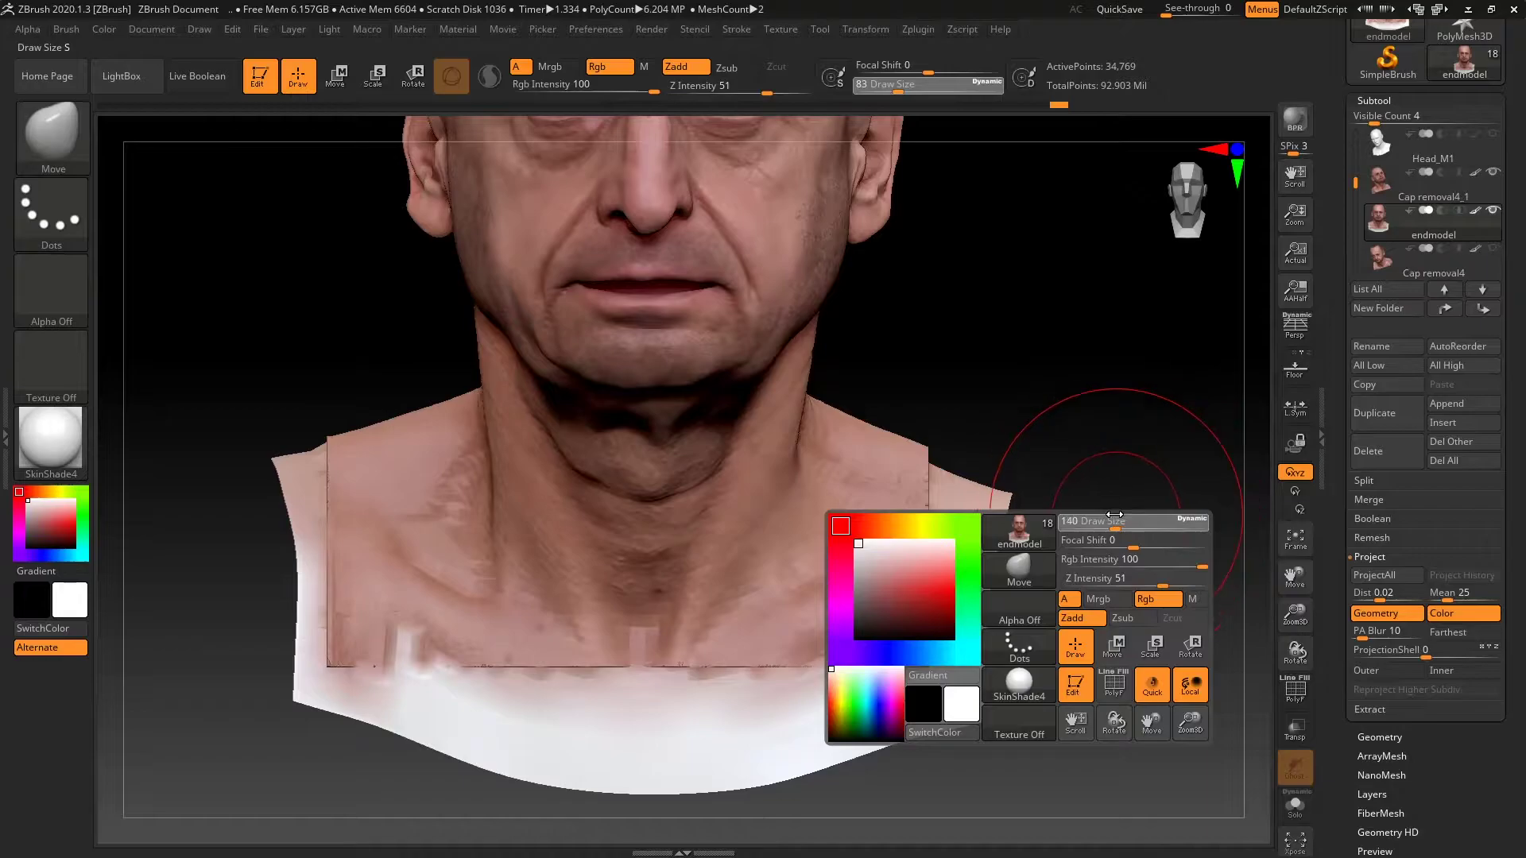
Try to move and smooth one shoulder against the scan, and undo the strokes
drag(994, 421, 1003, 461)
key(ctrl+z)
drag(978, 512, 1016, 387)
mouse_move(906, 477)
shift+mouse_down()
mouse_move(1024, 453)
mouse_move(950, 436)
shift+mouse_up()
key(ctrl+z)
key(ctrl+z)
Set the draw size to 192, smooth one shoulder, and move the other shoulder's surface towards the scan
key(space)
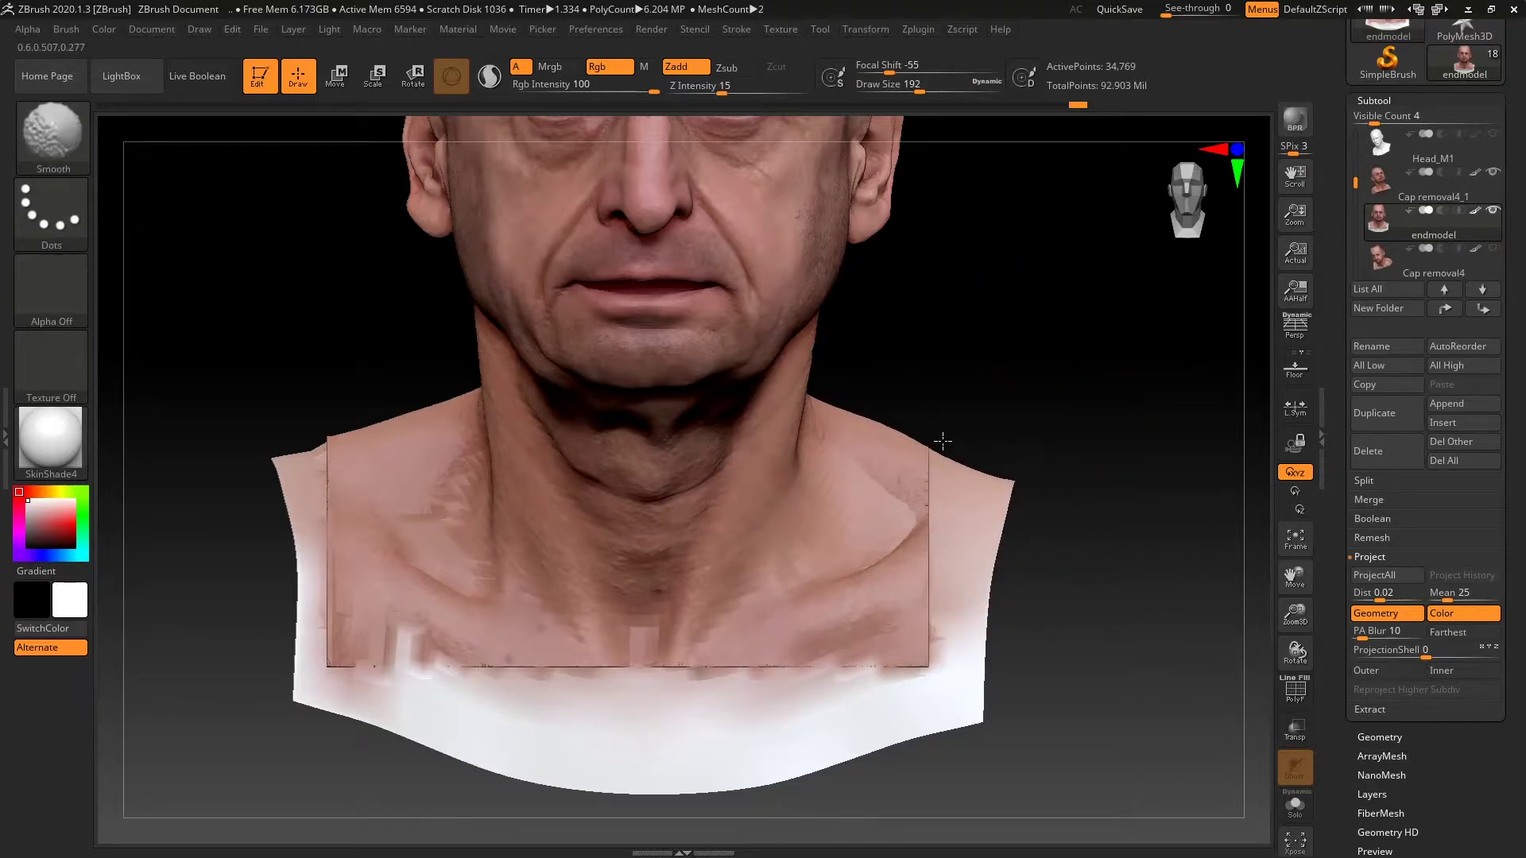
shift+drag(910, 485, 981, 477)
mouse_move(355, 429)
mouse_down()
mouse_move(355, 402)
mouse_move(381, 485)
mouse_up()
drag(1042, 361, 798, 535)
Set the draw size to 217 and smooth endmodel's chest and shoulders, finishing with the model isolated
key(space)
mouse_move(603, 555)
shift+mouse_down()
mouse_move(617, 538)
mouse_move(572, 565)
shift+mouse_up()
mouse_move(696, 449)
mouse_down()
mouse_move(1046, 290)
mouse_move(1065, 262)
mouse_up()
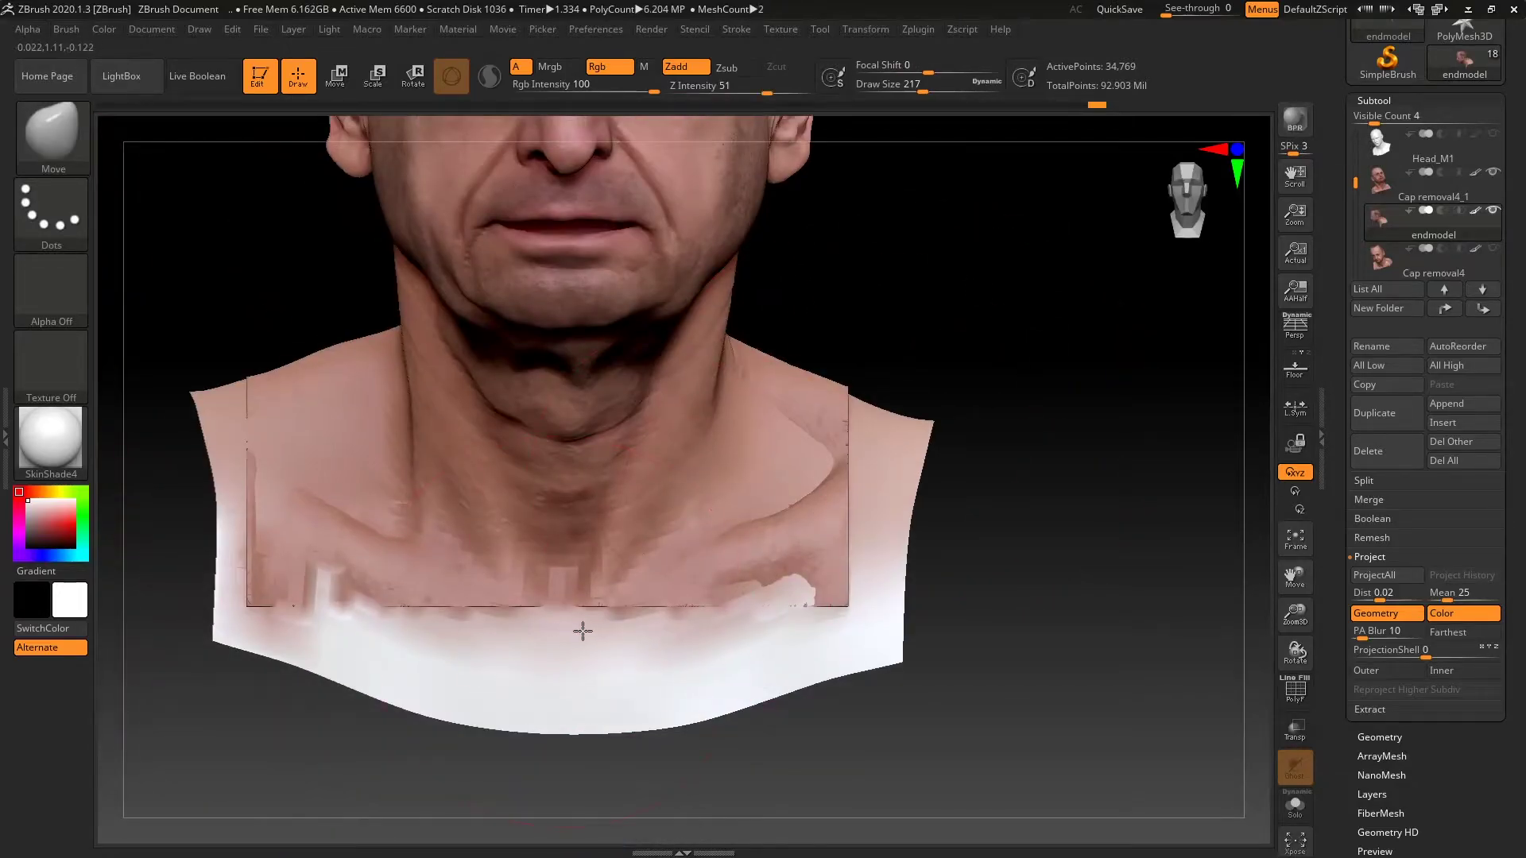
shift+drag(601, 629, 760, 607)
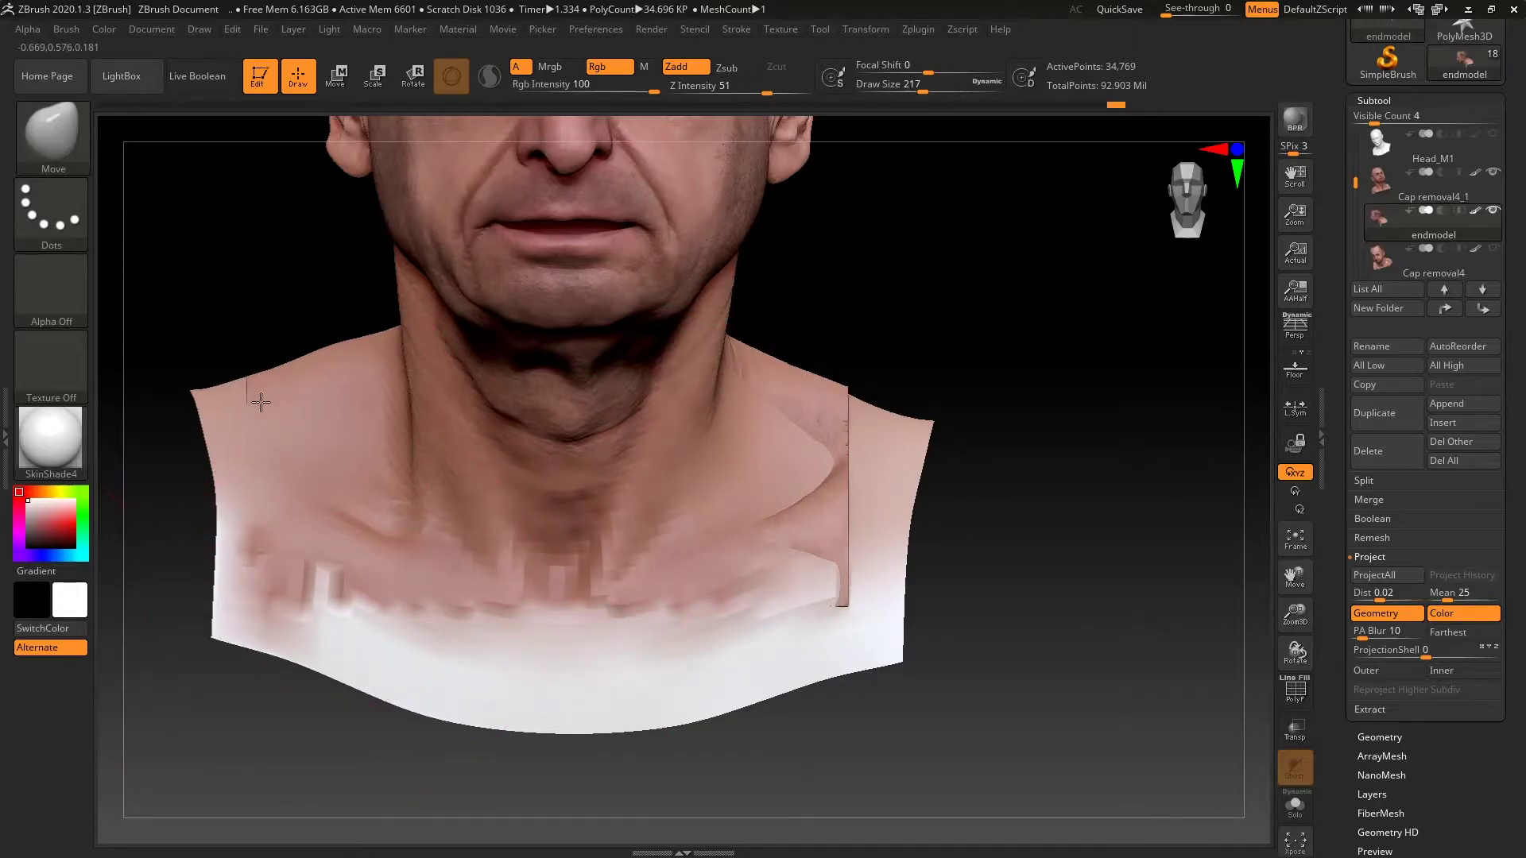
mouse_move(853, 442)
alt+mouse_down()
mouse_move(873, 505)
mouse_move(865, 480)
alt+mouse_up()
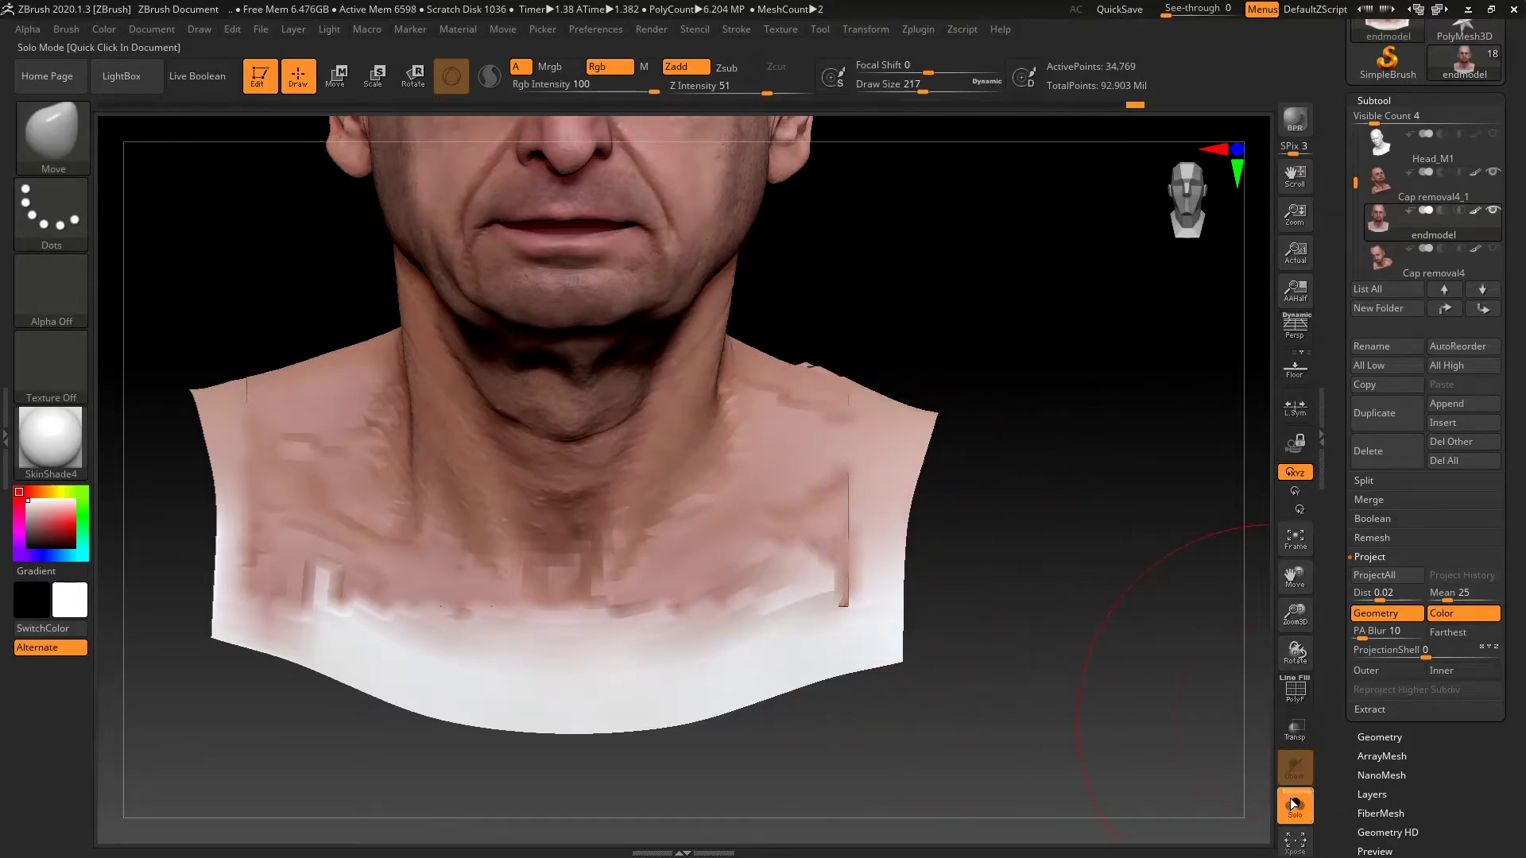
mouse_move(989, 628)
shift+mouse_down()
mouse_move(834, 446)
mouse_move(289, 426)
mouse_move(805, 479)
shift+mouse_up()
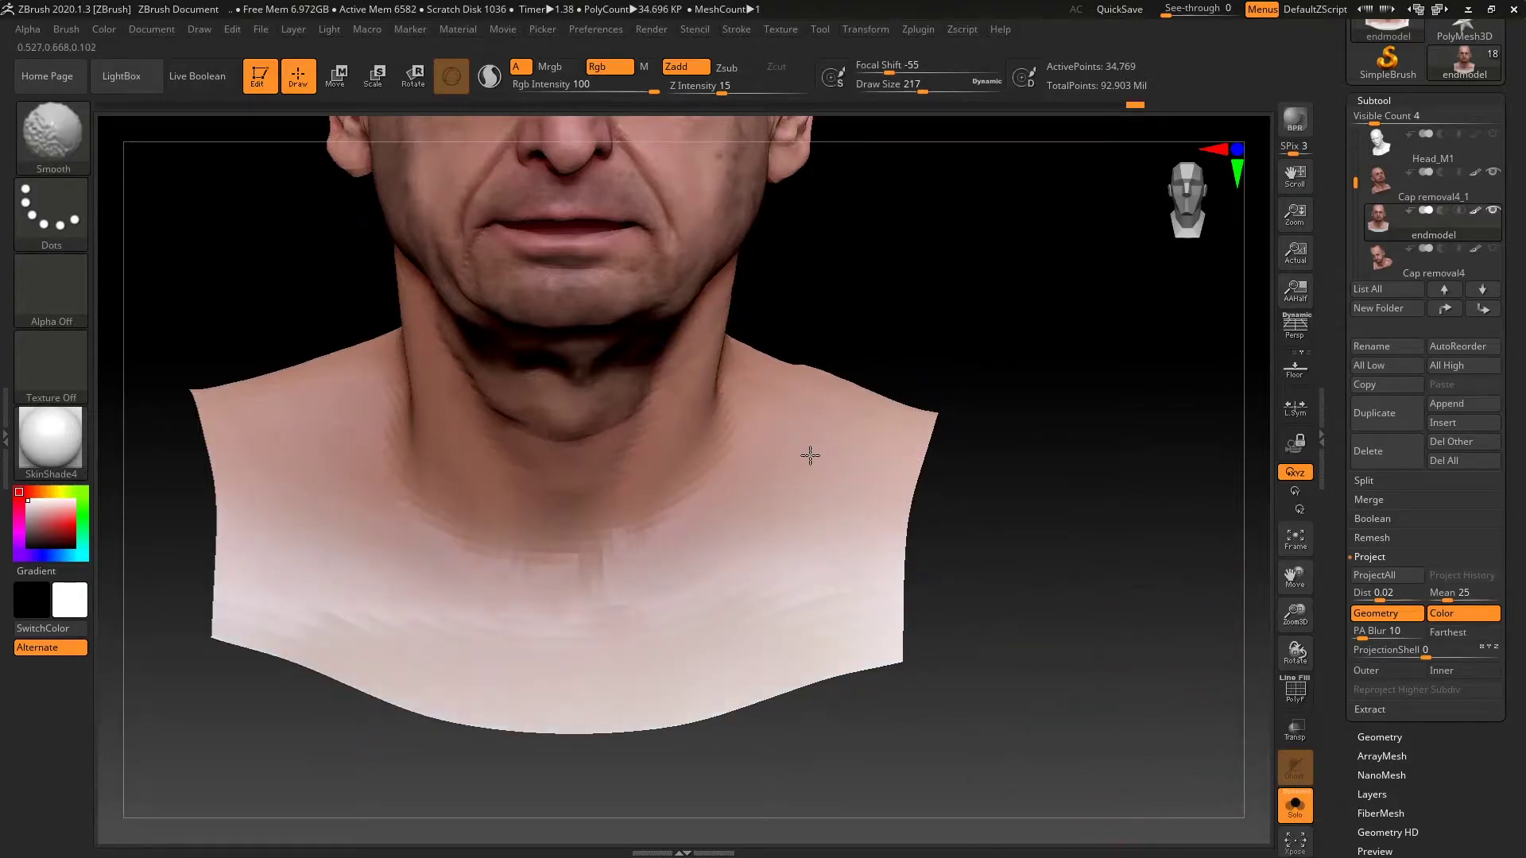
Mask endmodel's outer shoulders and lower chest and invert the mask, leaving only the bust's outer rim unmasked
drag(1084, 545, 1064, 483)
ctrl+drag(1079, 336, 879, 690)
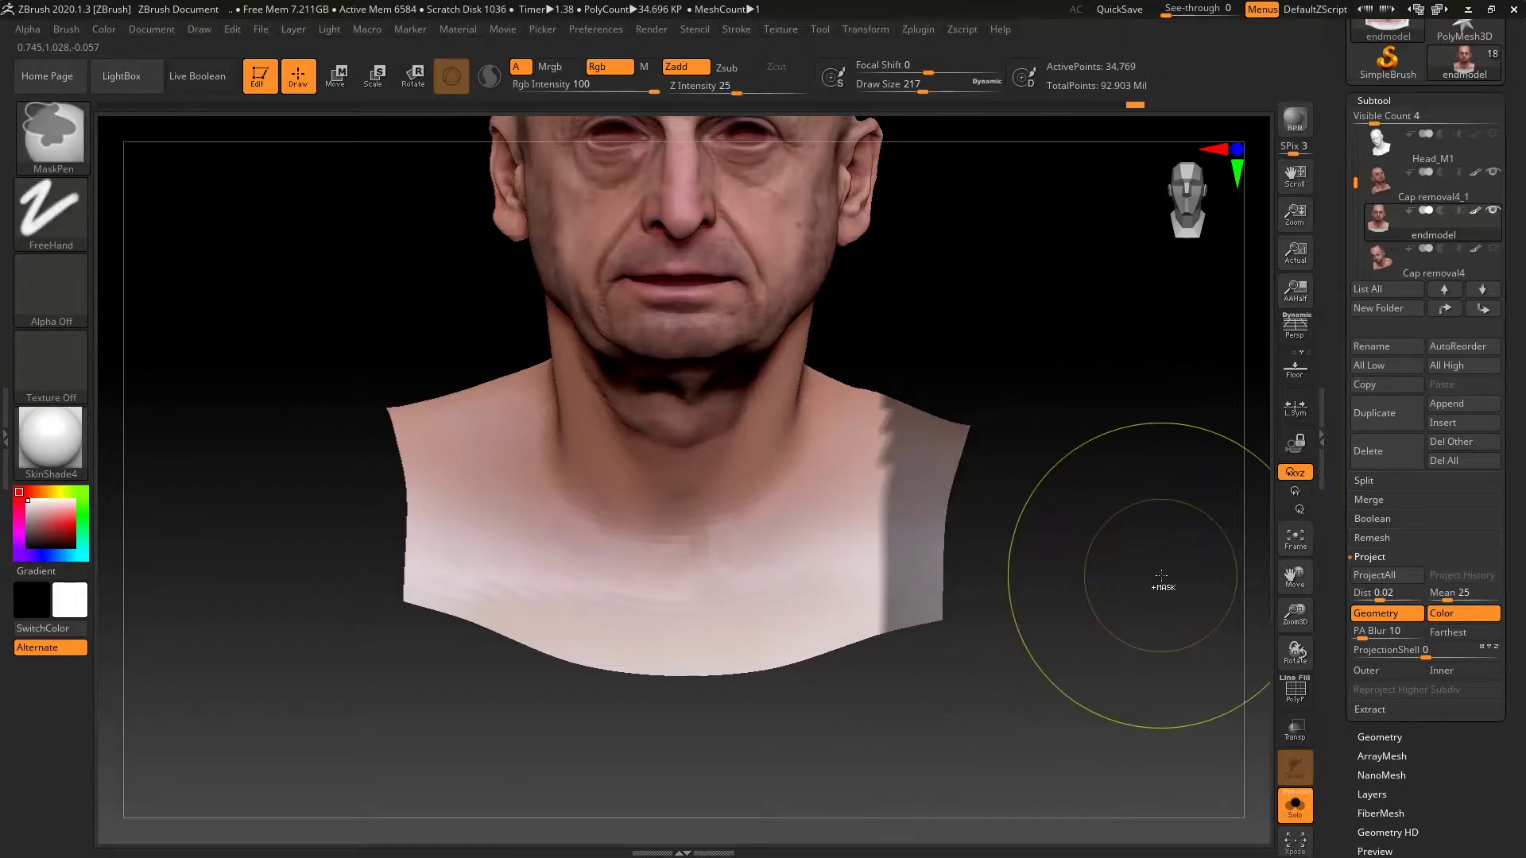
key(ctrl+z)
mouse_move(290, 696)
ctrl+mouse_down()
mouse_move(1110, 429)
mouse_move(1074, 560)
ctrl+mouse_up()
mouse_move(511, 705)
mouse_down()
mouse_move(1017, 559)
mouse_move(1161, 535)
mouse_move(924, 581)
mouse_move(986, 538)
mouse_up()
shift+drag(1057, 488, 894, 667)
mouse_move(979, 721)
mouse_down()
mouse_move(1104, 688)
mouse_move(1182, 623)
mouse_move(1176, 661)
mouse_move(1012, 736)
mouse_move(1171, 609)
mouse_up()
Even out the unmasked rim of the bust with repeated Polish deformations
drag(1334, 699, 1372, 639)
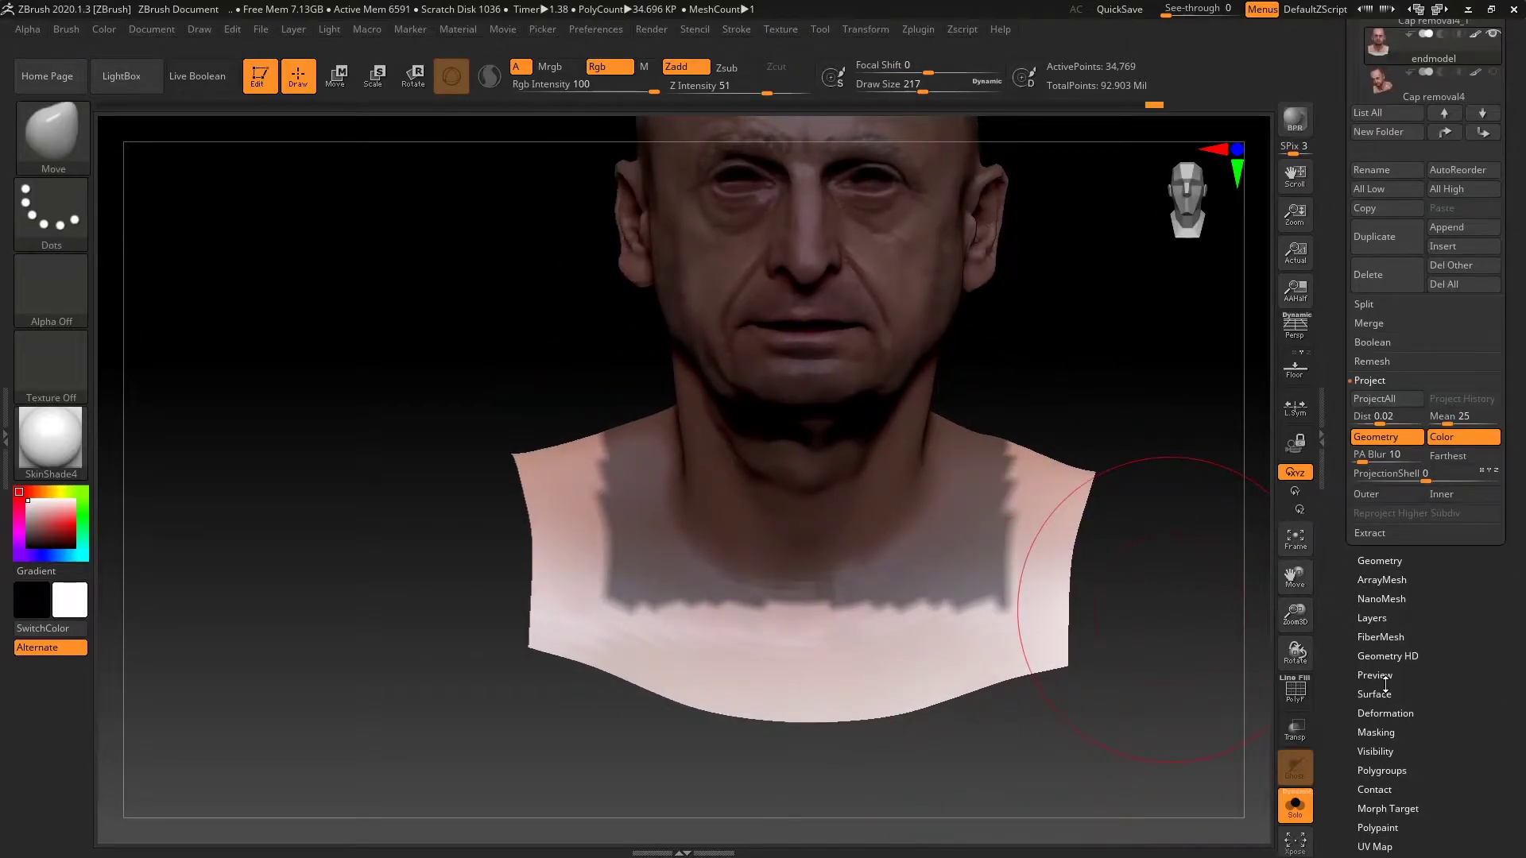
drag(1383, 703, 1406, 496)
click(1403, 416)
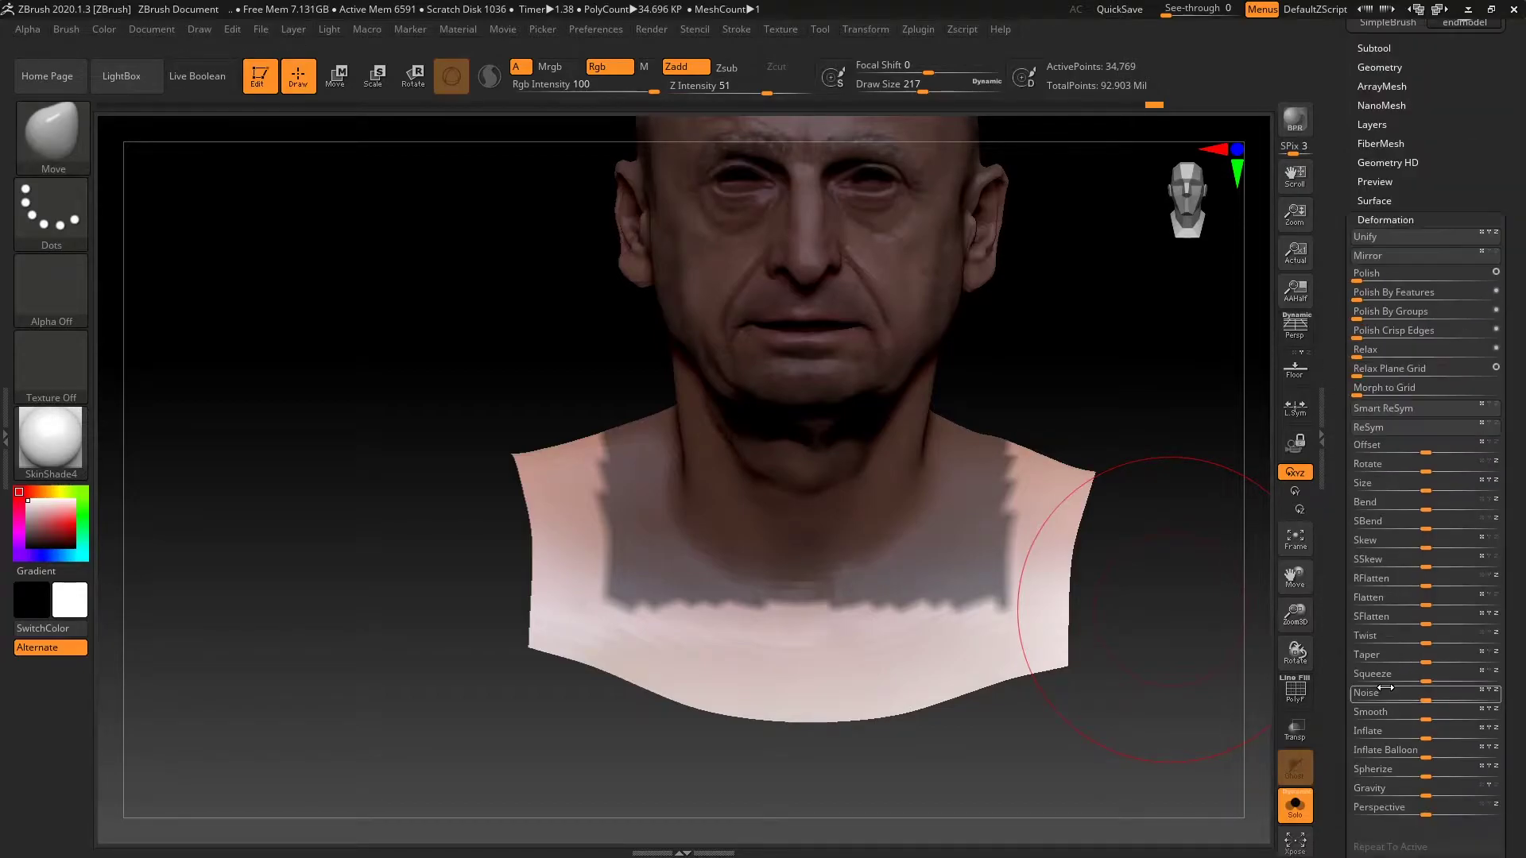
mouse_move(1433, 283)
mouse_down()
mouse_move(1478, 272)
mouse_move(1433, 277)
mouse_up()
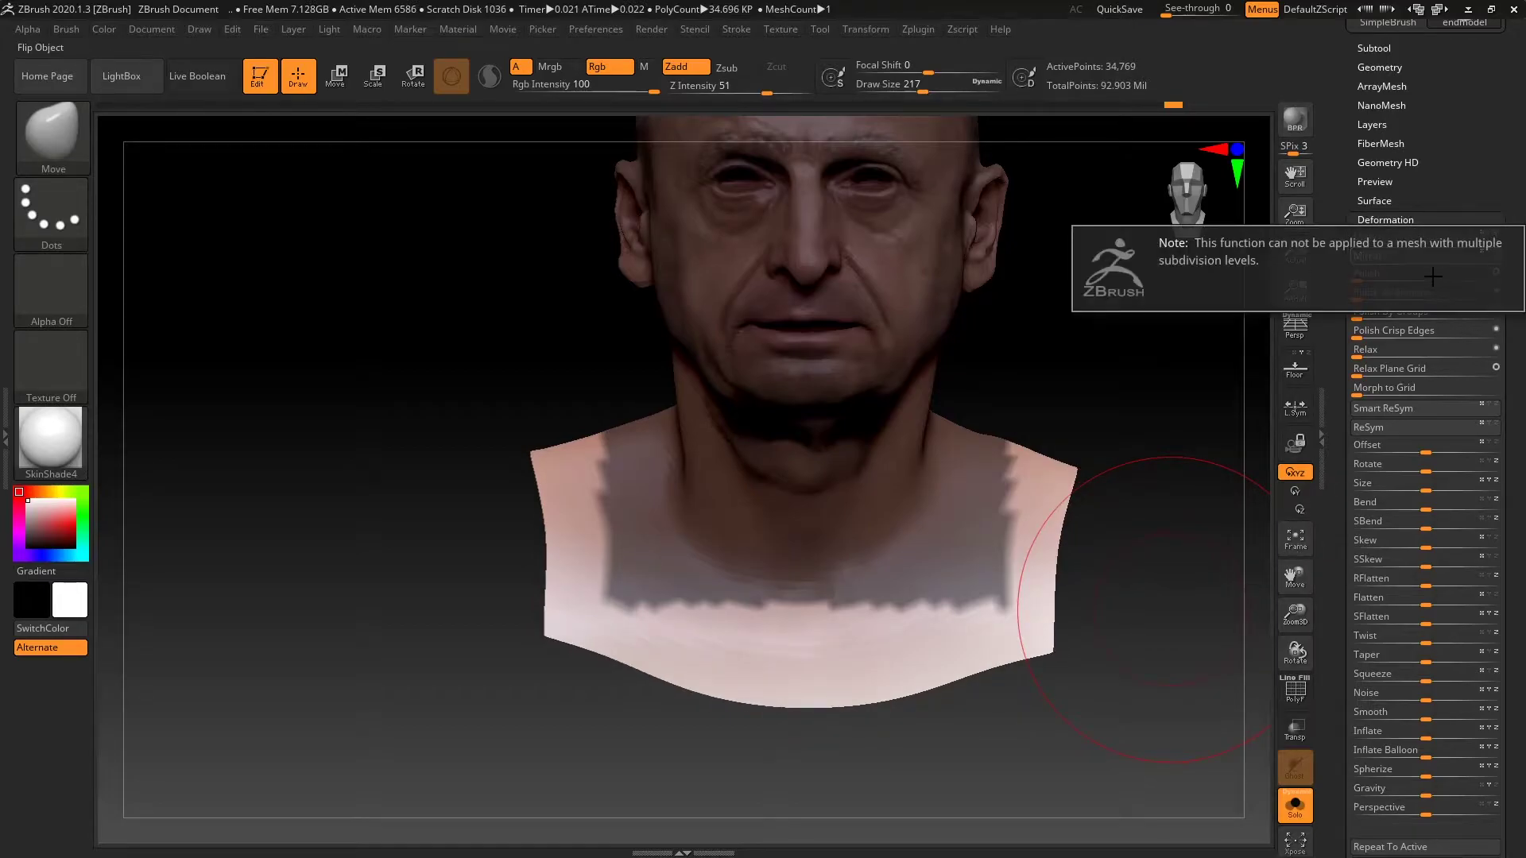
click(1441, 273)
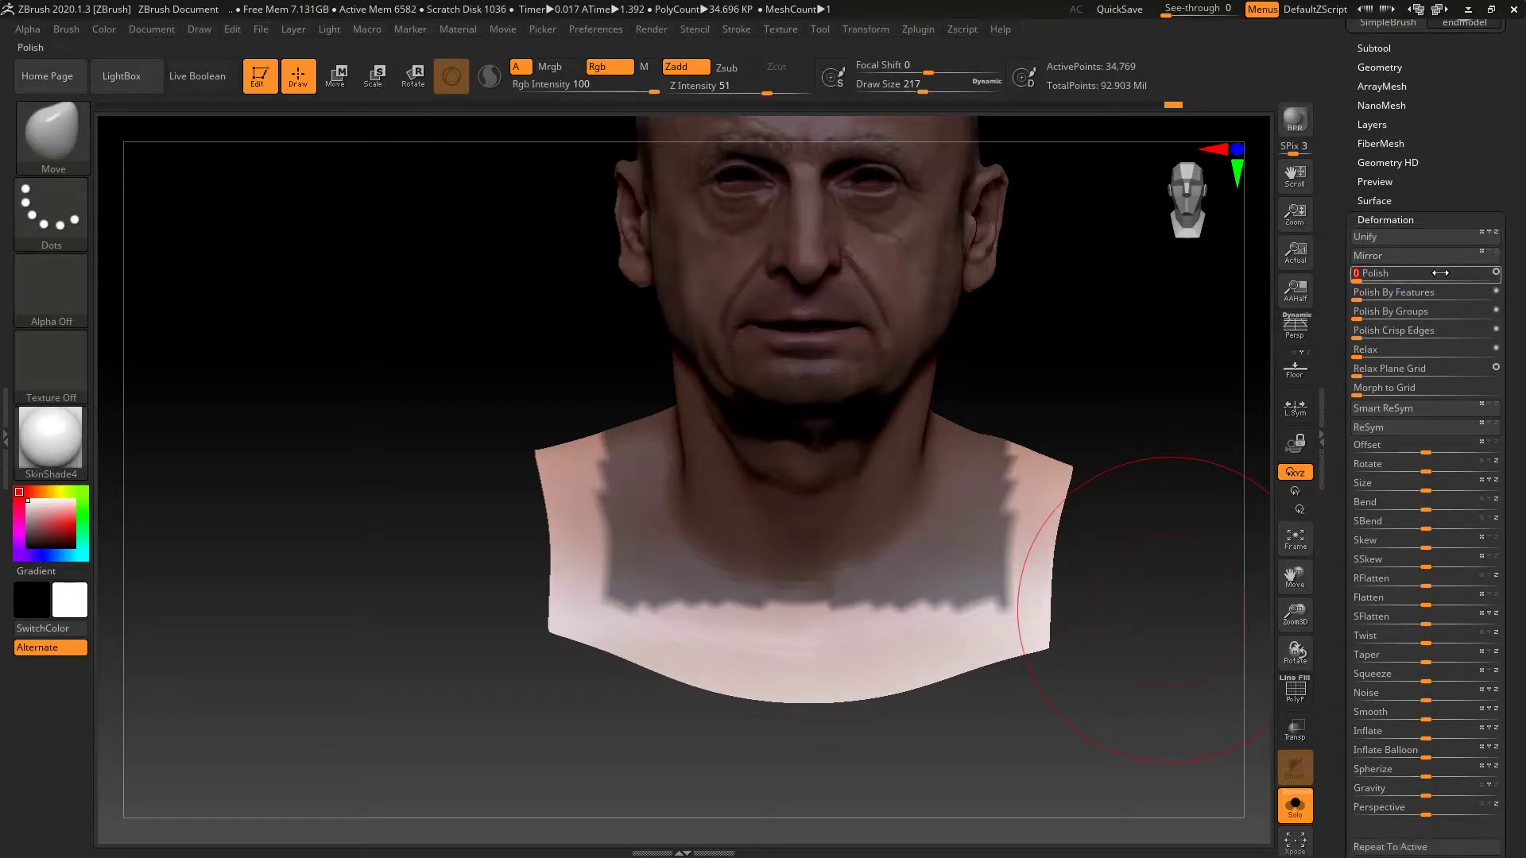
click(1391, 270)
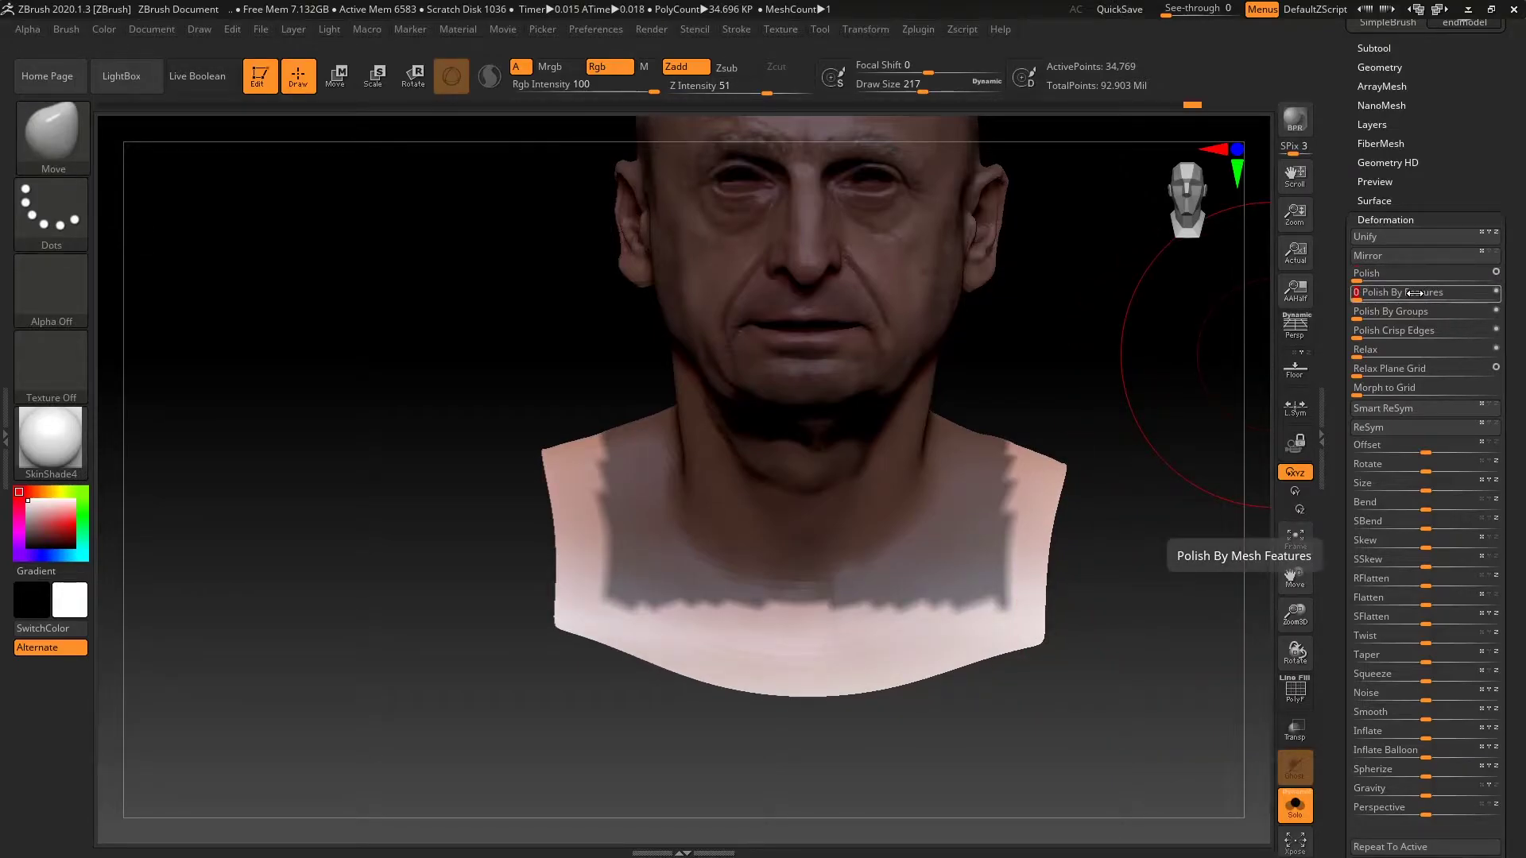
drag(1386, 329, 1428, 330)
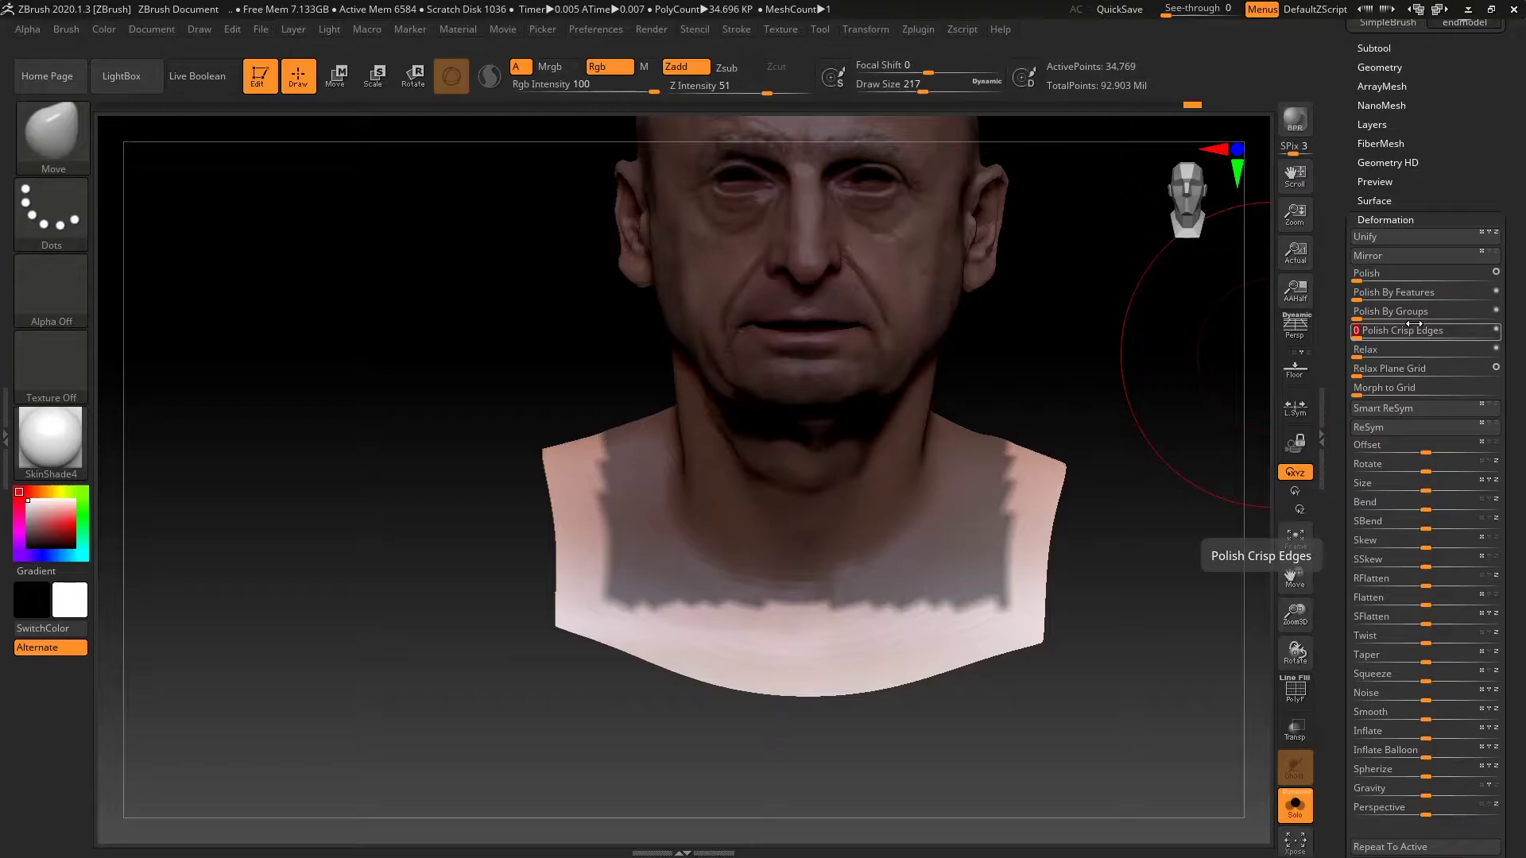
drag(1355, 275, 1431, 275)
Clear the mask and smooth the shoulders down towards the chest
click(1296, 692)
click(1295, 705)
ctrl+right_drag(1189, 577, 1189, 613)
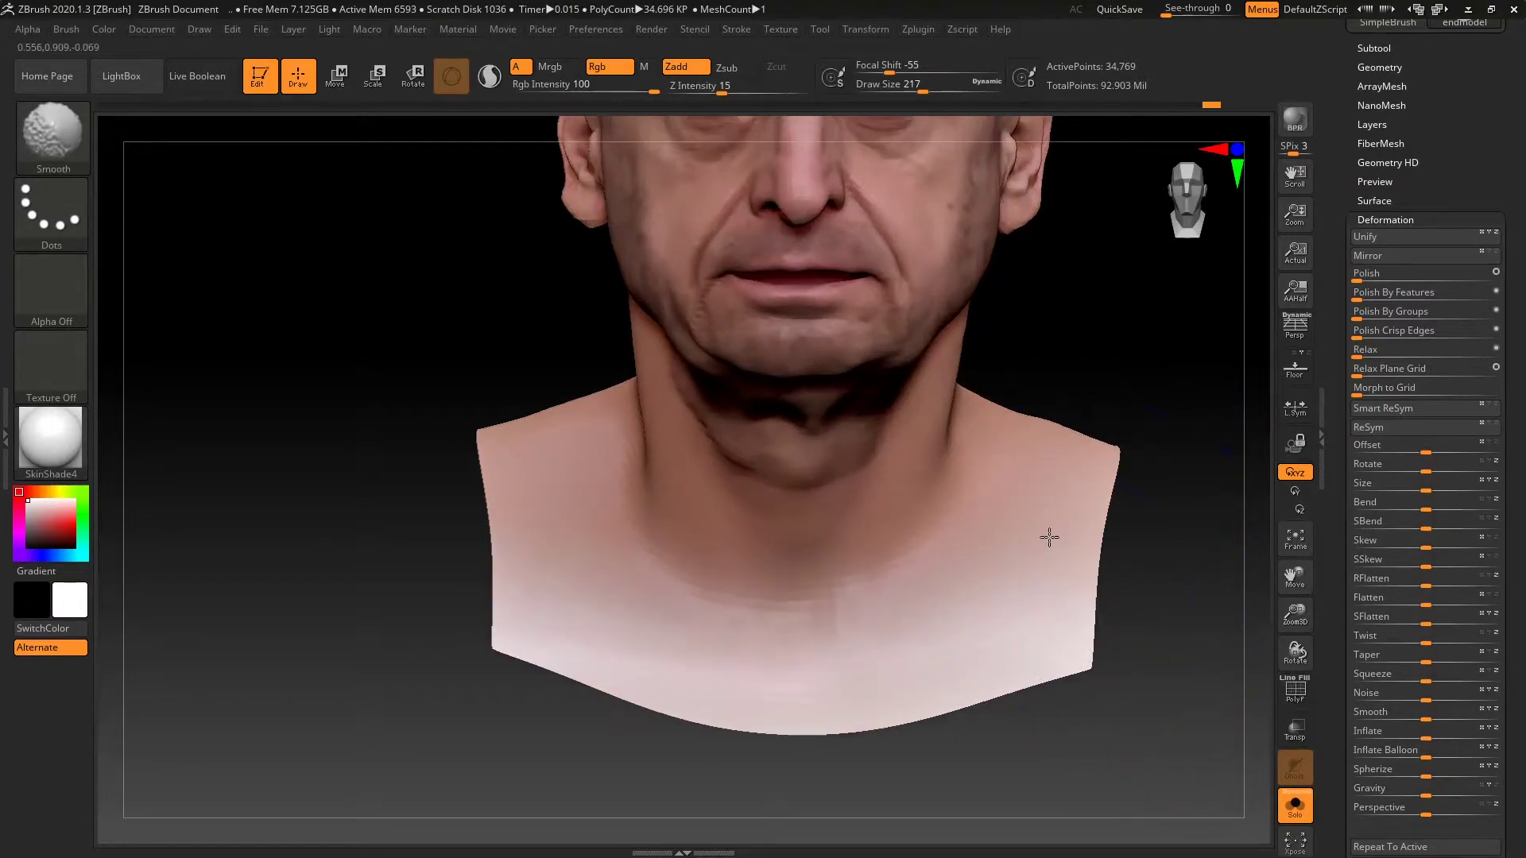
shift+drag(589, 392, 630, 449)
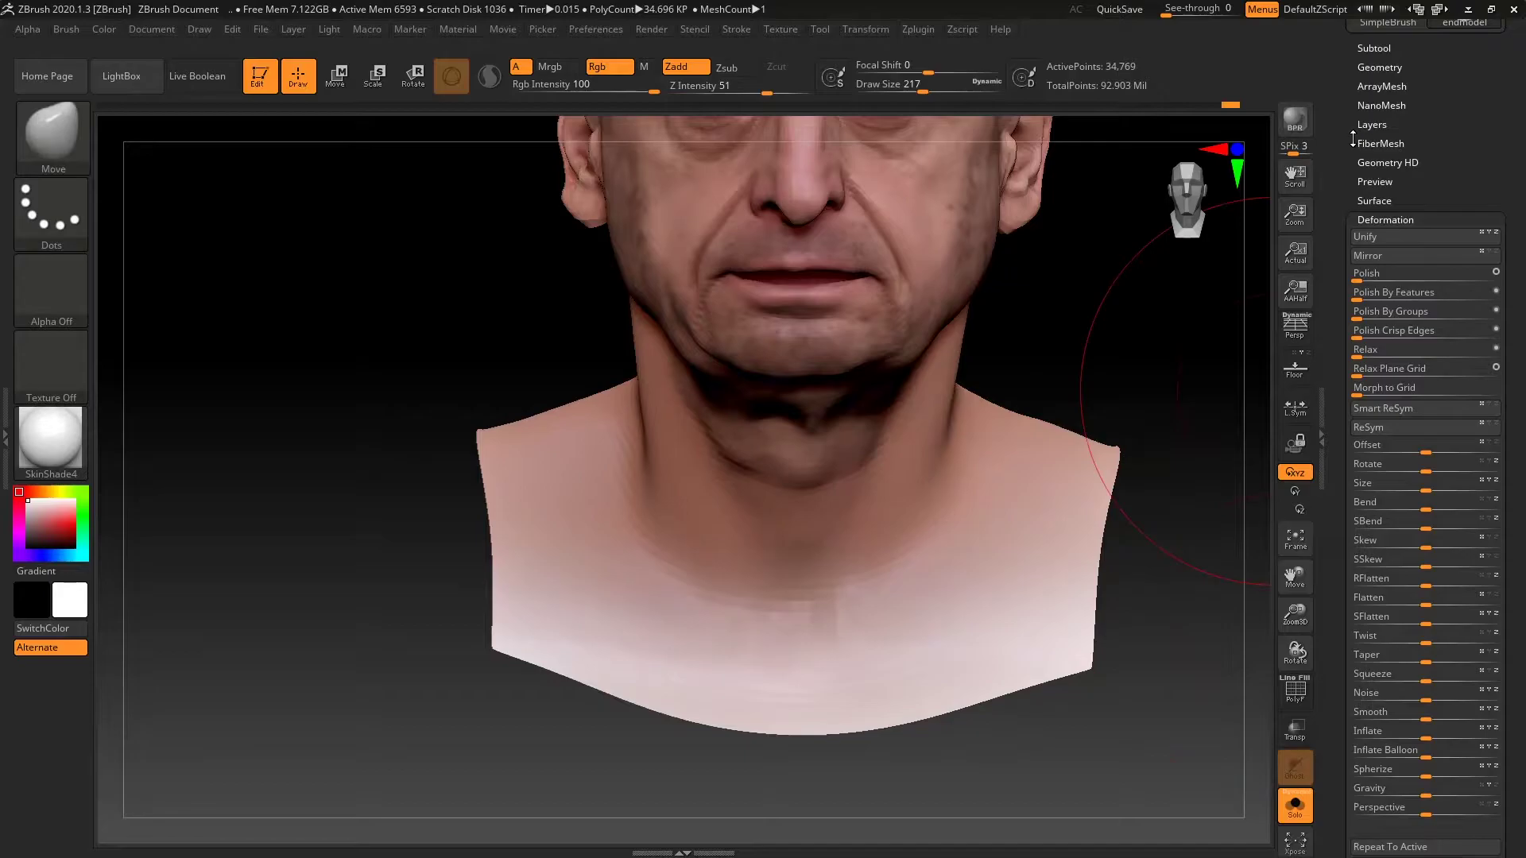
Reproject endmodel with ProjectAll, compare it with the scan, and smooth the lower chest
drag(1352, 140, 1356, 199)
click(1378, 158)
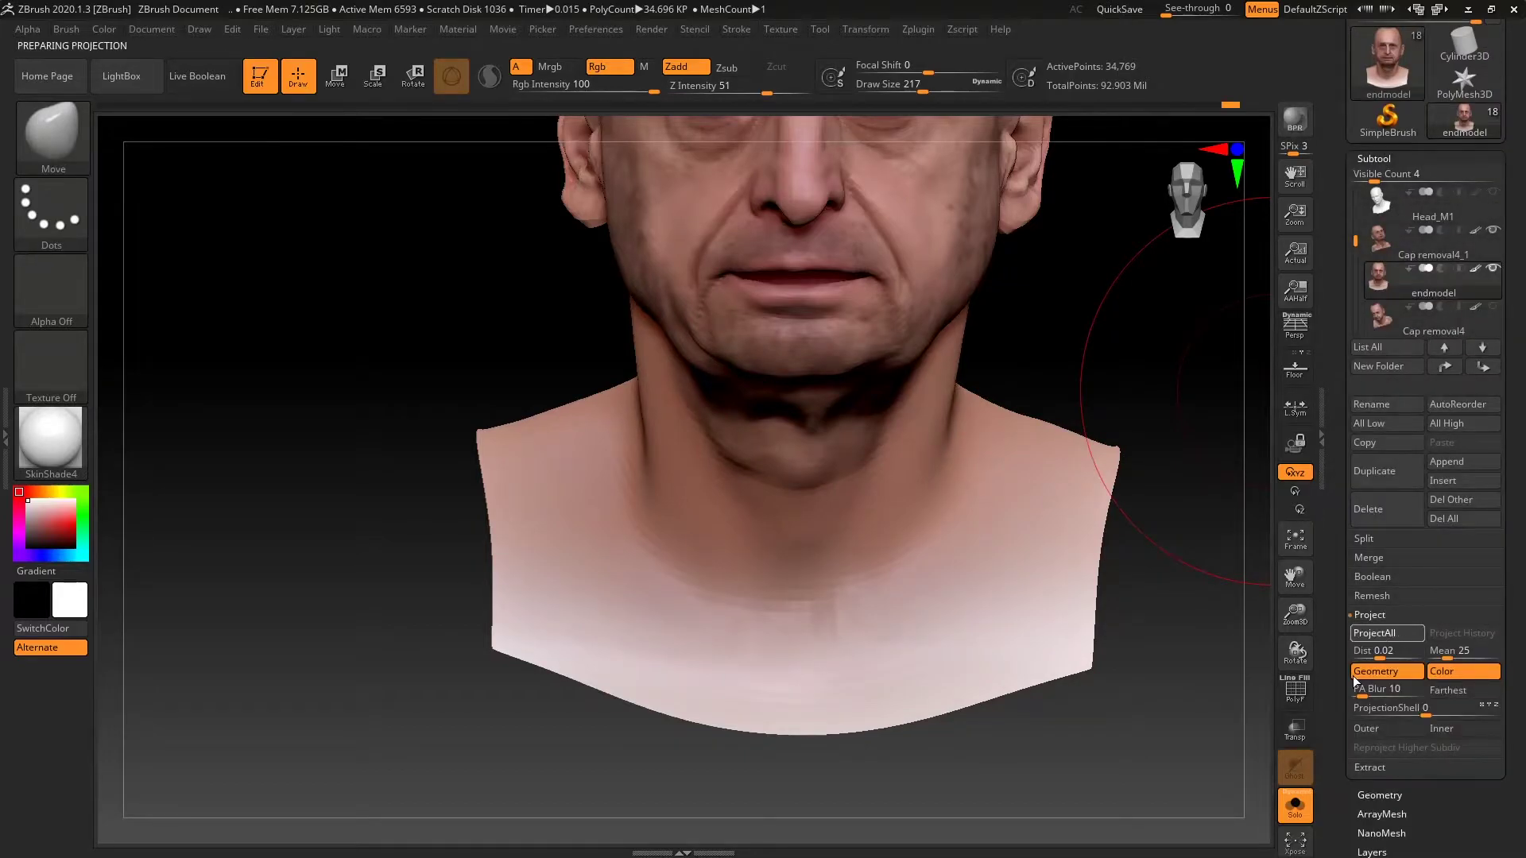
mouse_move(1173, 720)
mouse_down()
mouse_move(1185, 675)
mouse_move(1162, 669)
mouse_up()
click(1295, 805)
click(1294, 805)
mouse_move(1057, 616)
shift+mouse_down()
mouse_move(1007, 583)
mouse_move(681, 651)
mouse_move(946, 695)
shift+mouse_up()
Mask the bust's rim around the shoulders, chest and back, and invert the mask to protect the head and neck
drag(1105, 712, 1174, 591)
drag(1094, 544, 1140, 494)
ctrl+drag(1109, 303, 895, 680)
ctrl+drag(186, 291, 412, 727)
ctrl+drag(272, 769, 1123, 561)
drag(1185, 500, 1073, 520)
ctrl+drag(1122, 437, 901, 692)
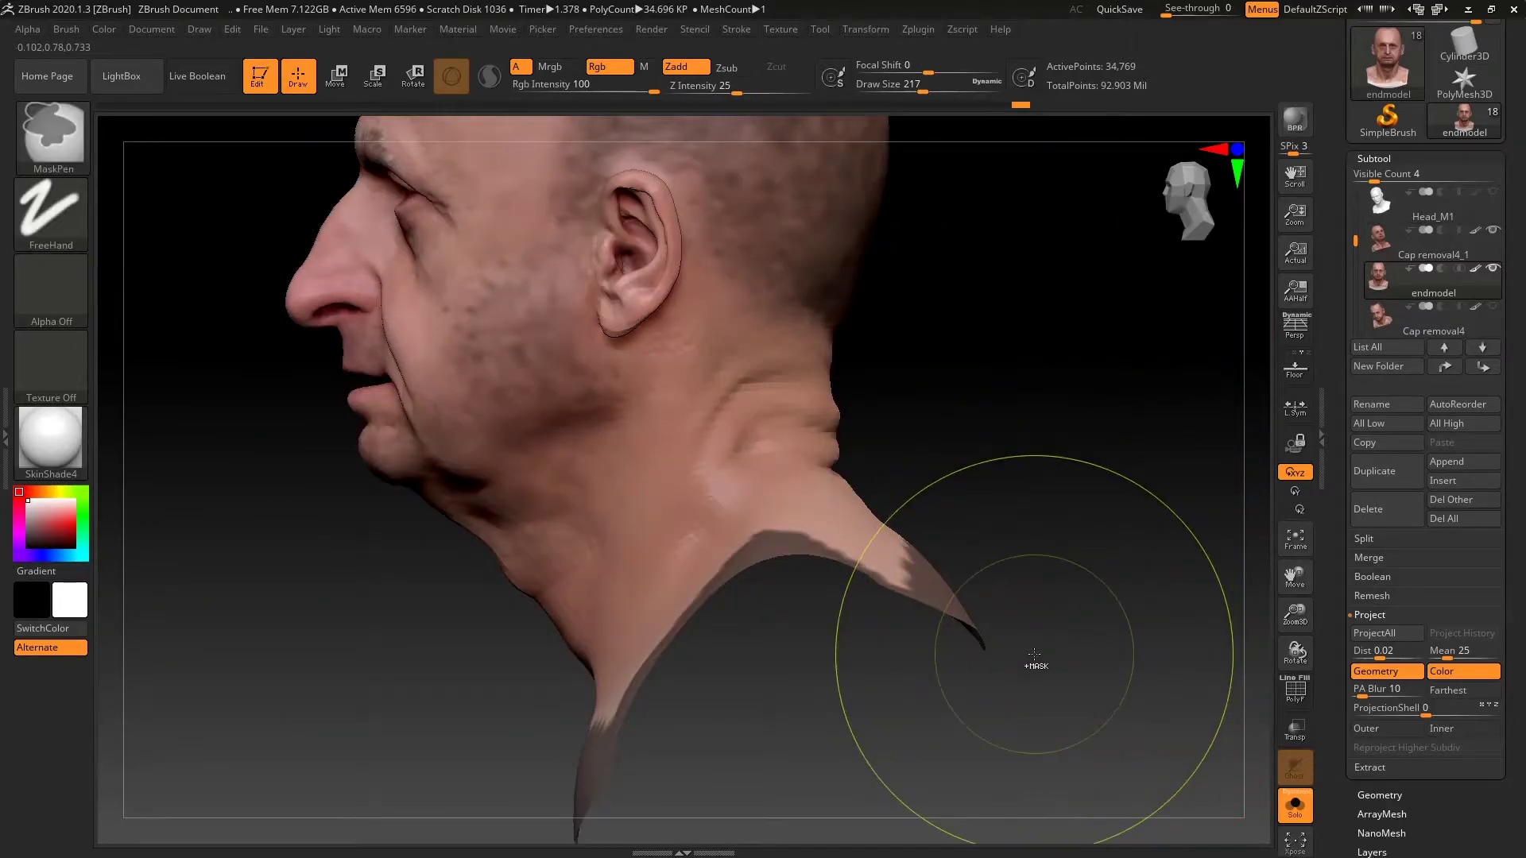
ctrl+click(1033, 655)
Polish the unmasked rim of the bust with the Polish deformation
scroll(1417, 676, down, 5)
scroll(1417, 675, down, 3)
scroll(1438, 620, down, 2)
scroll(1404, 656, up, 3)
click(1415, 577)
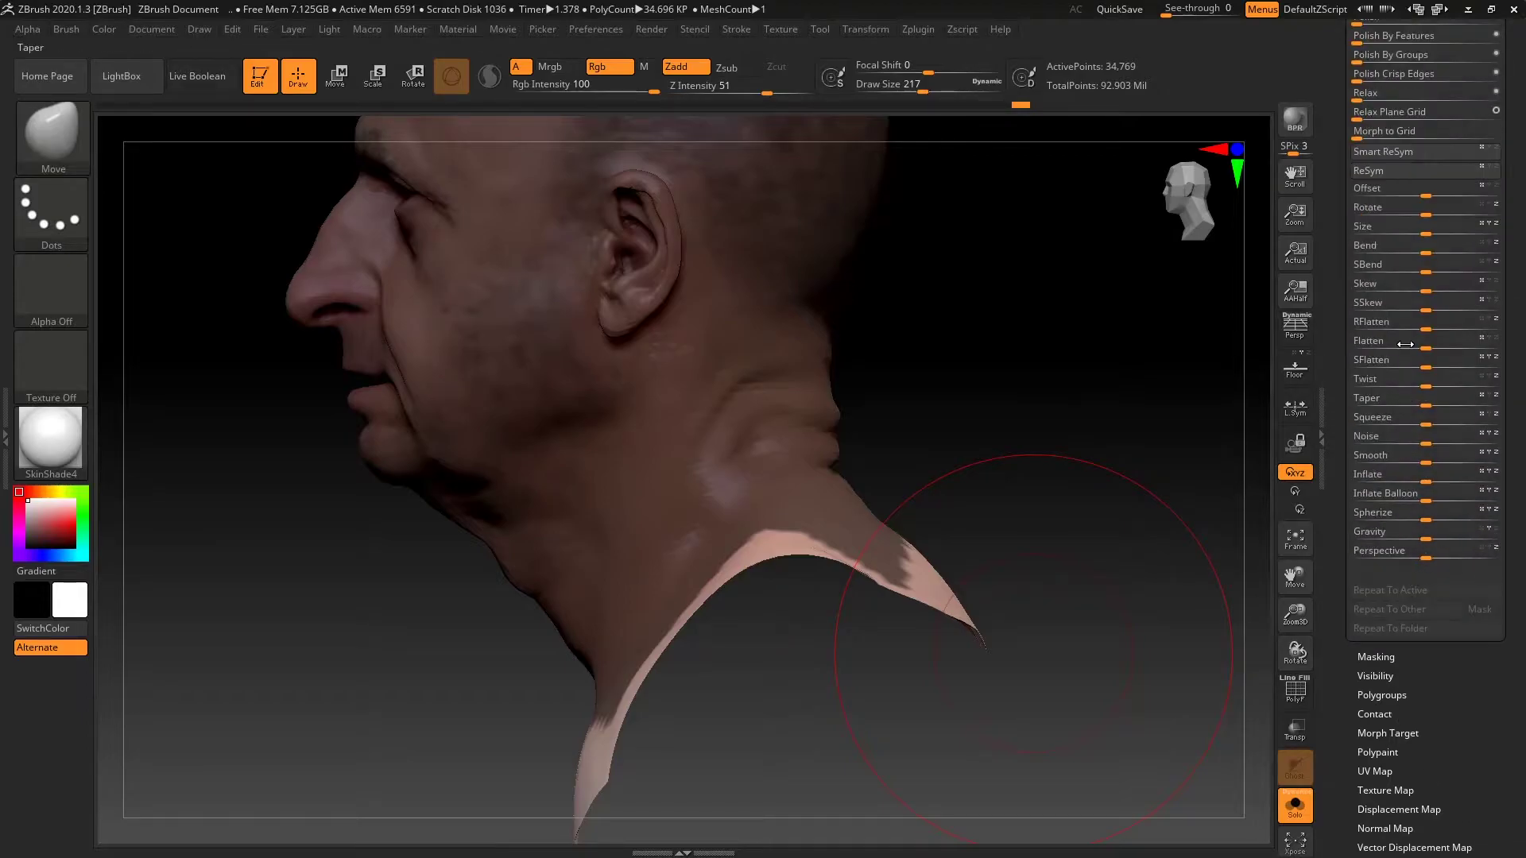
scroll(1351, 223, up, 4)
click(1376, 150)
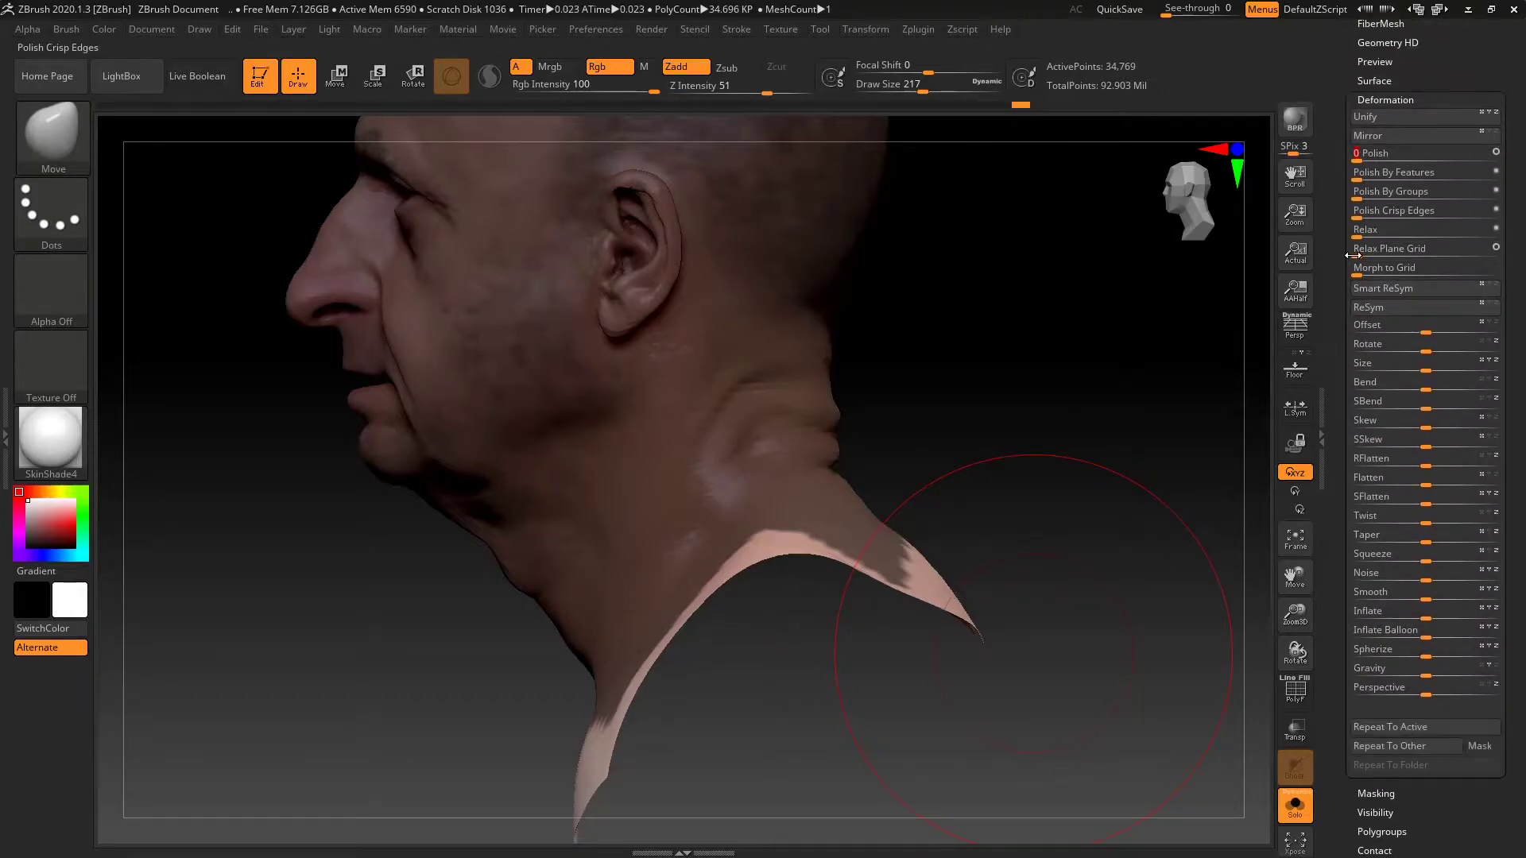
Clear the mask, show the scan, and set the Move brush's draw size to 202
ctrl+drag(1120, 456, 1056, 556)
click(1294, 805)
key(b)
key(m)
key(v)
key(space)
drag(1087, 488, 1073, 488)
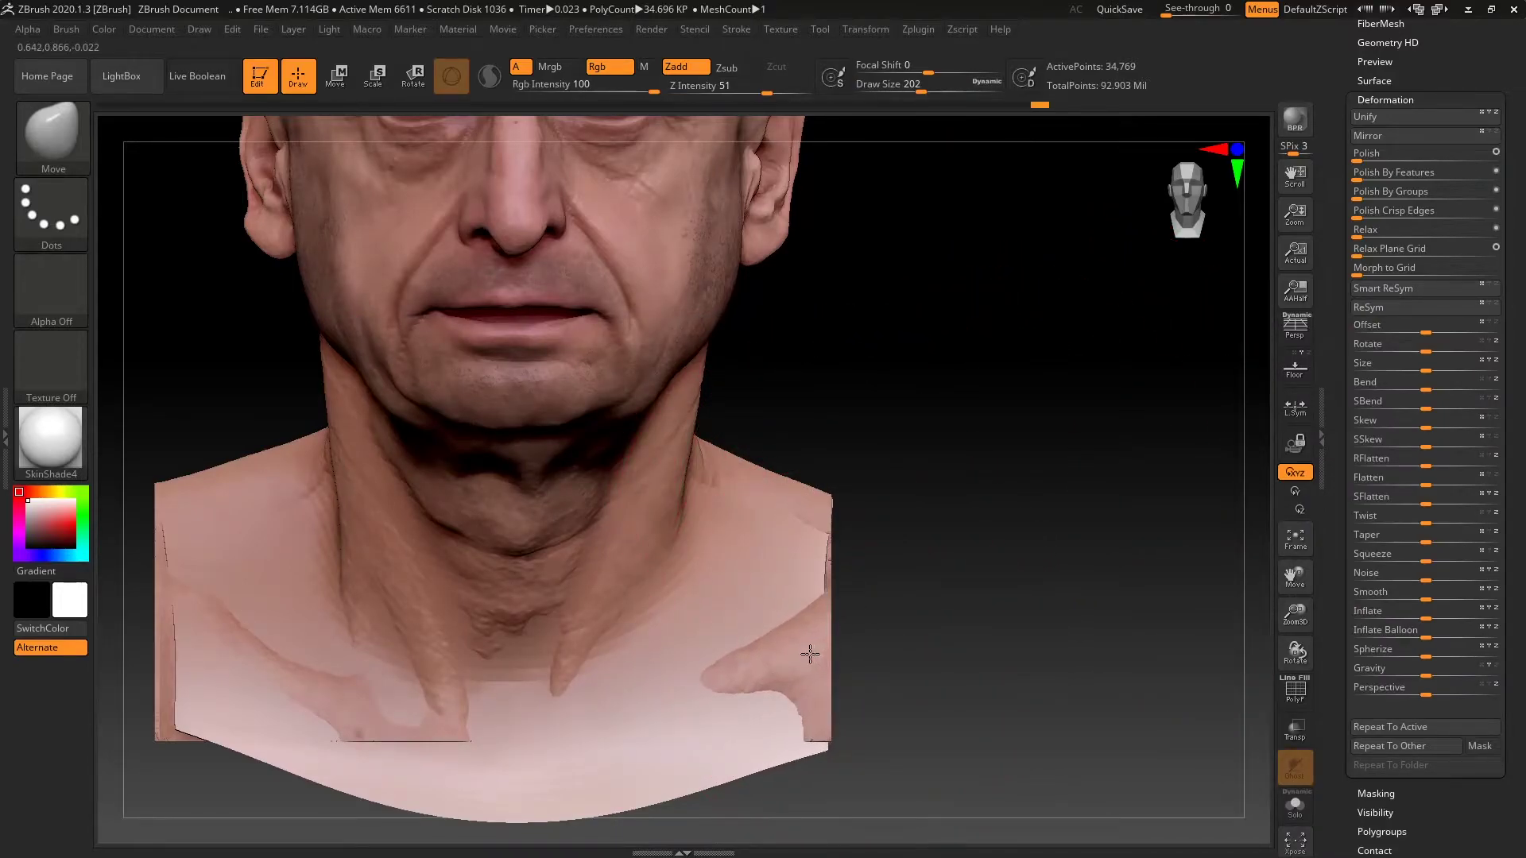
Move endmodel's shoulder sides and chest surface to fit the scan's side edges
drag(819, 649, 845, 639)
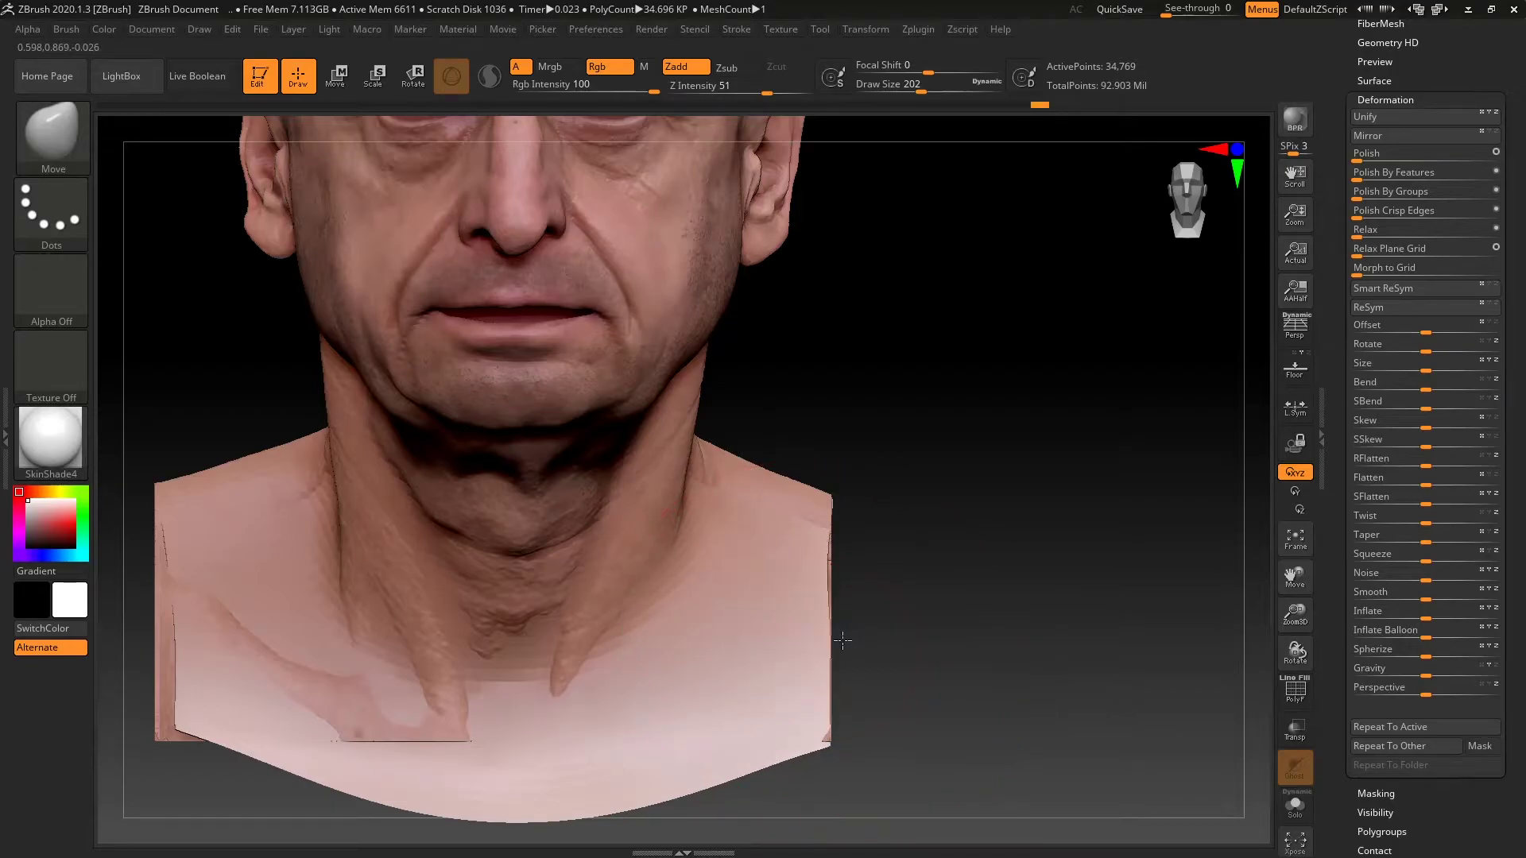
drag(948, 560, 907, 636)
mouse_move(1090, 517)
mouse_down()
mouse_move(1085, 630)
mouse_move(953, 499)
mouse_up()
drag(1037, 673, 841, 581)
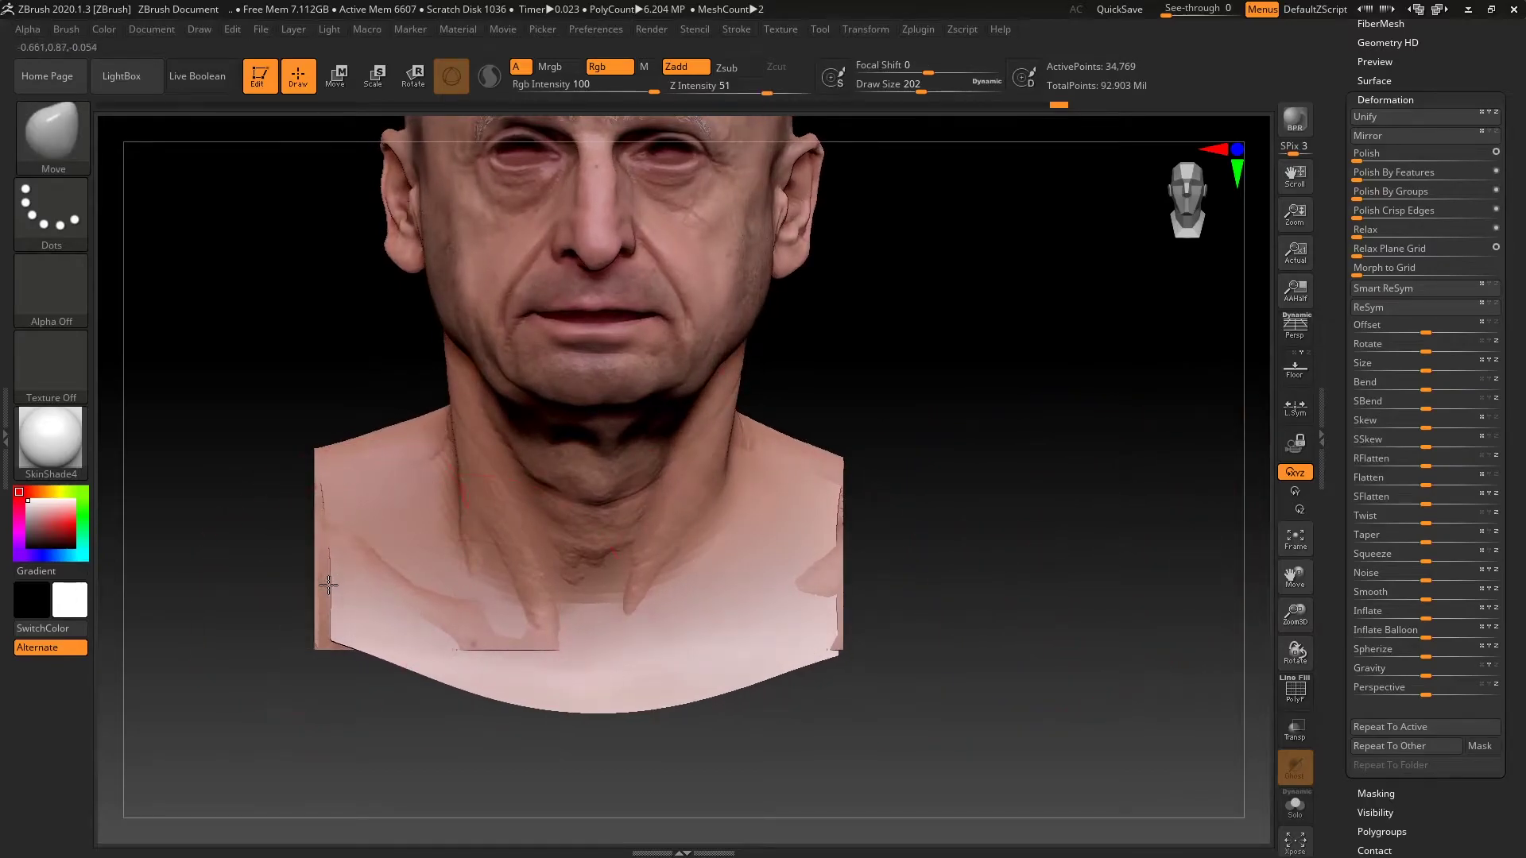
drag(312, 590, 1057, 510)
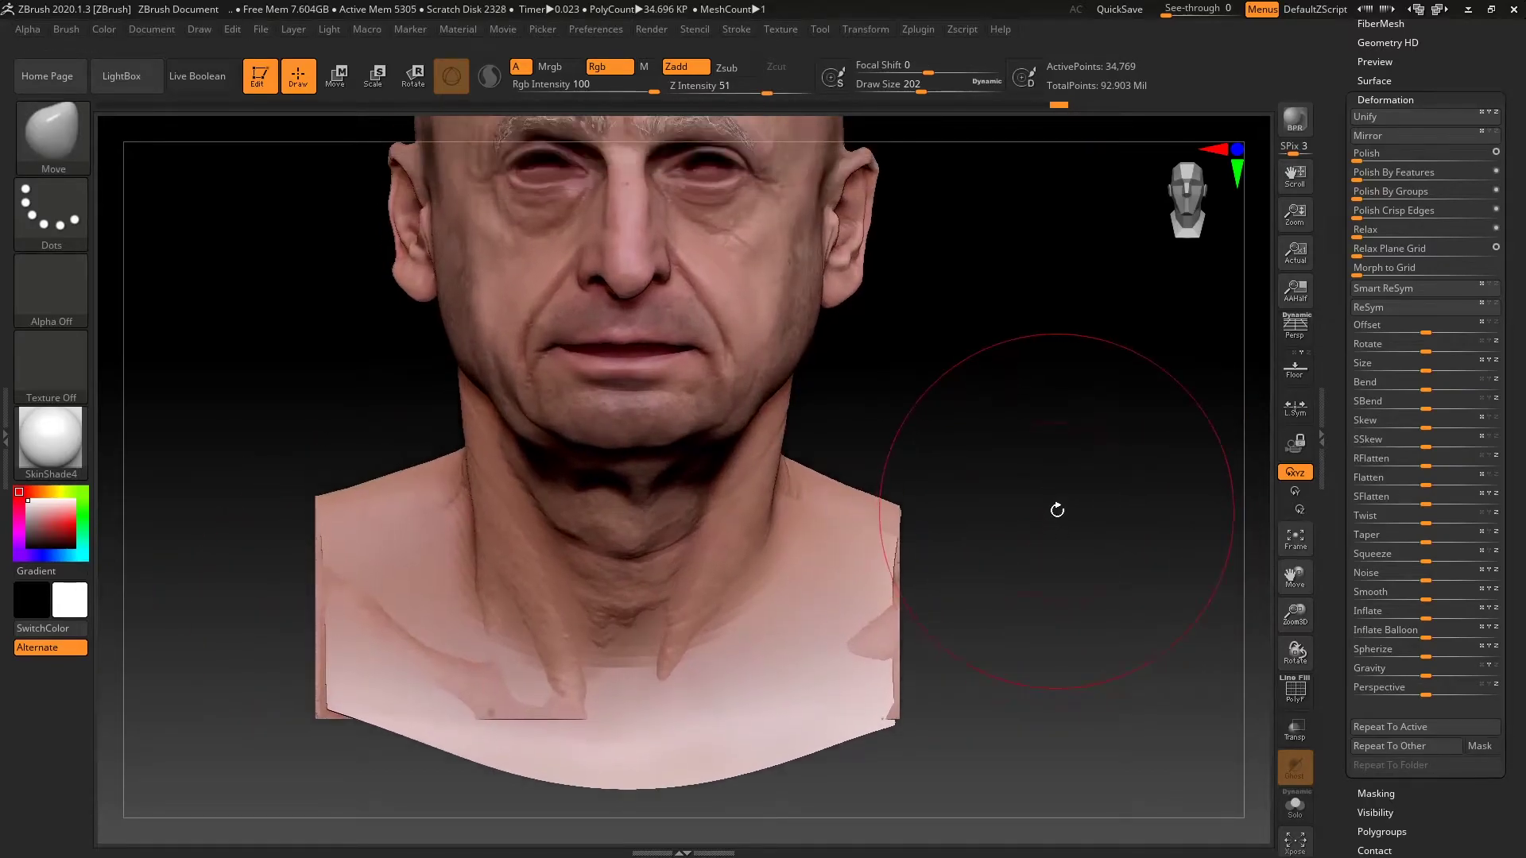
mouse_move(884, 665)
mouse_down()
mouse_move(1083, 487)
mouse_move(1084, 586)
mouse_move(916, 549)
mouse_up()
mouse_move(1005, 349)
mouse_down()
mouse_move(1031, 439)
mouse_move(1066, 255)
mouse_move(1077, 446)
mouse_move(1121, 308)
mouse_up()
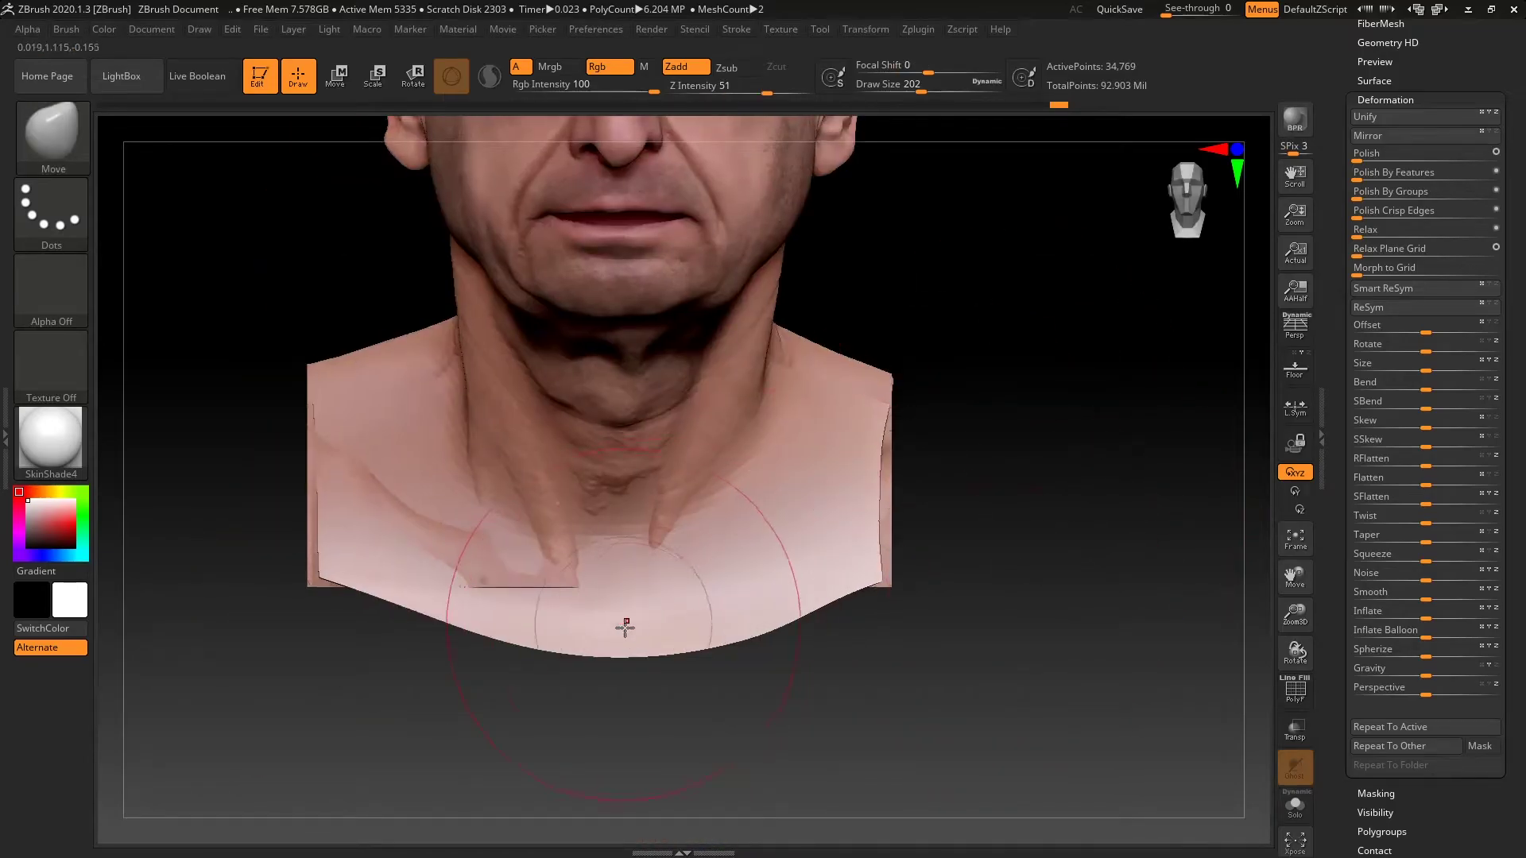
mouse_move(623, 624)
mouse_down()
mouse_move(632, 574)
mouse_move(699, 556)
mouse_up()
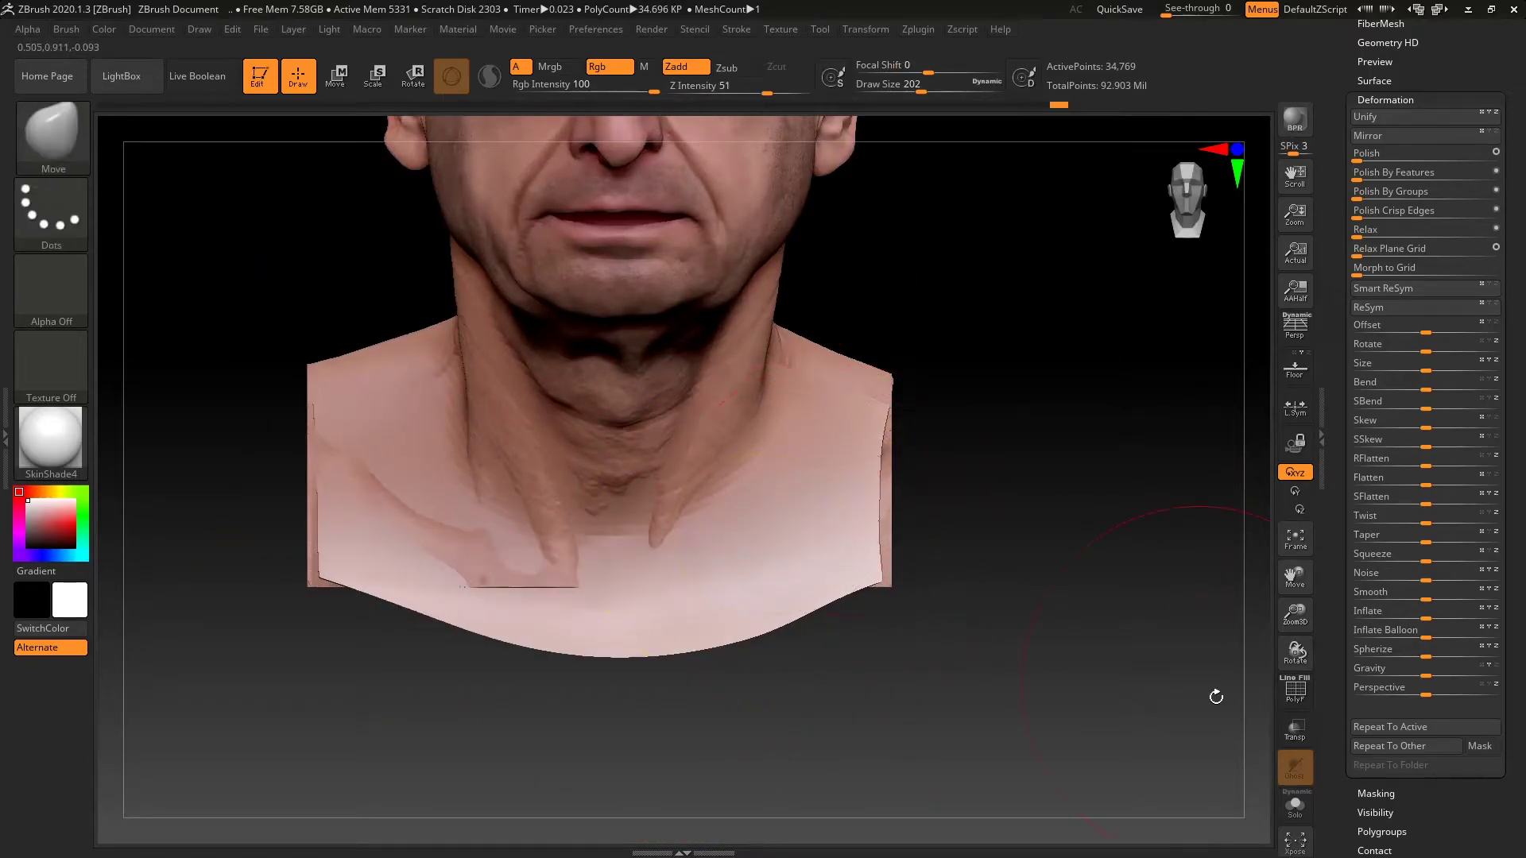
Set the draw size to 228 and move the bust's lower edge up above the scan's bottom cut
click(1295, 688)
click(1294, 688)
key(space)
drag(741, 519, 759, 518)
drag(626, 642, 632, 493)
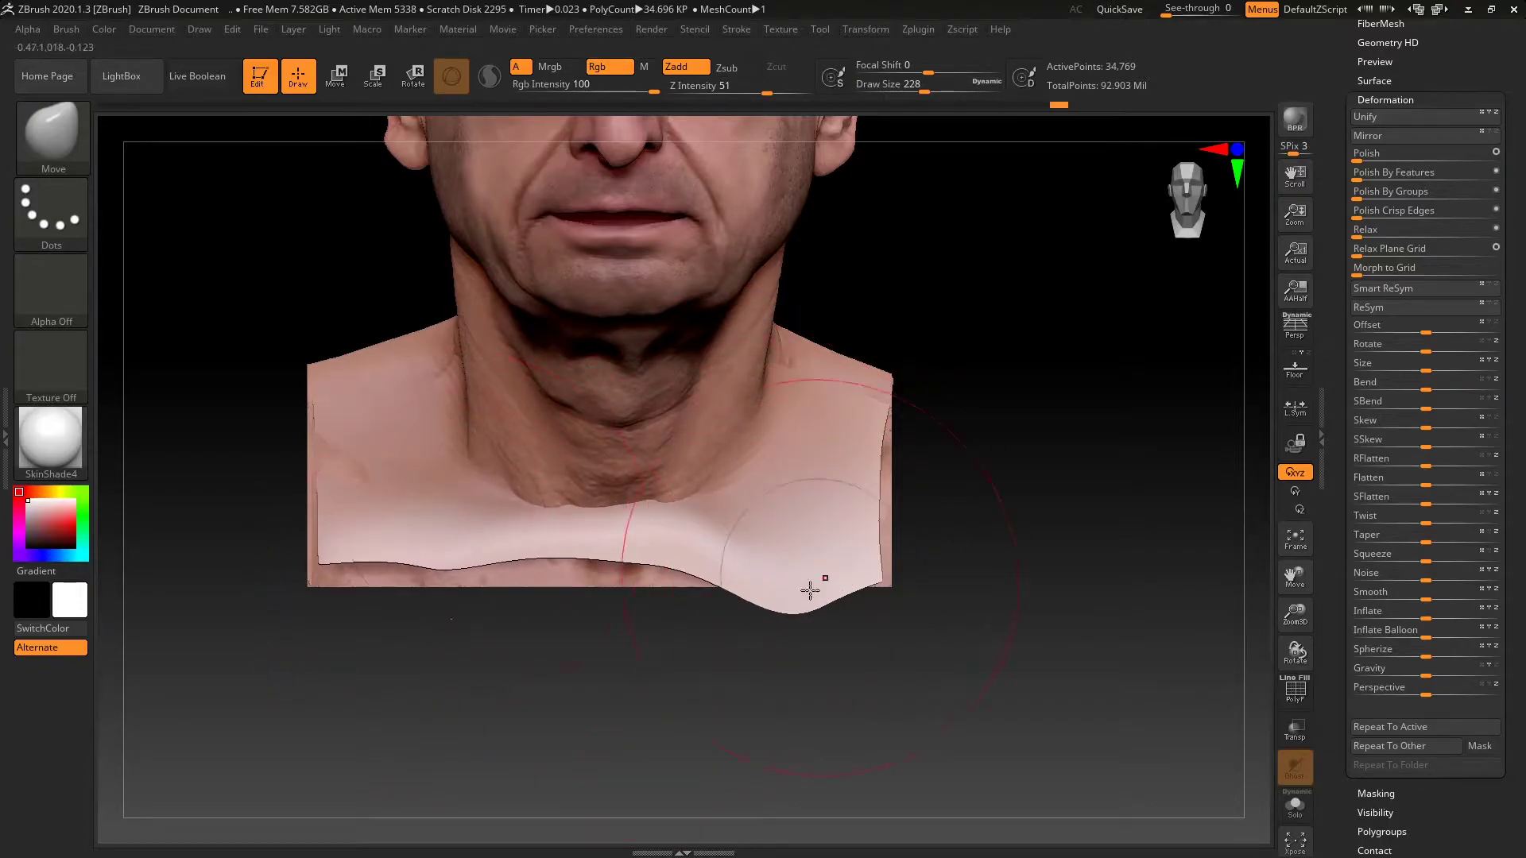
drag(810, 589, 810, 503)
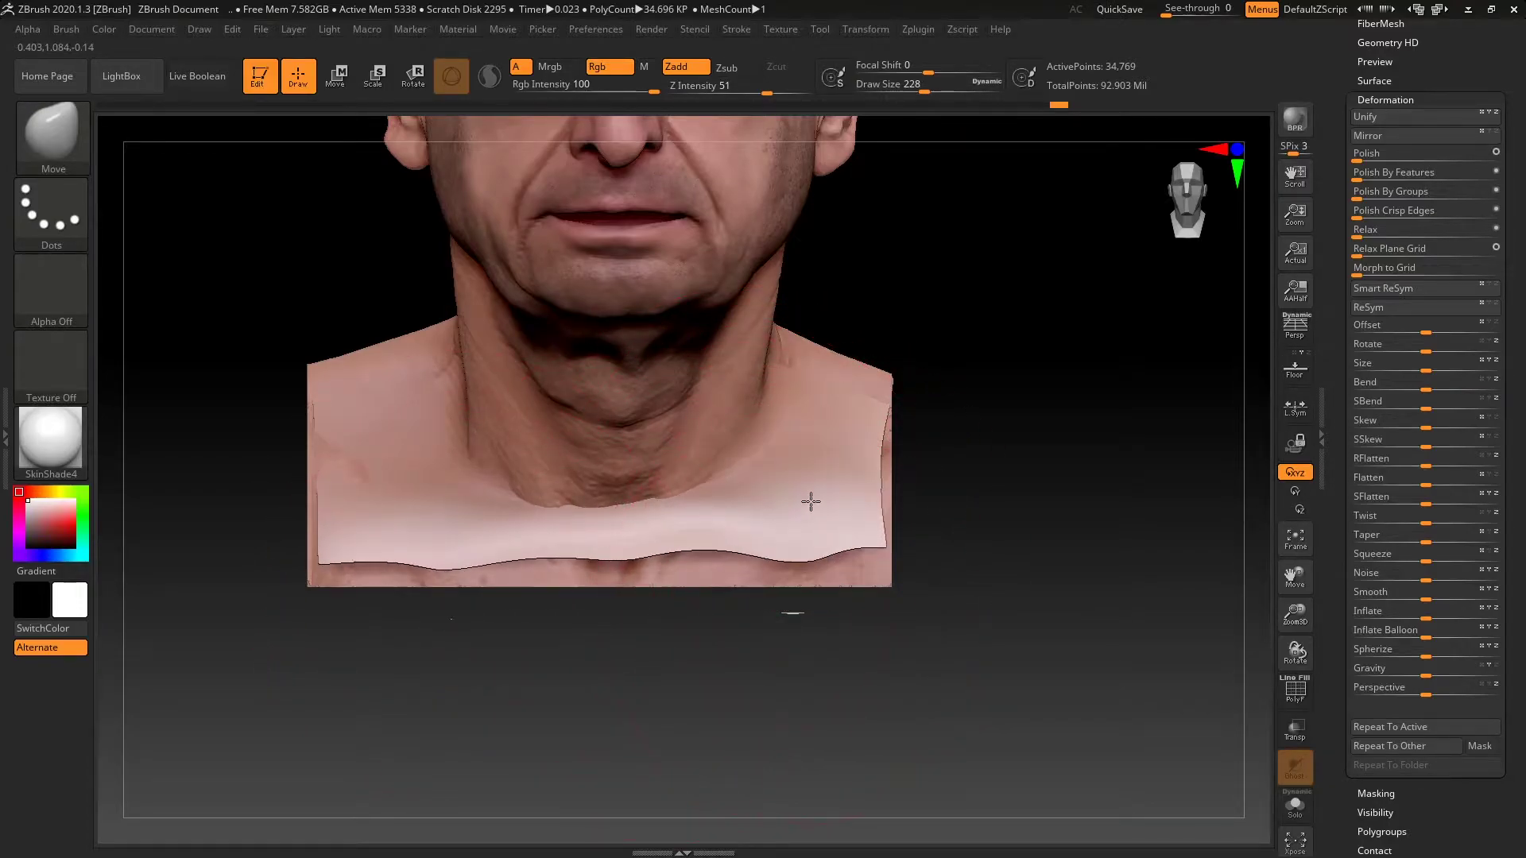
Mask the lower chest strip, invert the mask, and straighten its edge with Polish and Polish By Features
alt+drag(1015, 498, 1010, 521)
ctrl+drag(249, 675, 1004, 512)
key(ctrl)
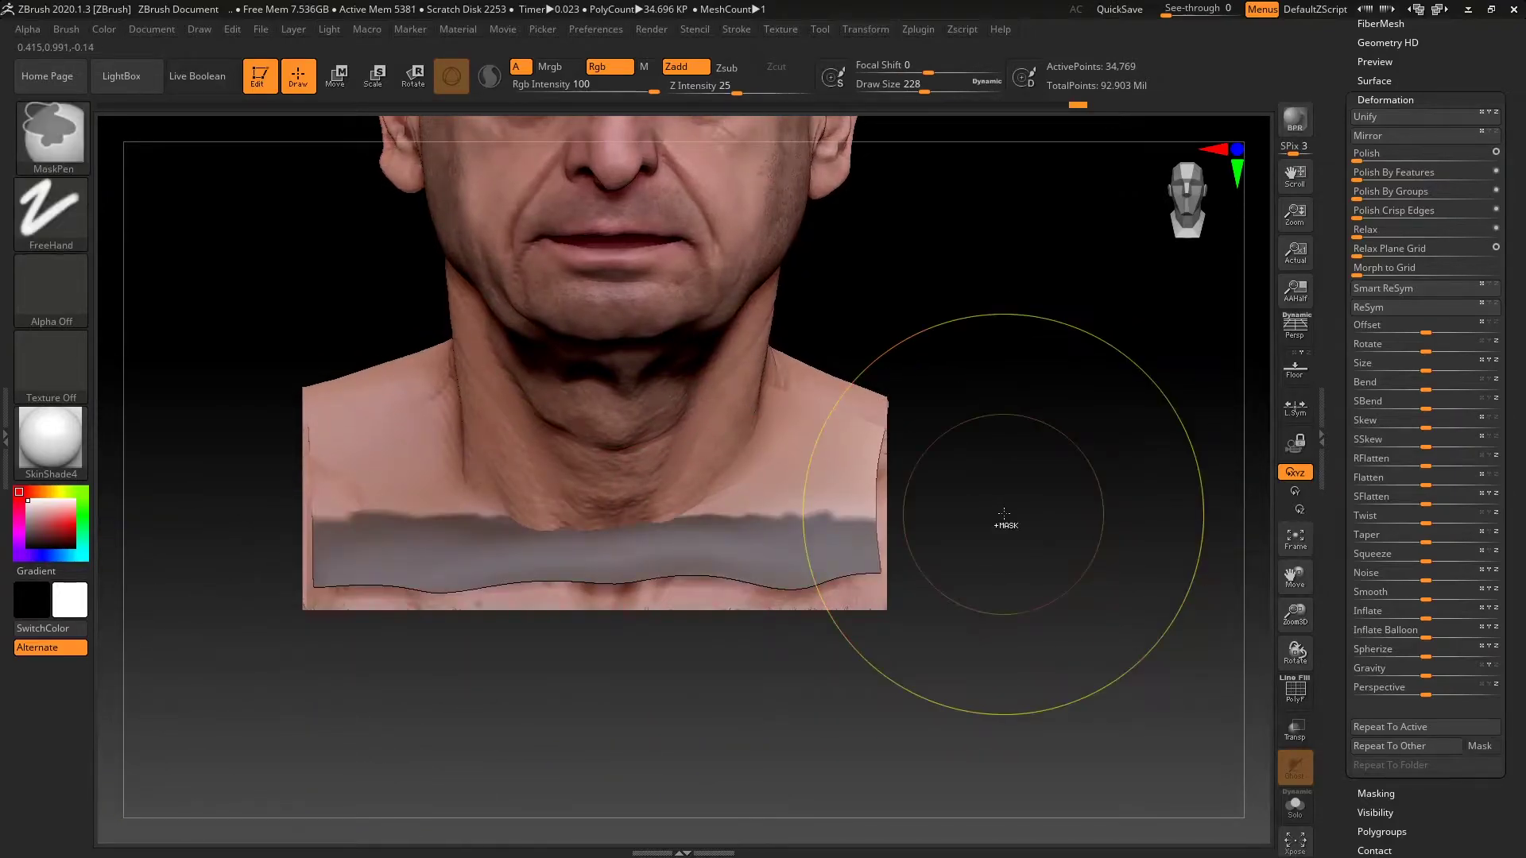
ctrl+click(1004, 513)
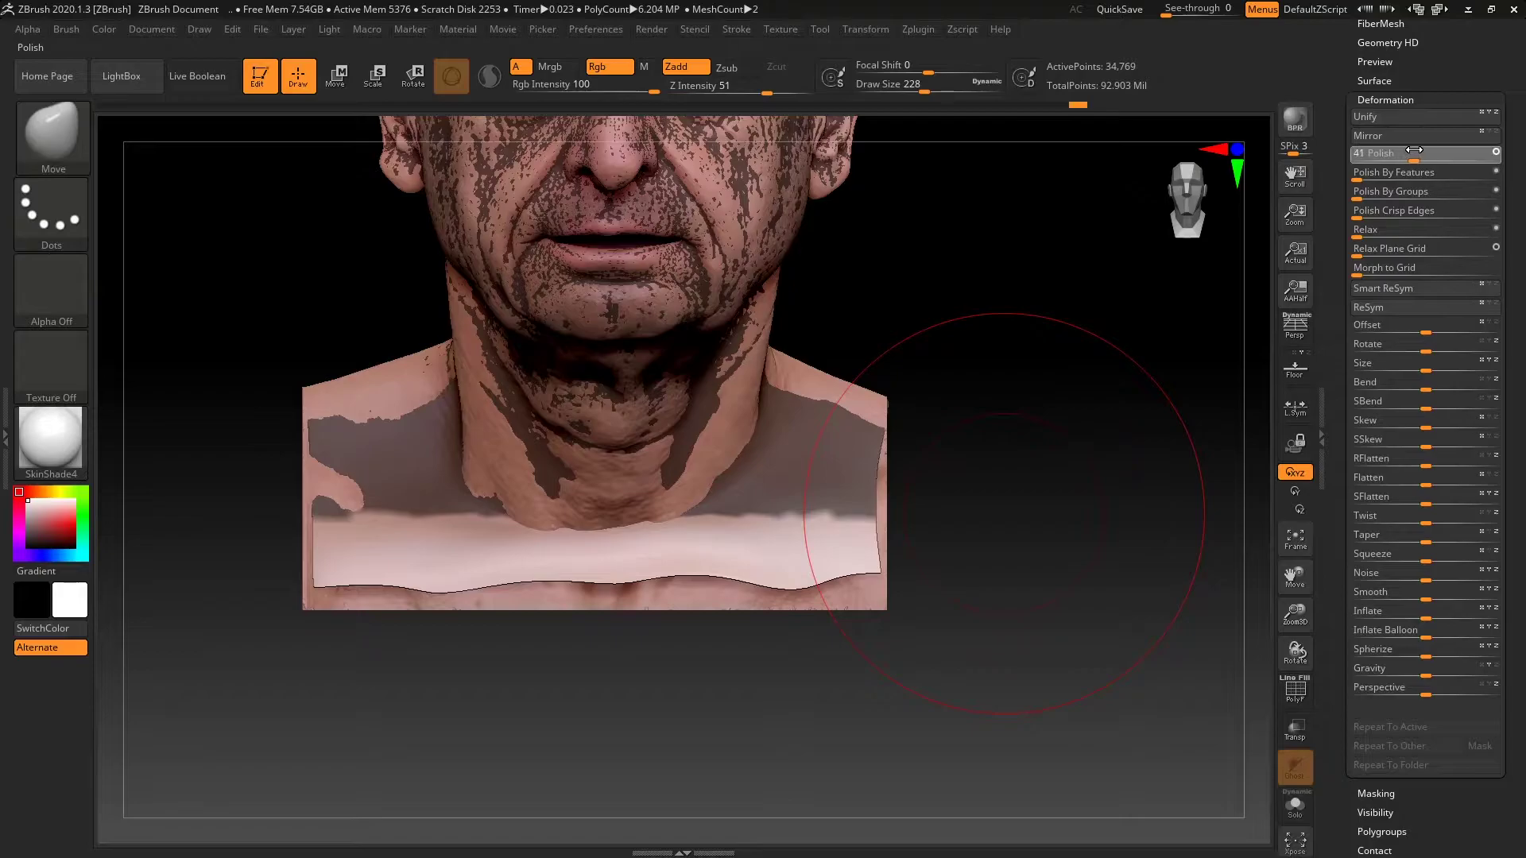
drag(1414, 149, 1415, 151)
click(1399, 136)
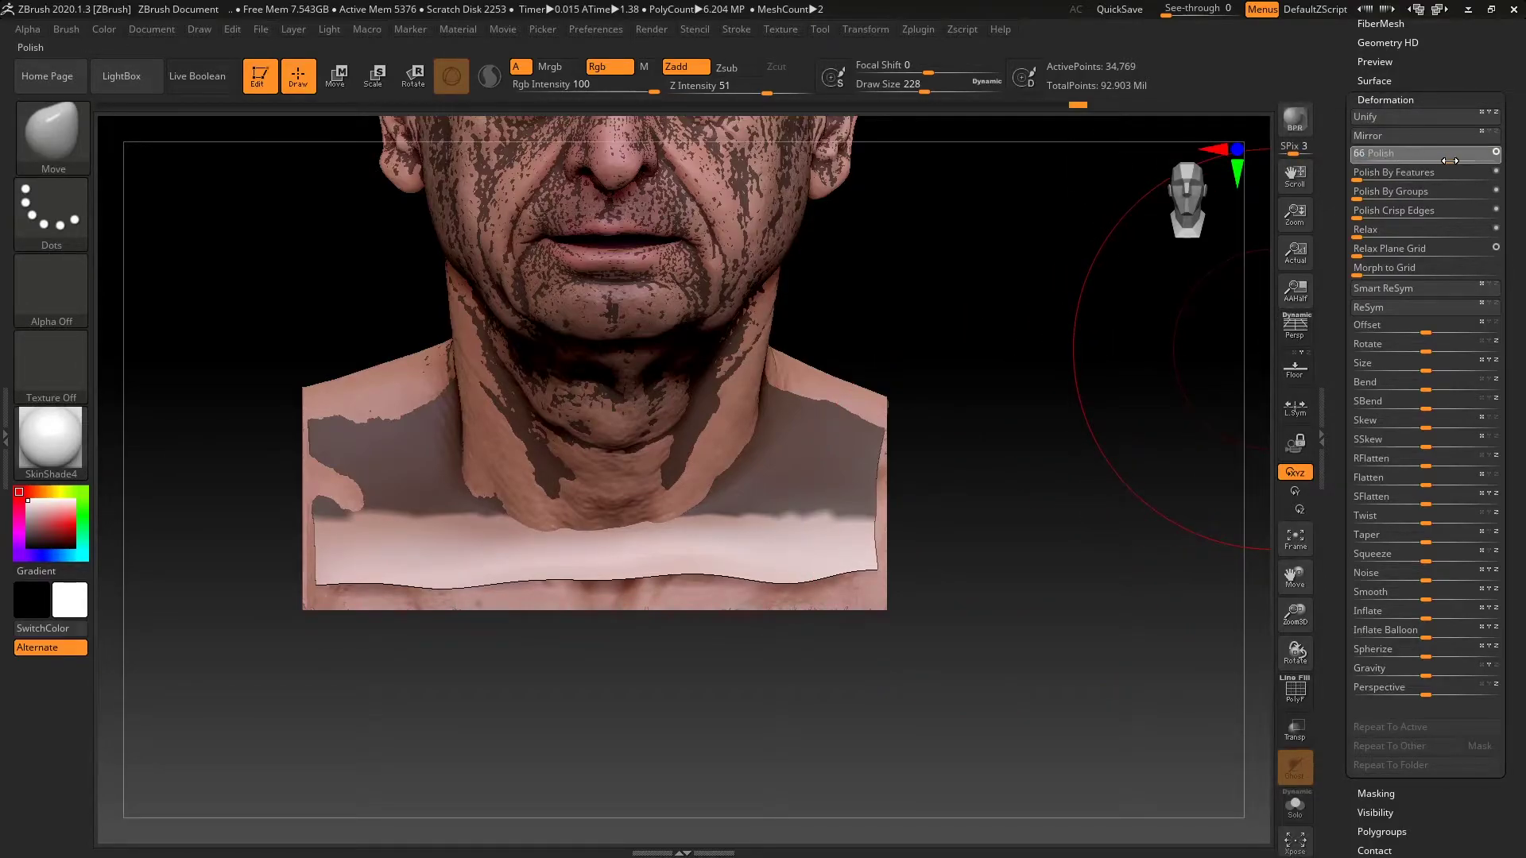
drag(1447, 160, 1445, 162)
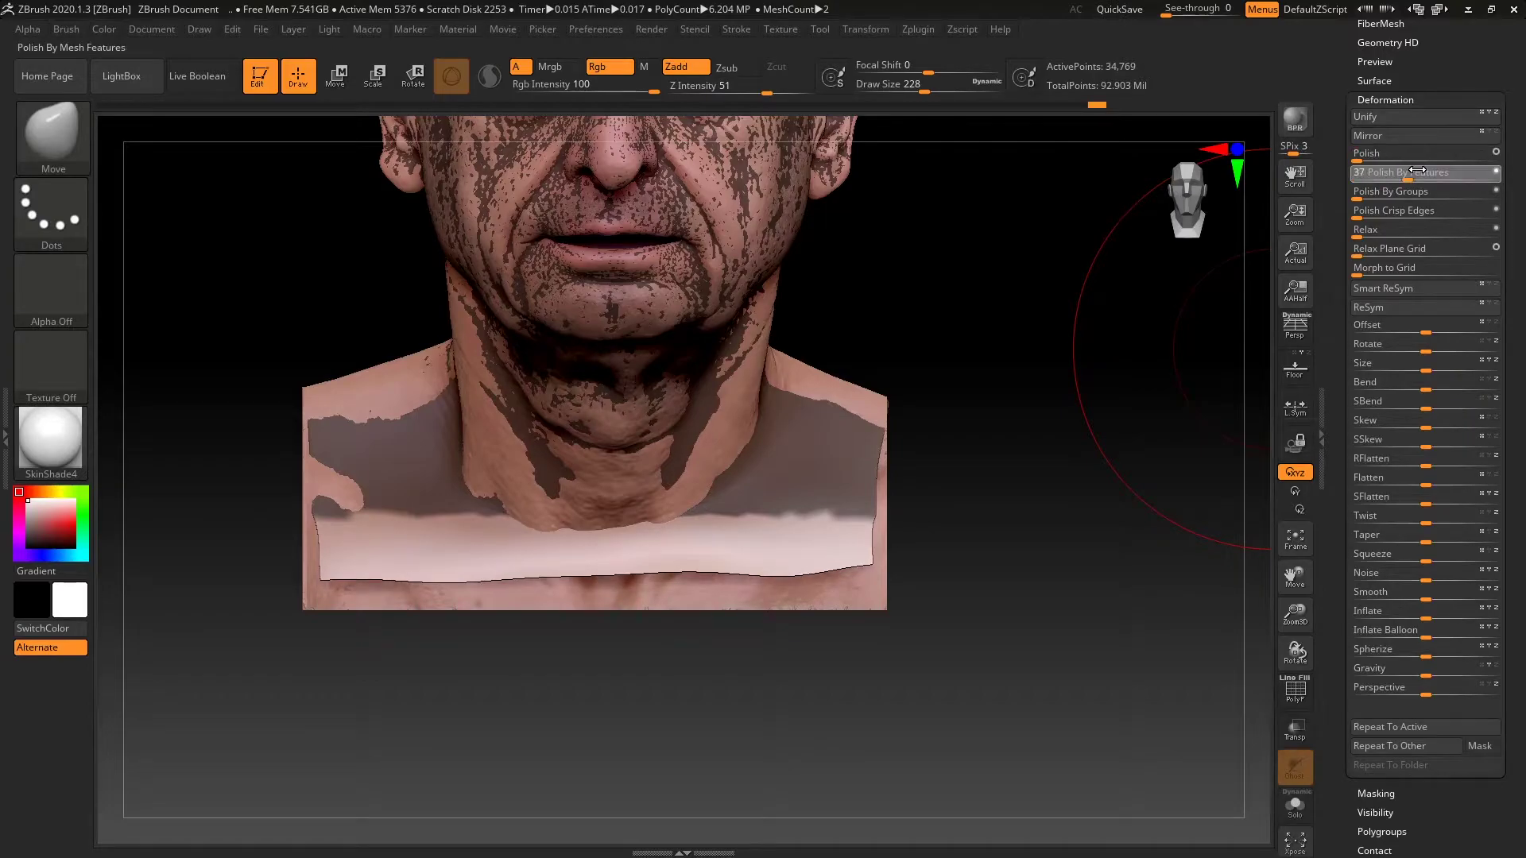
drag(1118, 435, 1165, 412)
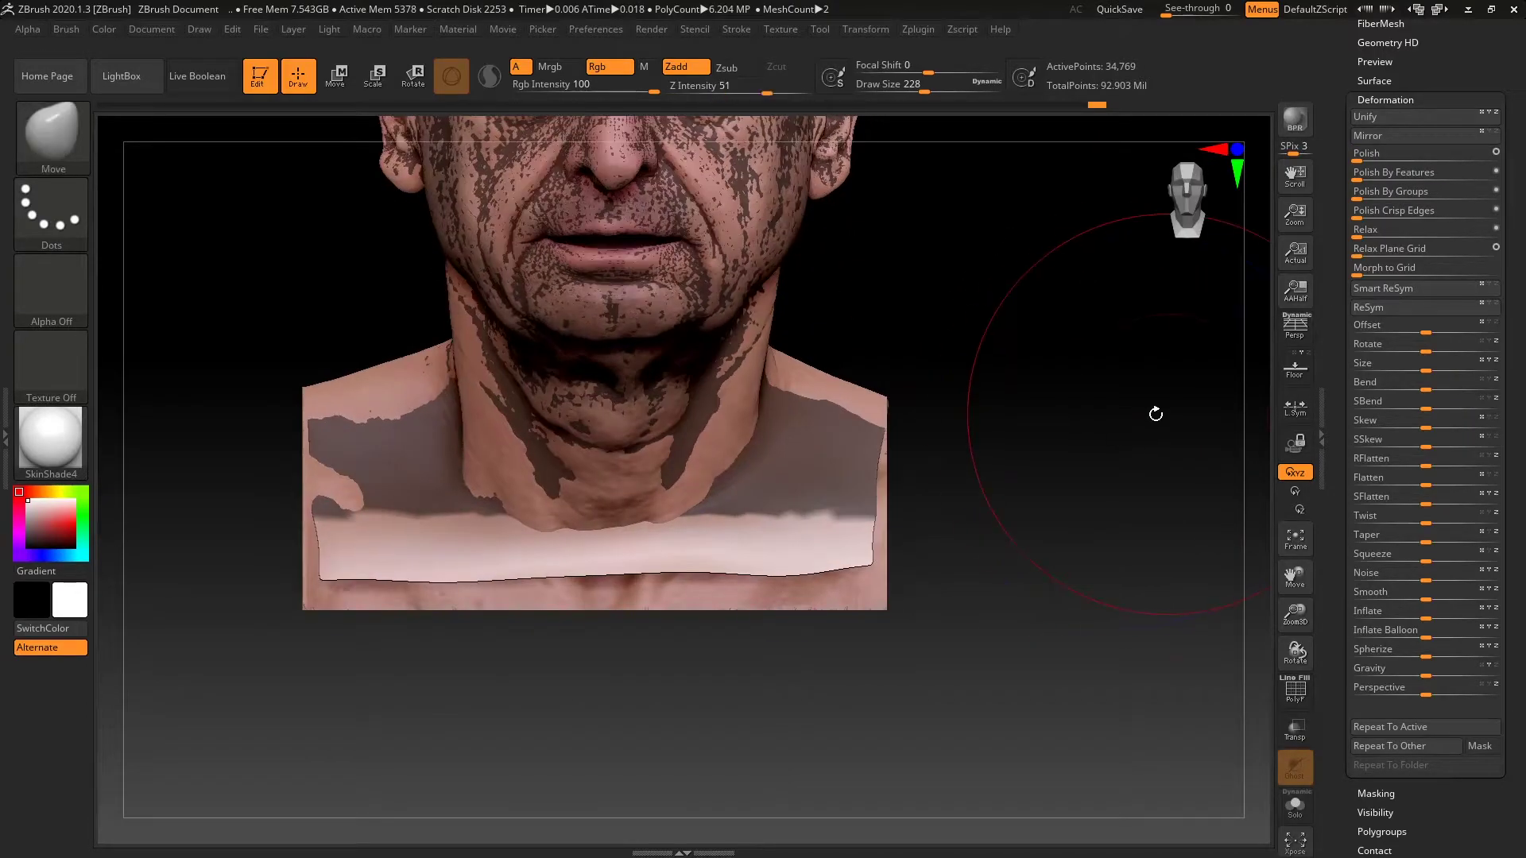
Move the bust's lower front edge onto the scan surface as seen from below, and clear the mask
drag(941, 507, 1000, 337)
mouse_move(658, 576)
mouse_down()
mouse_move(643, 624)
mouse_move(636, 592)
mouse_up()
drag(508, 549, 497, 585)
drag(385, 526, 378, 562)
mouse_move(1025, 425)
mouse_down()
mouse_move(1054, 502)
mouse_move(1027, 412)
mouse_up()
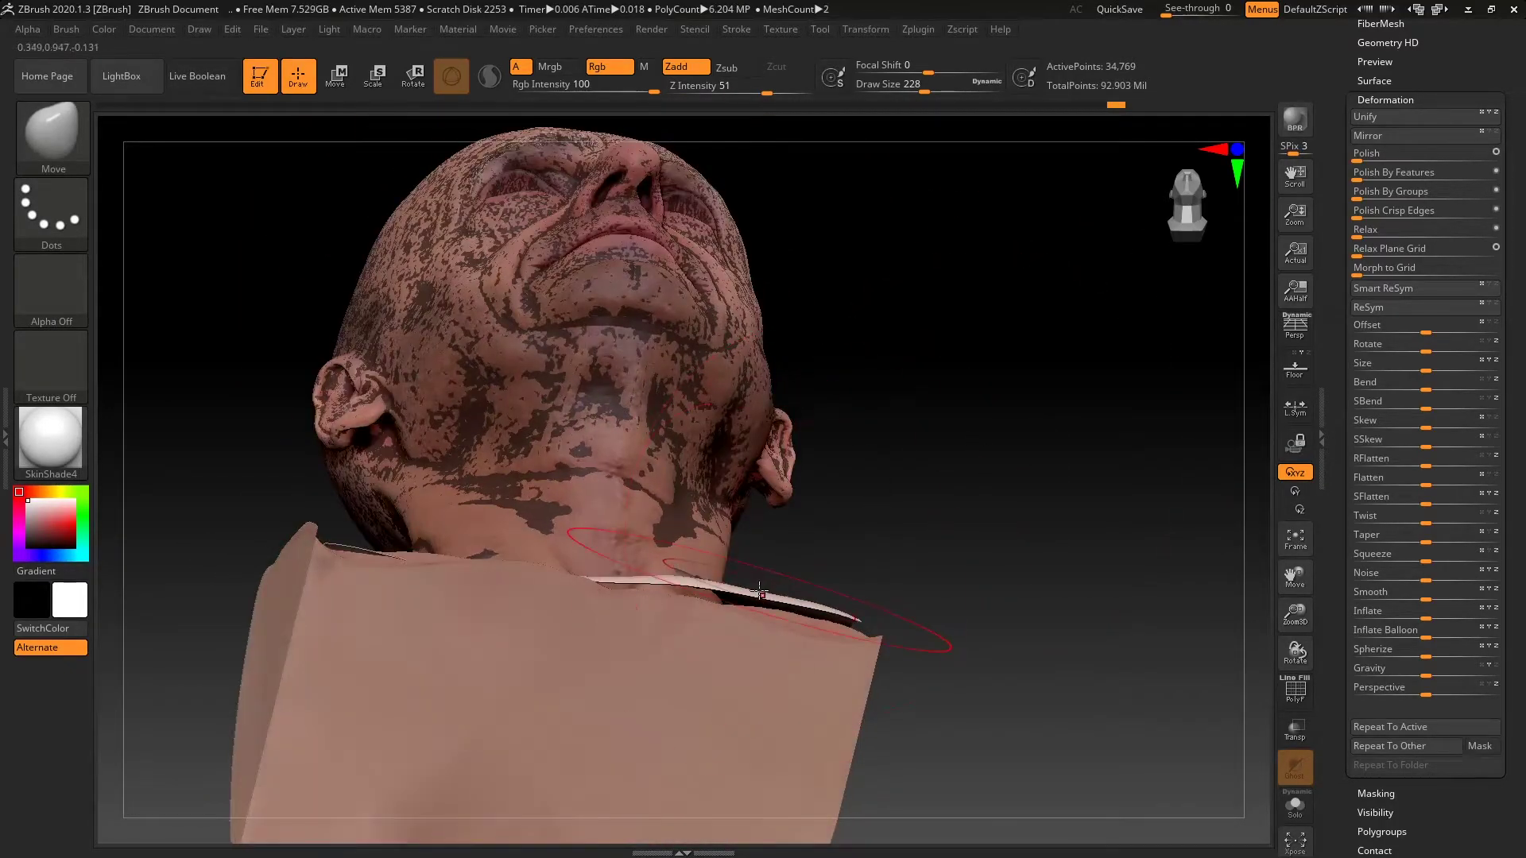
drag(861, 511, 914, 637)
mouse_move(999, 533)
ctrl+mouse_down()
mouse_move(1028, 569)
mouse_move(818, 552)
ctrl+mouse_up()
Show the polygroup wireframe and examine how endmodel's bust overlaps the scan from the front
mouse_move(984, 557)
mouse_down()
mouse_move(1049, 623)
mouse_move(985, 613)
mouse_move(1081, 605)
mouse_move(999, 398)
mouse_up()
drag(897, 395, 1026, 426)
click(1295, 688)
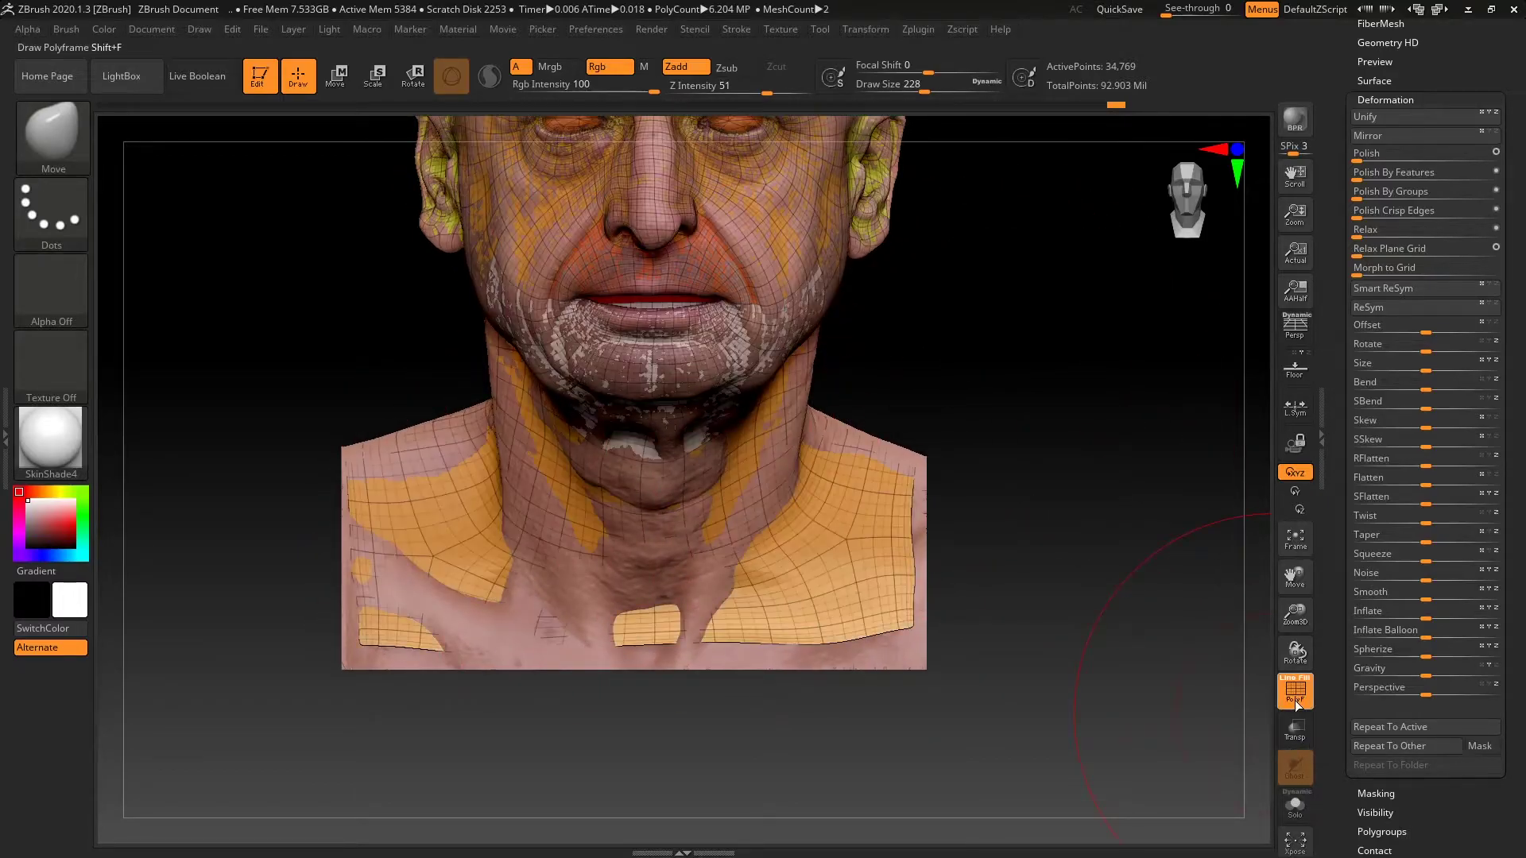
drag(349, 436, 375, 439)
shift+drag(1094, 421, 1102, 415)
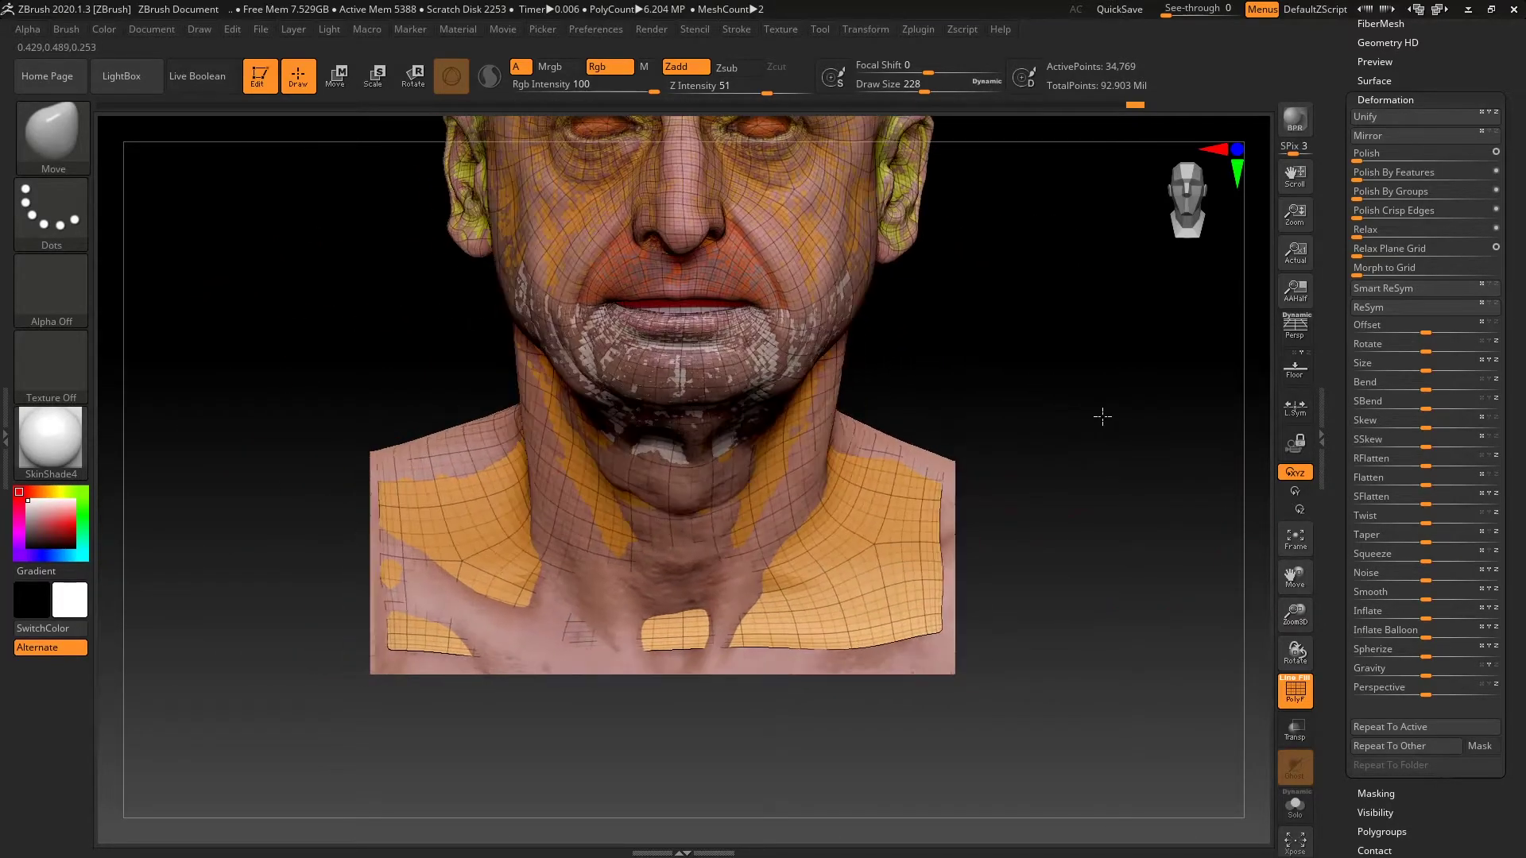
Project the scan's geometry and color onto endmodel with distance 0.02, and isolate endmodel to inspect the bust
drag(1374, 79, 1368, 162)
click(1379, 131)
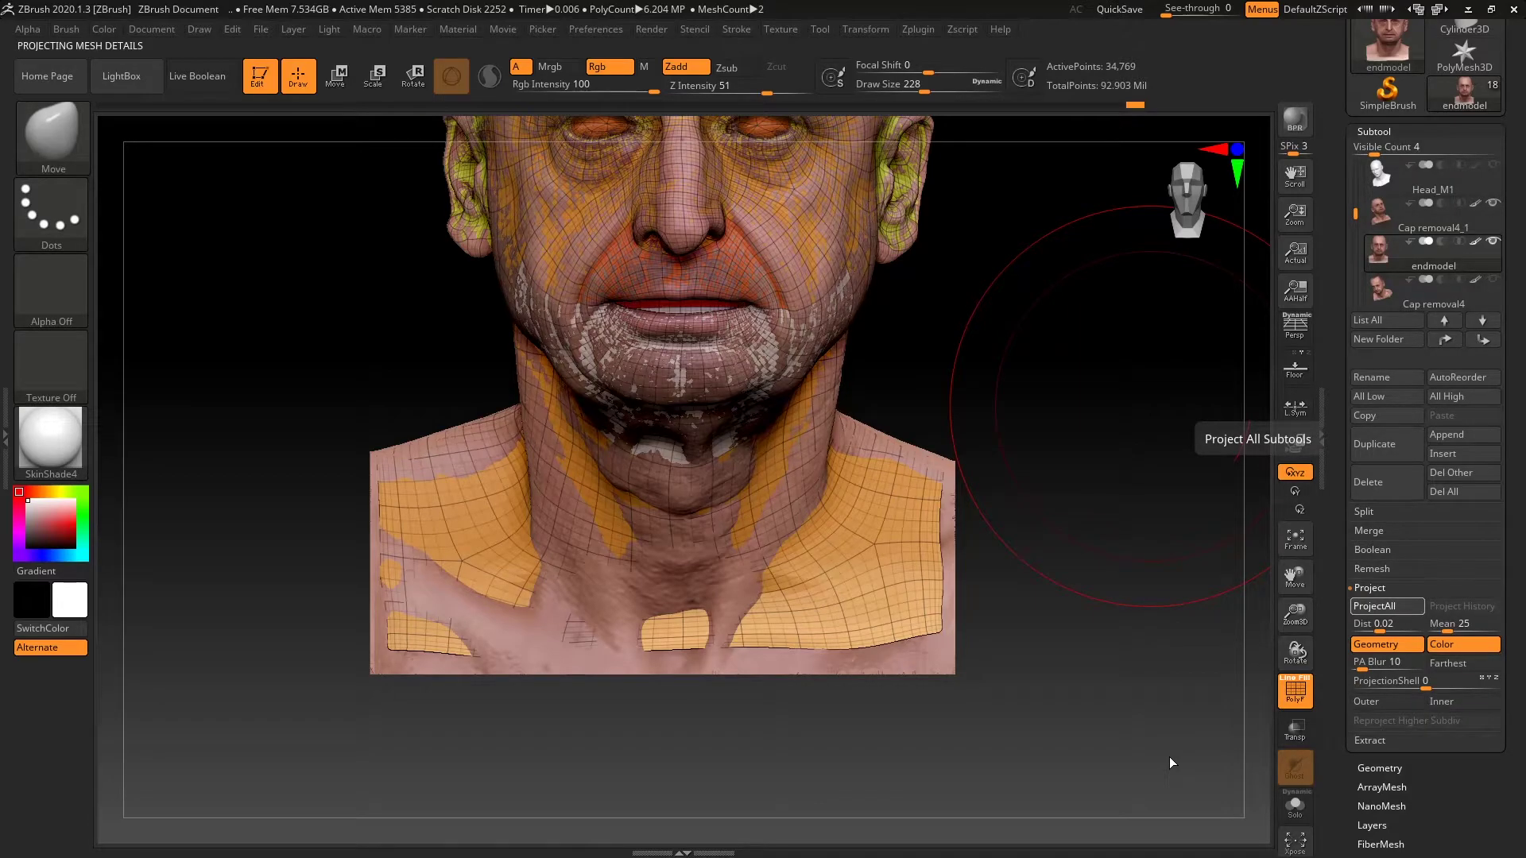
click(1297, 809)
mouse_move(957, 633)
shift+mouse_down()
mouse_move(862, 603)
mouse_move(556, 623)
mouse_move(915, 571)
shift+mouse_up()
mouse_move(1090, 470)
mouse_down()
mouse_move(1145, 437)
mouse_move(1219, 430)
mouse_move(1136, 590)
mouse_move(1185, 446)
mouse_move(1139, 540)
mouse_up()
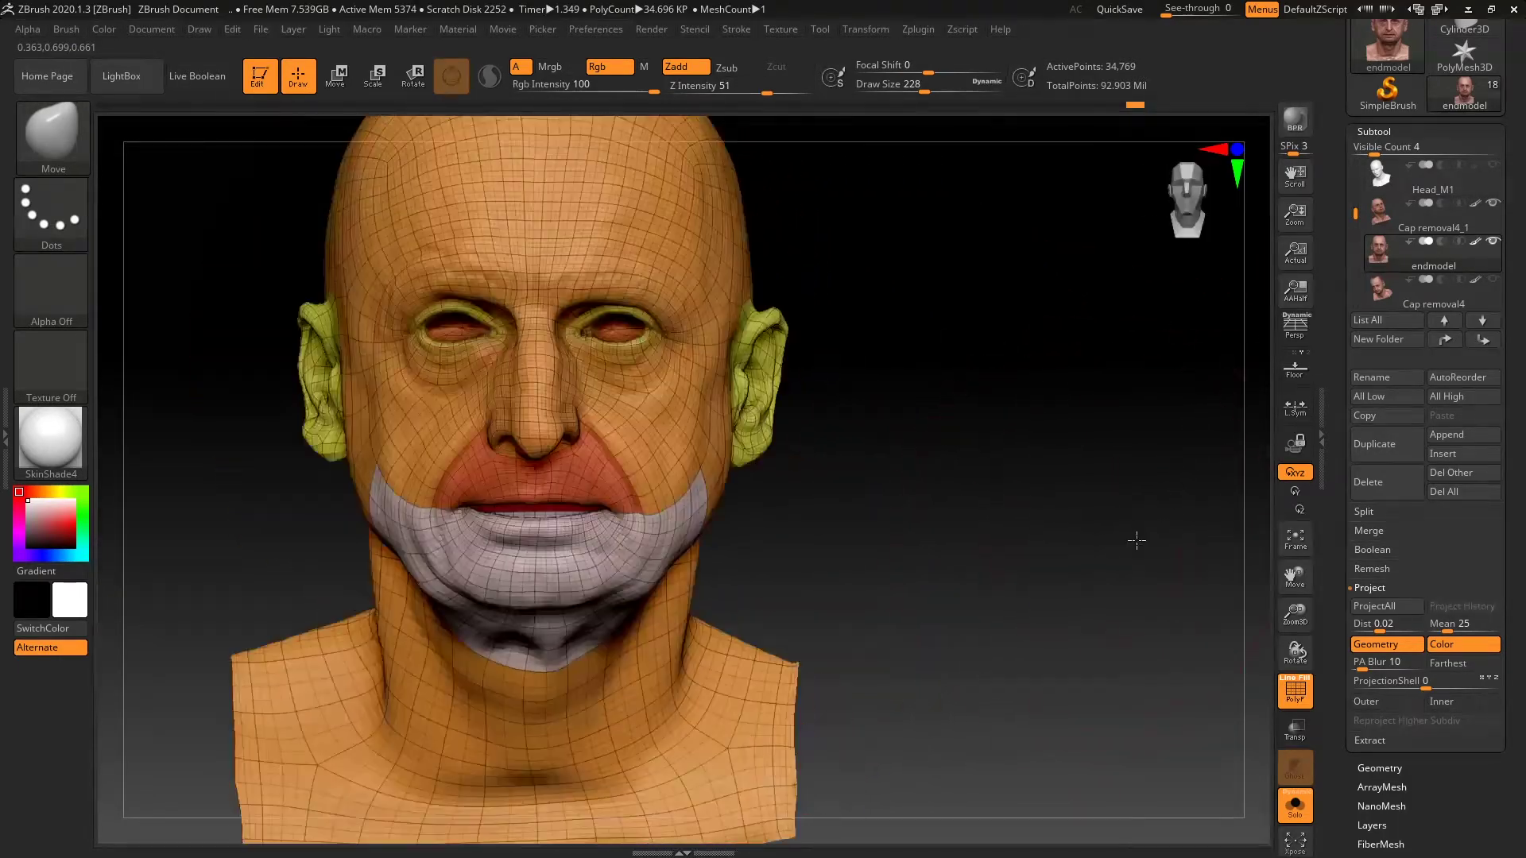
alt+drag(1063, 654, 1169, 437)
mouse_move(1085, 469)
mouse_down()
mouse_move(1120, 494)
mouse_move(1094, 528)
mouse_move(938, 551)
mouse_up()
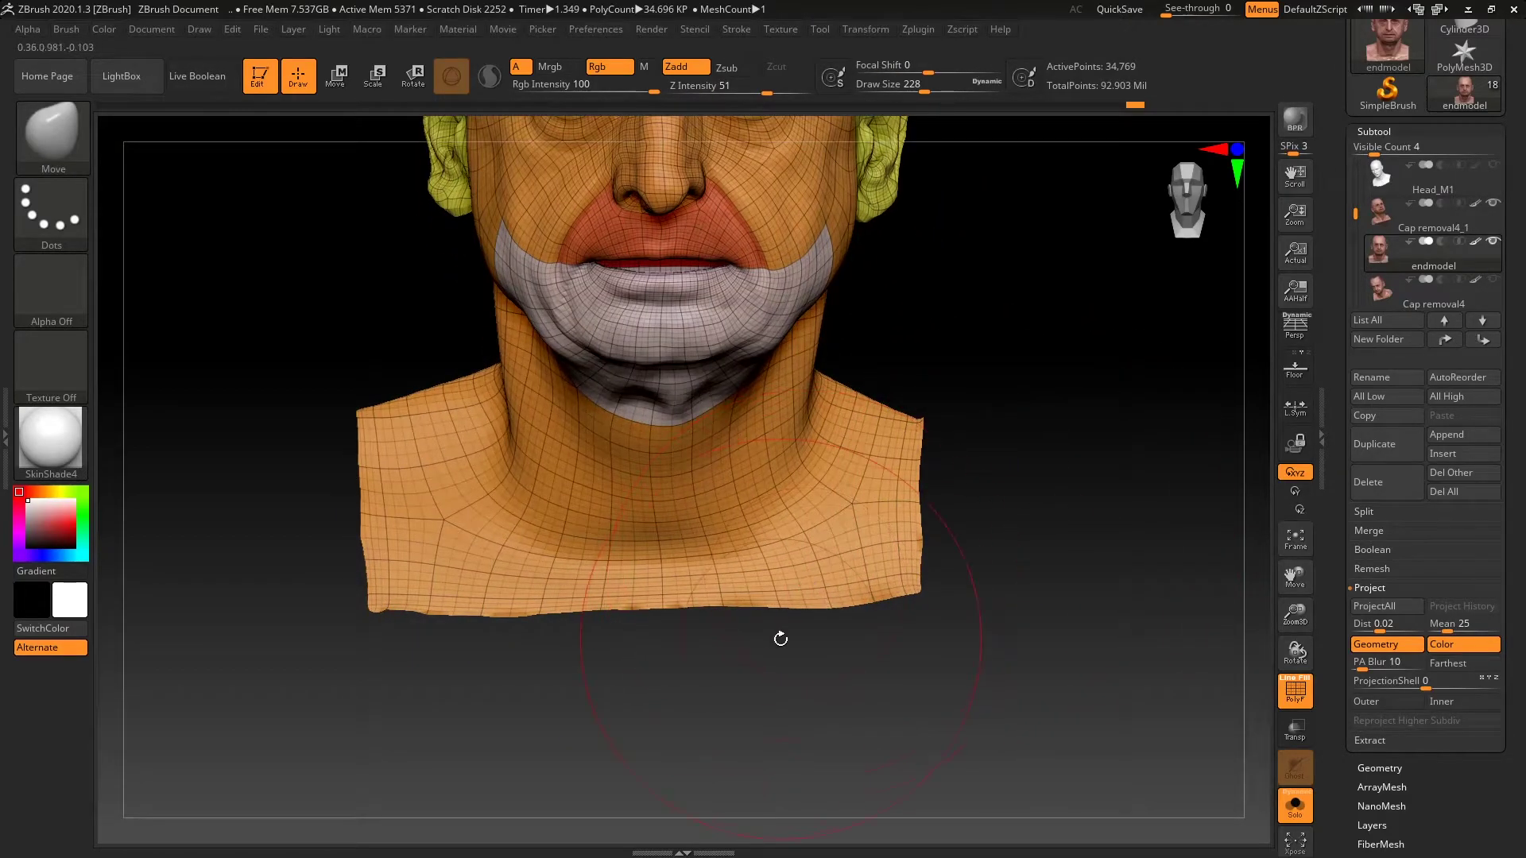
Mask the bust's lower, side and rear borders and invert the mask so only the border strips can be edited
ctrl+drag(308, 703, 1023, 565)
mouse_move(1082, 331)
ctrl+mouse_down()
mouse_move(927, 641)
mouse_move(880, 688)
ctrl+mouse_up()
mouse_move(307, 337)
ctrl+mouse_down()
mouse_move(405, 685)
mouse_move(420, 688)
ctrl+mouse_up()
mouse_move(1144, 499)
mouse_down()
mouse_move(1047, 552)
mouse_move(1144, 501)
mouse_move(1090, 535)
mouse_up()
ctrl+drag(1113, 457, 804, 647)
ctrl+click(1261, 594)
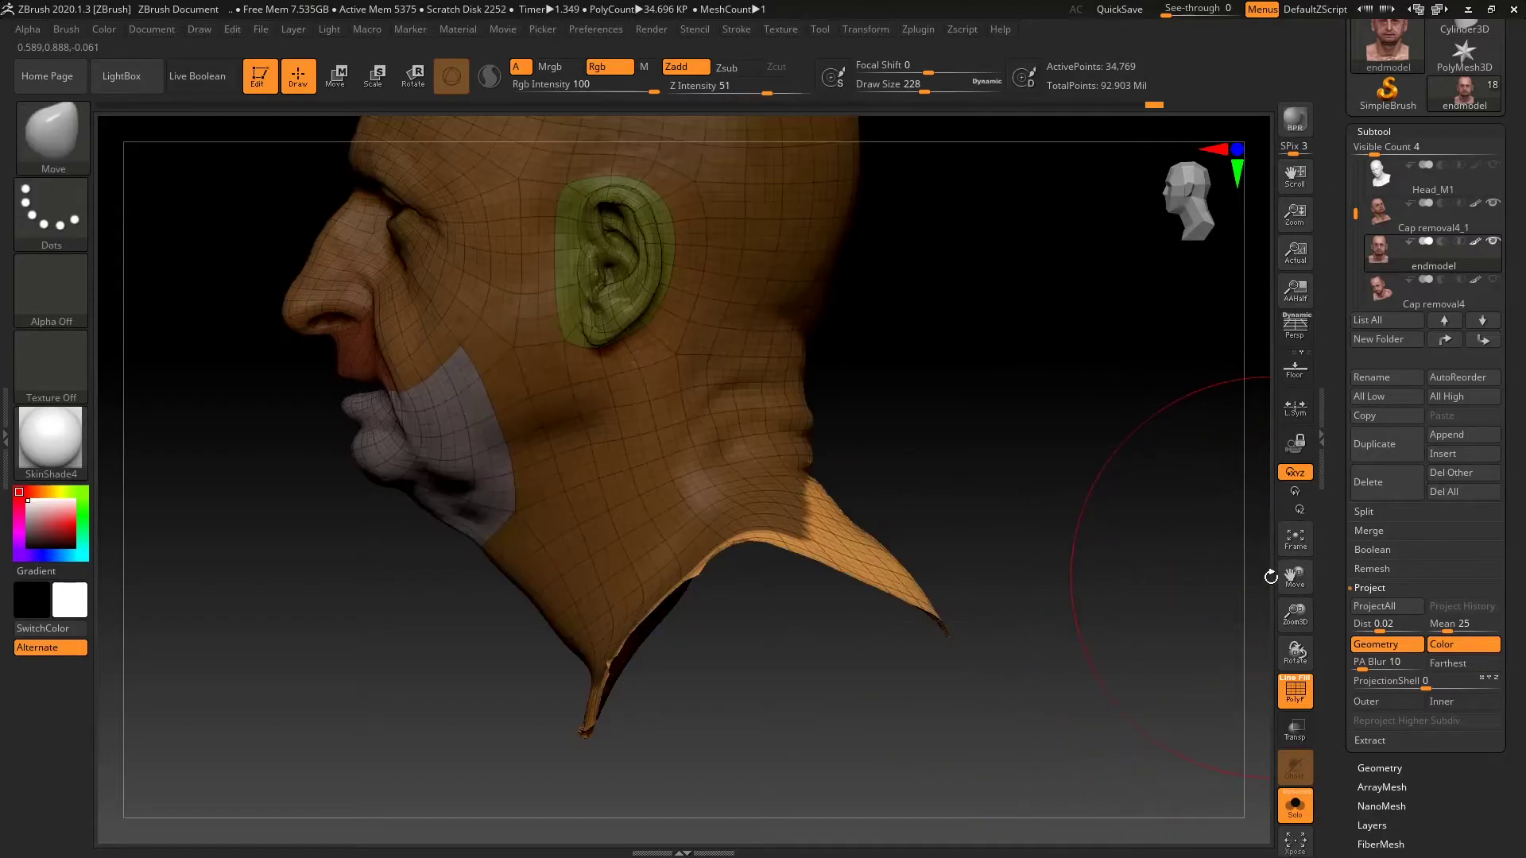
Straighten the unmasked bust border with repeated Polish deformations, and clear the mask
scroll(1383, 650, down, 5)
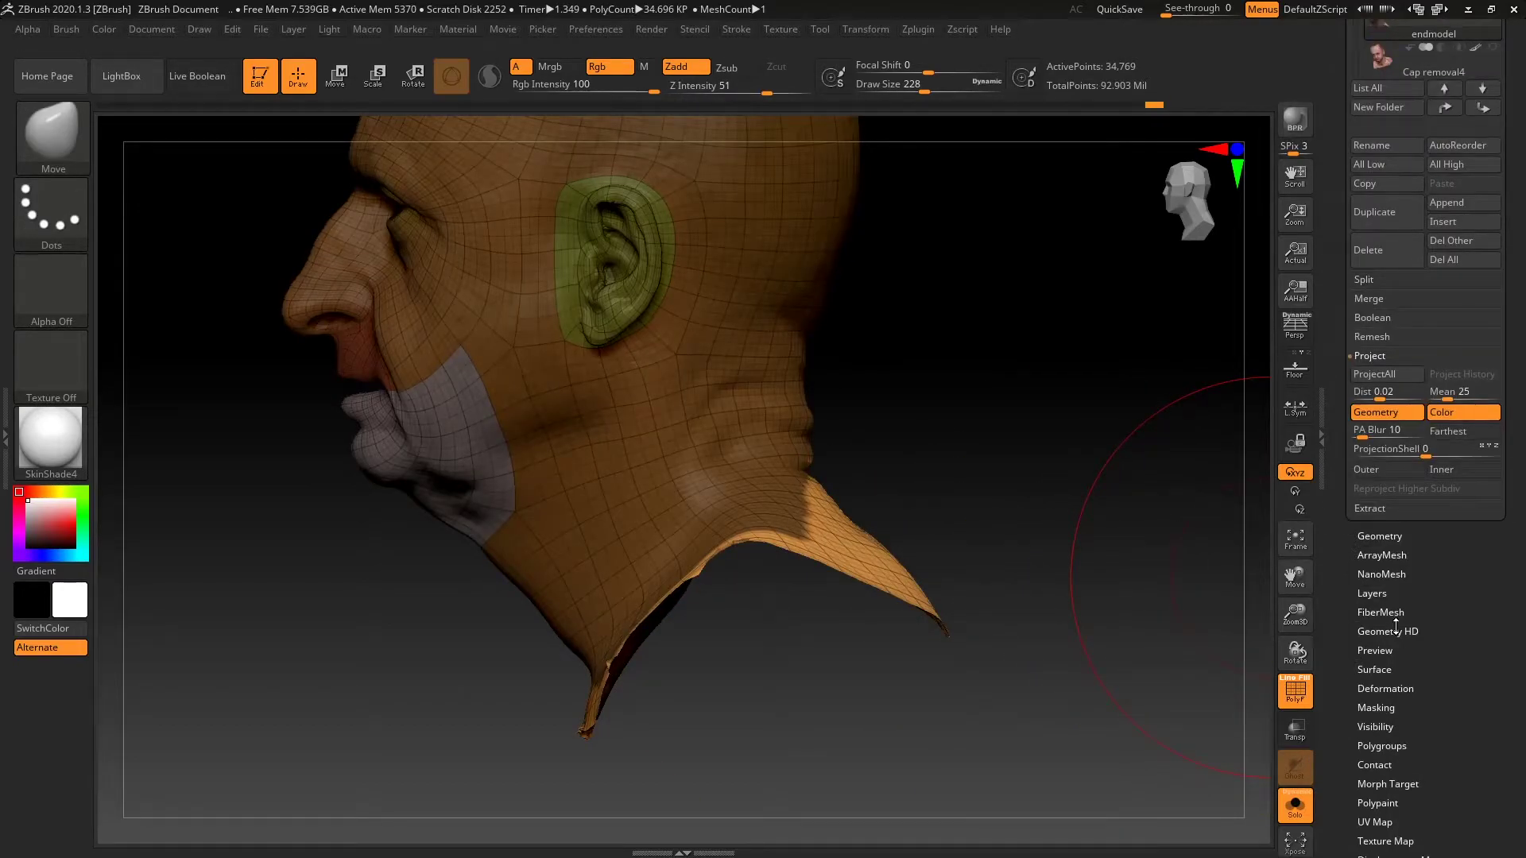
click(1389, 690)
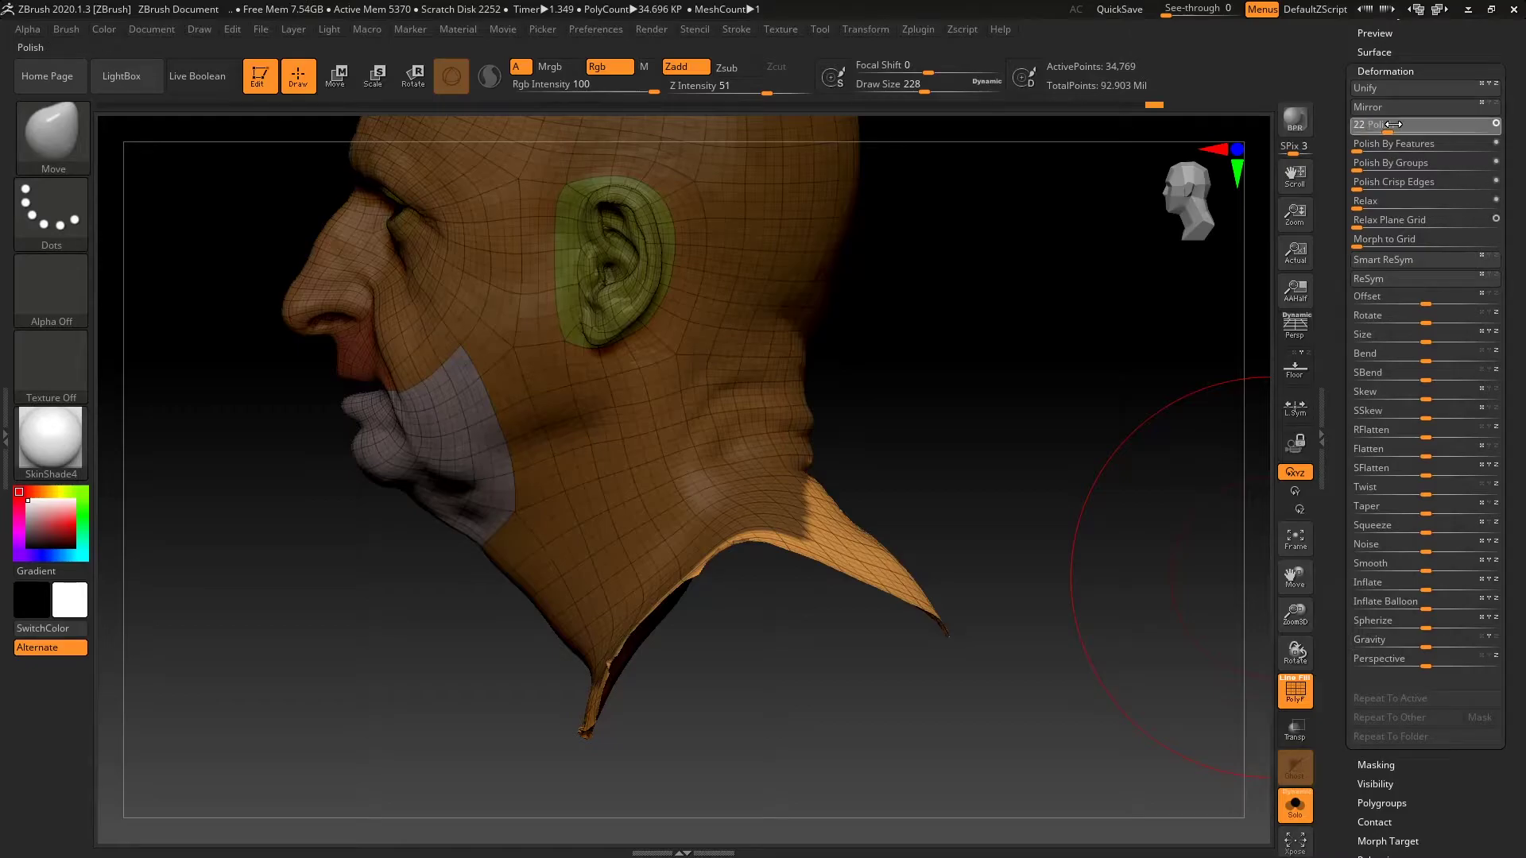
click(1431, 107)
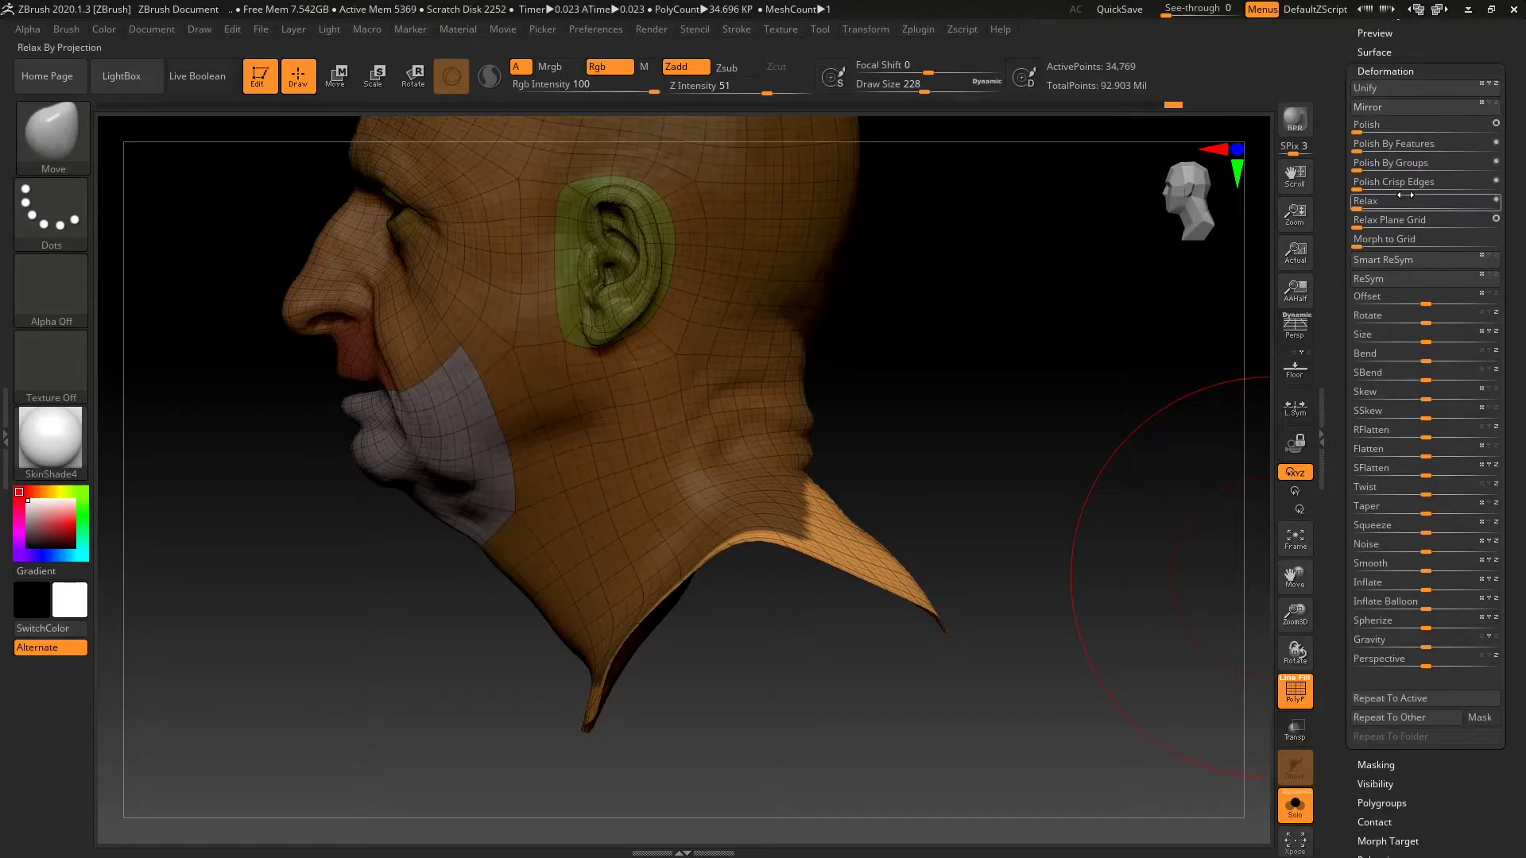
drag(1393, 124, 1493, 124)
drag(1076, 453, 1128, 435)
drag(1359, 127, 1494, 127)
ctrl+drag(1047, 463, 1038, 552)
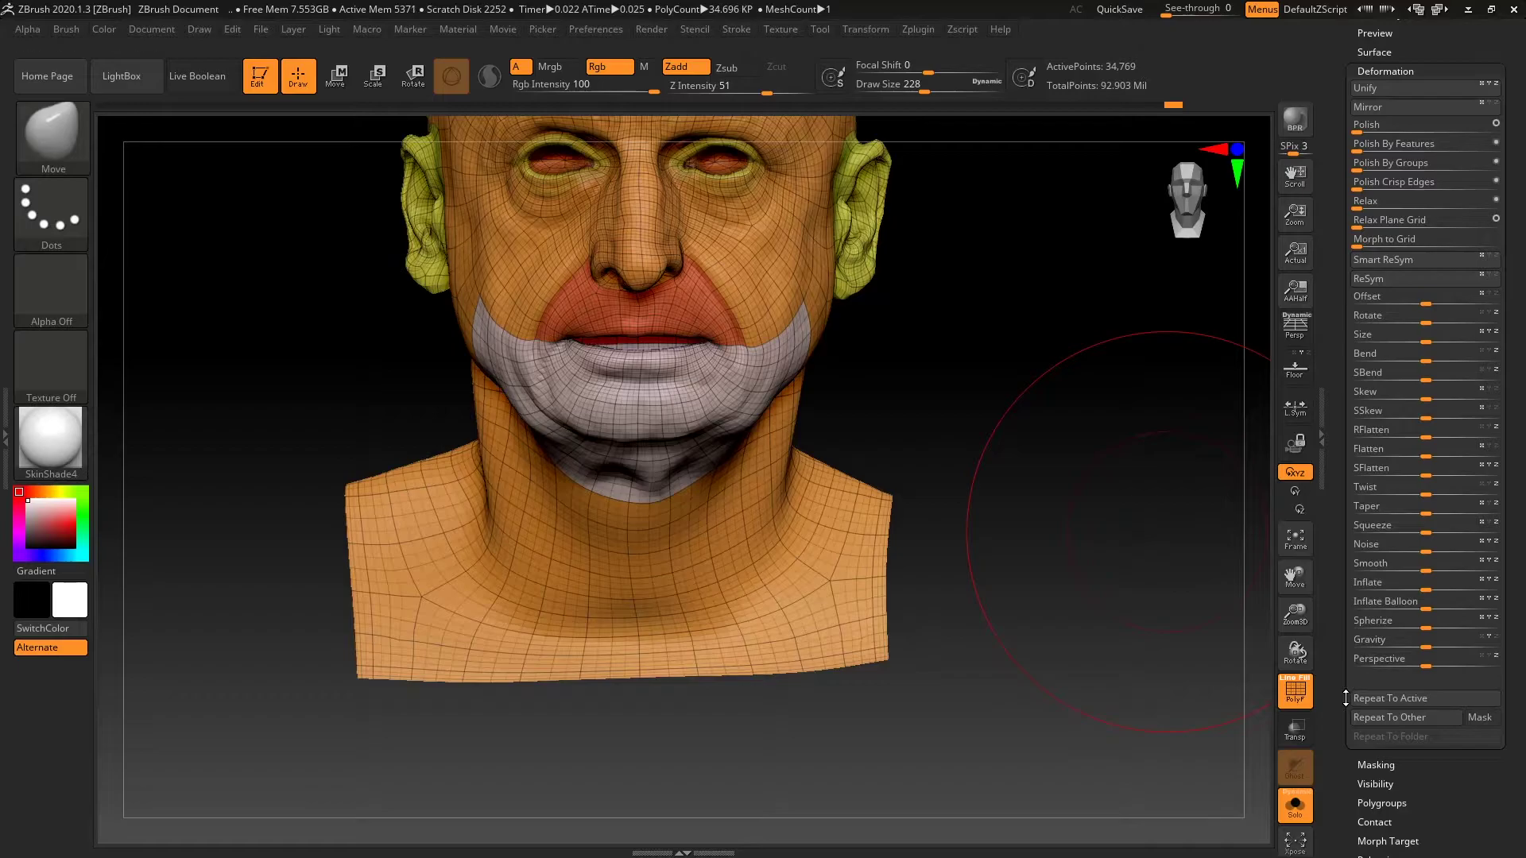
Reproject the scan onto endmodel, hide the polygroup wireframe, smooth the rough chest areas, and project again
scroll(1338, 721, up, 4)
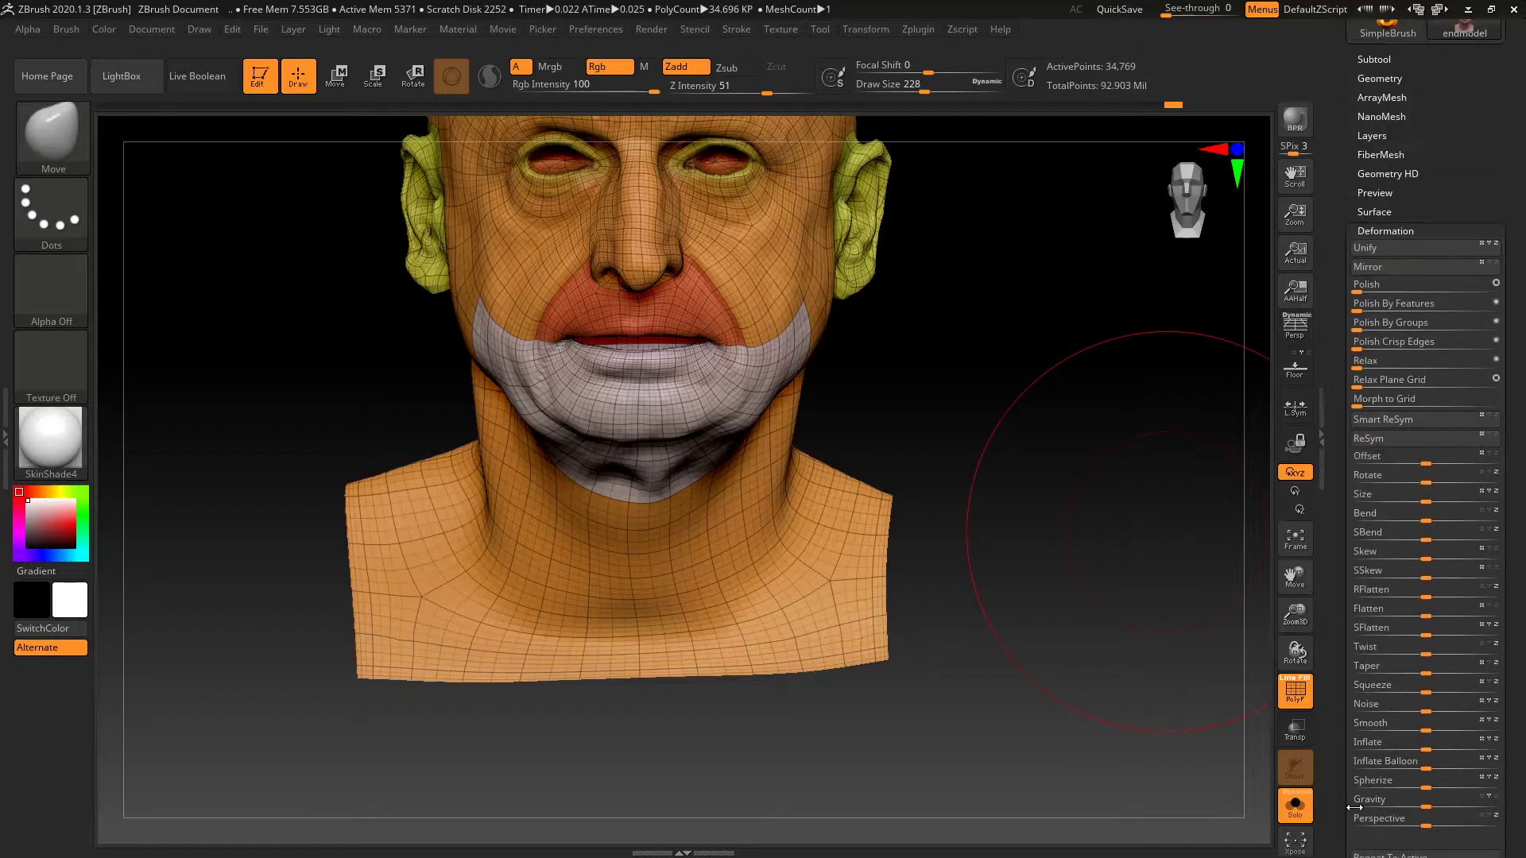
click(1375, 60)
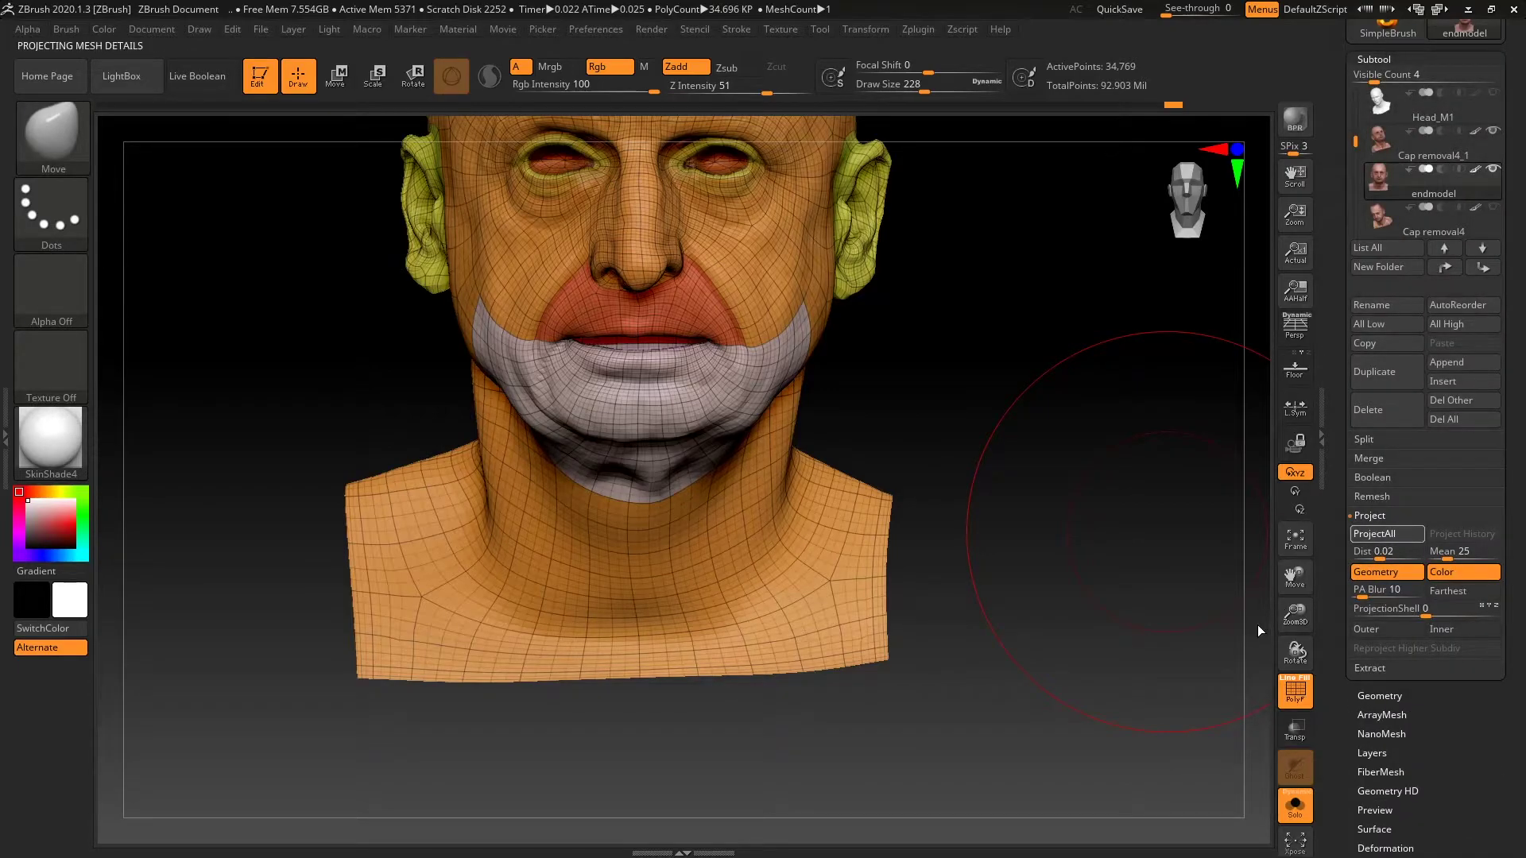
click(1295, 693)
mouse_move(973, 610)
mouse_down()
mouse_move(1028, 586)
mouse_move(865, 615)
mouse_up()
key(shift)
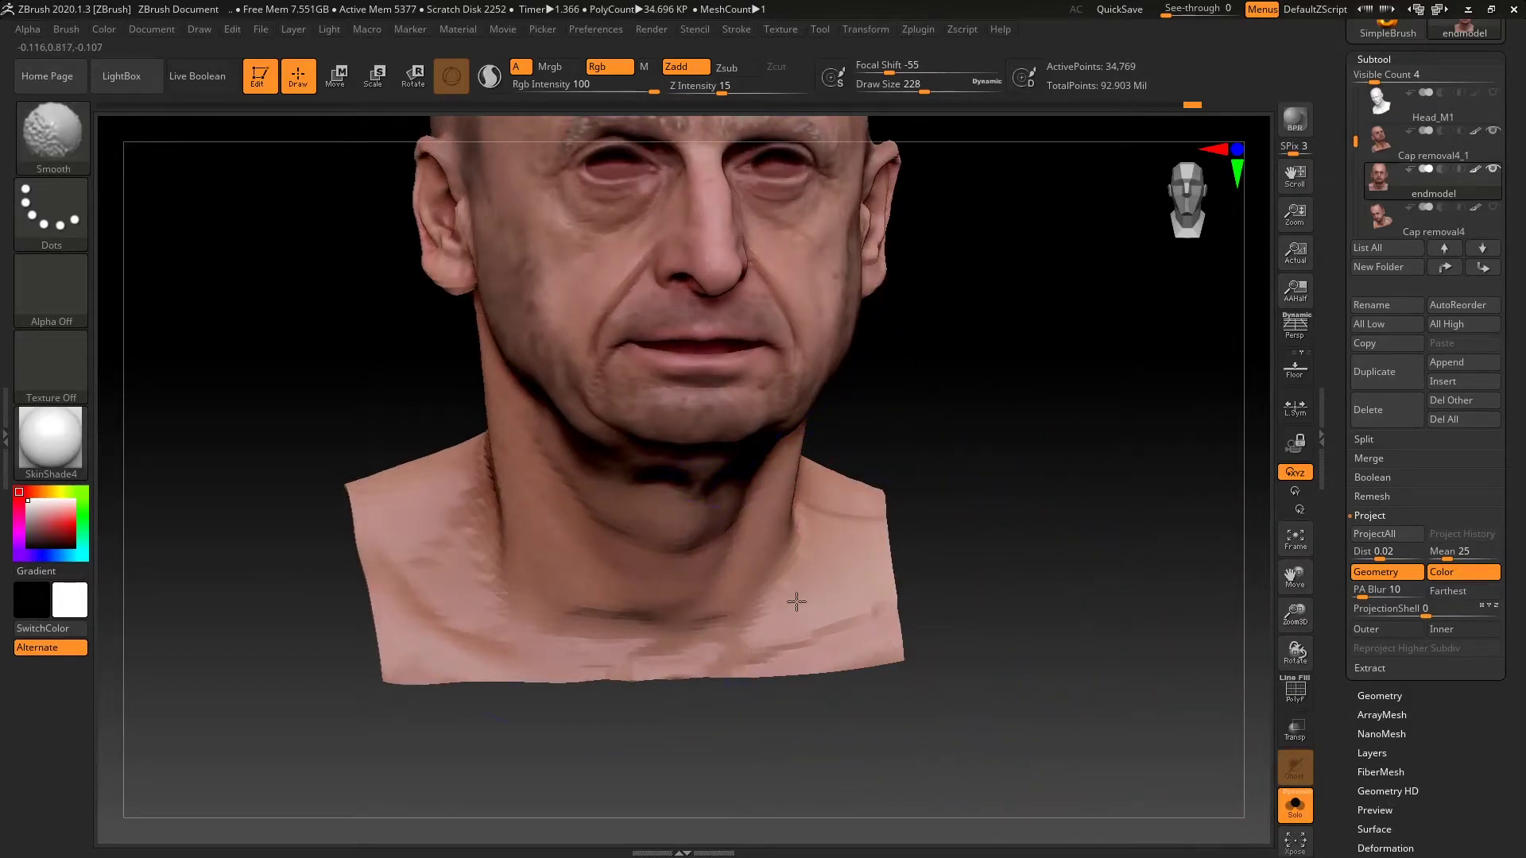
click(1405, 536)
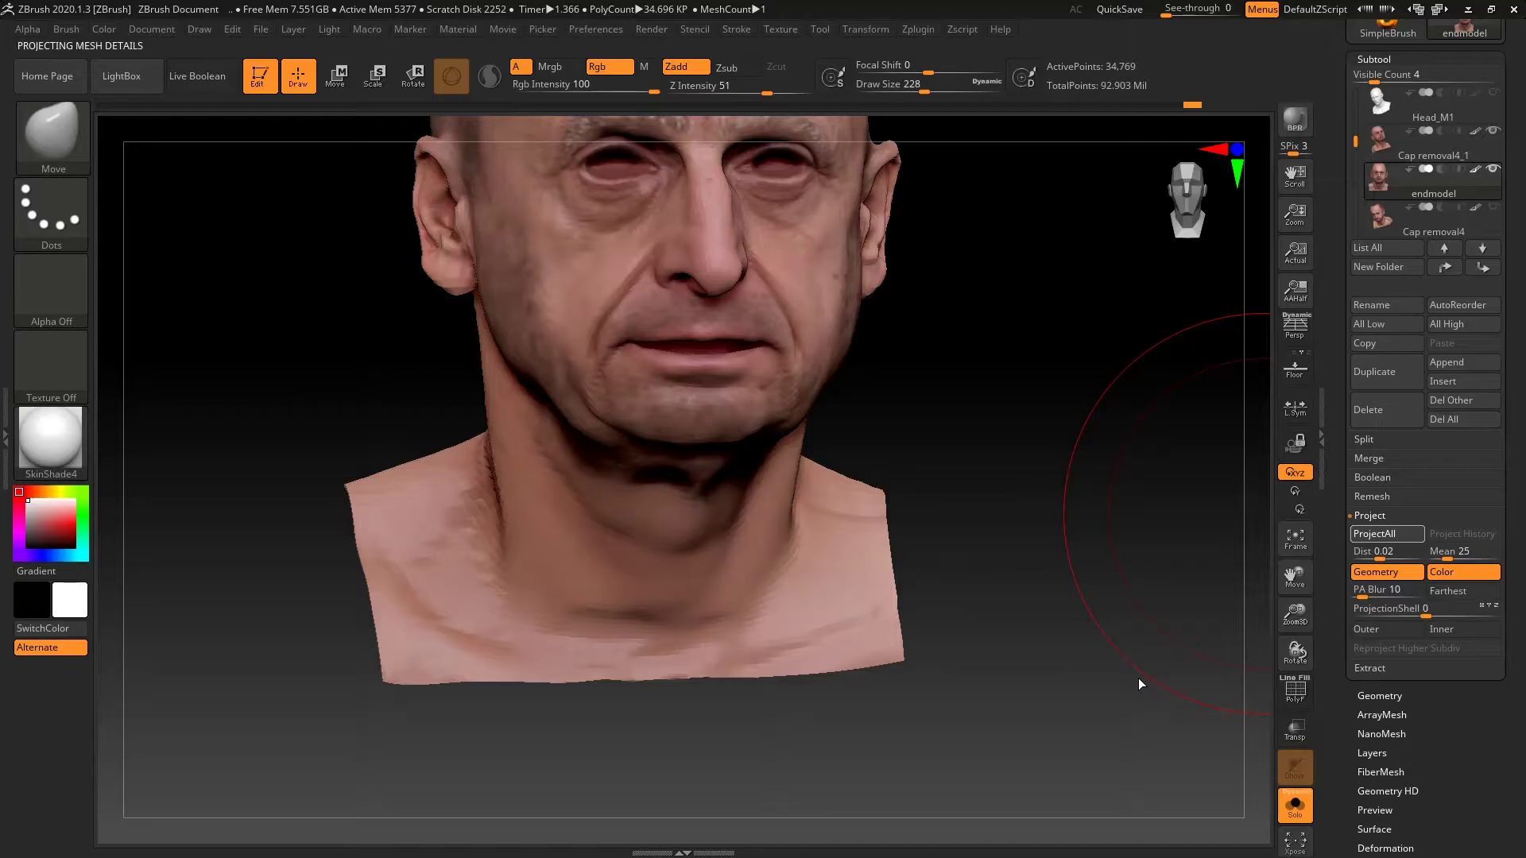
Switch to the ClayBuildup brush at draw size 108, showing the scan briefly for comparison before isolating endmodel again
key(space)
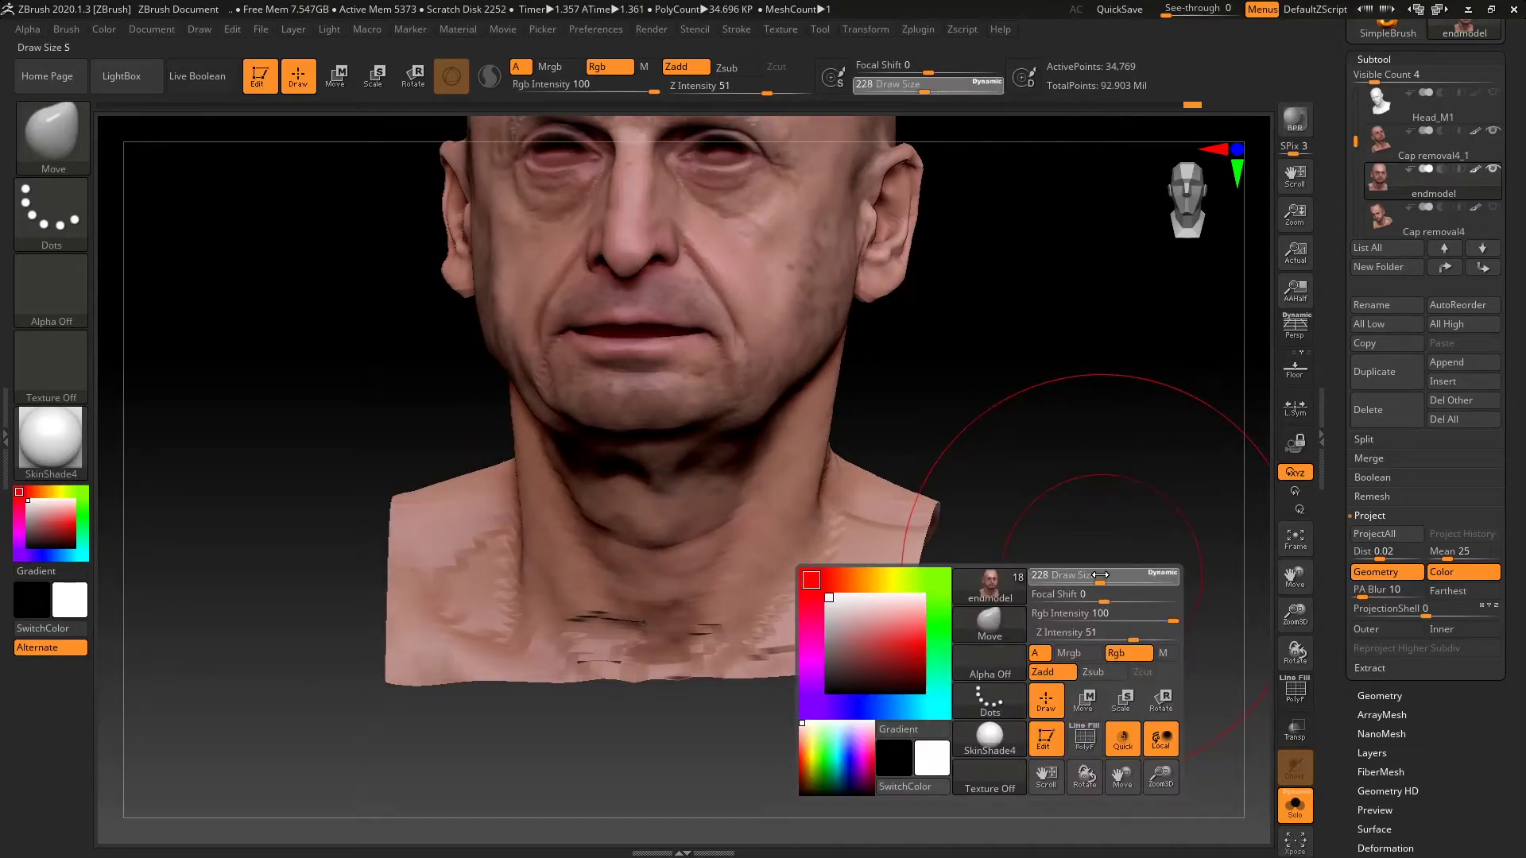
drag(1102, 575, 1089, 575)
click(1294, 806)
key(b)
key(c)
key(b)
key(space)
click(1295, 803)
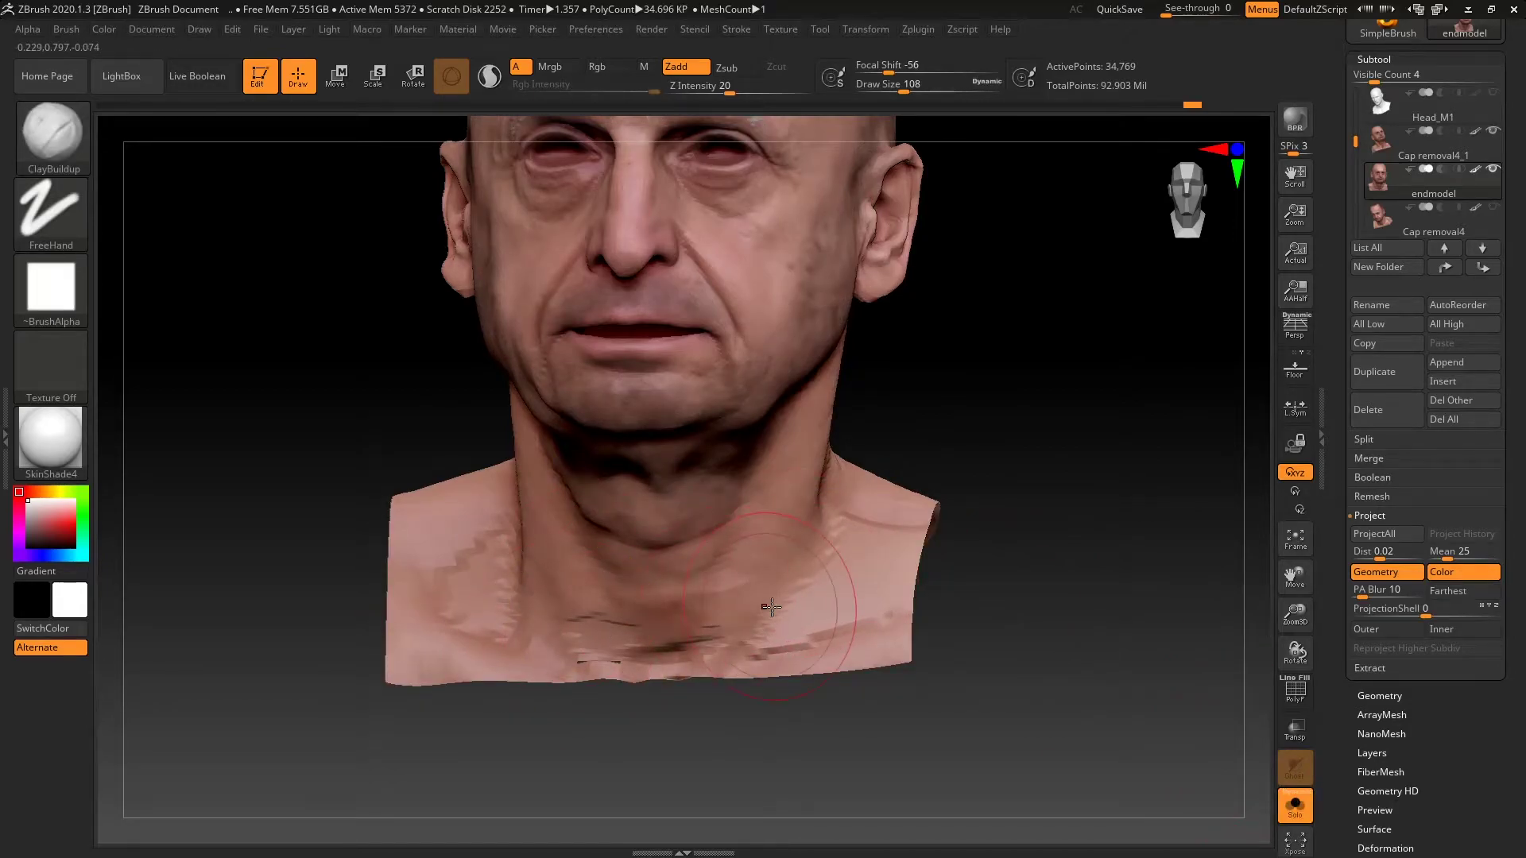
Smooth the dark streaks and jagged patches on the lower neck and chest, reprojecting the scan between passes
key(shift)
click(1377, 535)
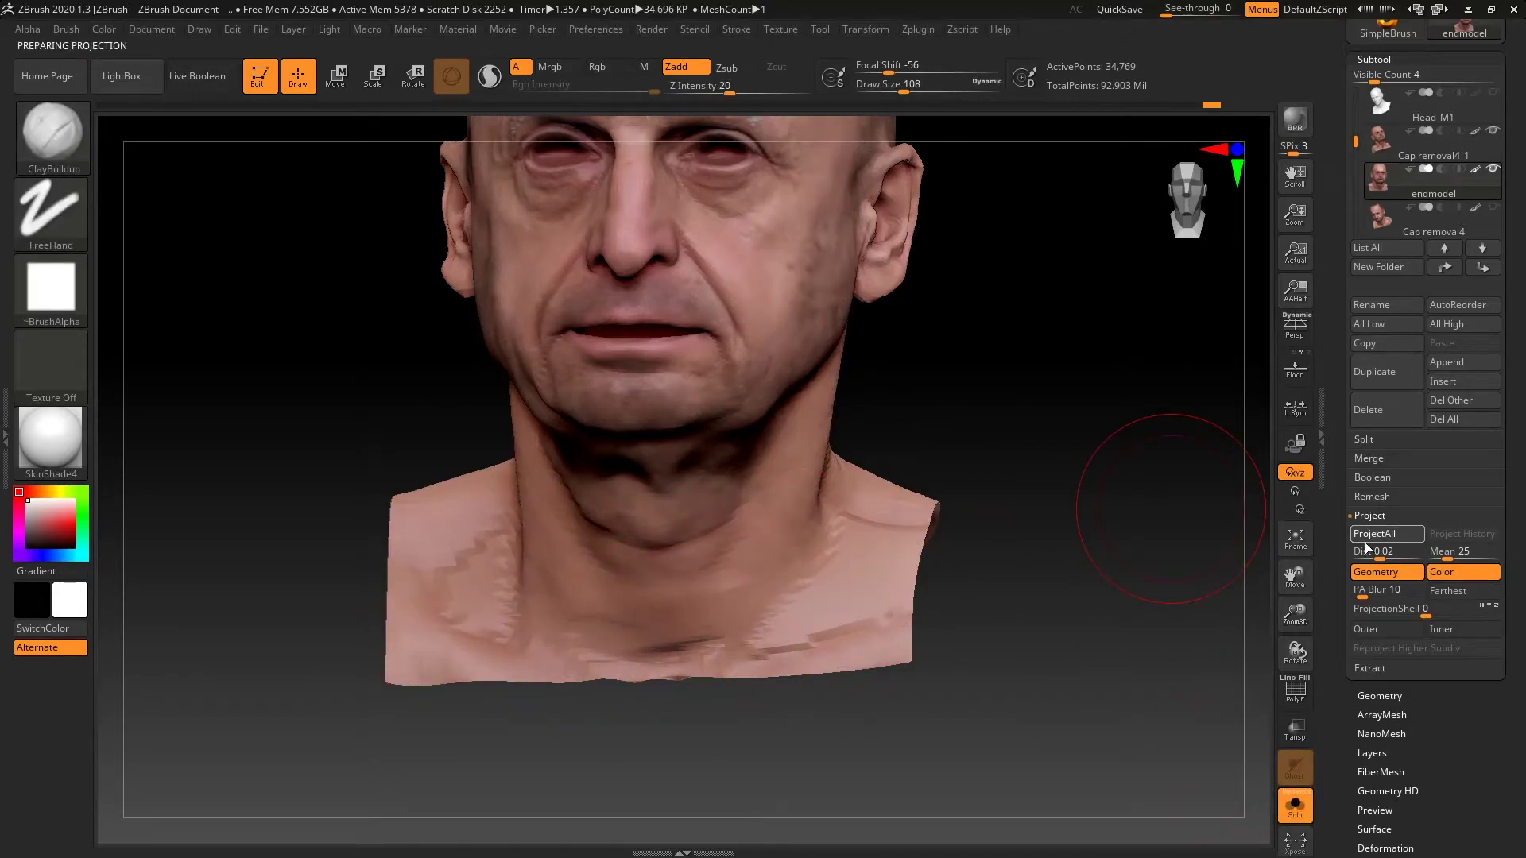
key(shift)
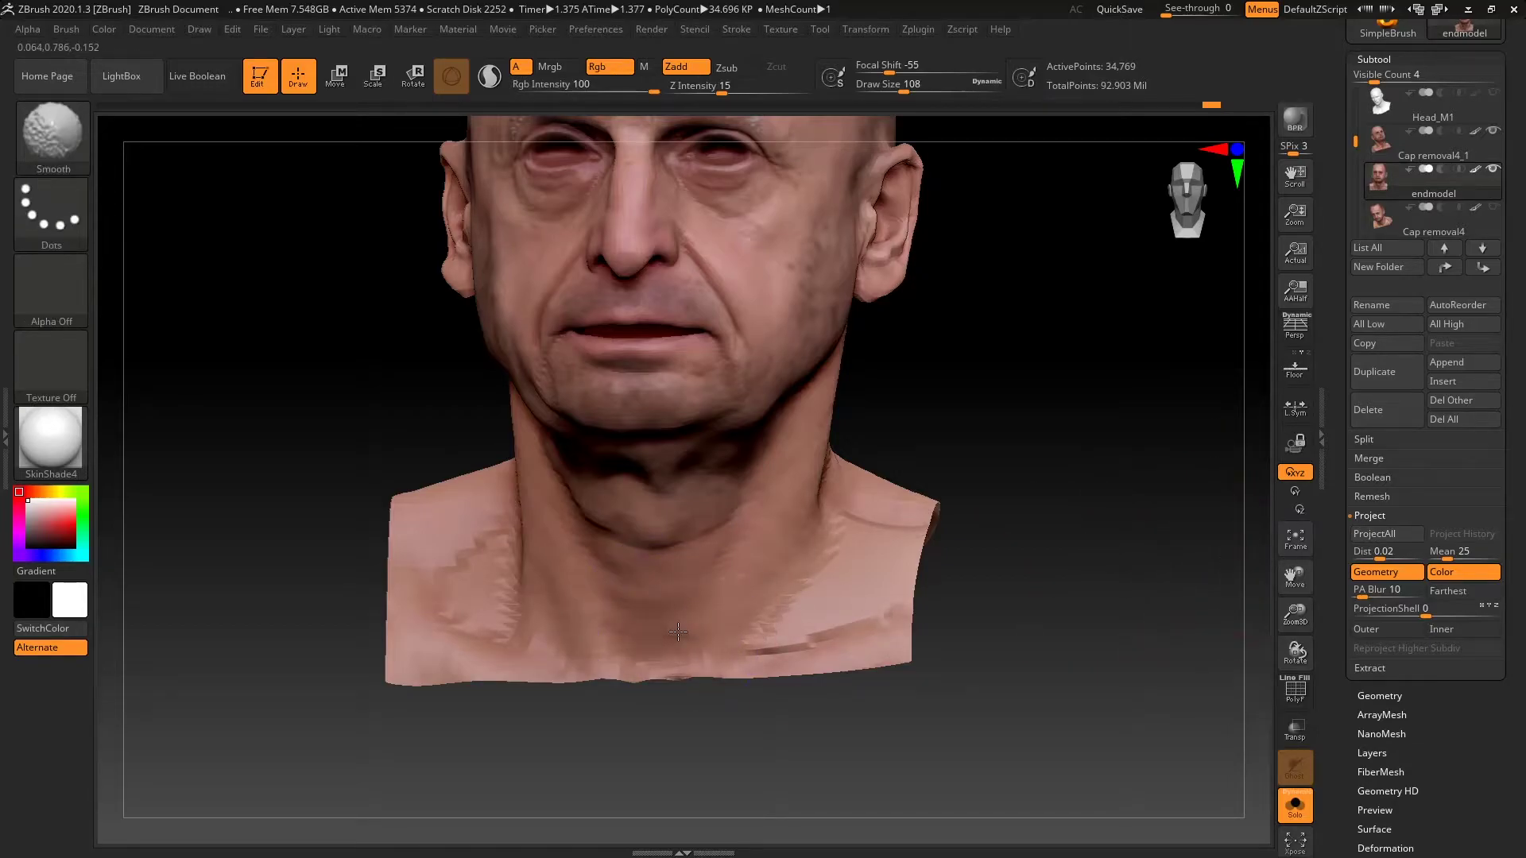
shift+drag(758, 602, 826, 606)
mouse_move(989, 457)
mouse_down()
mouse_move(1042, 456)
mouse_move(1005, 494)
mouse_move(1101, 496)
mouse_move(1107, 518)
mouse_move(1049, 586)
mouse_move(999, 532)
mouse_up()
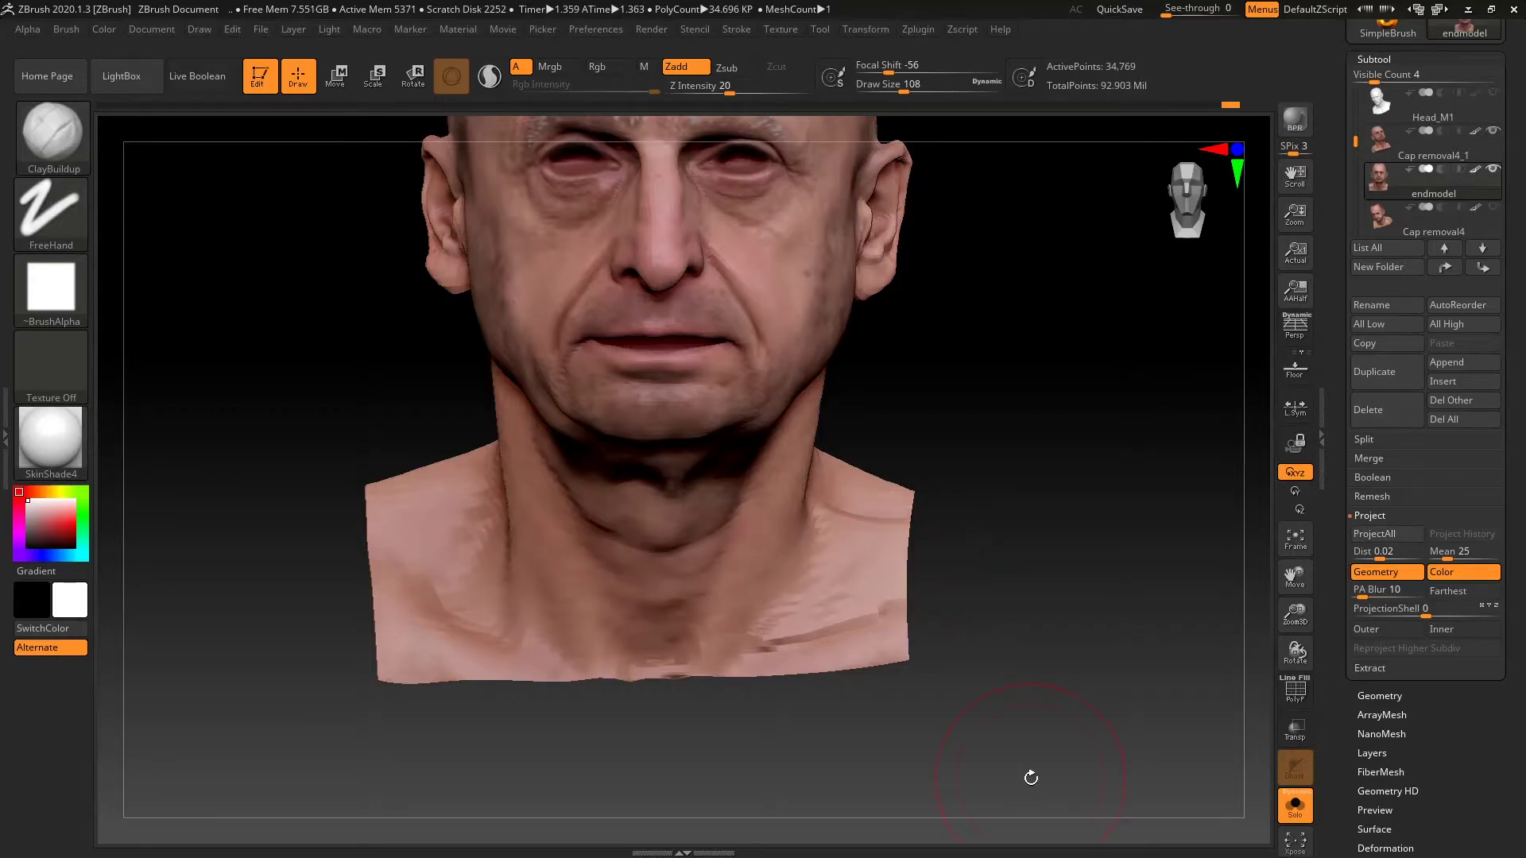
key(shift)
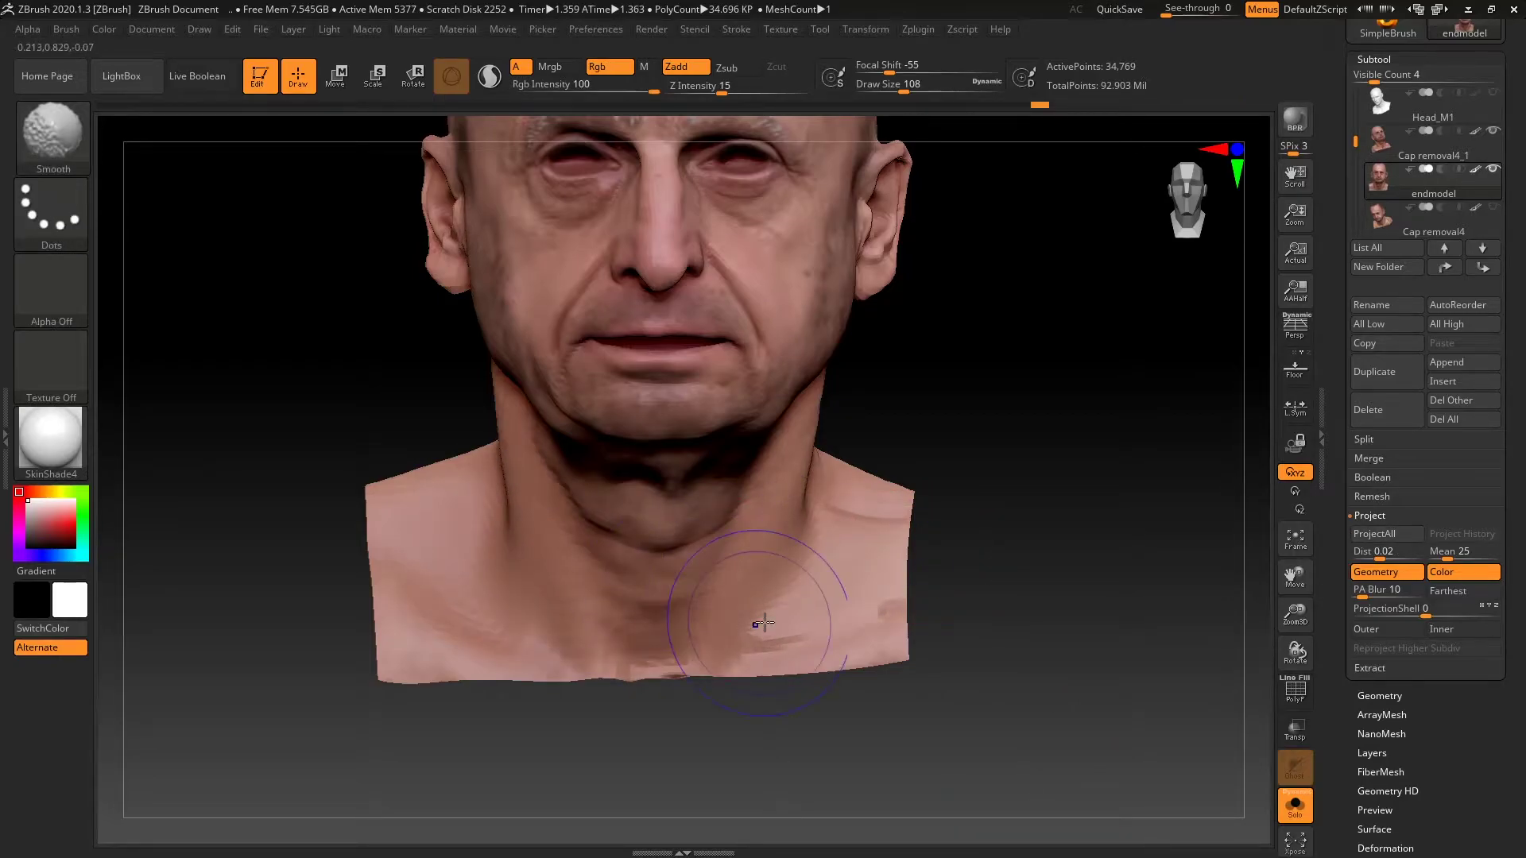
drag(1025, 569, 1081, 526)
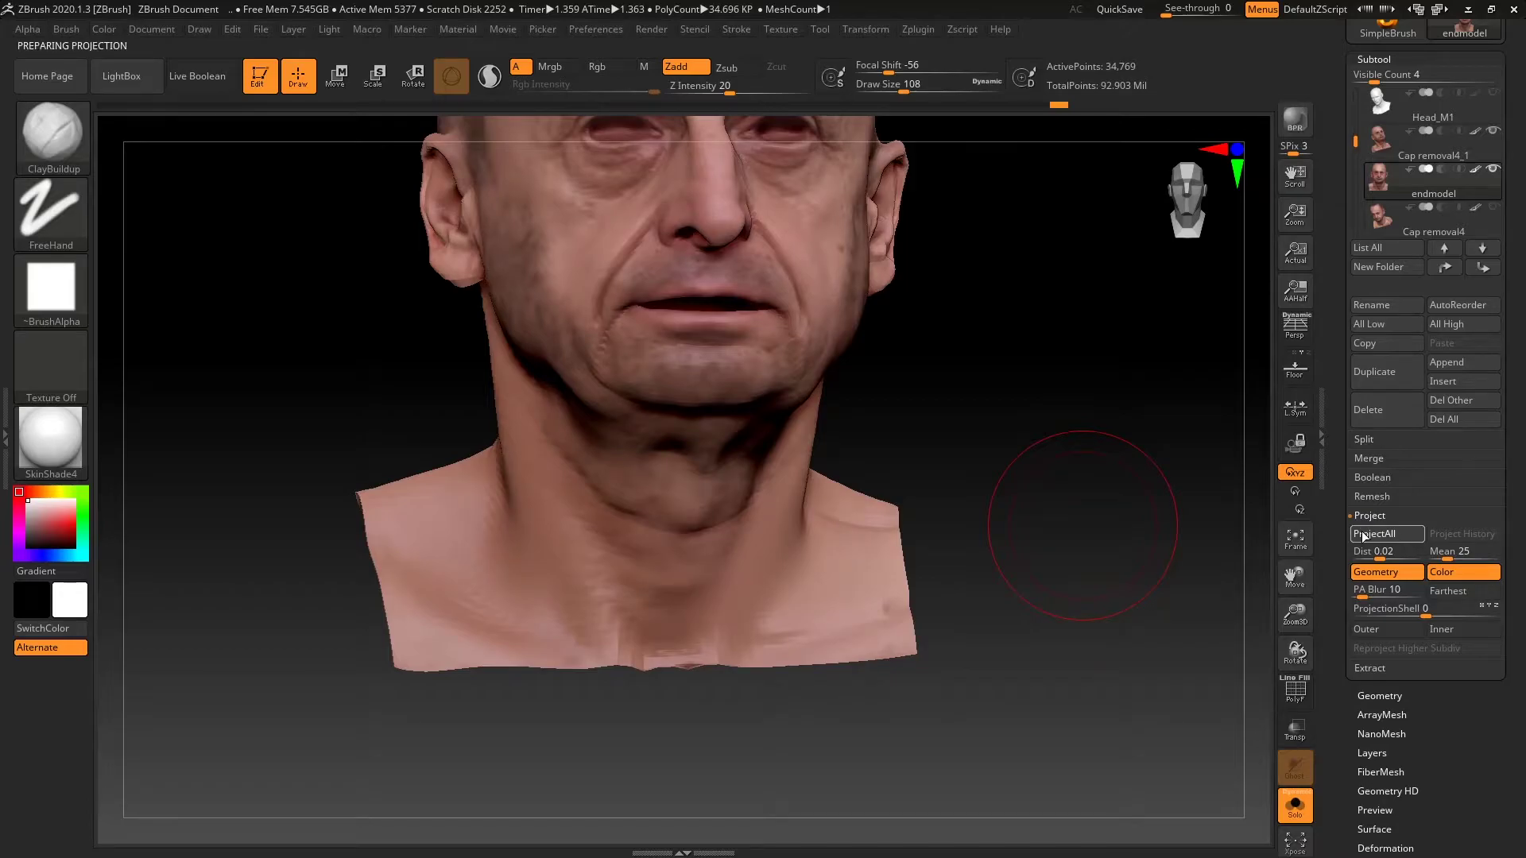
click(1364, 534)
Smooth the rough areas on the neck, cheeks and around both ears of endmodel
mouse_move(1049, 477)
mouse_down()
mouse_move(1084, 500)
mouse_move(1089, 548)
mouse_up()
key(shift)
mouse_move(994, 511)
mouse_down()
mouse_move(1090, 546)
mouse_move(1090, 579)
mouse_move(971, 693)
mouse_move(1145, 494)
mouse_move(565, 466)
mouse_up()
key(shift)
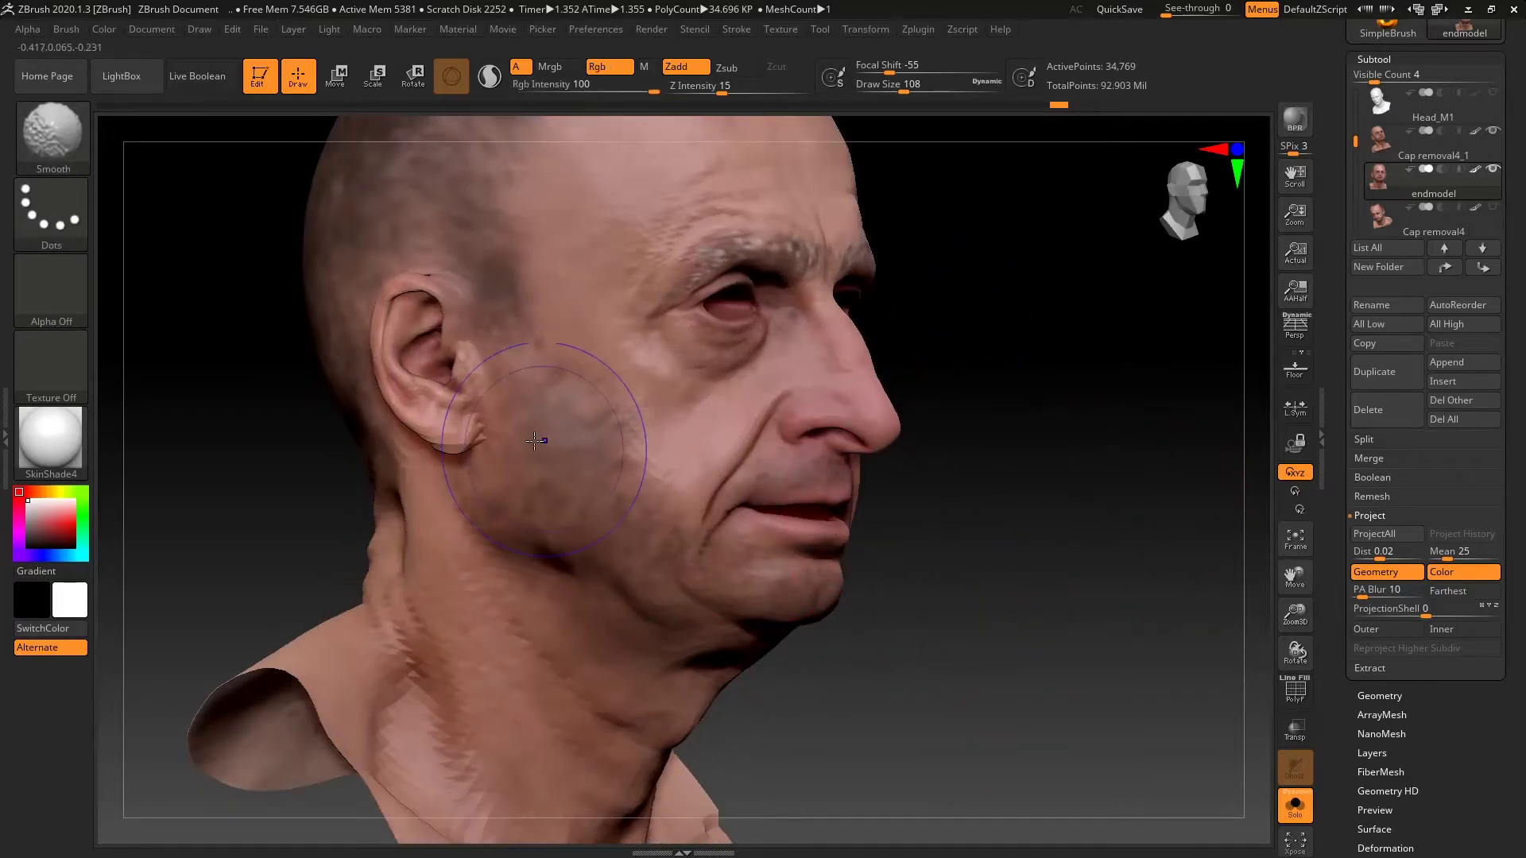
mouse_move(699, 455)
mouse_down()
mouse_move(1046, 498)
mouse_move(1097, 528)
mouse_up()
key(shift)
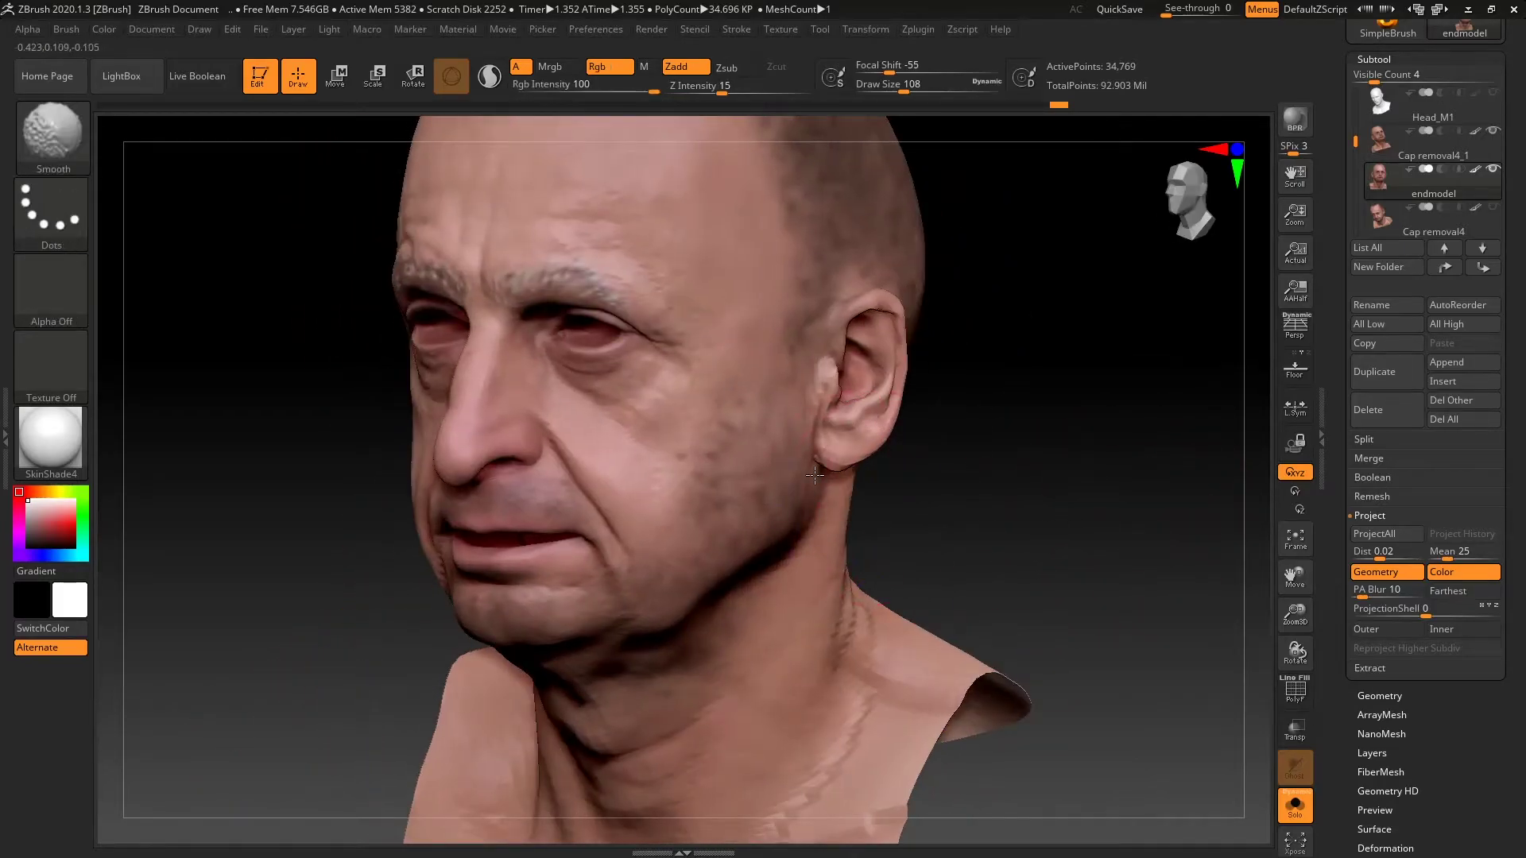
Show the polygroup wireframe, smooth the forehead and scalp, and reproject the scan onto endmodel
click(1294, 690)
drag(1147, 596, 1167, 527)
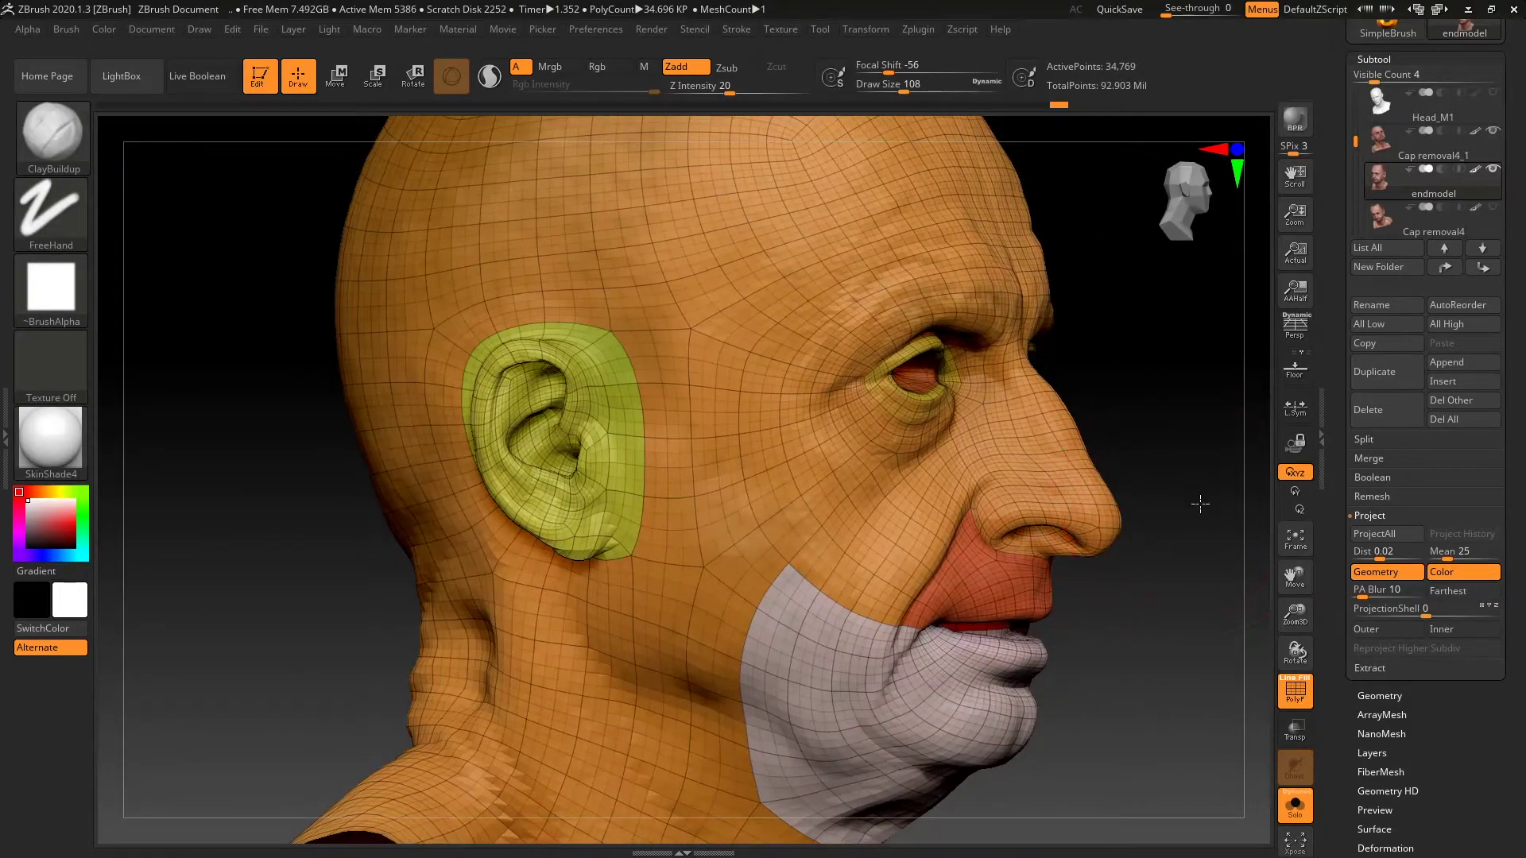
ctrl+right_drag(1202, 501, 1148, 432)
mouse_move(1148, 433)
mouse_down()
mouse_move(1243, 453)
mouse_move(1097, 474)
mouse_move(1095, 511)
mouse_move(1104, 419)
mouse_move(1128, 556)
mouse_move(1066, 484)
mouse_up()
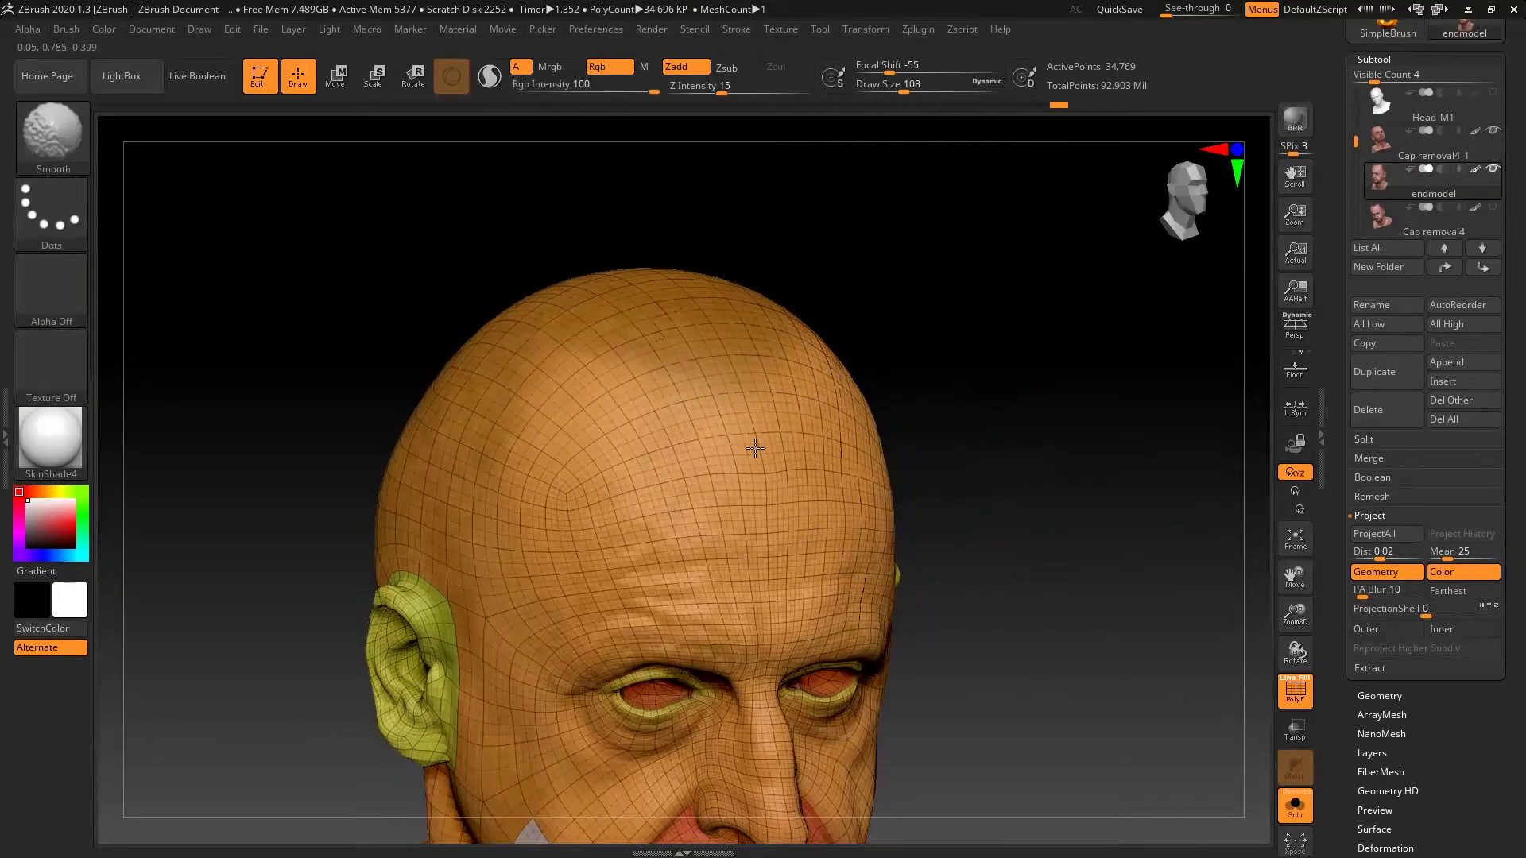
mouse_move(942, 374)
mouse_down()
mouse_move(1233, 477)
mouse_move(951, 504)
mouse_up()
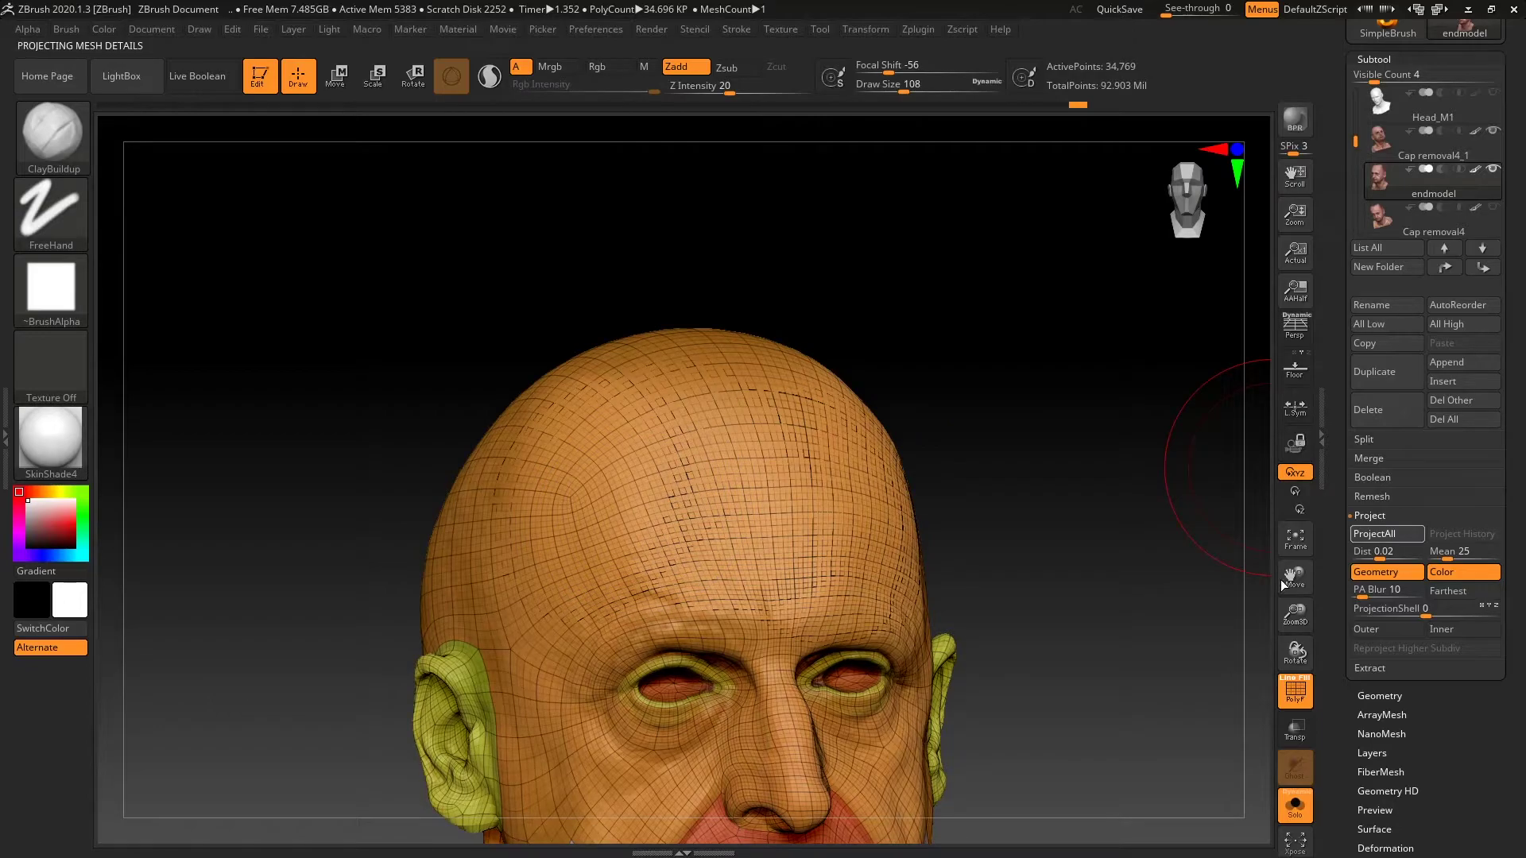
mouse_move(1131, 476)
mouse_down()
mouse_move(1121, 490)
mouse_move(1104, 435)
mouse_move(1090, 460)
mouse_move(1126, 297)
mouse_move(1111, 535)
mouse_move(1100, 527)
mouse_move(1128, 501)
mouse_move(1130, 539)
mouse_move(1147, 471)
mouse_up()
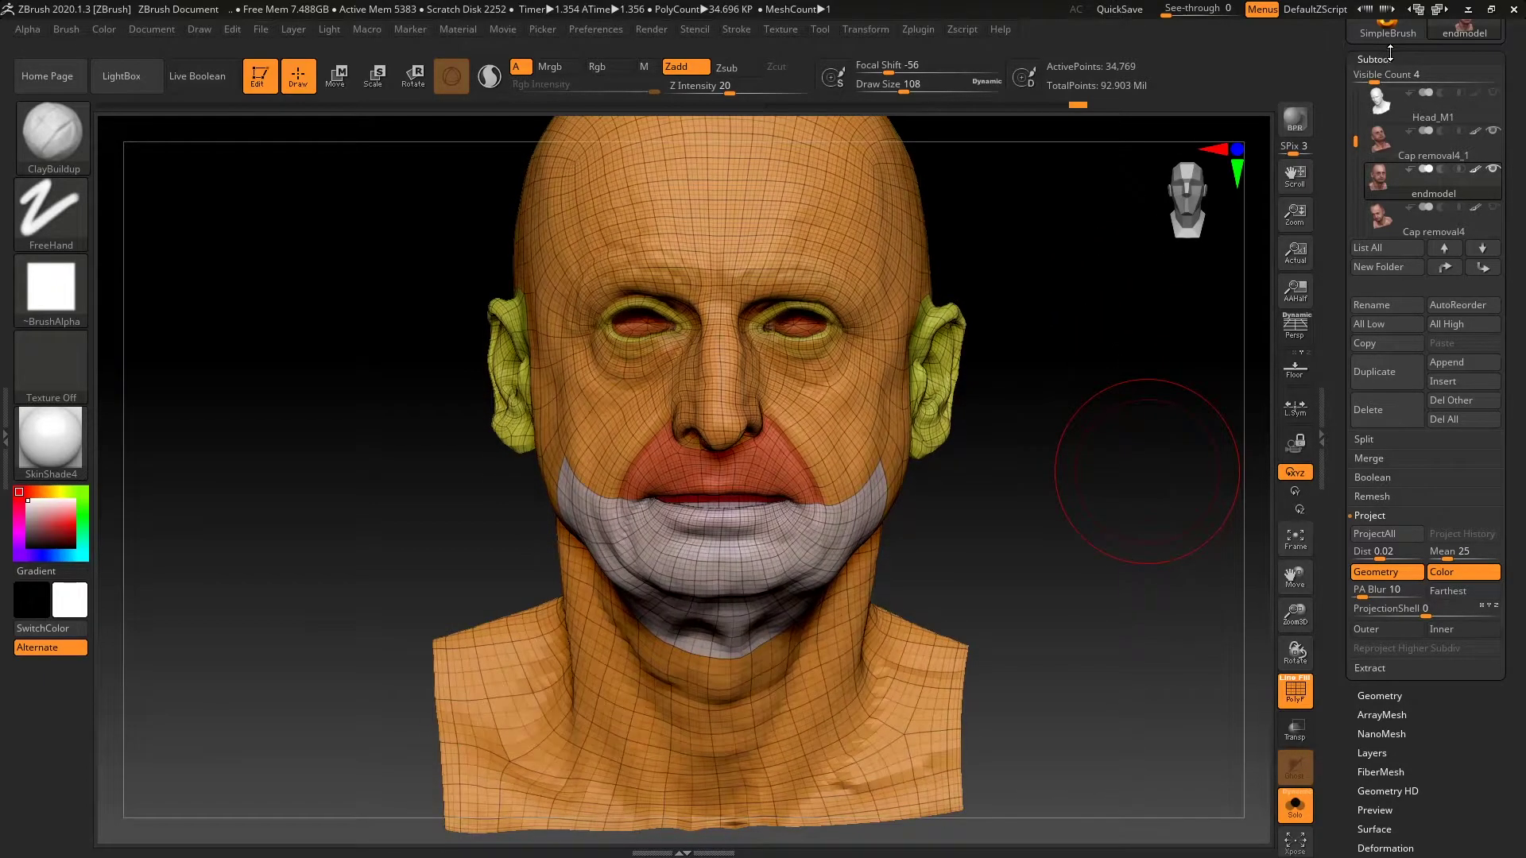
Subdivide endmodel repeatedly until it reaches 2.22 million polygons
click(1383, 59)
click(1380, 78)
click(1395, 214)
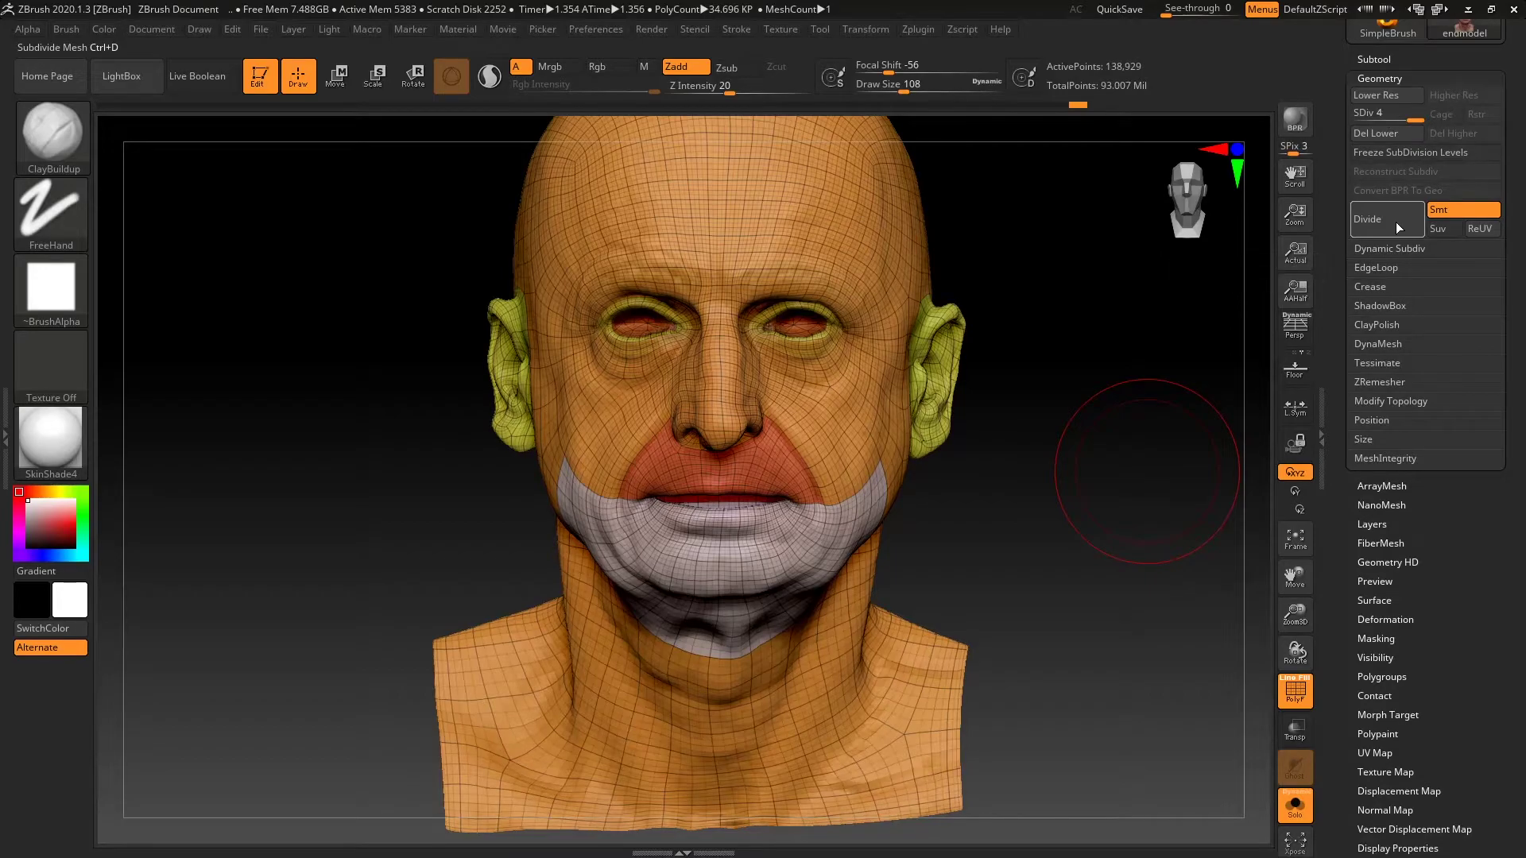
click(1395, 221)
click(1383, 57)
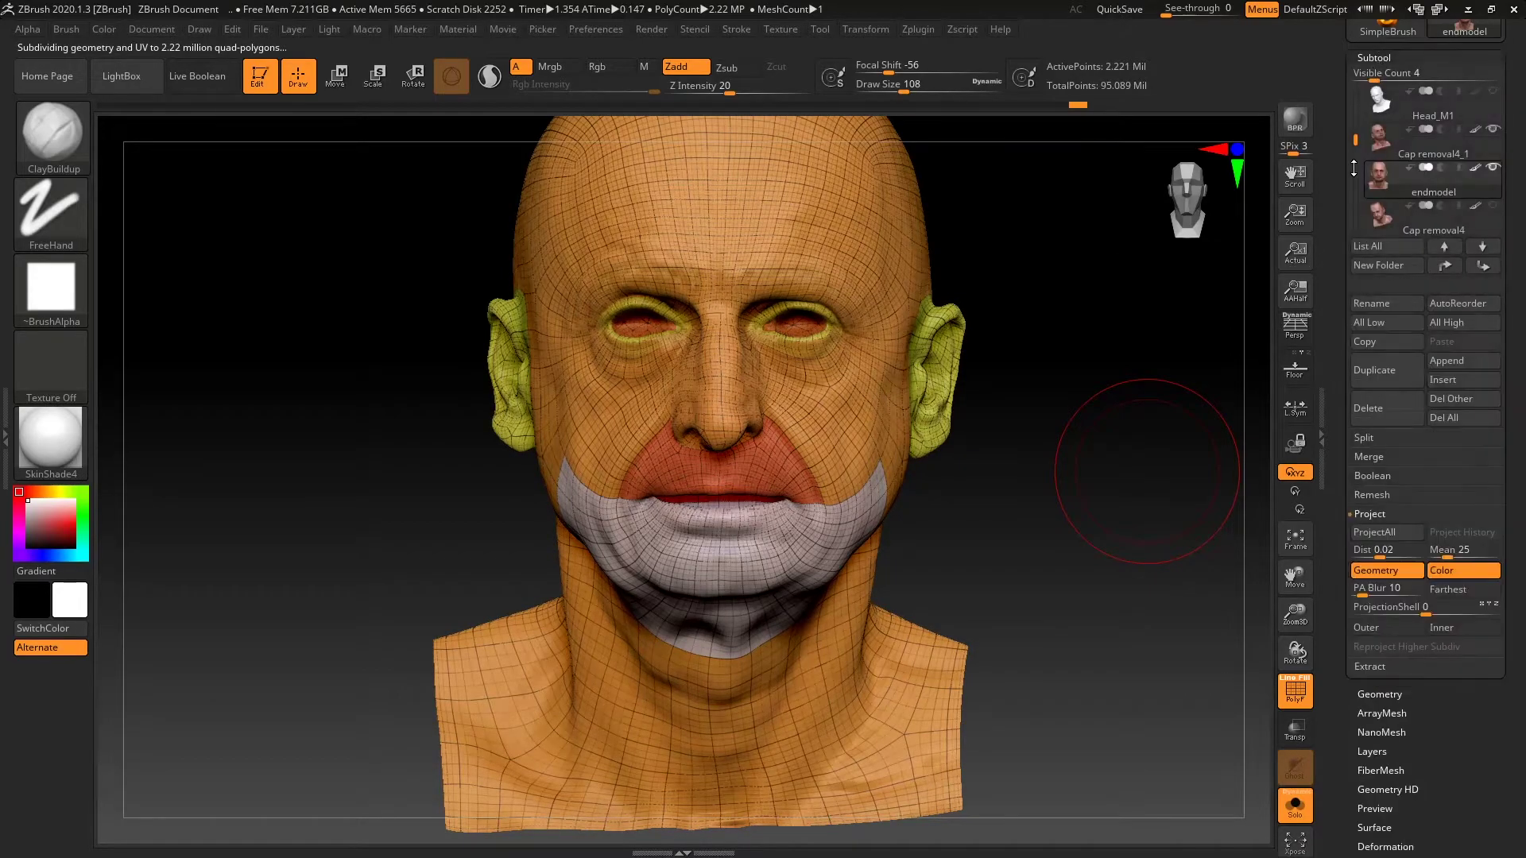
Hide the wireframe and project the scan's fine detail onto the subdivided endmodel with distance 0.02
click(1295, 691)
drag(1138, 628, 1161, 594)
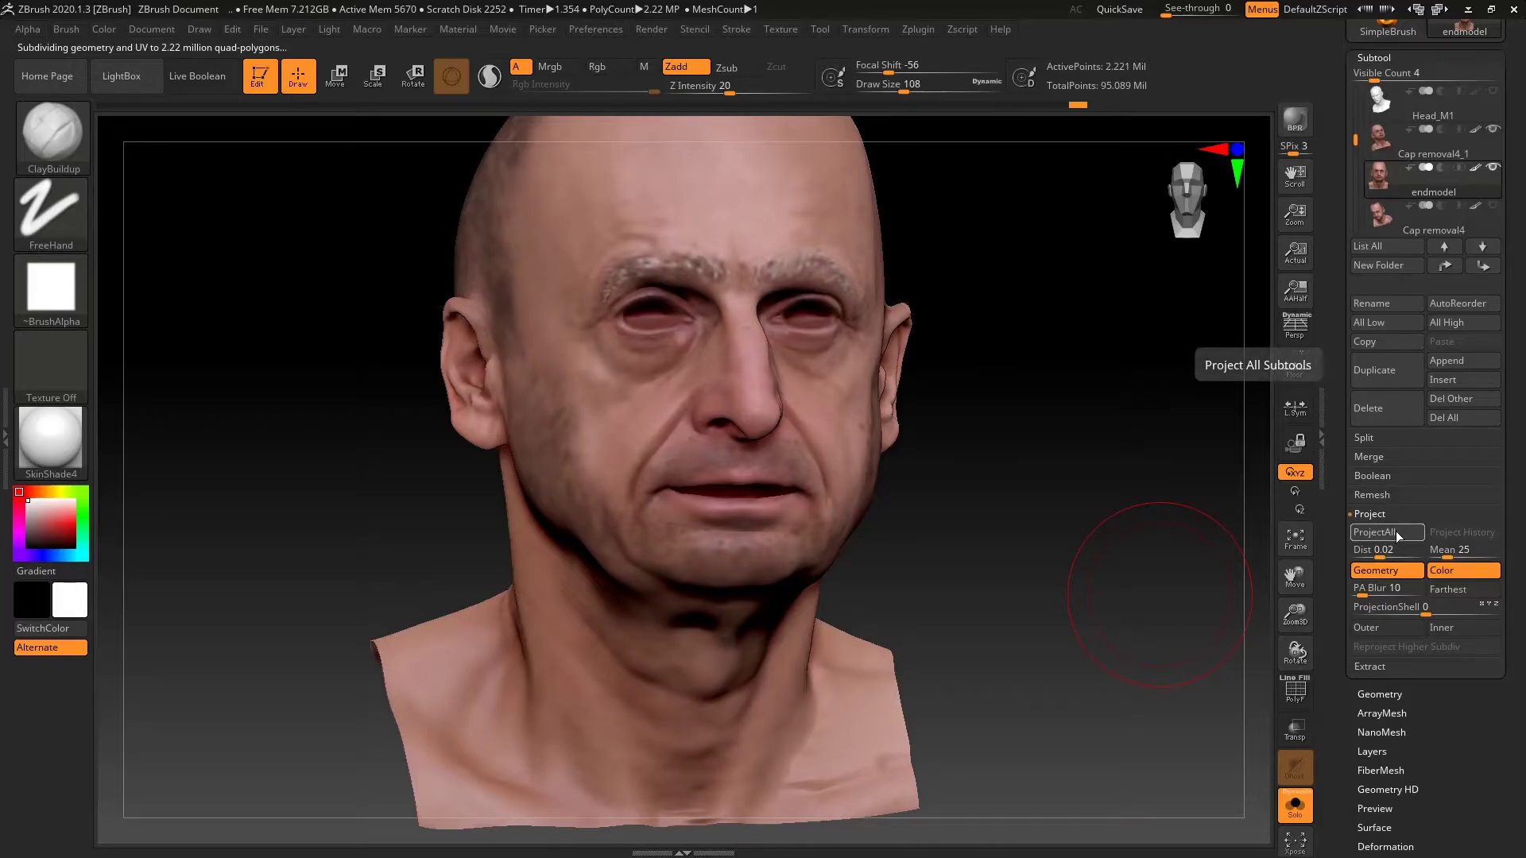
click(1395, 530)
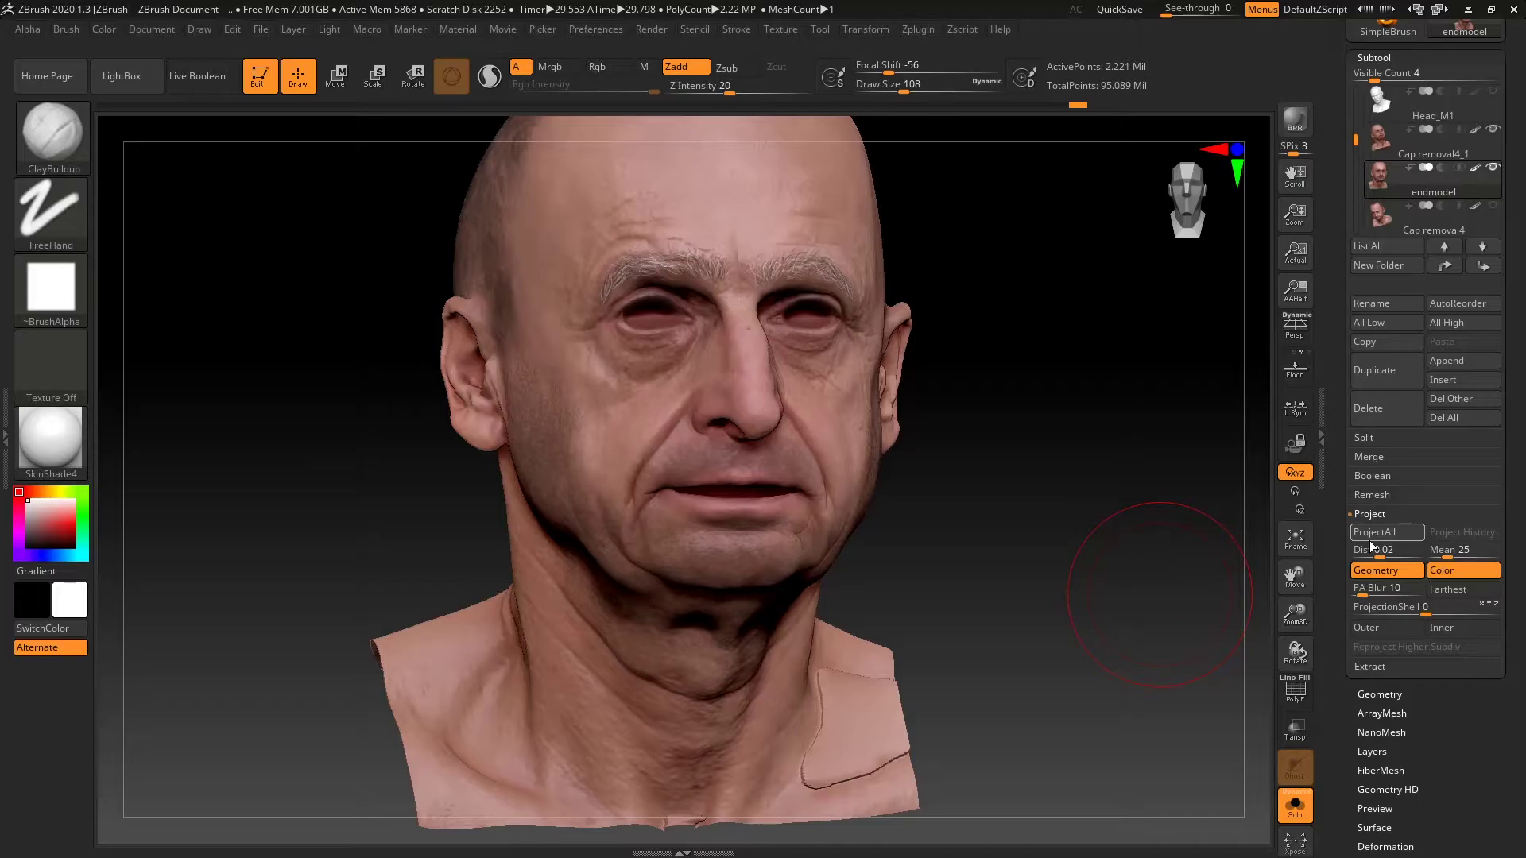
Soften the projection error patch near the model's left collarbone by smoothing at draw size 68, and select the TrimDynamic brush
mouse_move(1090, 499)
mouse_down()
mouse_move(1049, 518)
mouse_move(1073, 500)
mouse_move(1088, 569)
mouse_move(1097, 395)
mouse_up()
mouse_move(1077, 540)
alt+mouse_down()
mouse_move(1066, 446)
mouse_move(1062, 458)
alt+mouse_up()
key(space)
key(shift)
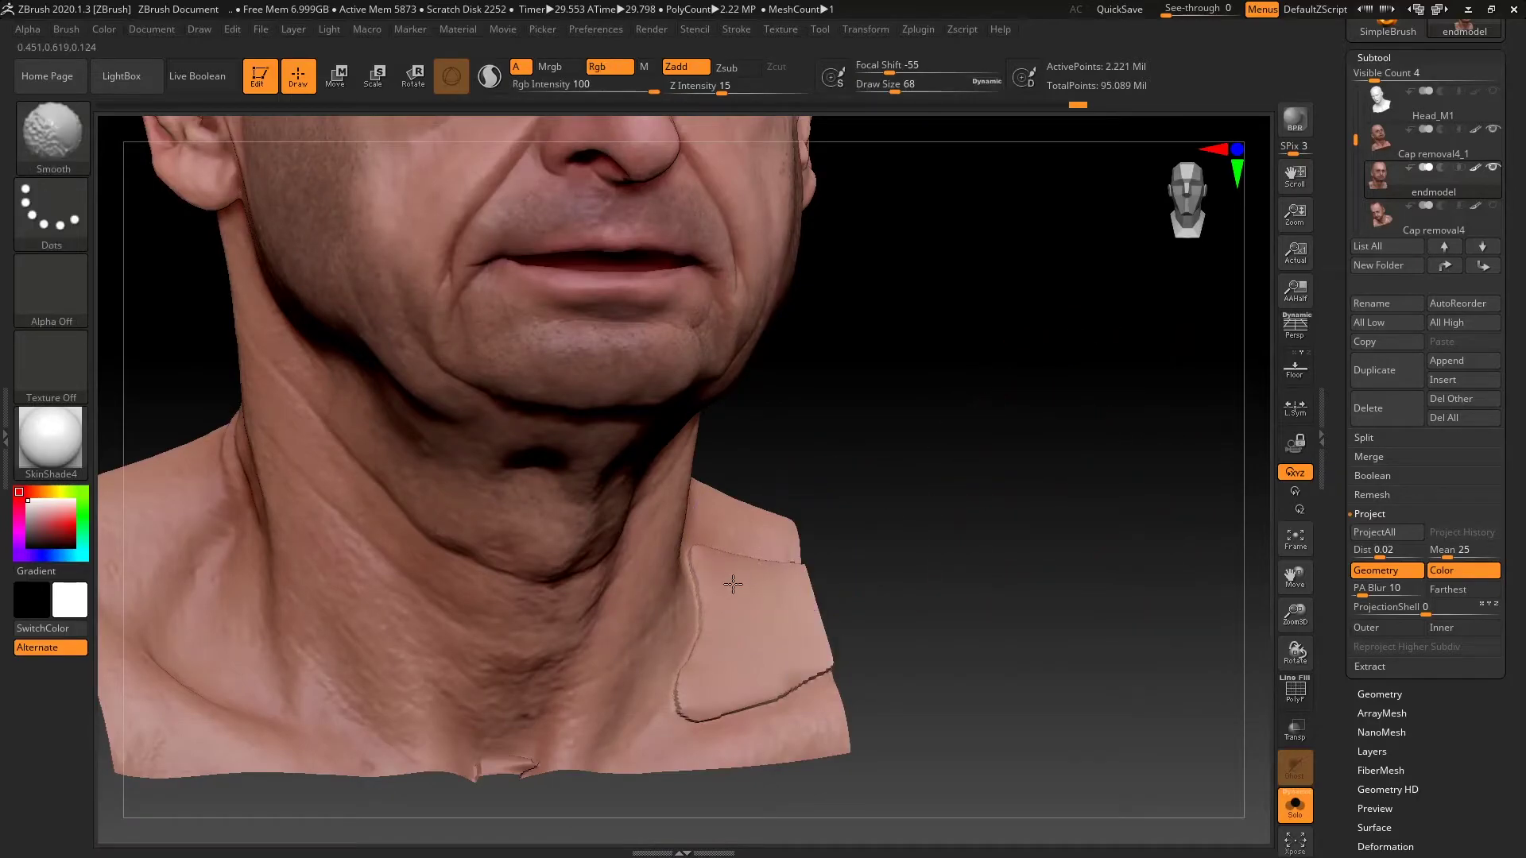
shift+drag(748, 591, 790, 643)
key(b)
key(t)
key(d)
mouse_move(752, 585)
shift+mouse_down()
mouse_move(675, 683)
mouse_move(749, 594)
shift+mouse_up()
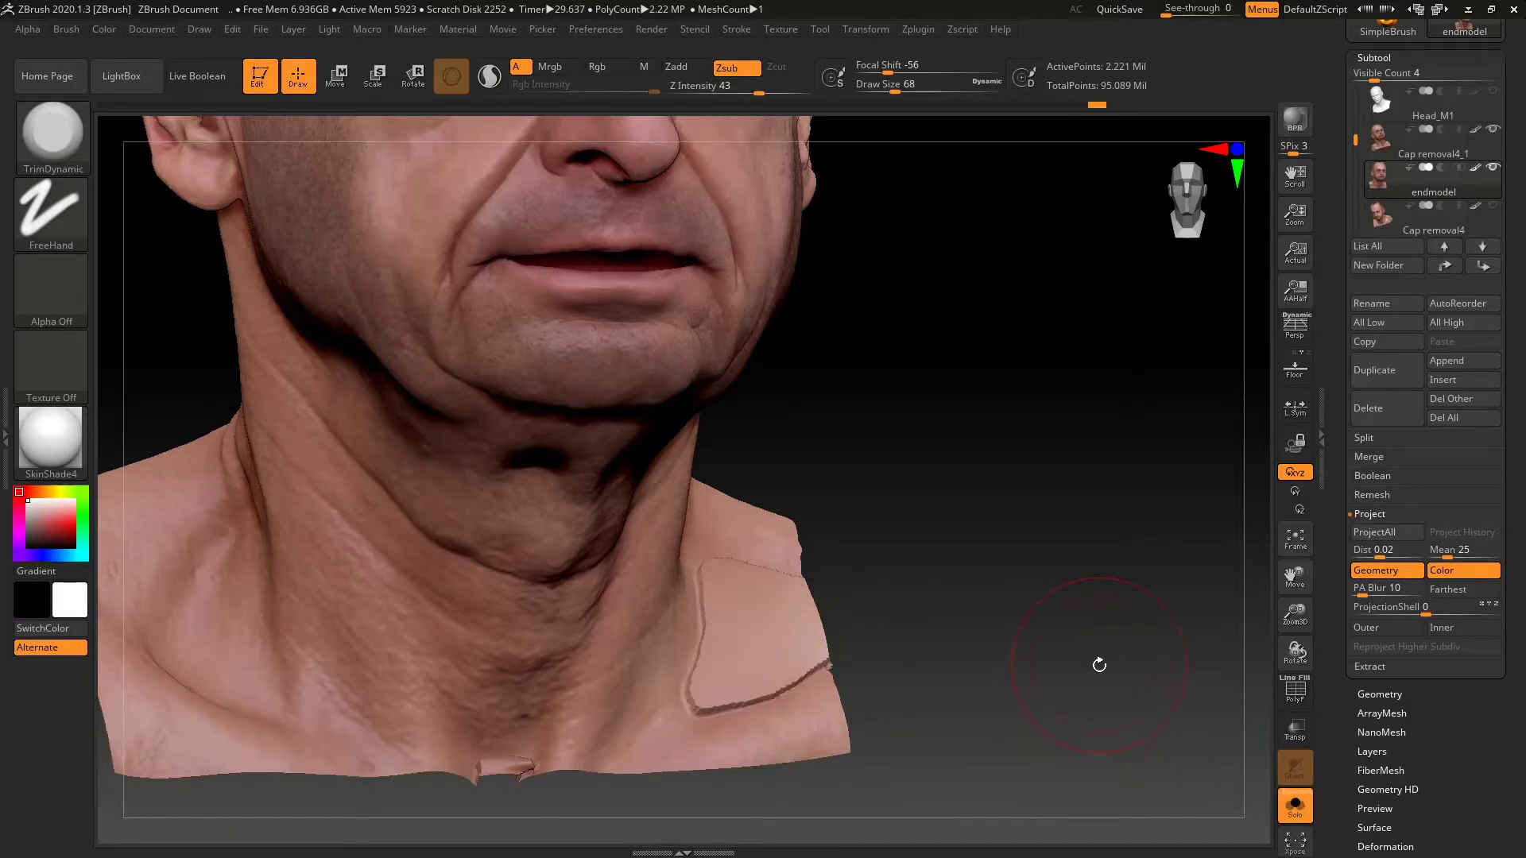
Compare the collarbone patch with the visible scan, and build endmodel's surface up there with the ClayBuildup brush
drag(1096, 636, 1068, 648)
click(1296, 805)
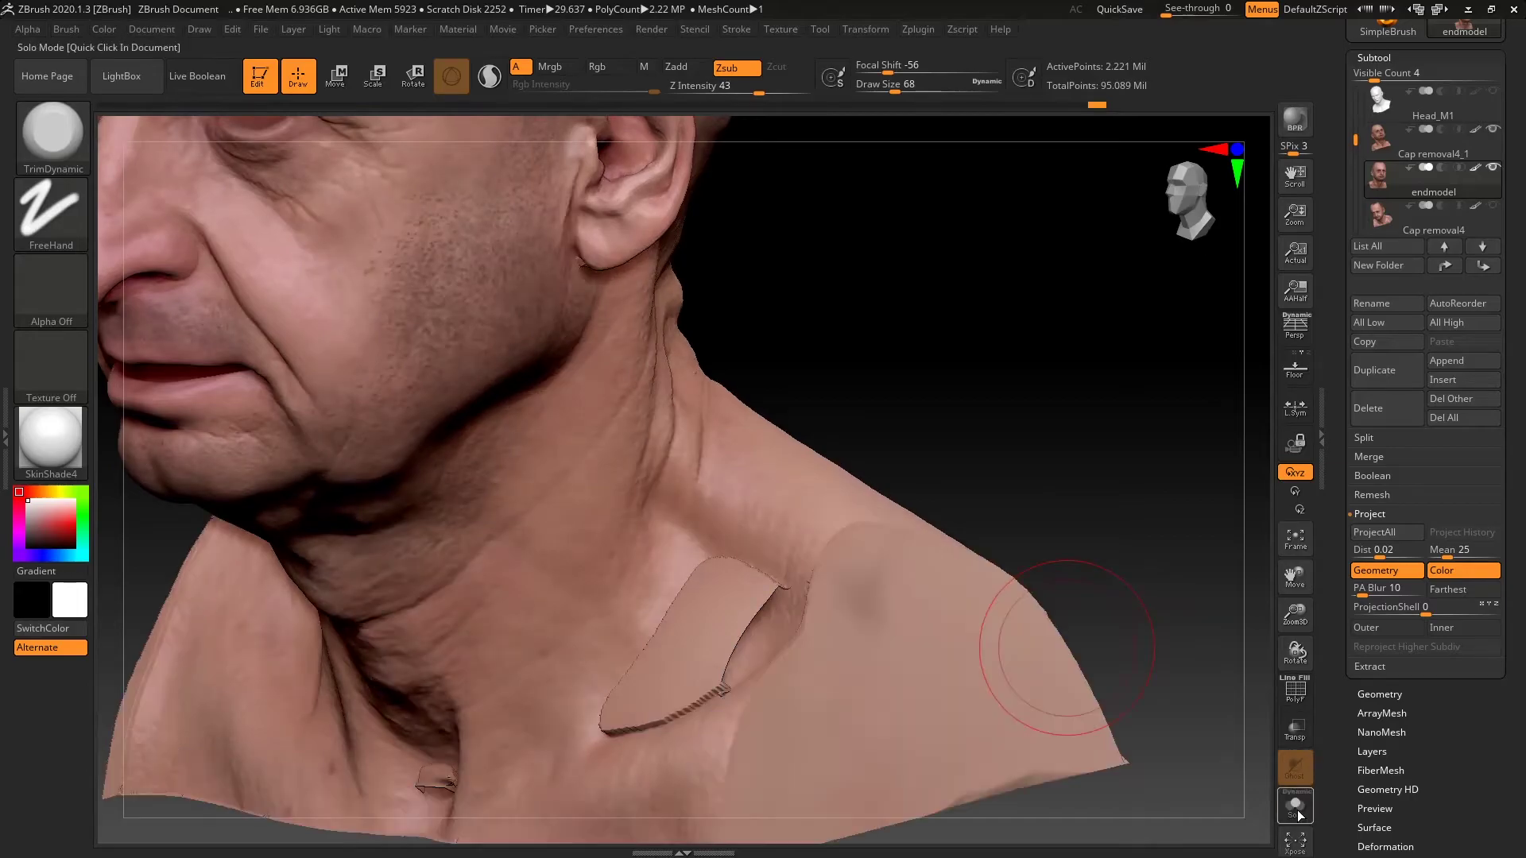
click(1302, 807)
click(1299, 809)
mouse_move(1200, 636)
mouse_down()
mouse_move(1162, 613)
mouse_move(1193, 634)
mouse_move(1186, 621)
mouse_up()
key(b)
key(c)
key(b)
mouse_move(1134, 504)
mouse_down()
mouse_move(692, 610)
mouse_move(739, 651)
mouse_move(670, 694)
mouse_move(635, 693)
mouse_move(756, 644)
mouse_up()
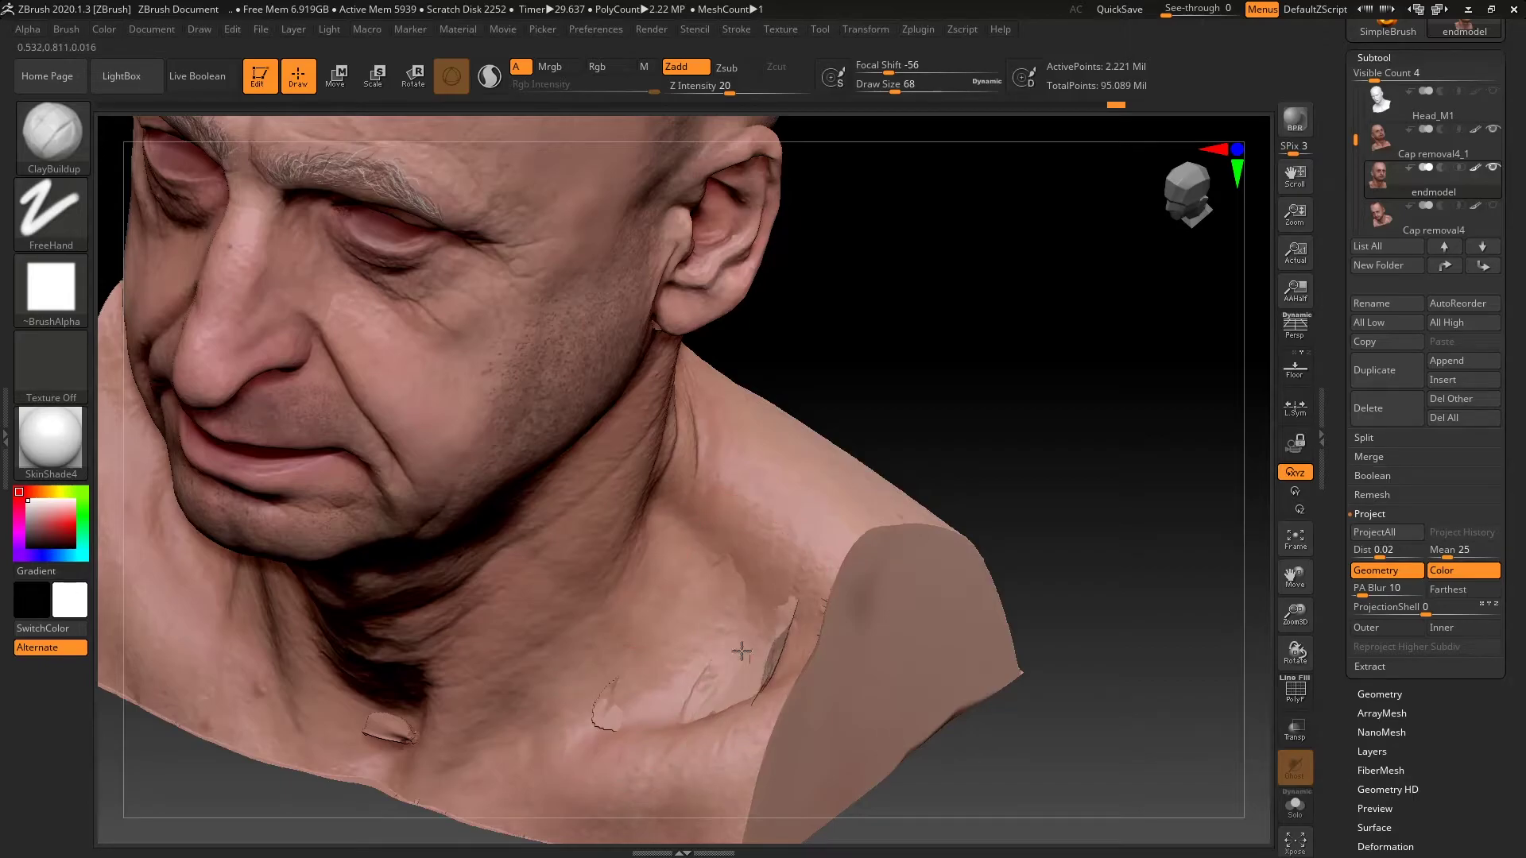
Switch to the Move brush and smooth the remaining seam above the model's left collarbone into the surrounding skin
mouse_move(1015, 480)
mouse_down()
mouse_move(1032, 474)
mouse_move(1012, 466)
mouse_move(1016, 480)
mouse_move(843, 524)
mouse_up()
key(ctrl)
key(b)
key(m)
key(v)
mouse_move(1001, 516)
mouse_down()
mouse_move(1049, 470)
mouse_move(1088, 493)
mouse_move(1076, 483)
mouse_move(1192, 637)
mouse_up()
key(shift)
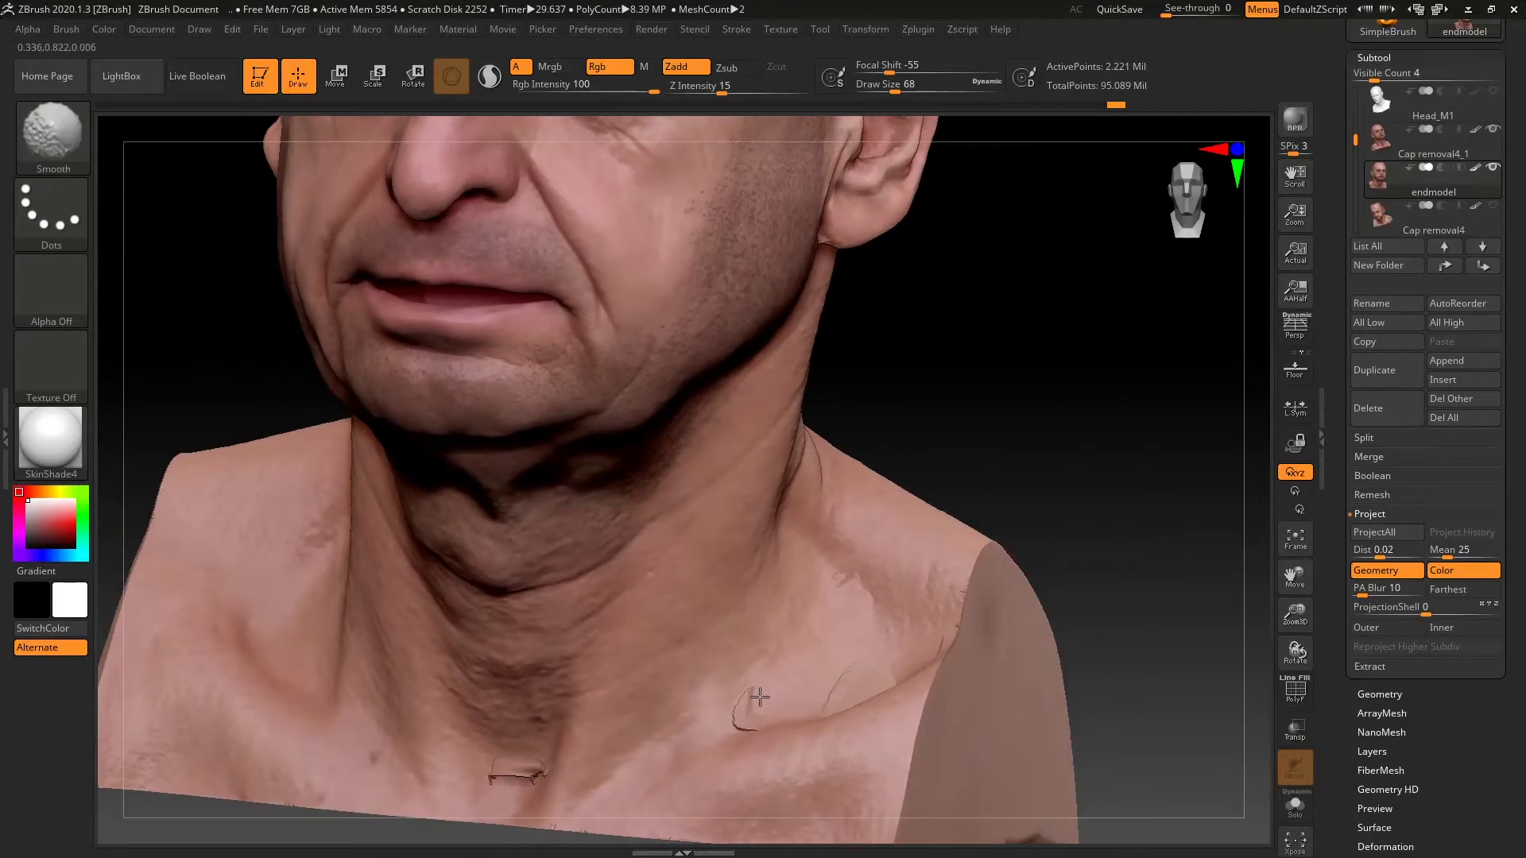
shift+drag(775, 660, 734, 736)
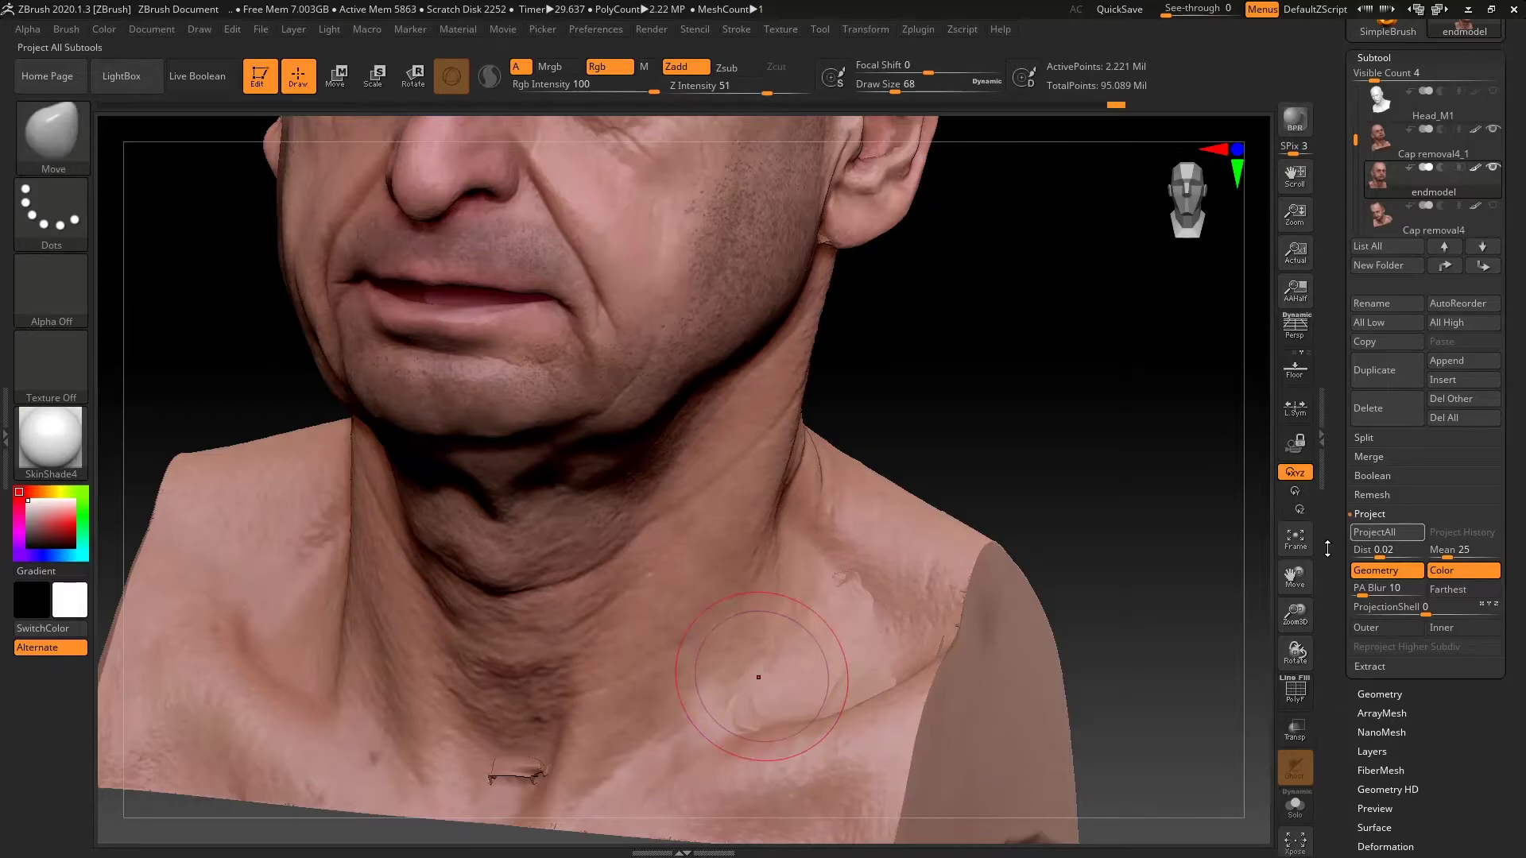
Isolate endmodel, smooth the seam around the model's left collarbone, and project the scan's detail onto it again
click(1296, 805)
drag(1182, 623, 1052, 647)
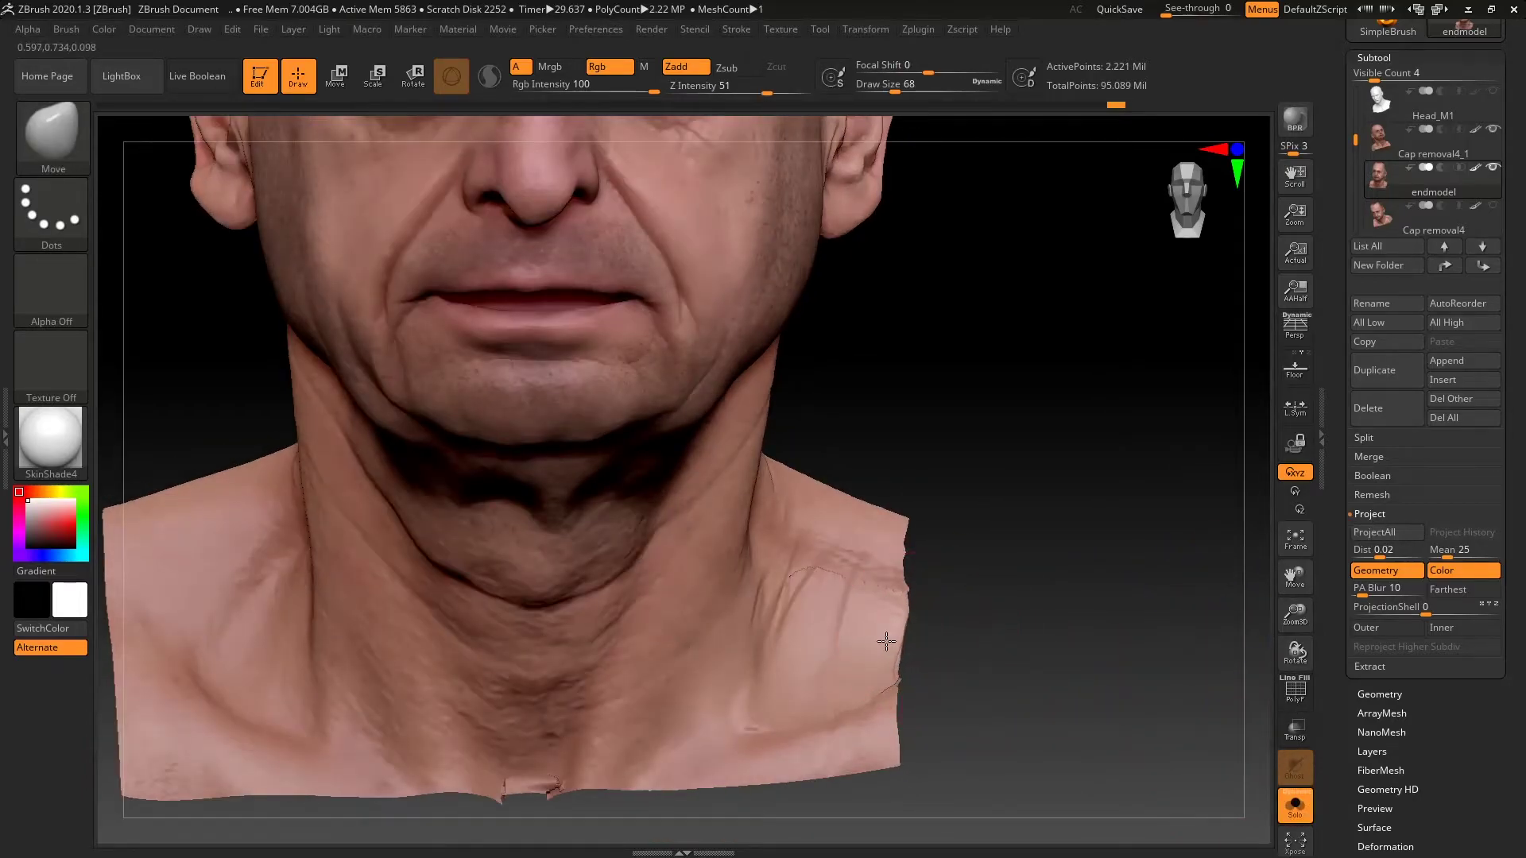
key(shift)
mouse_move(832, 599)
shift+mouse_down()
mouse_move(759, 692)
mouse_move(799, 674)
shift+mouse_up()
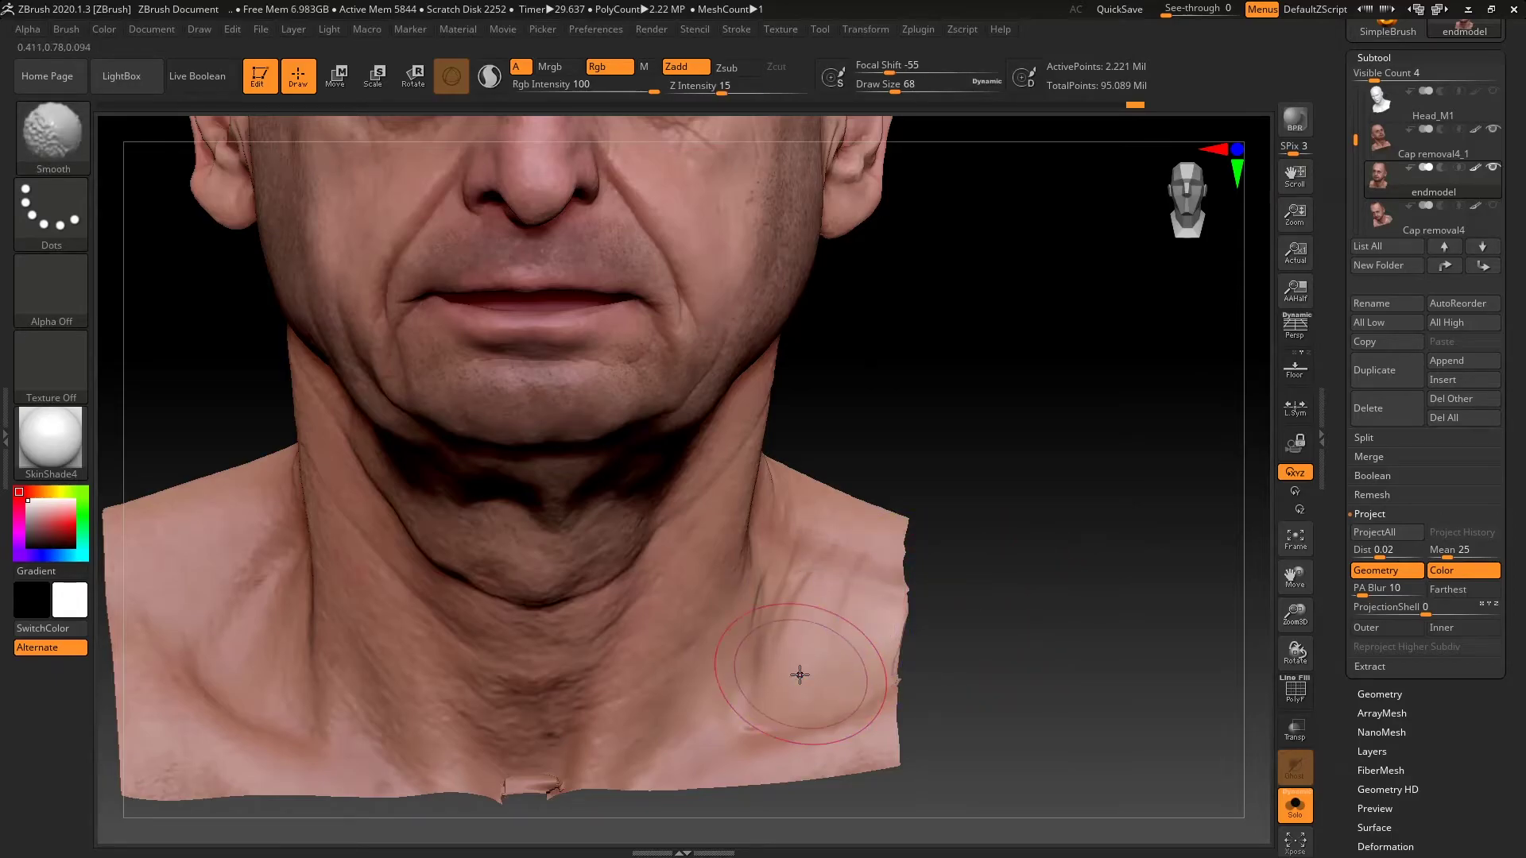
click(1388, 532)
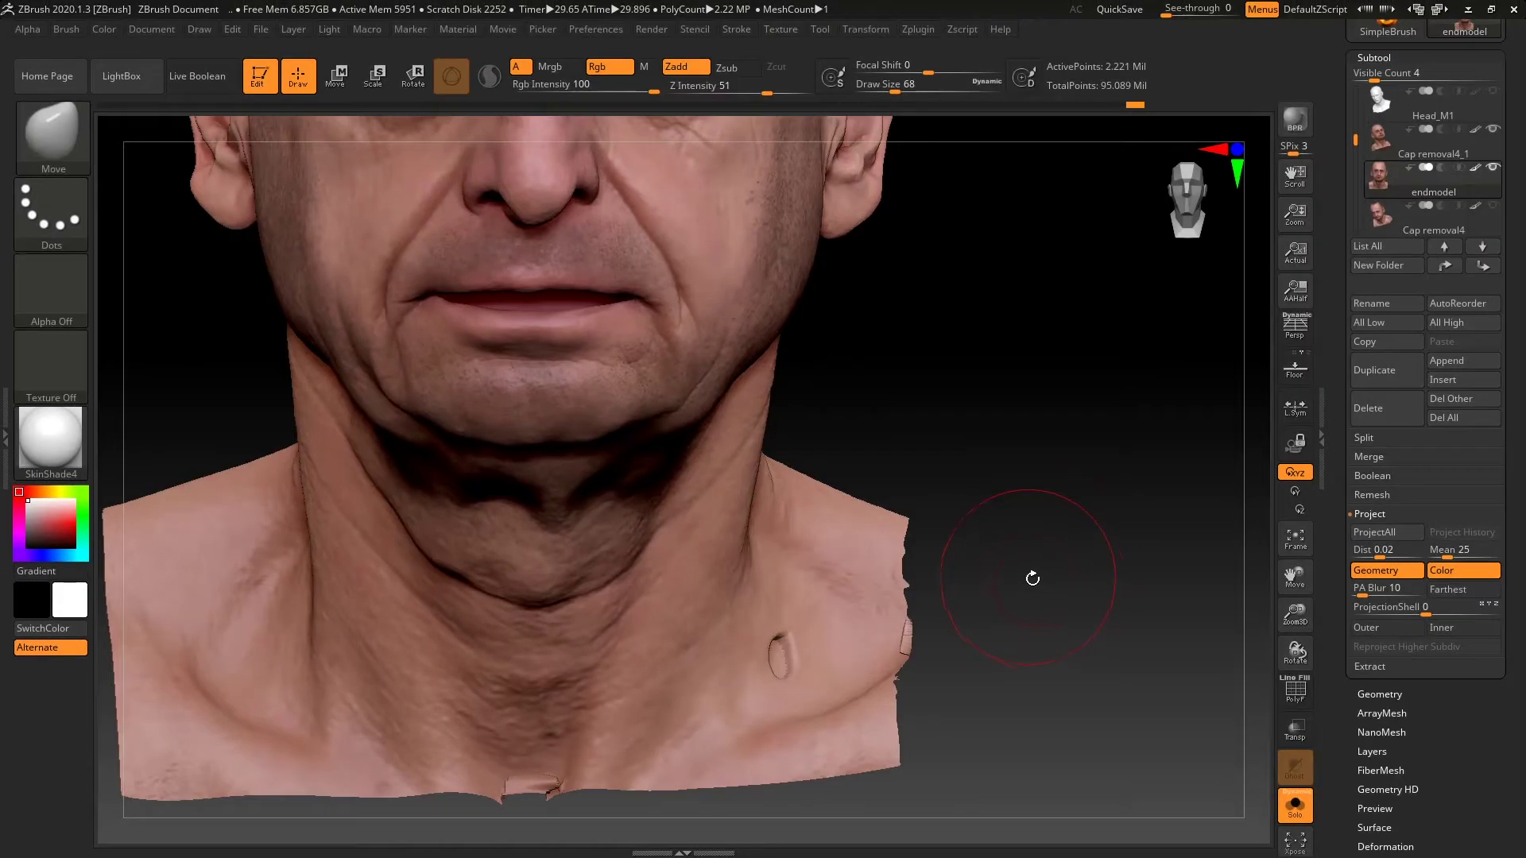
Fill the remaining pit near the model's left collarbone with the ClayBuildup brush, checking against the scan, and smooth it
key(b)
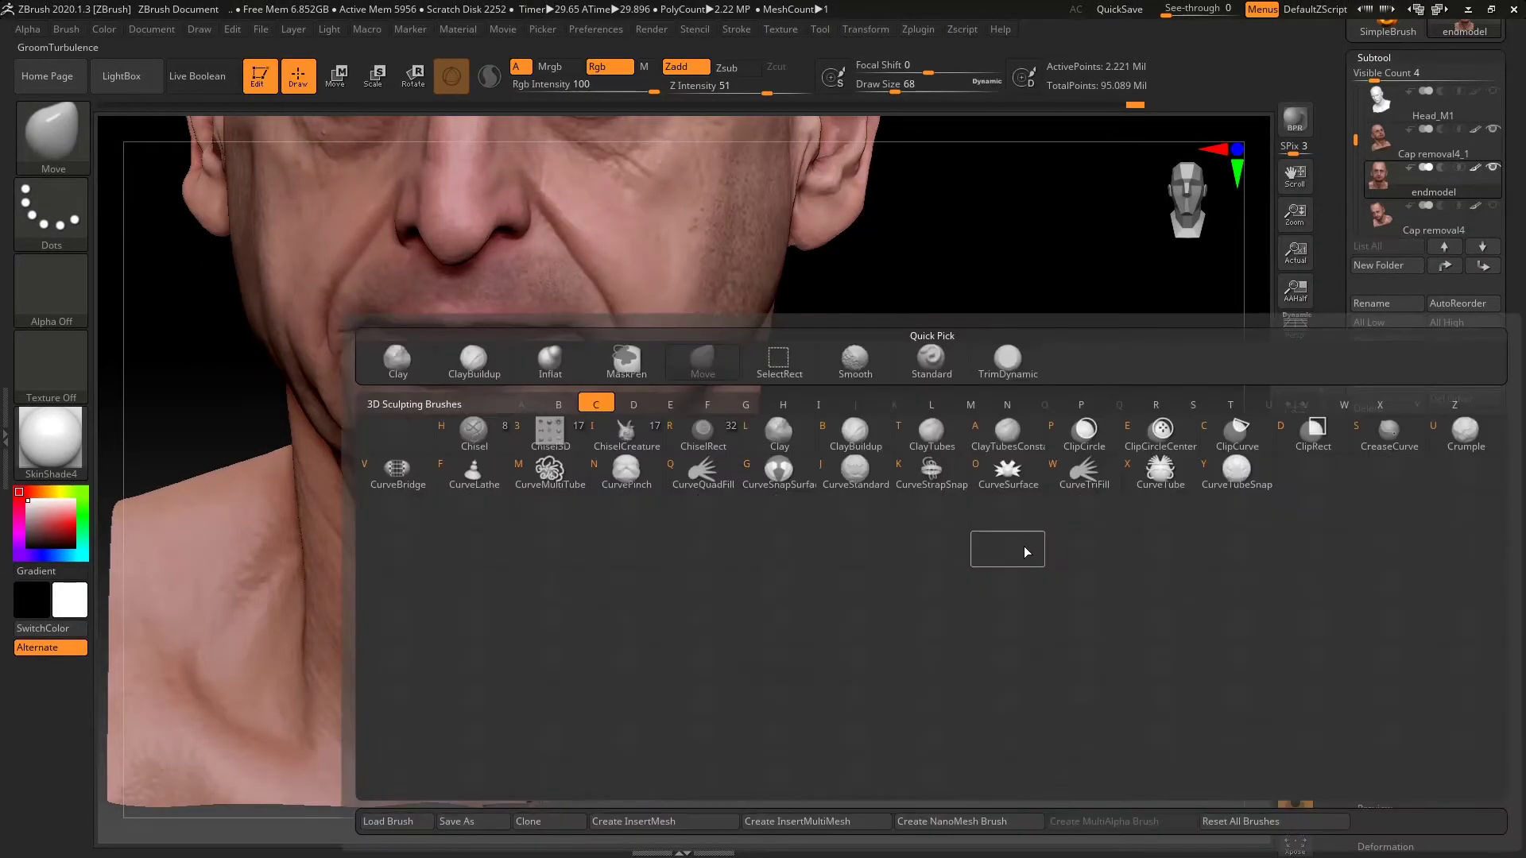
key(c)
key(b)
key(space)
drag(1025, 537, 1018, 537)
click(1294, 806)
click(1294, 806)
mouse_move(784, 648)
mouse_down()
mouse_move(762, 650)
mouse_move(762, 685)
mouse_up()
key(shift)
key(shift)
Mask the outer border of the bust along both shoulders and the lower edge, and invert the mask
mouse_move(1057, 632)
mouse_down()
mouse_move(1122, 567)
mouse_move(1057, 534)
mouse_up()
ctrl+shift+drag(1036, 357, 857, 714)
ctrl+shift+click(1034, 590)
ctrl+drag(1049, 370, 858, 717)
ctrl+drag(332, 763, 959, 640)
mouse_move(290, 367)
ctrl+mouse_down()
mouse_move(377, 749)
mouse_move(1049, 744)
mouse_move(835, 715)
ctrl+mouse_up()
ctrl+drag(364, 335, 634, 677)
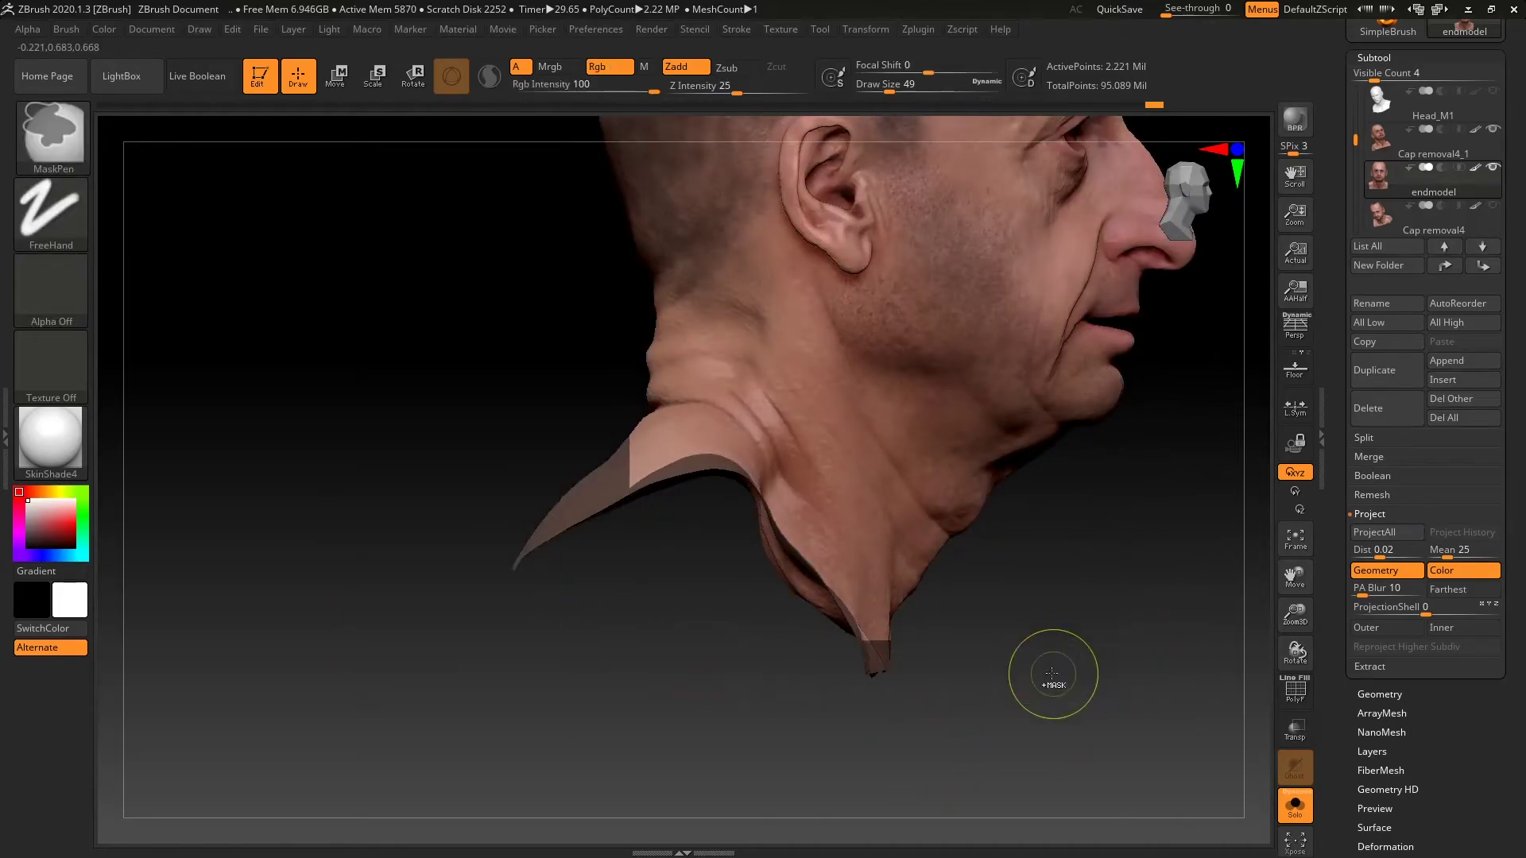
ctrl+click(1147, 652)
Polish the unmasked bust border with the Polish deformation, and clear the mask
drag(1413, 823, 1405, 628)
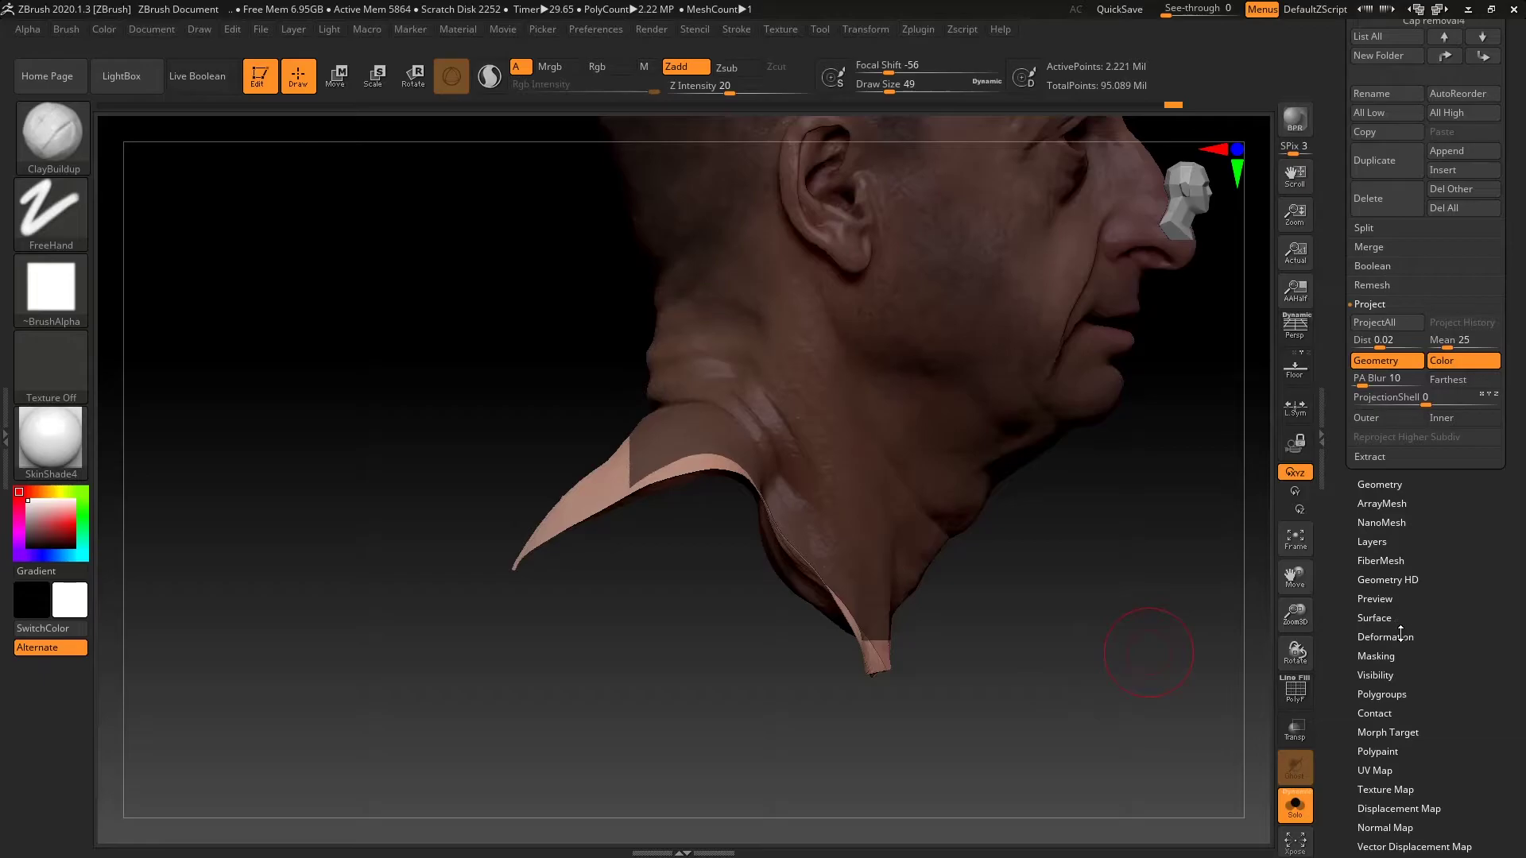
click(1396, 636)
drag(1384, 699, 1384, 818)
scroll(1384, 819, up, 1)
click(1464, 260)
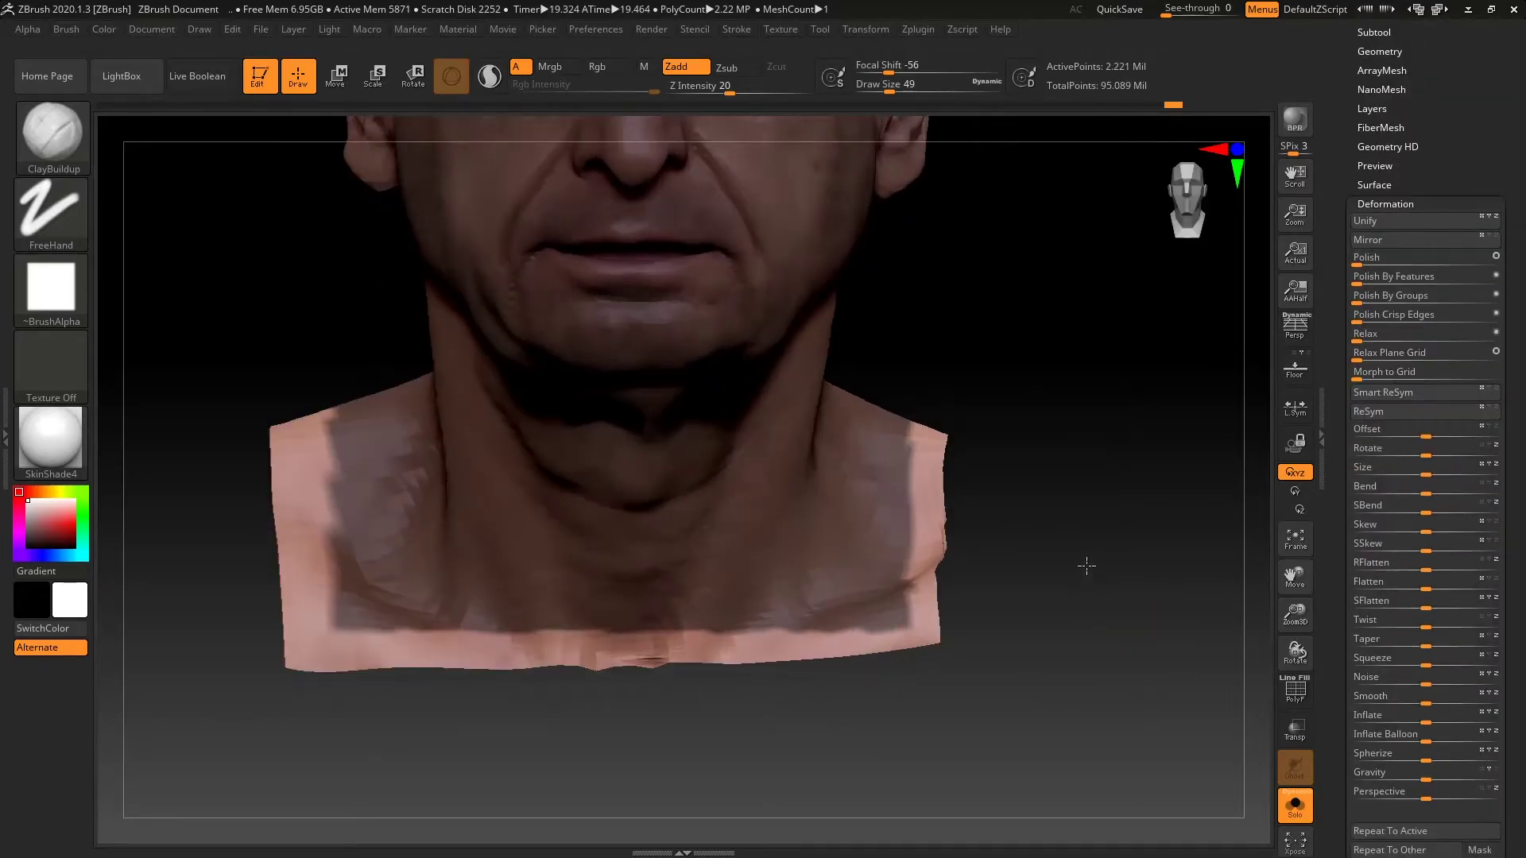
drag(1083, 562, 1128, 577)
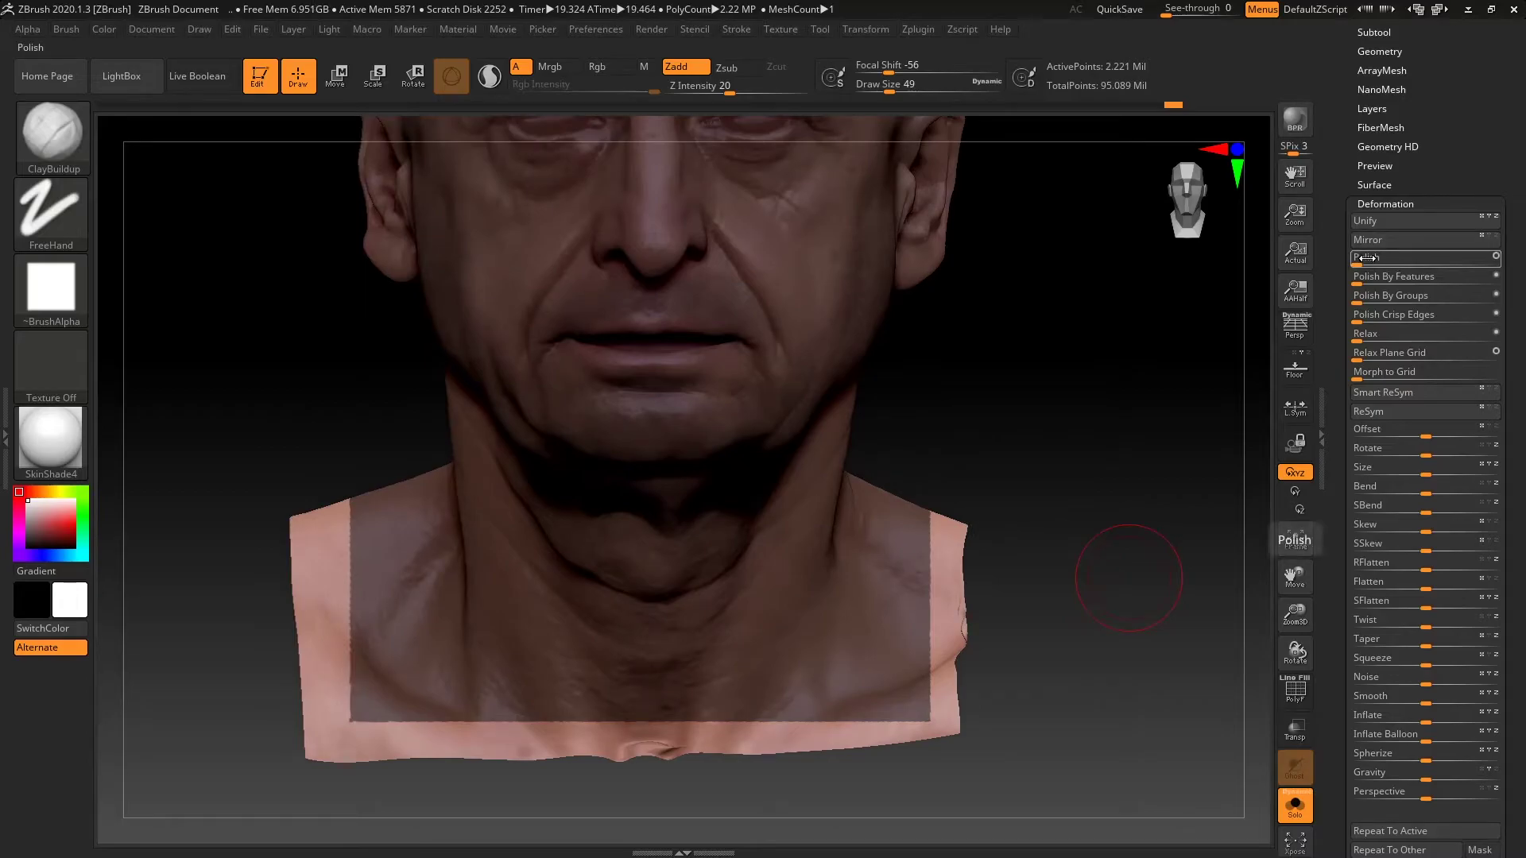
drag(1368, 258, 1394, 258)
drag(1385, 270, 1387, 271)
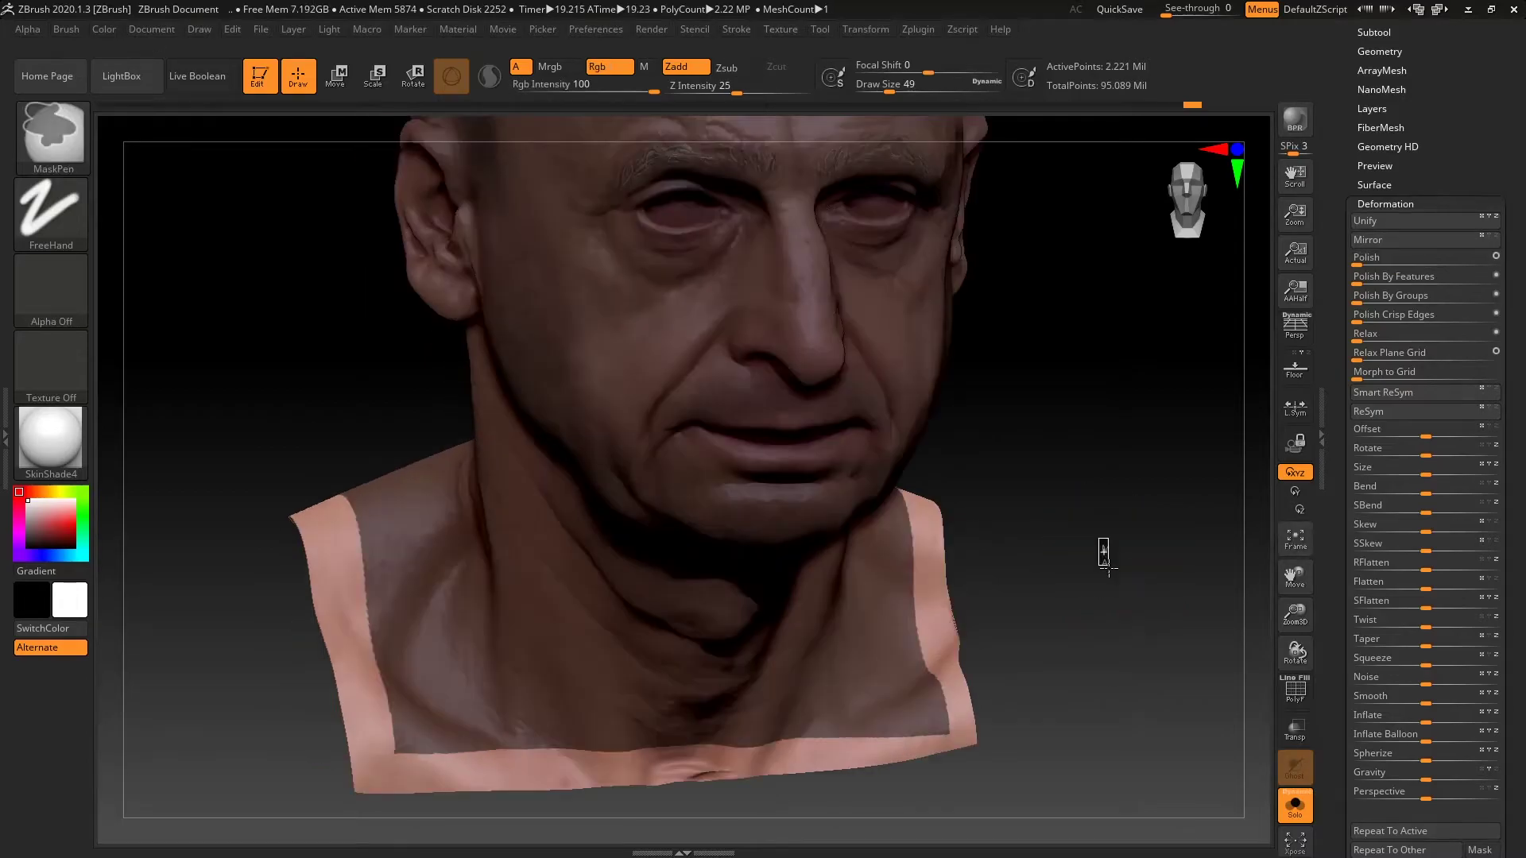
drag(1103, 545, 954, 519)
Rework the notch at the centre of the bust's lower edge with the ClayBuildup brush and smoothing
key(shift)
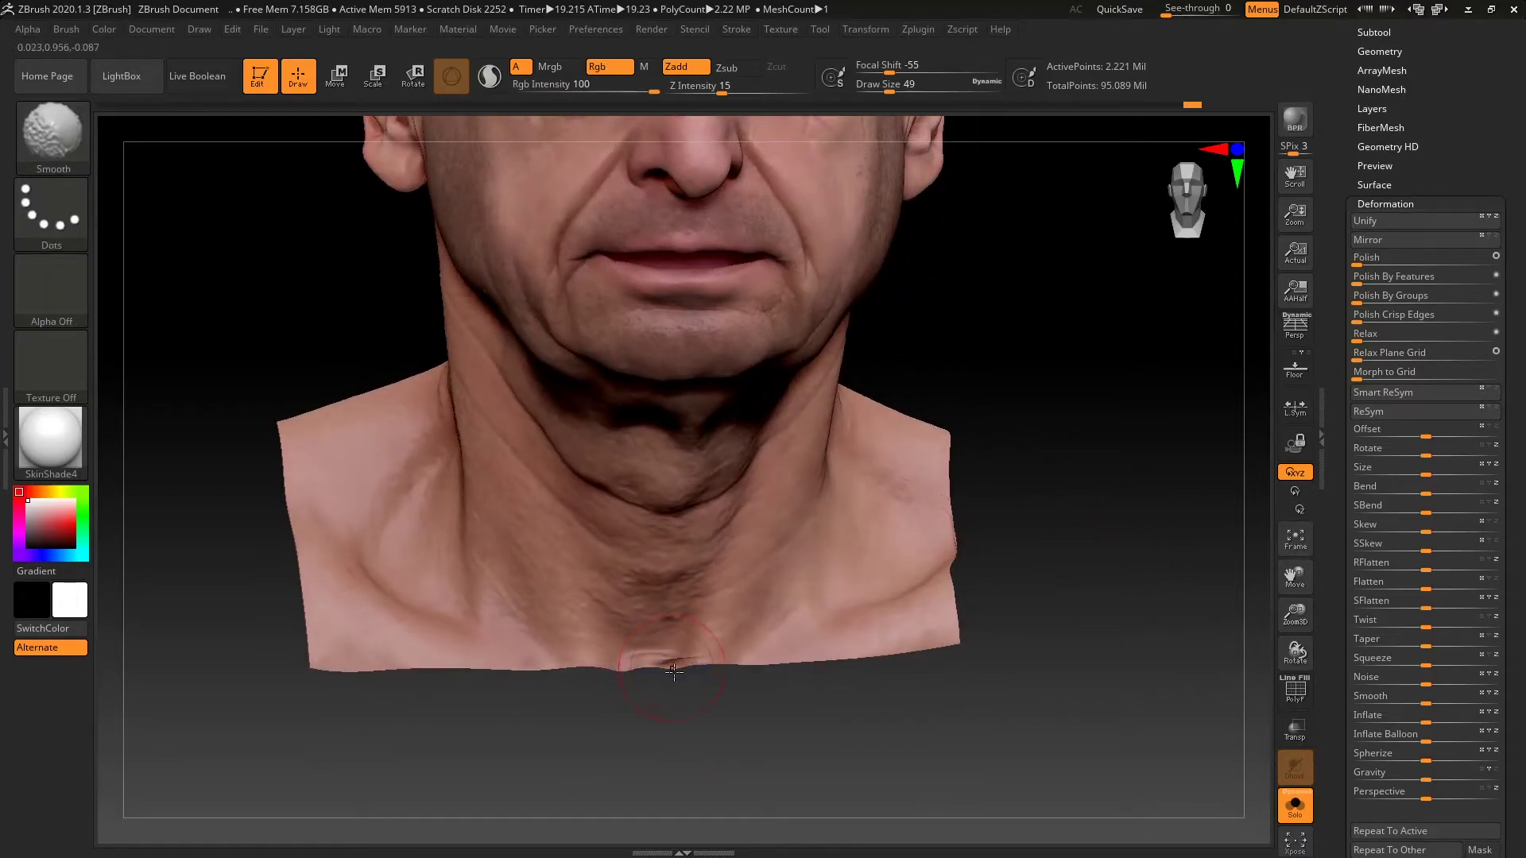
key(b)
key(c)
key(b)
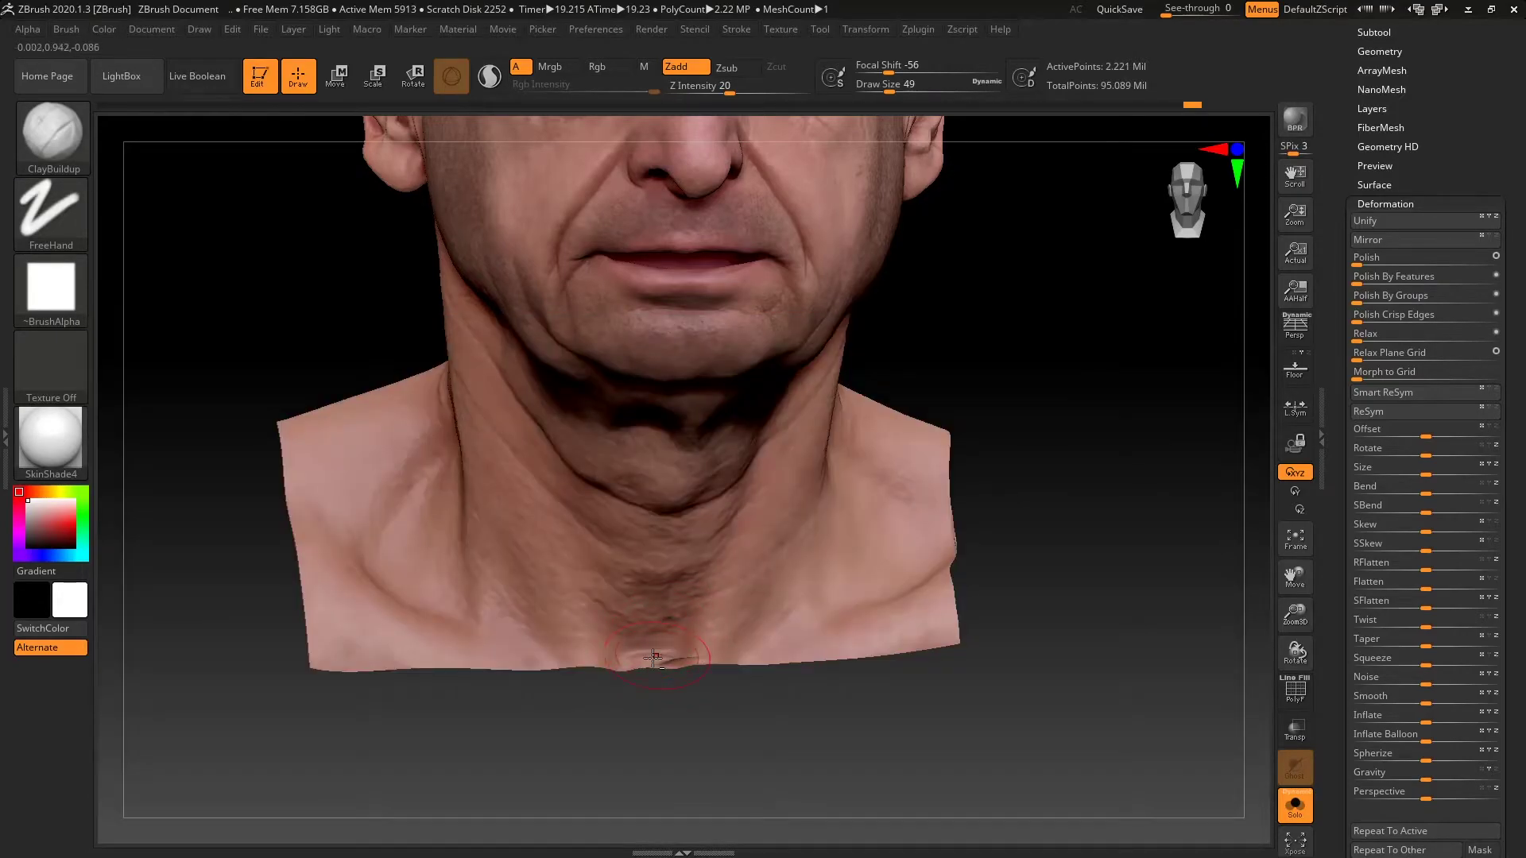
shift+drag(695, 658, 694, 649)
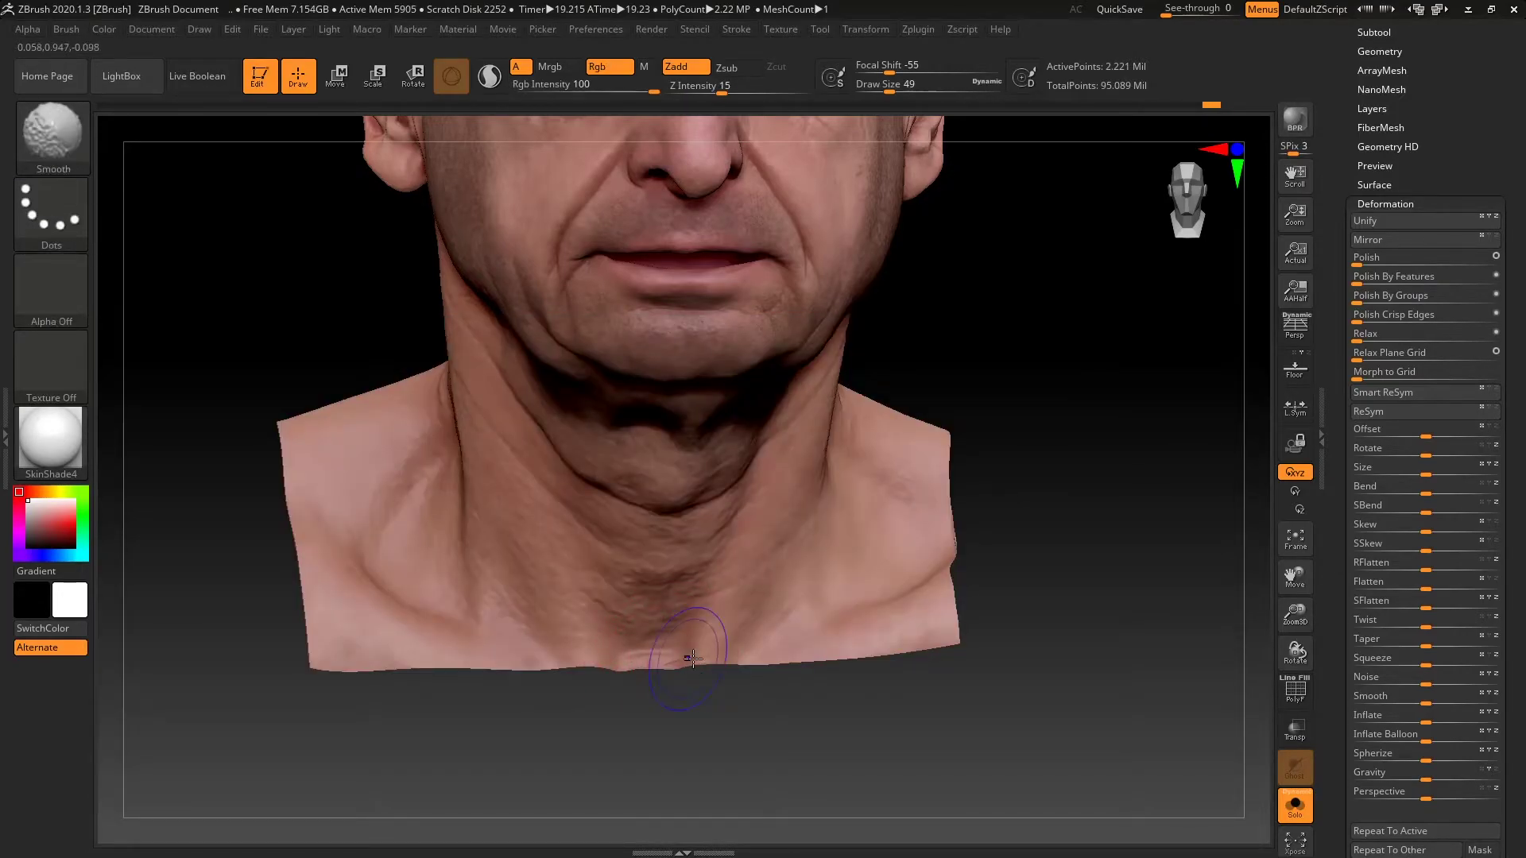
Show the wireframe, lower endmodel to subdivision level 4, and smooth the centre of the bust's lower edge
click(1295, 690)
ctrl+right_drag(1167, 584, 1174, 639)
alt+drag(1174, 639, 1161, 647)
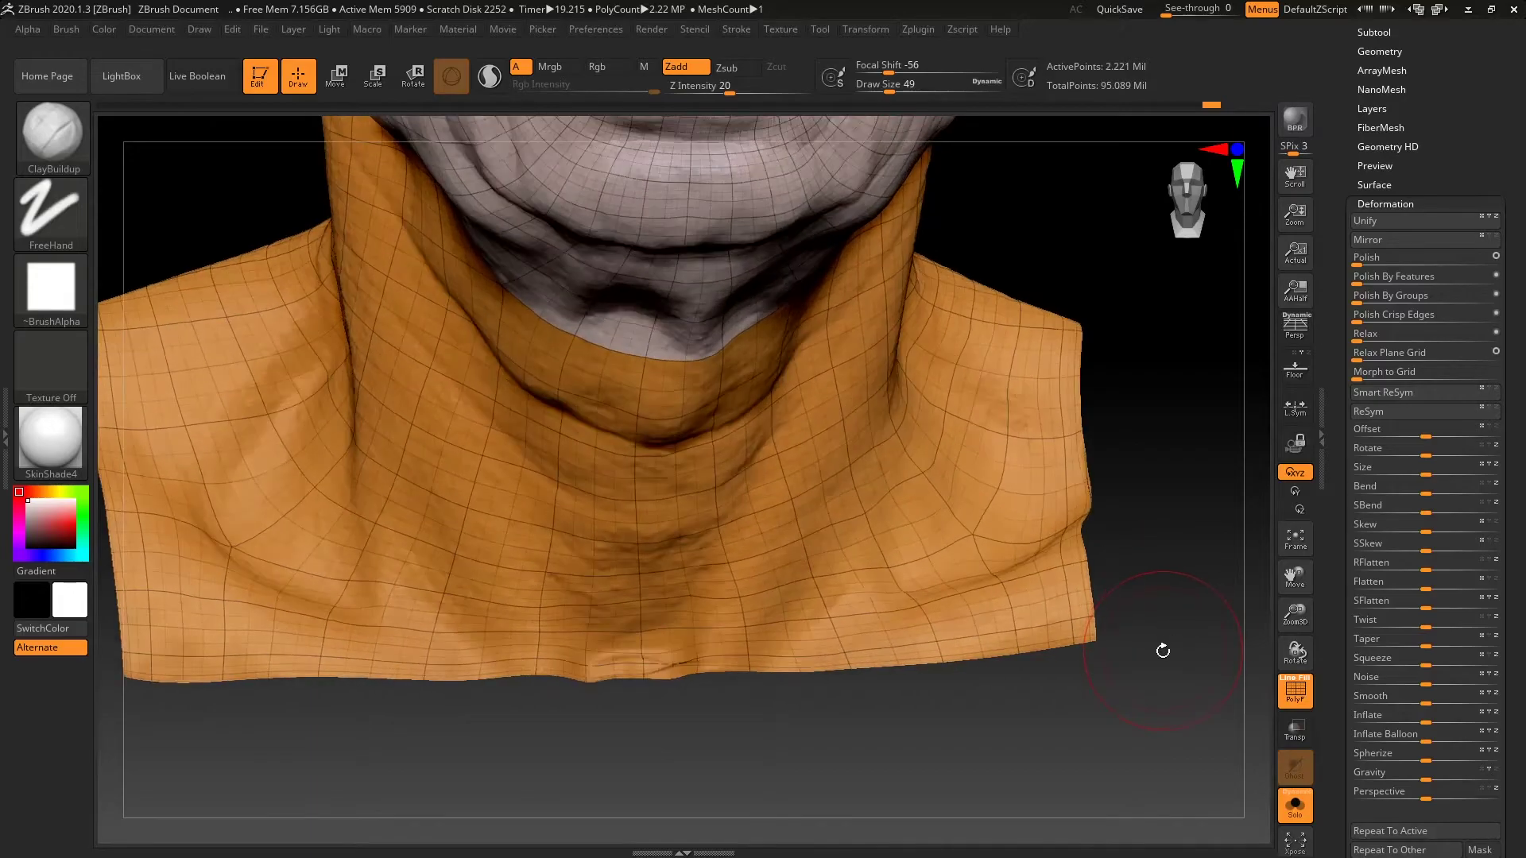
key(shift)
mouse_move(1390, 112)
mouse_down()
mouse_move(1376, 182)
mouse_move(1394, 226)
mouse_up()
click(1387, 189)
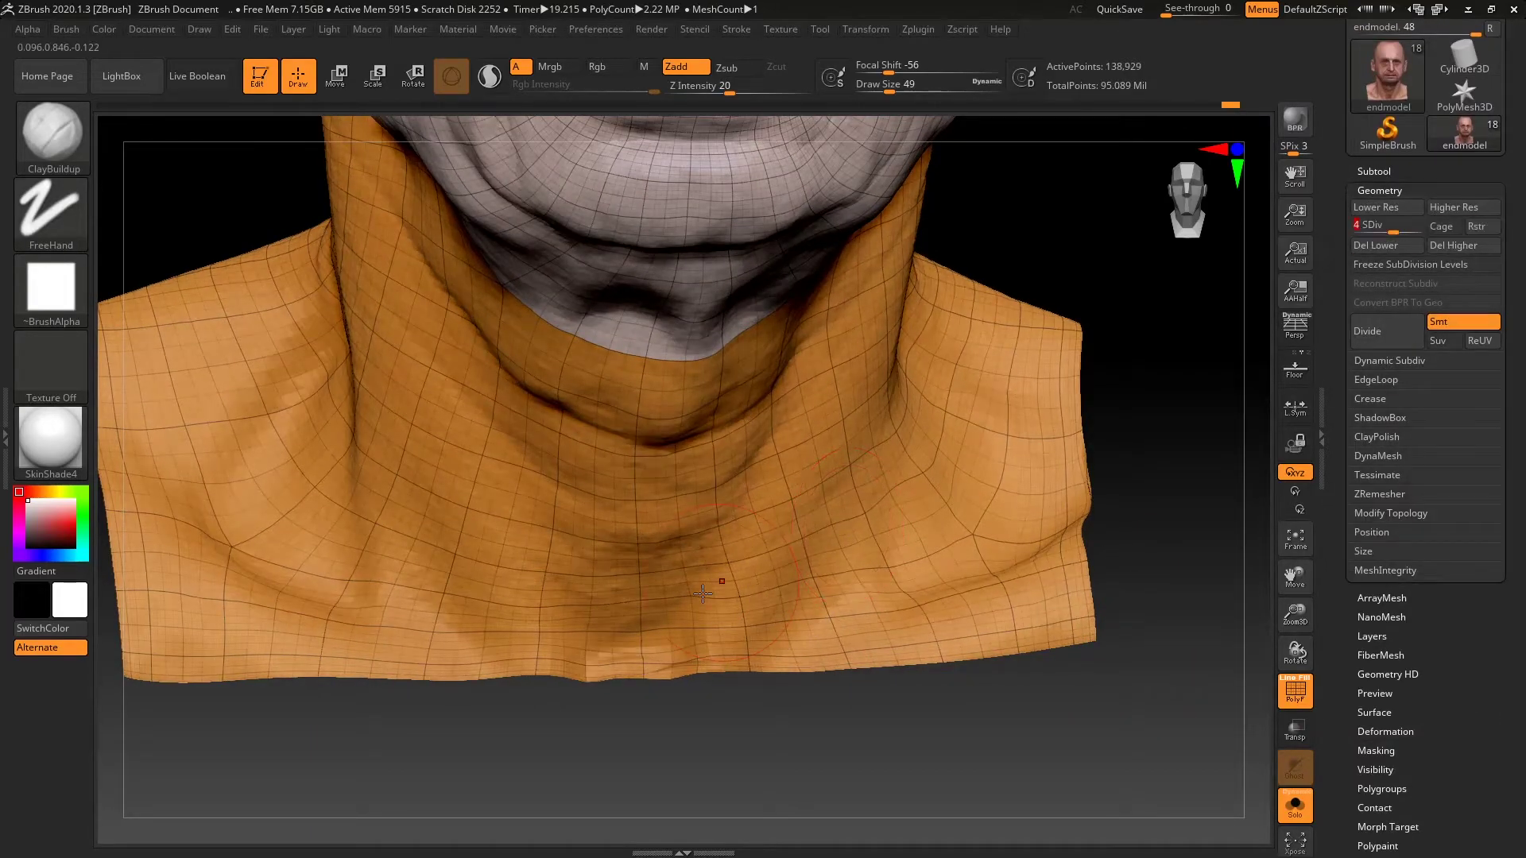
key(shift)
shift+drag(758, 641, 794, 632)
alt+drag(1172, 531, 1134, 594)
mouse_move(715, 675)
shift+mouse_down()
mouse_move(582, 709)
mouse_move(668, 675)
shift+mouse_up()
Smooth the bust's shoulder and outer edges at draw size 90
alt+drag(1175, 334, 1109, 443)
key(space)
shift+drag(932, 636, 921, 688)
mouse_move(998, 461)
alt+mouse_down()
mouse_move(1070, 477)
mouse_move(1029, 596)
alt+mouse_up()
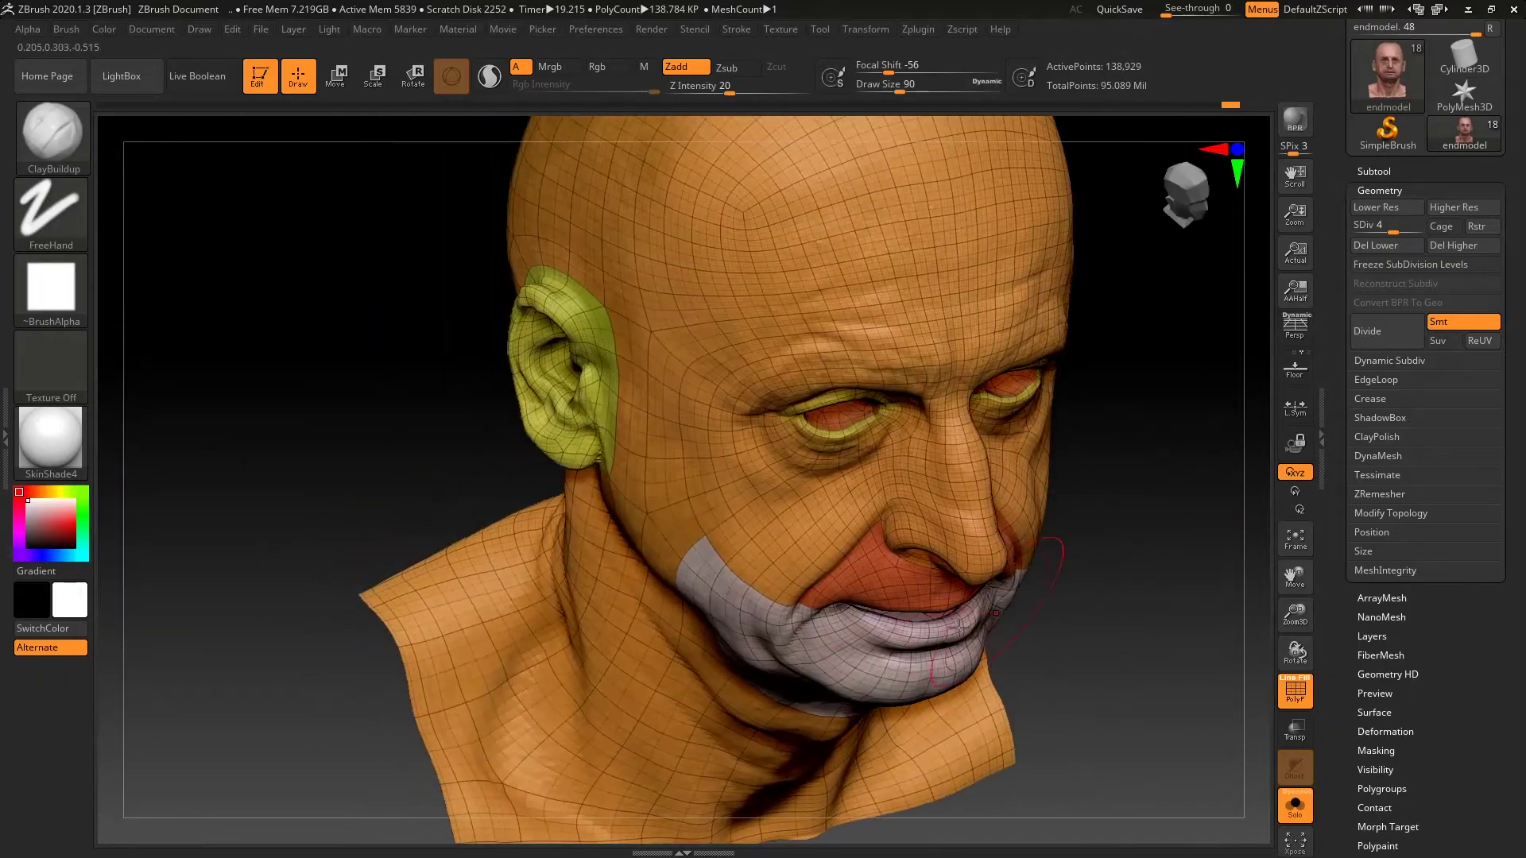
key(shift)
drag(1117, 654, 571, 561)
key(shift)
mouse_move(1107, 808)
mouse_down()
mouse_move(1147, 572)
mouse_move(1131, 498)
mouse_move(927, 517)
mouse_up()
key(shift)
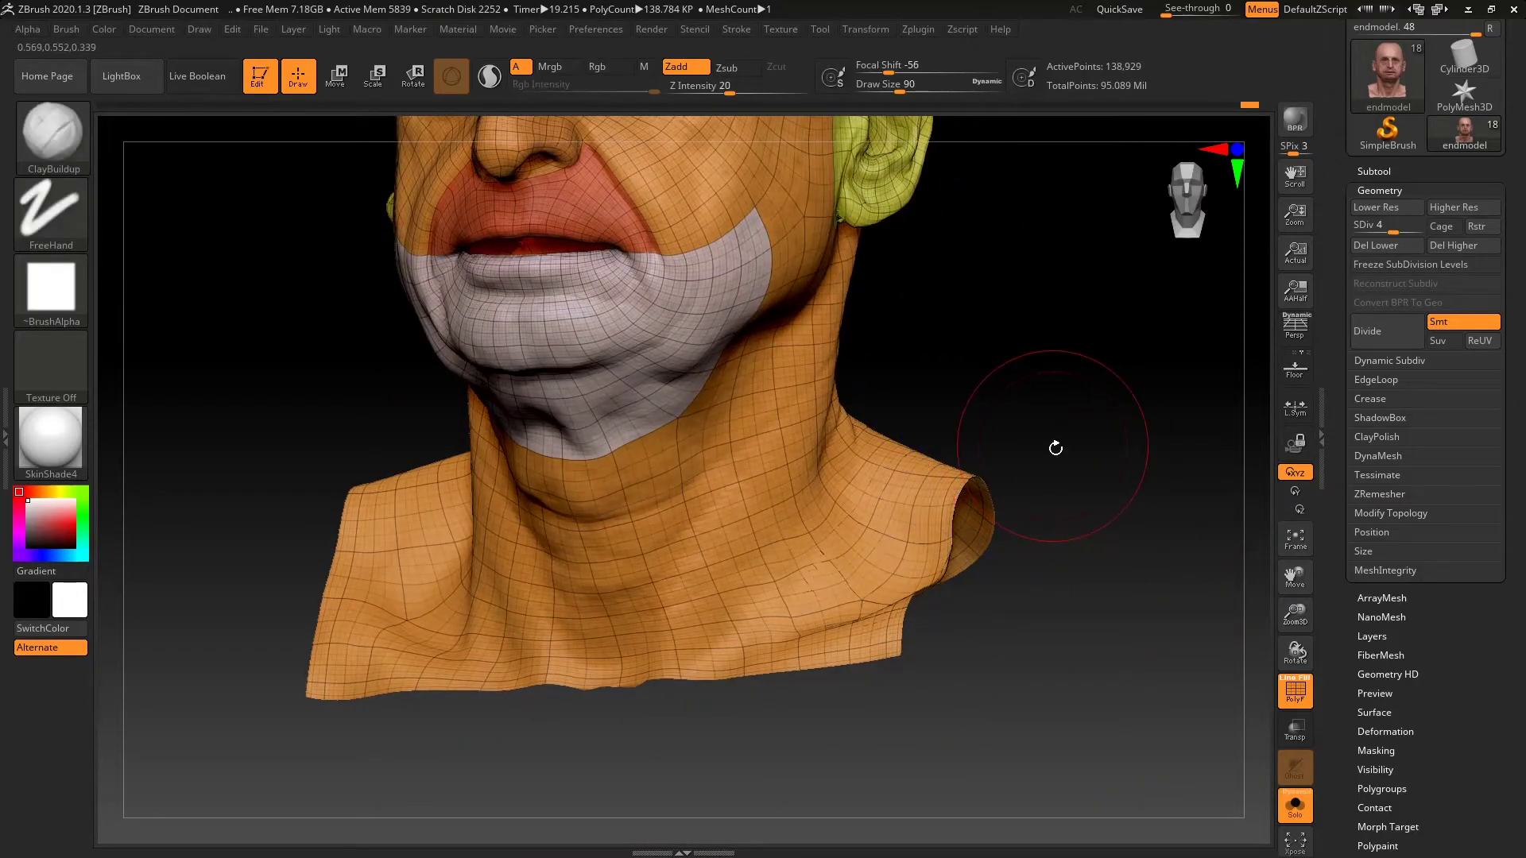
shift+drag(1050, 442, 1004, 535)
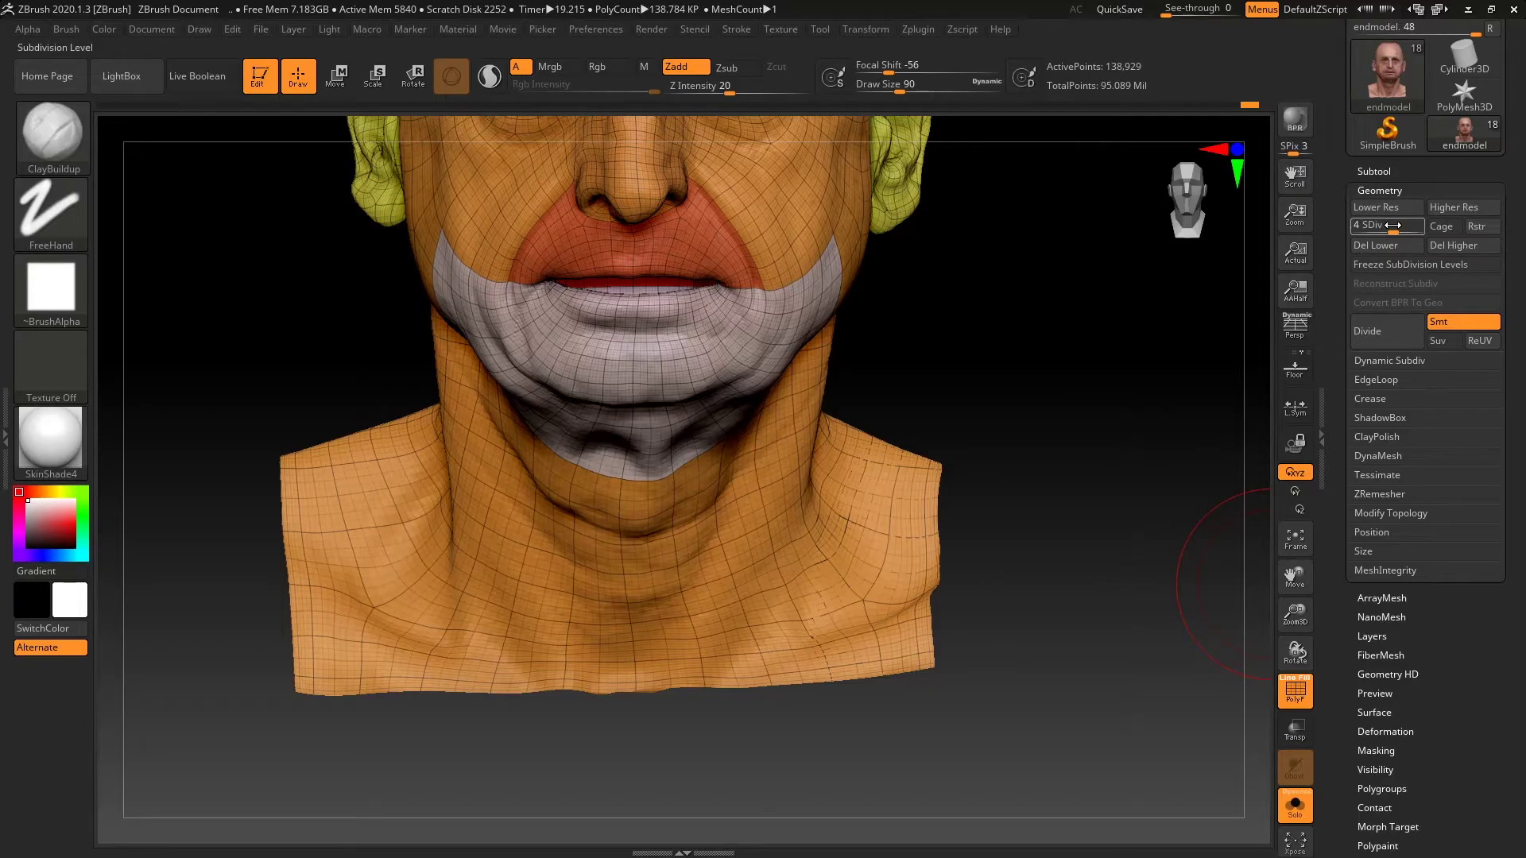
Return endmodel to subdivision level 6 and project the scan's detail onto it again
click(1419, 226)
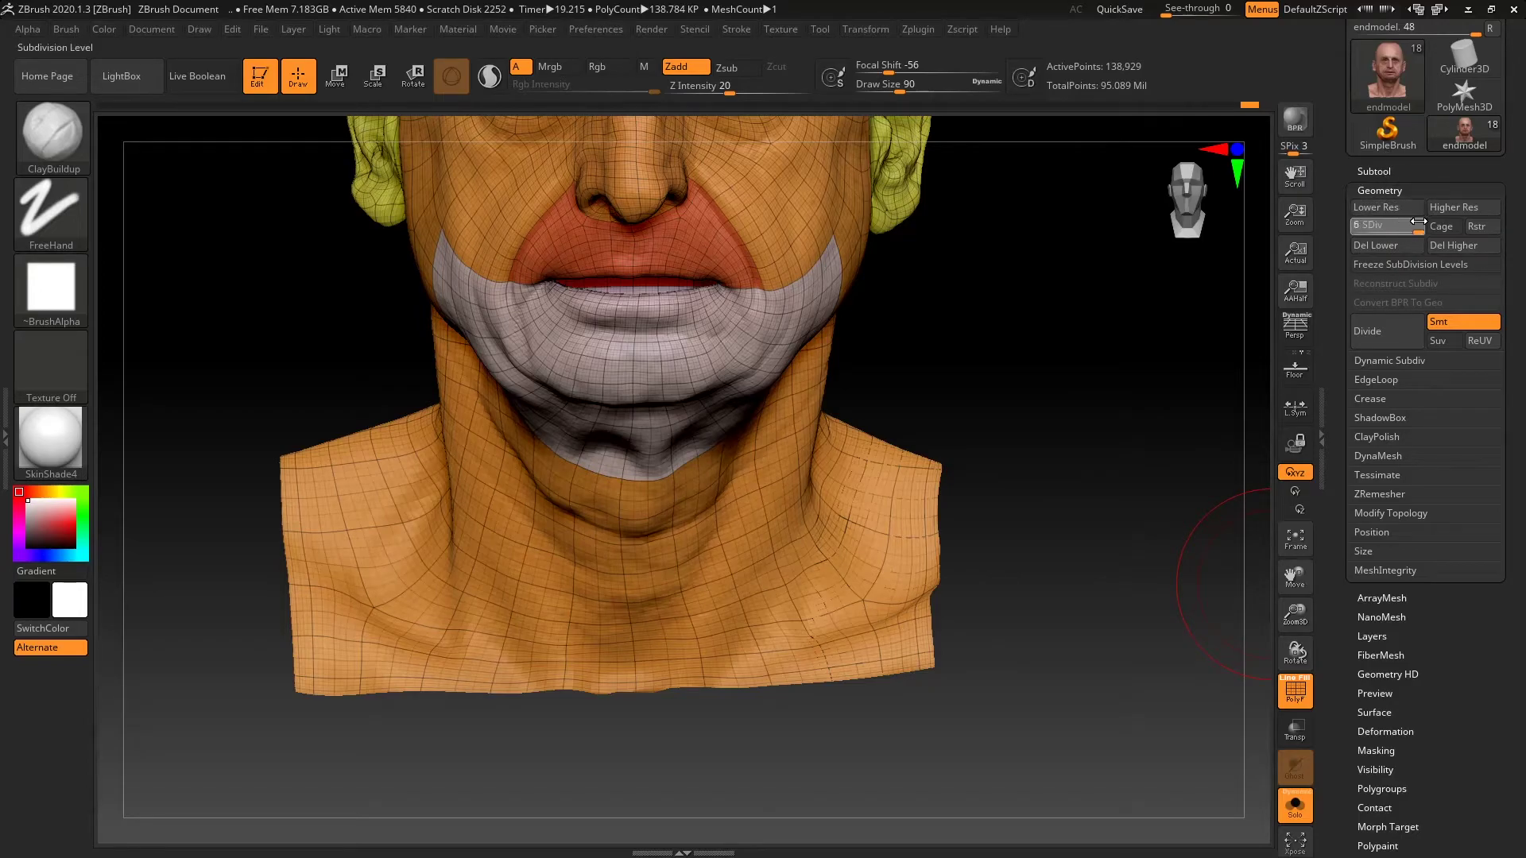
click(1384, 168)
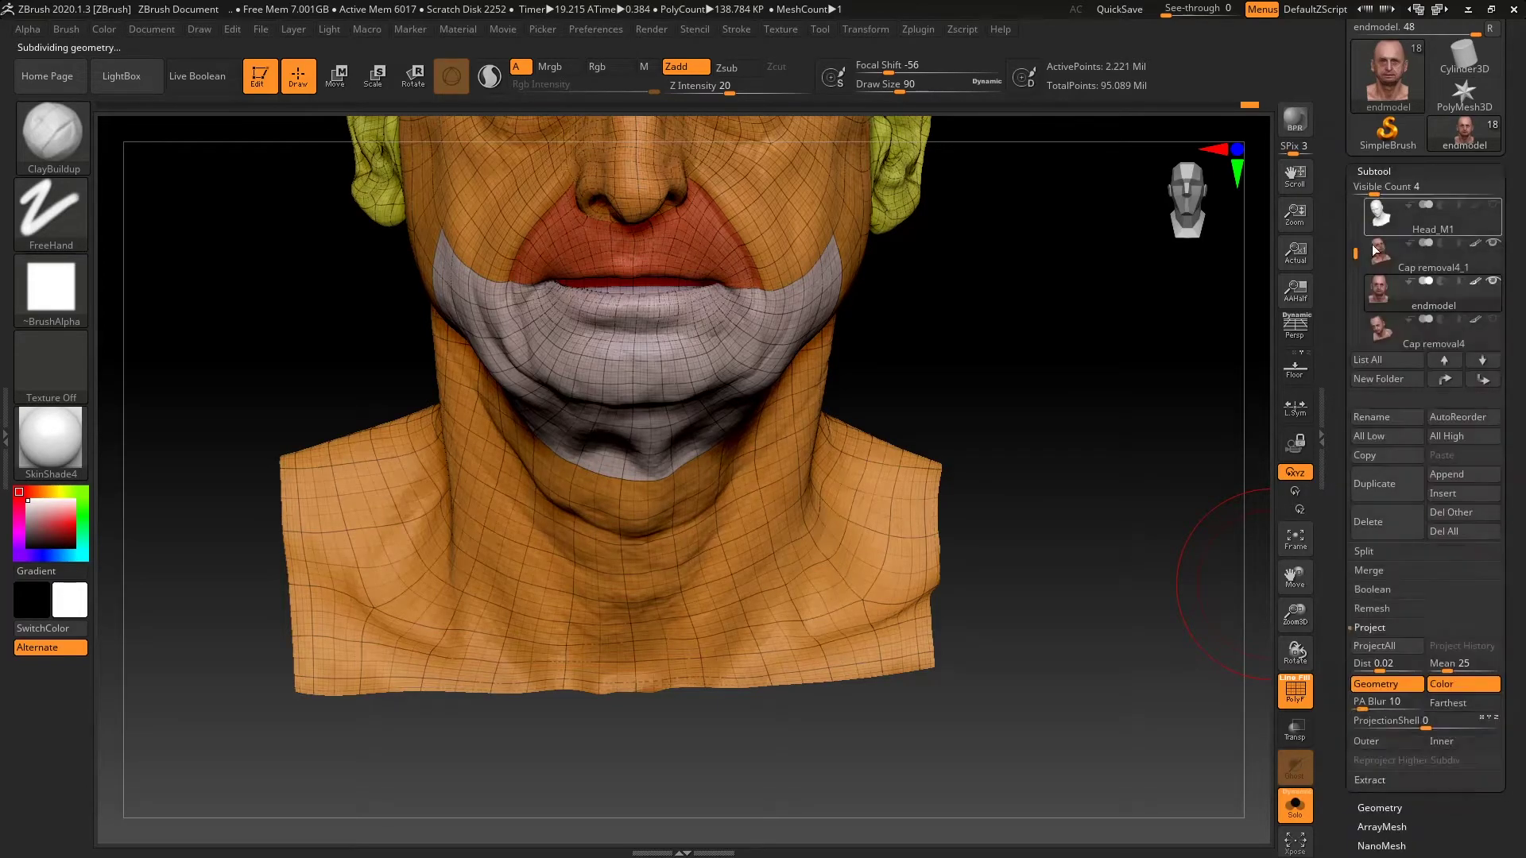
click(1398, 646)
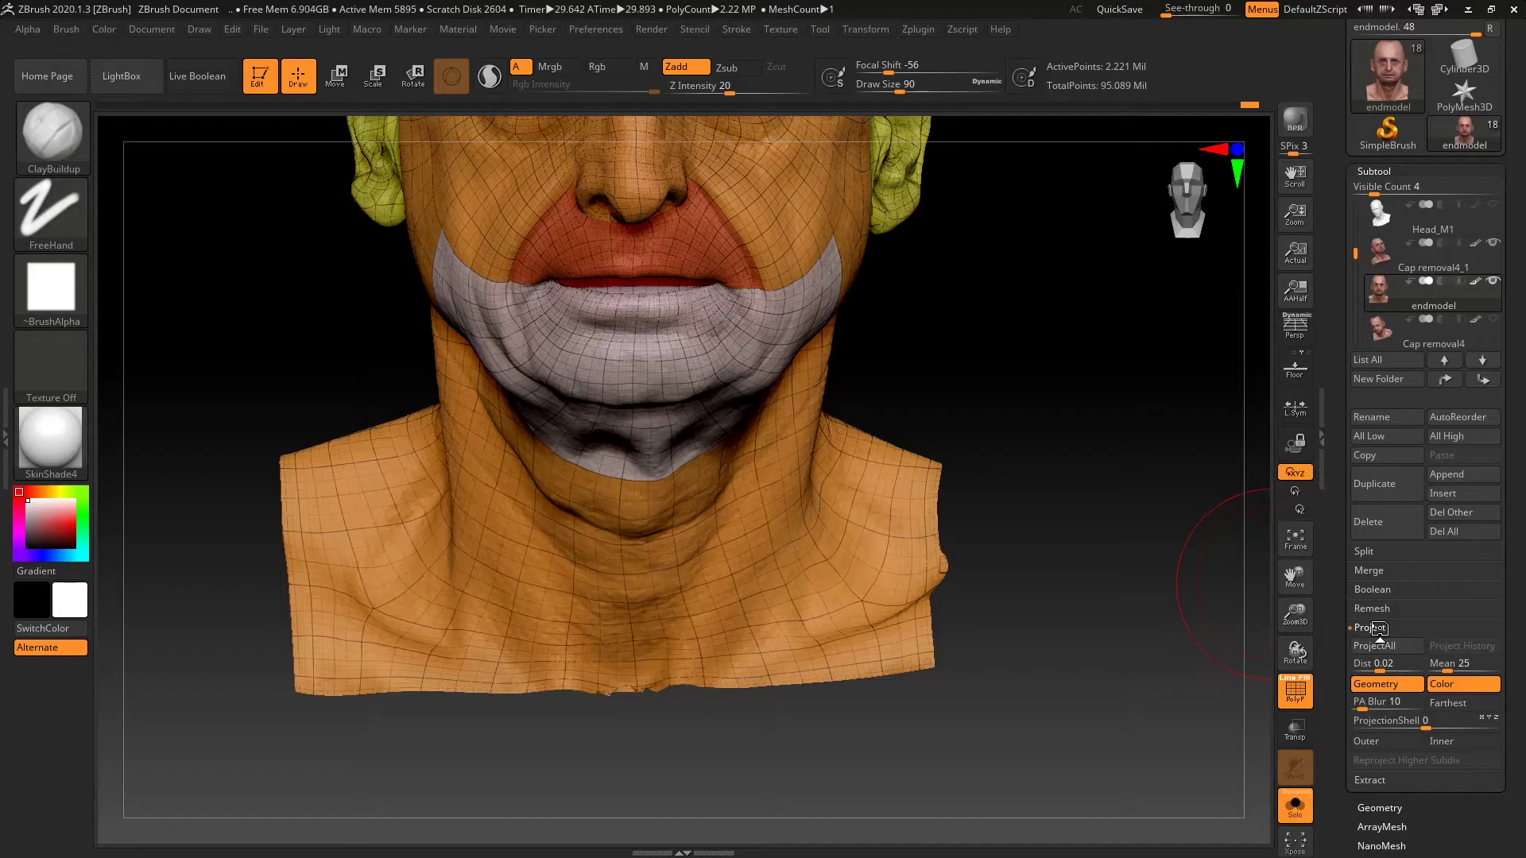
Hide the wireframe and smooth the bump on the model's left shoulder edge at draw size 44
click(1294, 690)
mouse_move(1057, 415)
mouse_down()
mouse_move(1049, 493)
mouse_move(974, 610)
mouse_up()
key(space)
drag(1060, 508, 1045, 507)
key(shift)
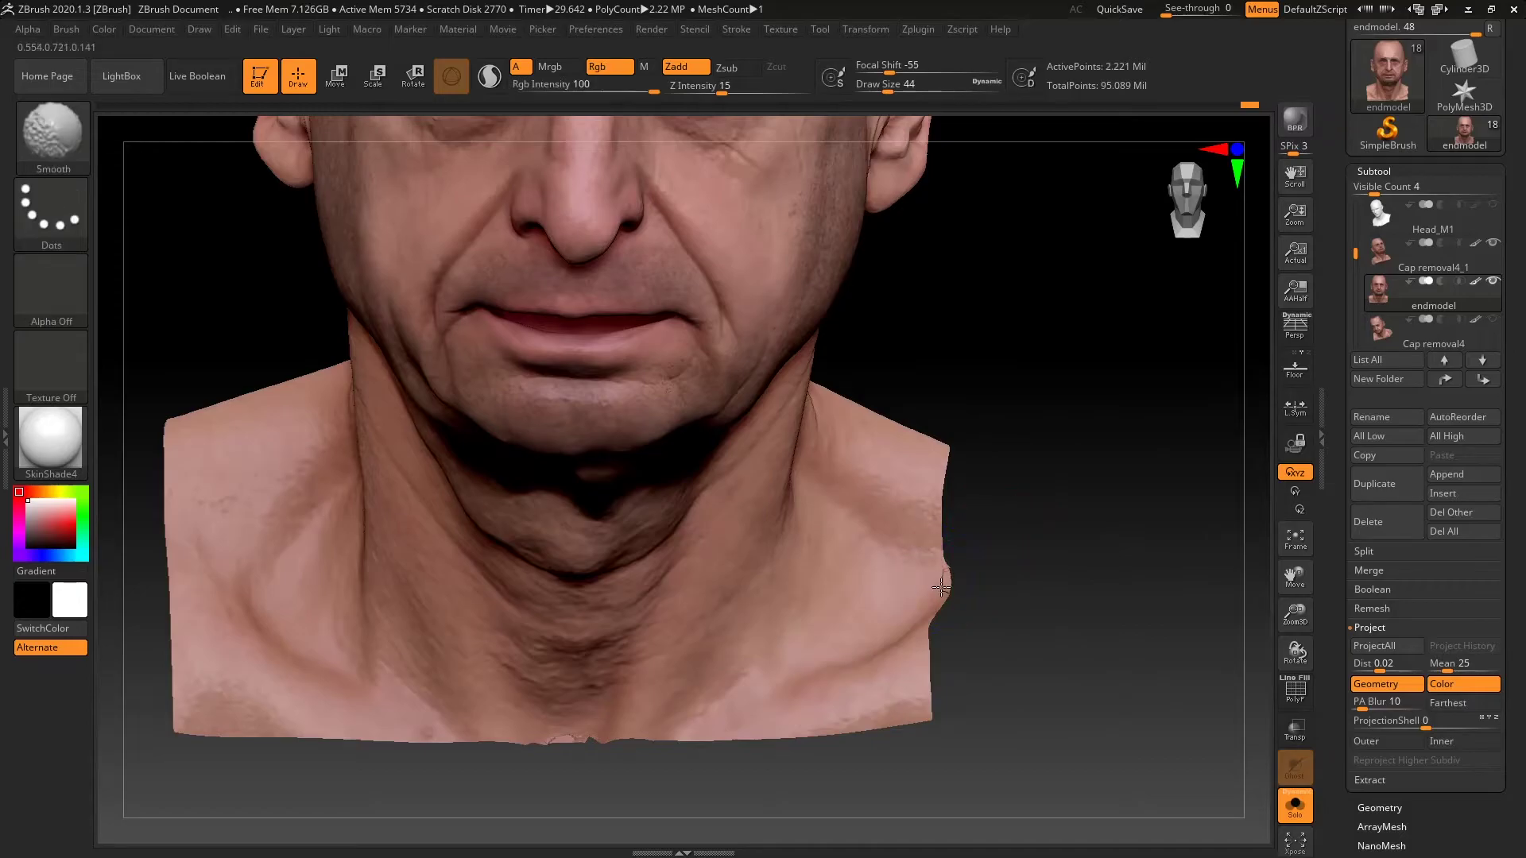
mouse_move(1010, 565)
mouse_down()
mouse_move(1032, 511)
mouse_move(1022, 538)
mouse_move(961, 562)
mouse_move(1005, 527)
mouse_move(997, 560)
mouse_up()
key(ctrl)
Compare the model's left shoulder edge with the scan, and reshape it with the Move brush at draw size 62
key(b)
key(m)
key(v)
key(space)
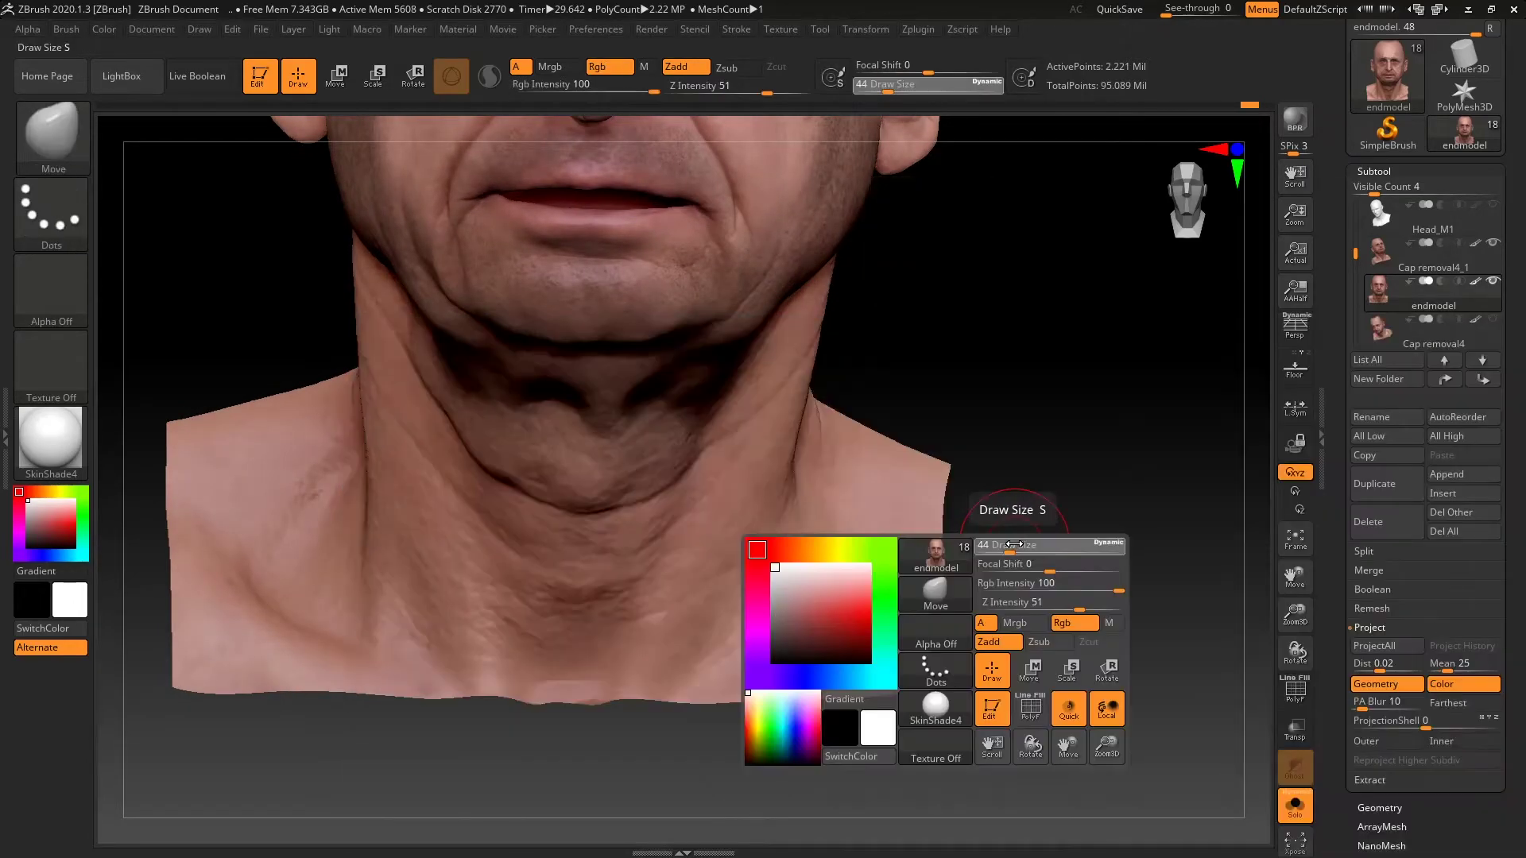
drag(928, 587, 1057, 531)
click(1298, 815)
drag(1205, 601, 945, 590)
drag(1156, 754, 1217, 719)
click(1294, 806)
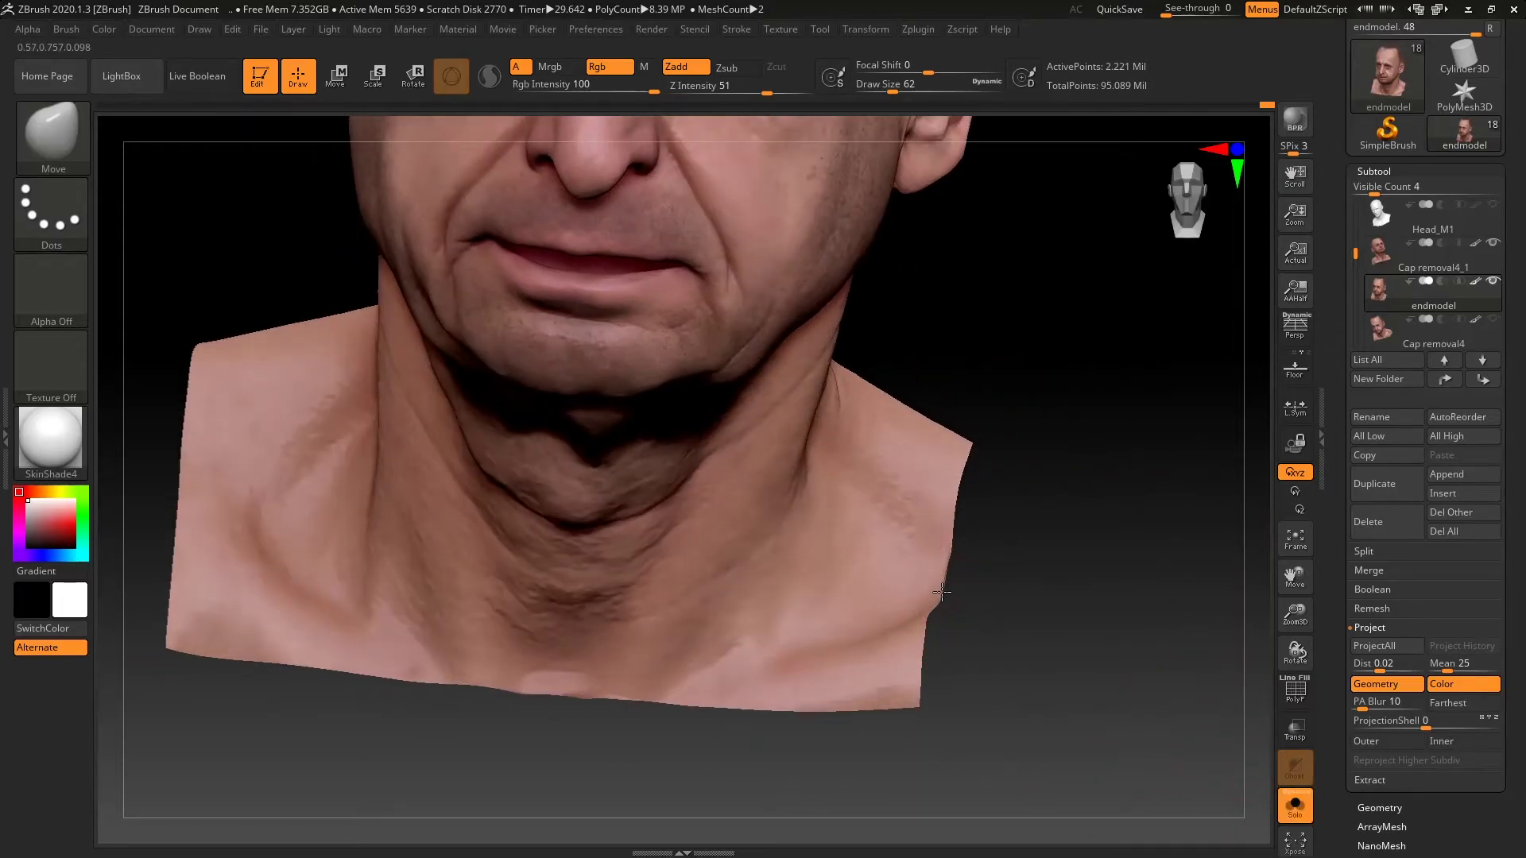
drag(995, 573, 946, 576)
Mask everything except the strip along the model's left shoulder edge, and polish that strip with the Polish deformation
ctrl+drag(1046, 374, 914, 743)
ctrl+click(922, 734)
scroll(1370, 616, down, 5)
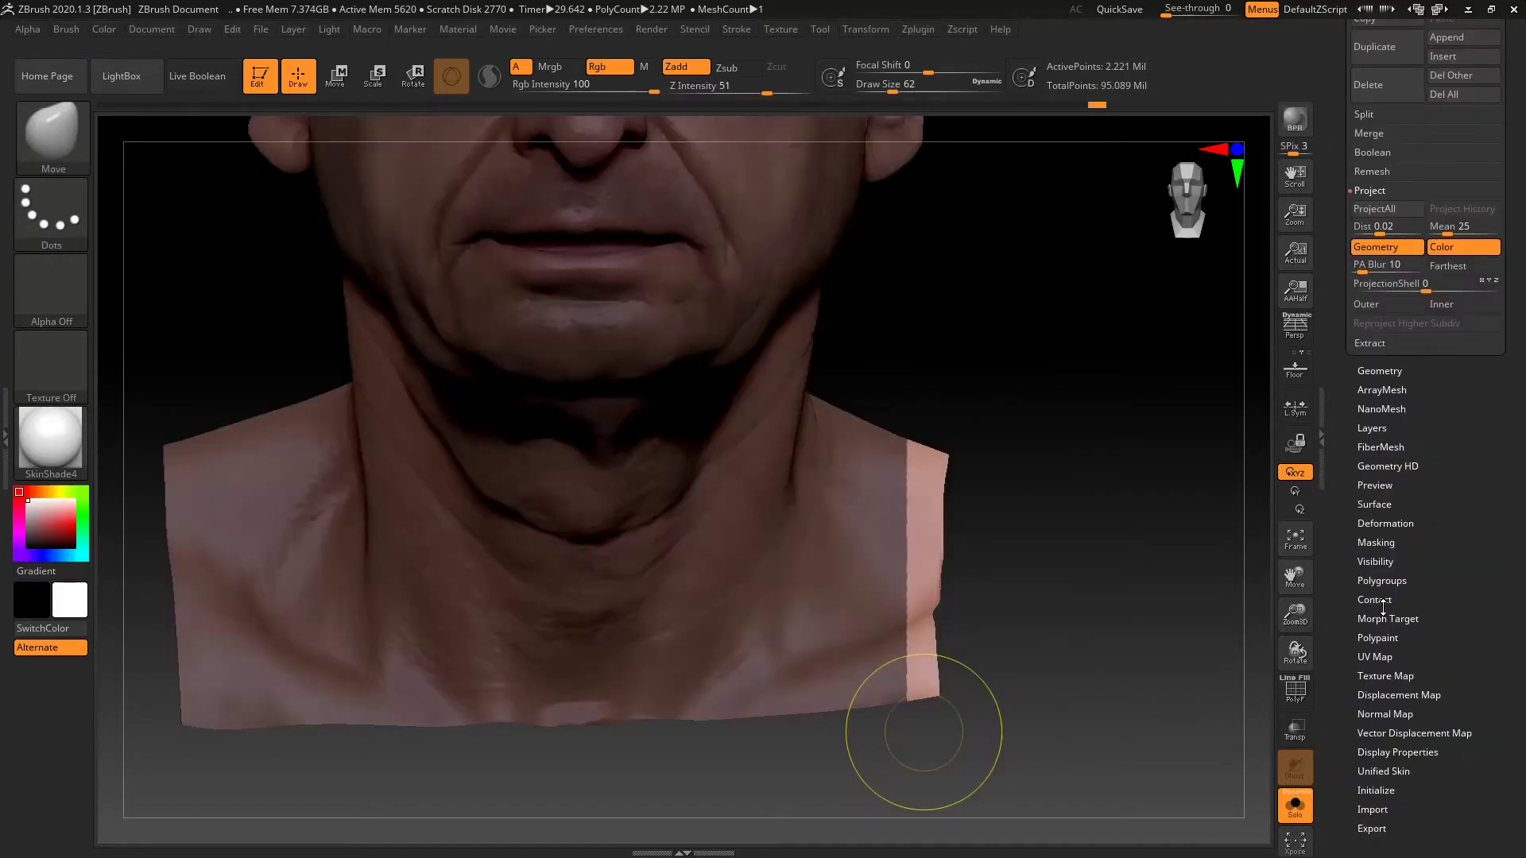
click(1401, 523)
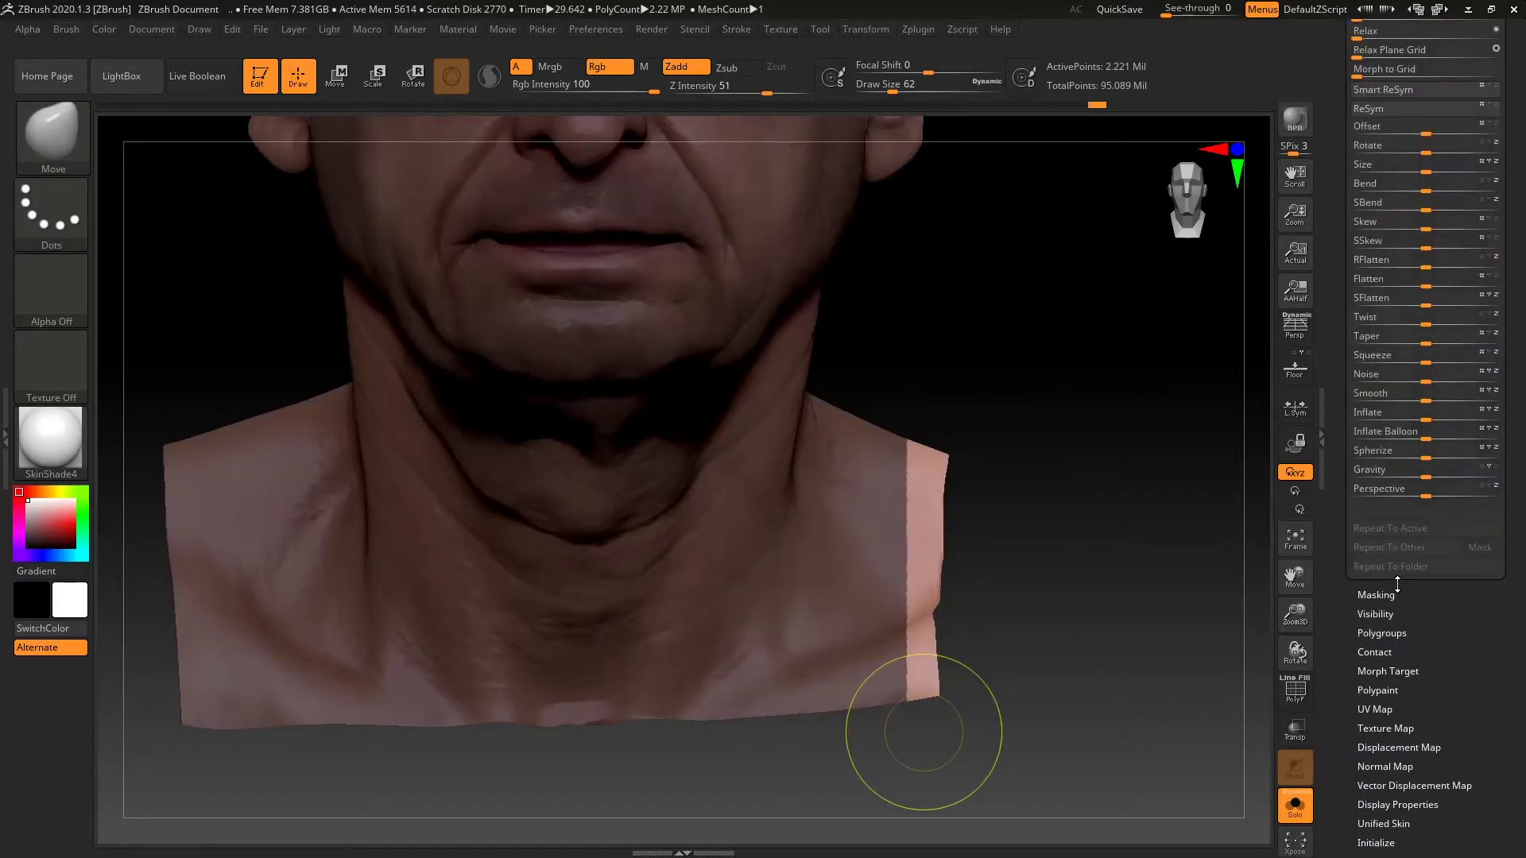
drag(1379, 162, 1437, 161)
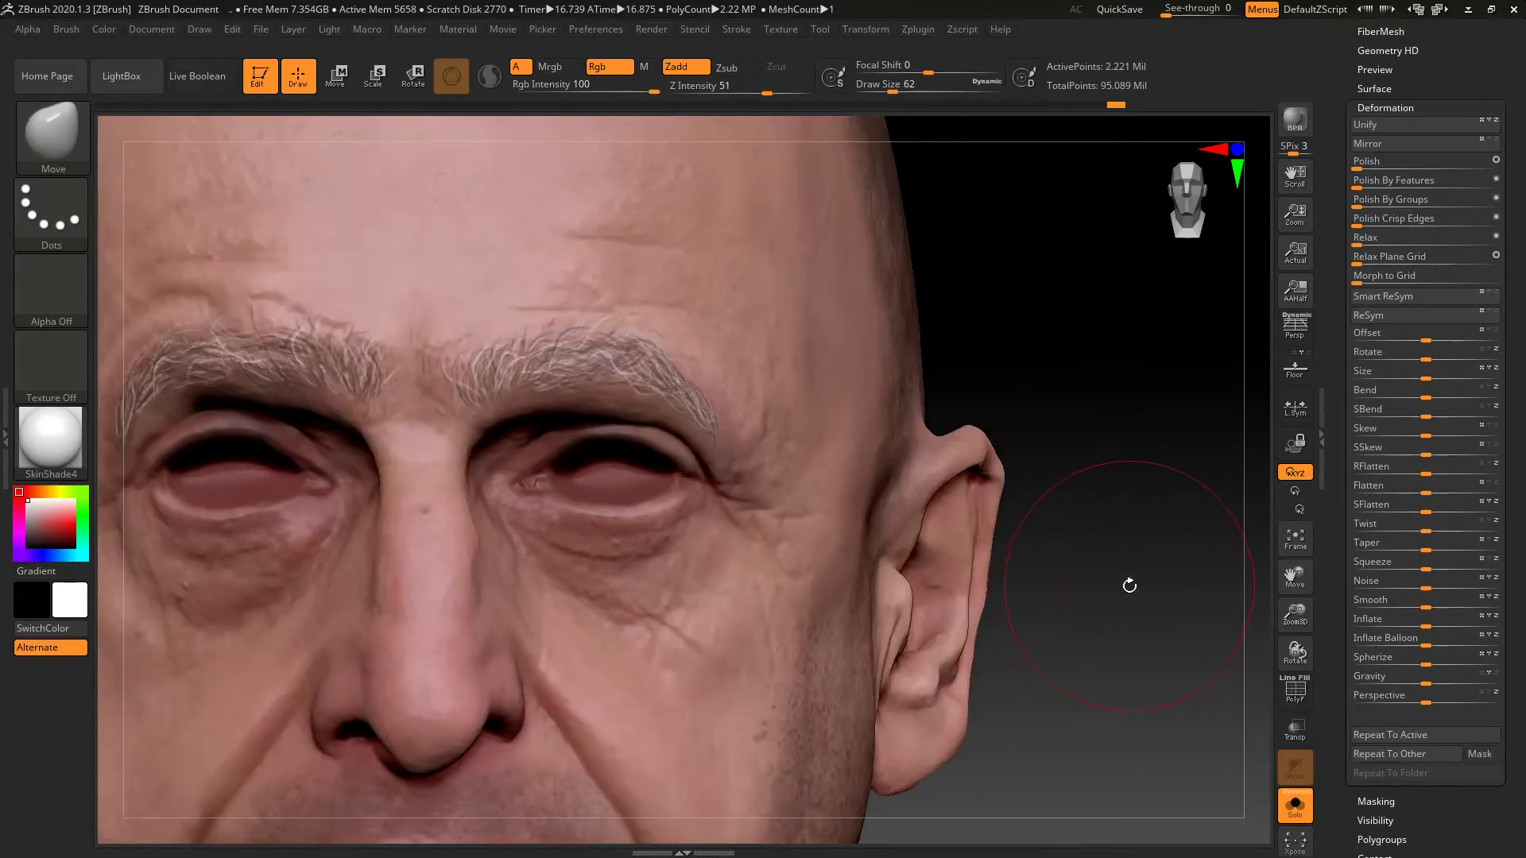
Examine endmodel's projected detail around the eyes and brows, and switch to the isolated Cap removal4_1 subtool for comparison
drag(1129, 585, 1177, 581)
scroll(1407, 175, up, 3)
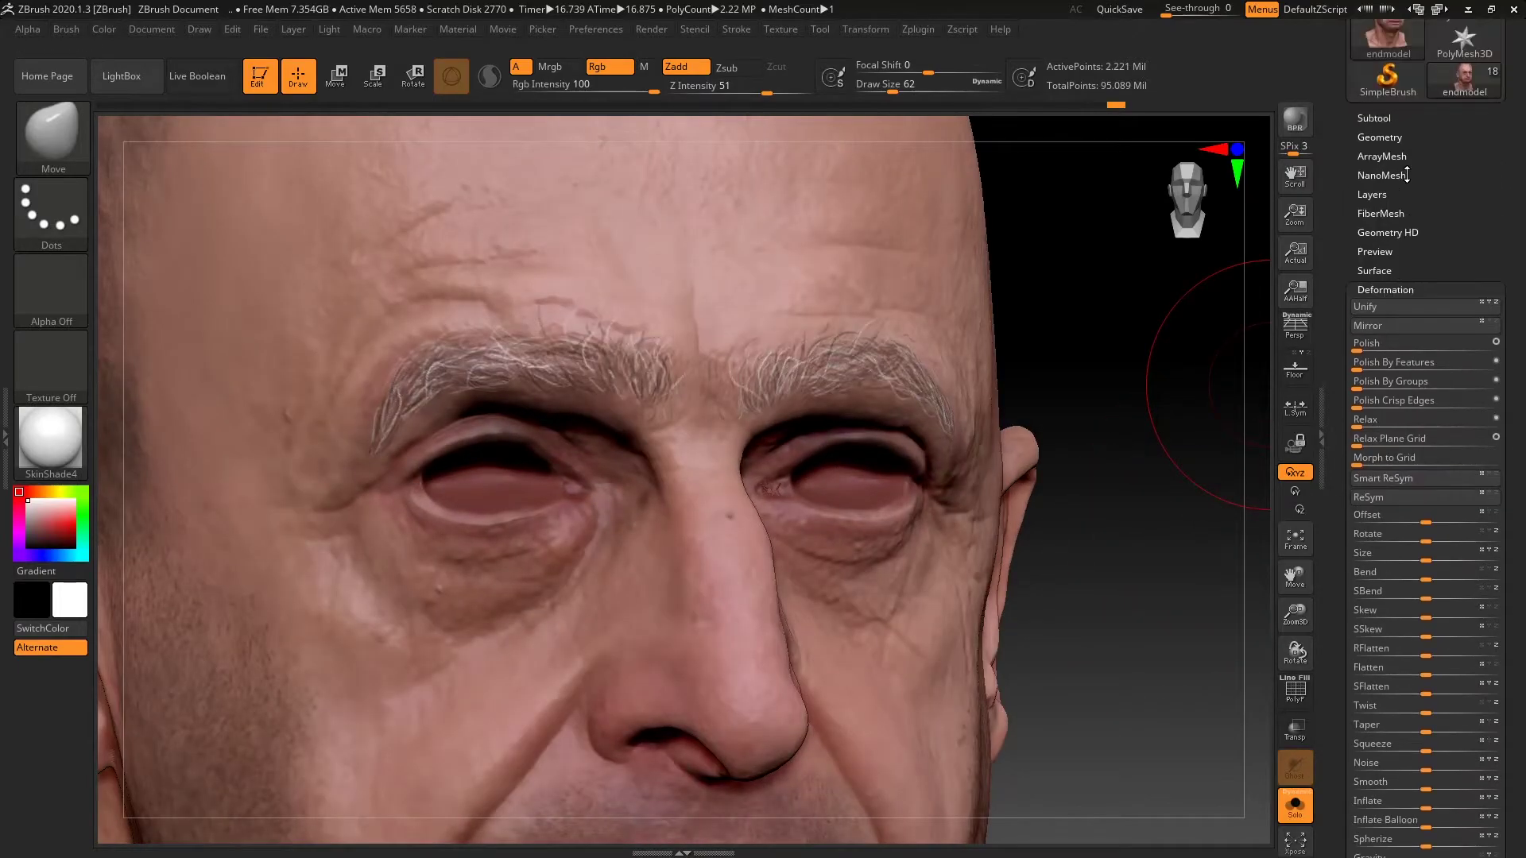
click(1375, 117)
drag(1341, 522, 1340, 498)
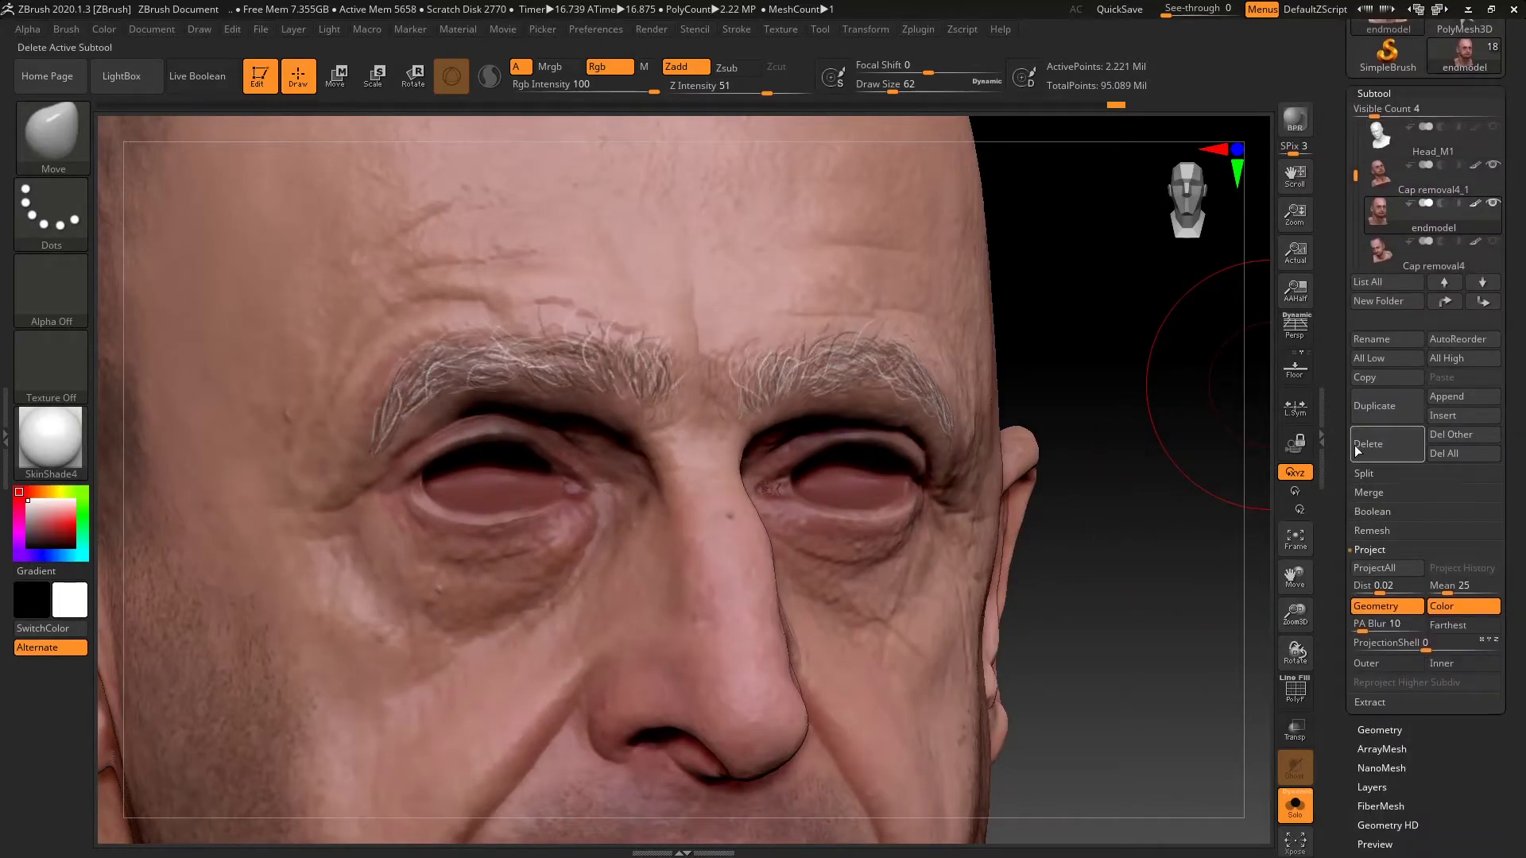
click(1493, 166)
click(1493, 165)
click(1493, 242)
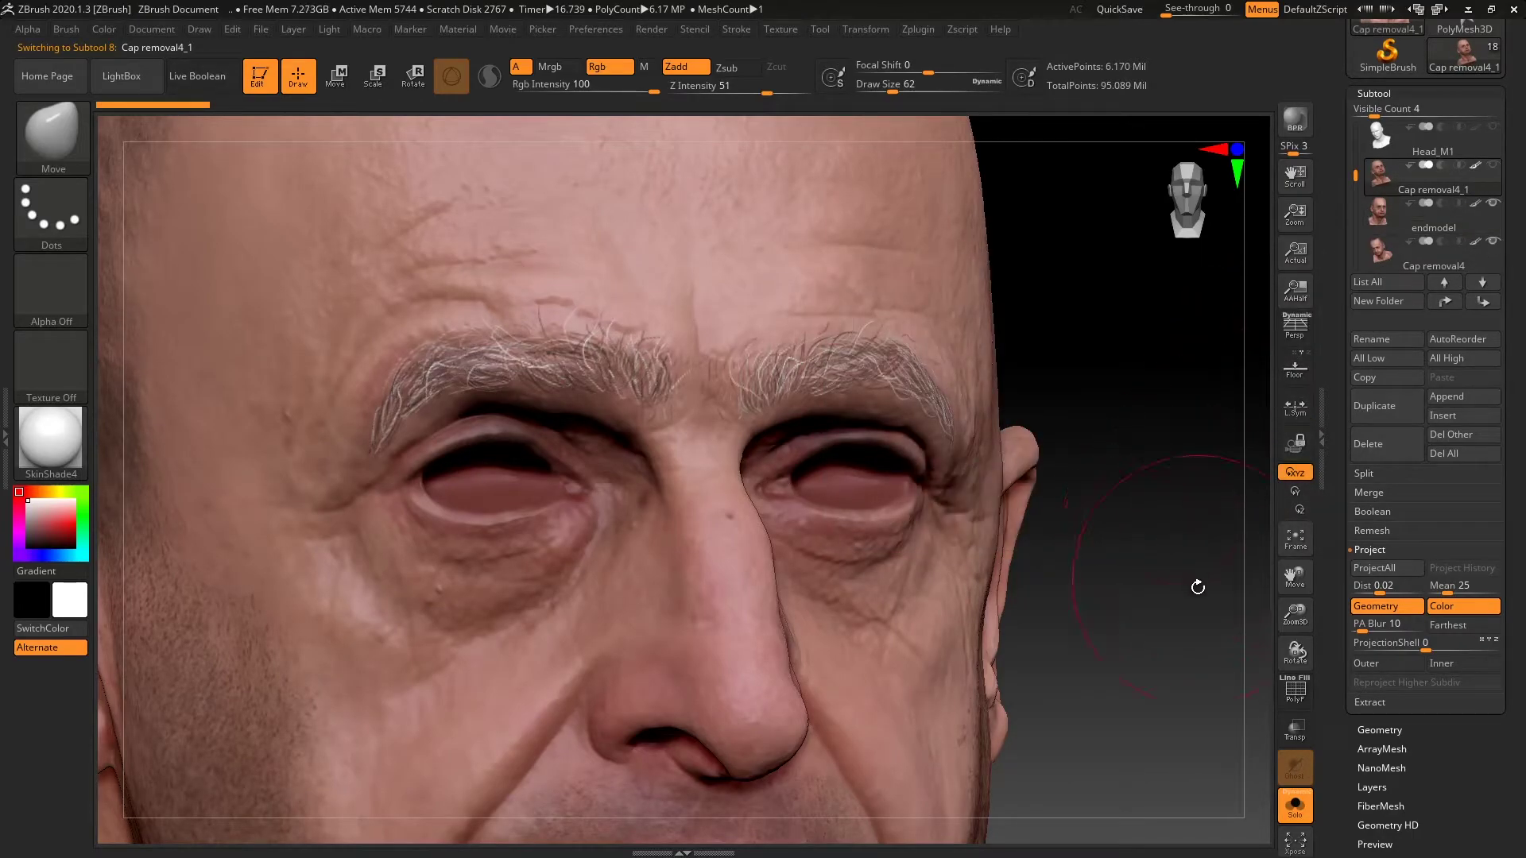
click(1294, 807)
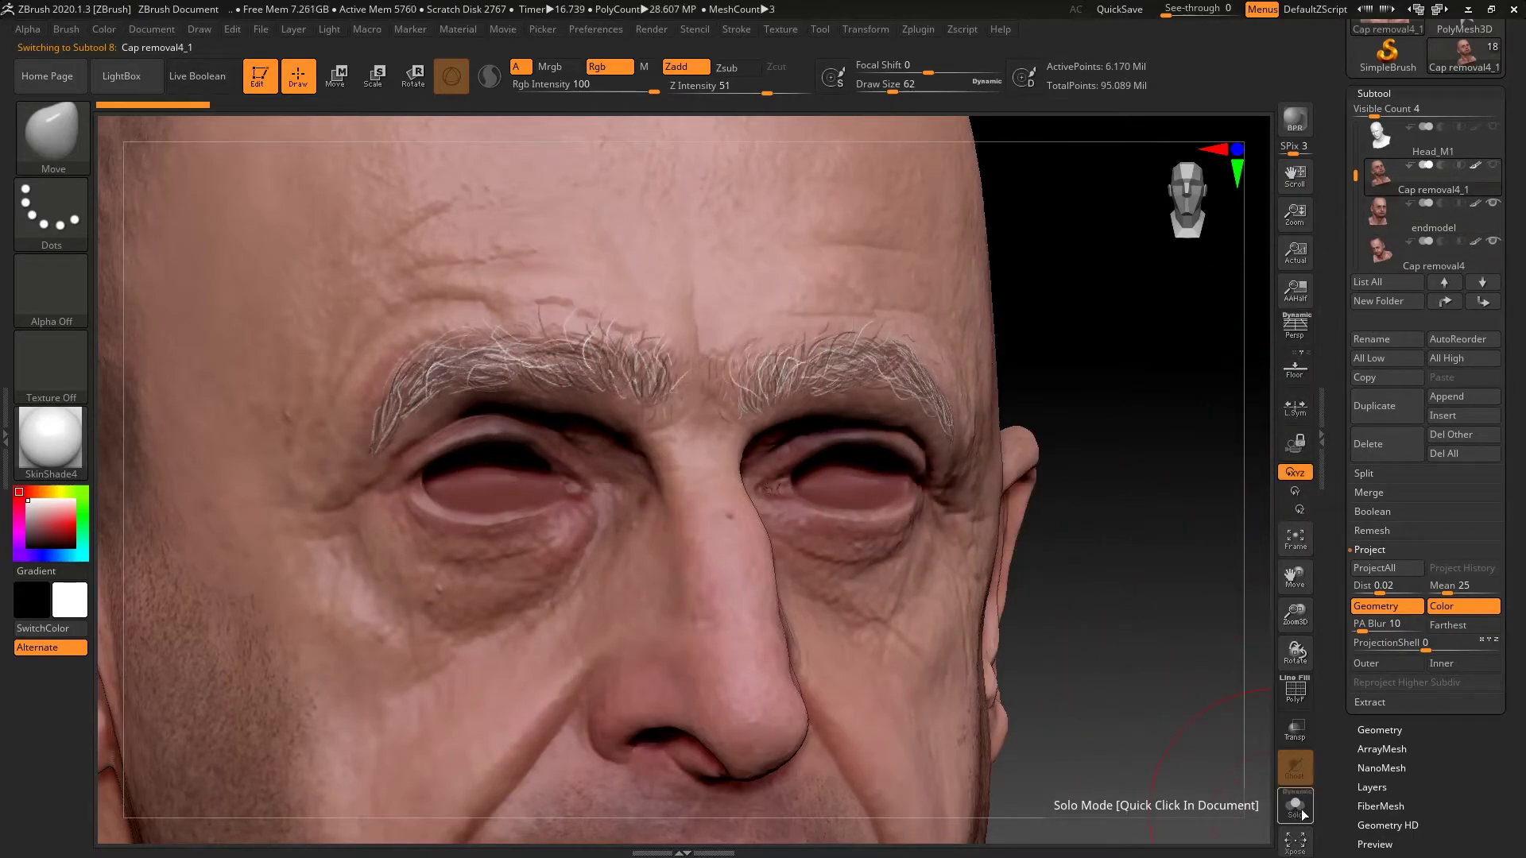
Examine Cap removal4_1's face, neck and chest from the front
mouse_move(1178, 683)
alt+mouse_down()
mouse_move(1137, 753)
mouse_move(1124, 326)
alt+mouse_up()
alt+drag(1137, 670, 1134, 398)
shift+drag(1134, 565, 1114, 631)
mouse_move(1148, 699)
alt+mouse_down()
mouse_move(1145, 508)
mouse_move(1164, 614)
alt+mouse_up()
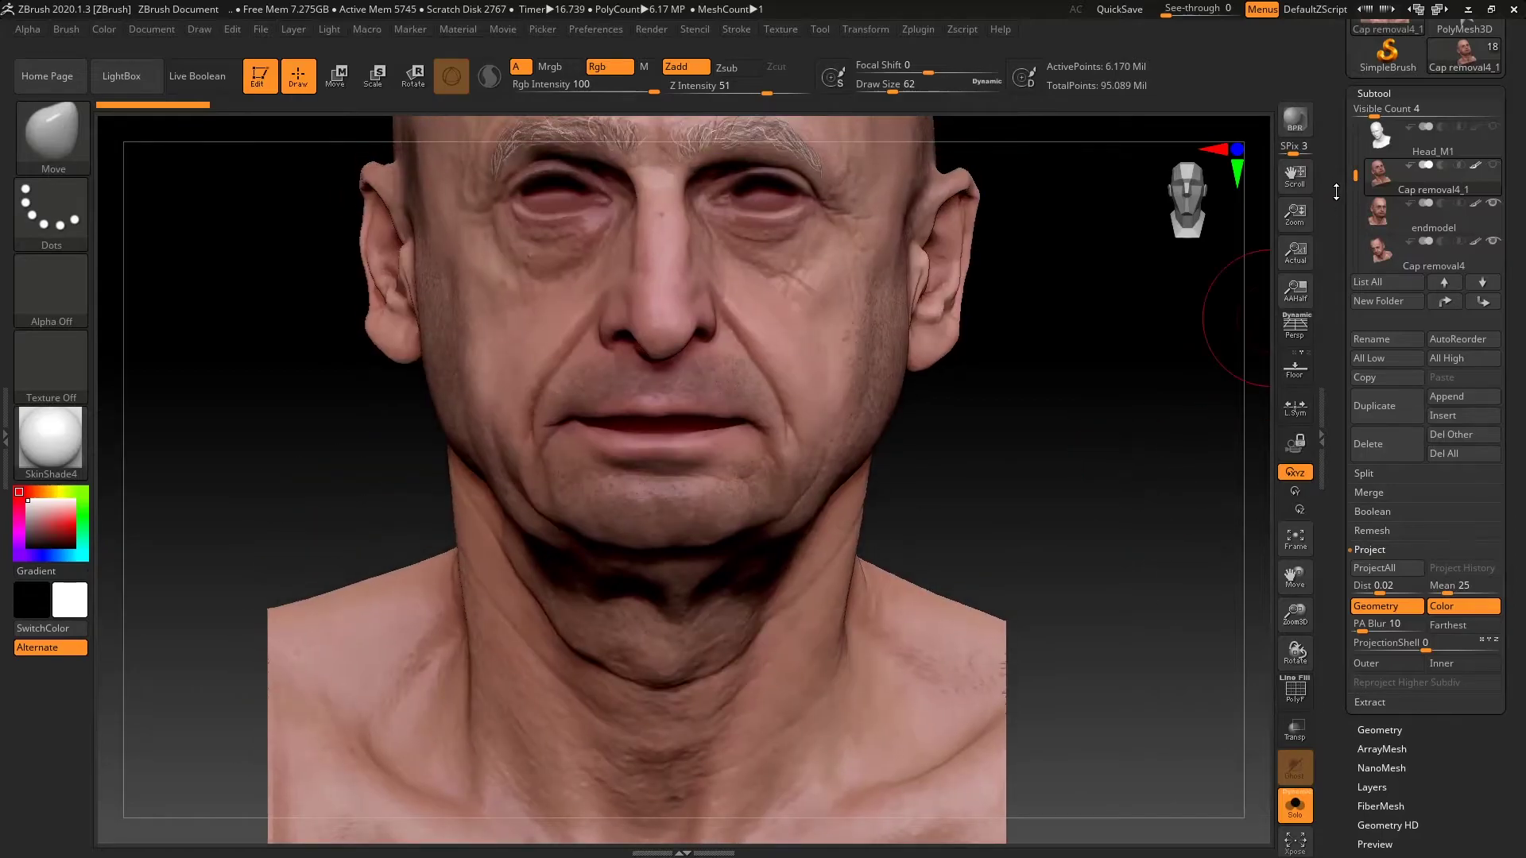
drag(1338, 198, 1338, 435)
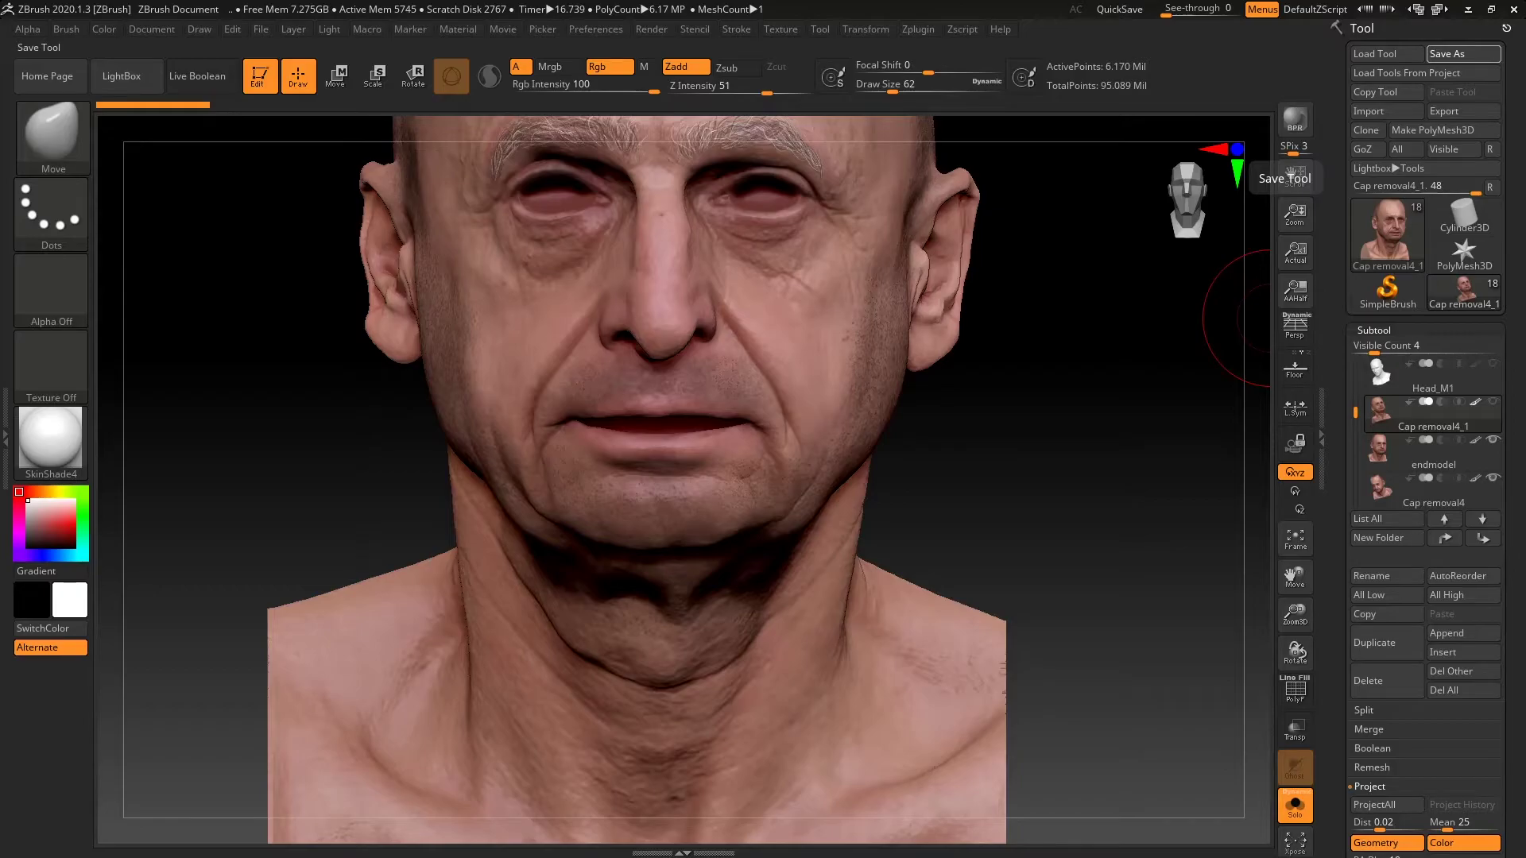
drag(1048, 434, 1158, 448)
drag(1131, 521, 1101, 614)
drag(1335, 685, 1341, 660)
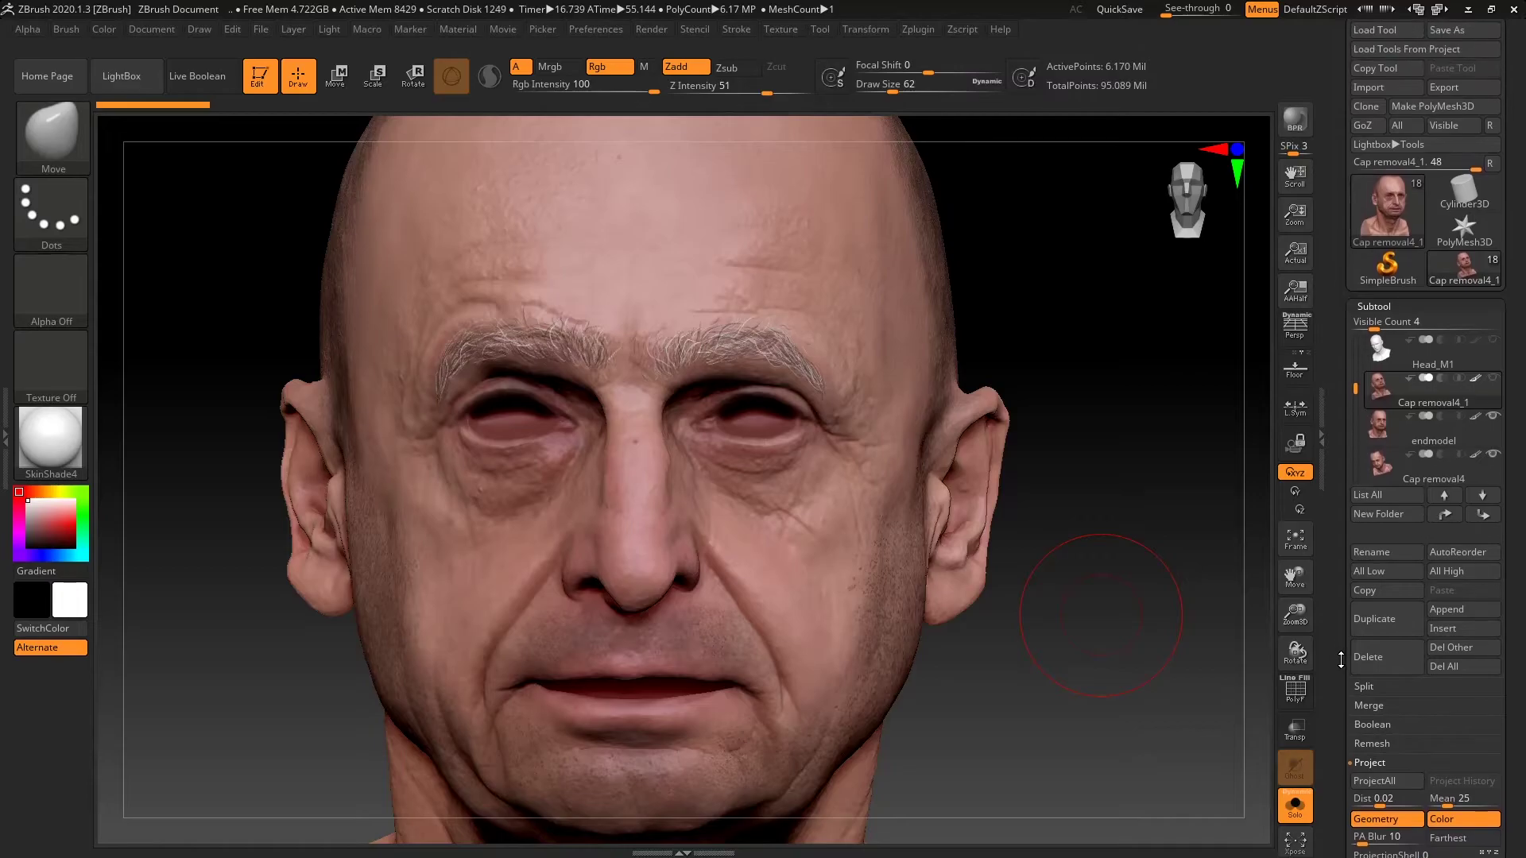
Select endmodel, check its wireframe and the projected face and neck, and switch to the Cap removal4 subtool
click(1381, 430)
click(1294, 689)
click(1295, 689)
drag(1224, 682, 1165, 631)
drag(1335, 739, 1341, 672)
mouse_move(1197, 720)
mouse_down()
mouse_move(1185, 644)
mouse_move(1280, 575)
mouse_move(1178, 633)
mouse_move(1184, 694)
mouse_up()
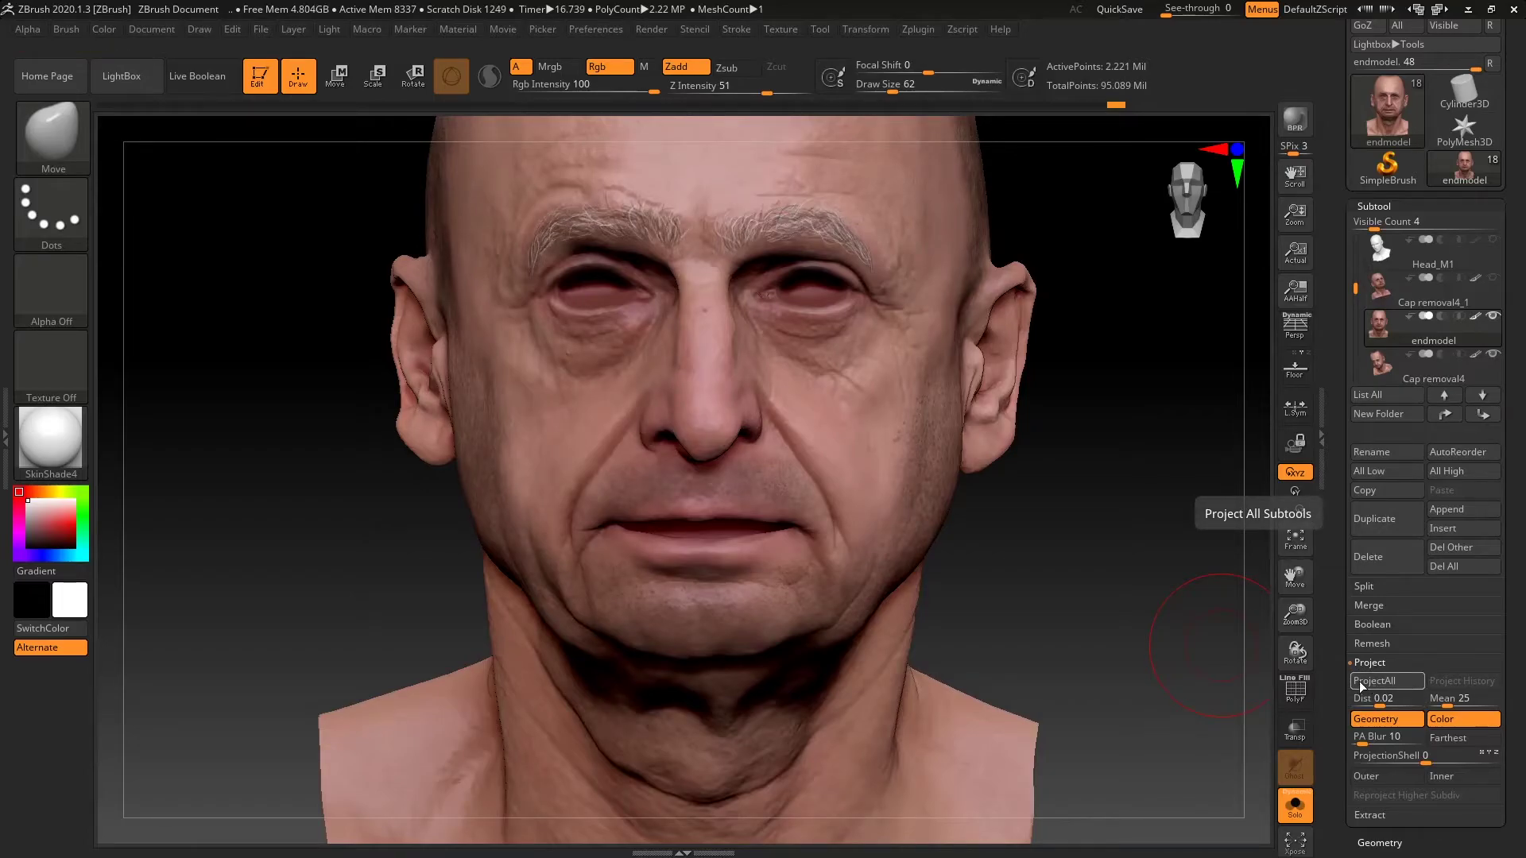
click(1385, 377)
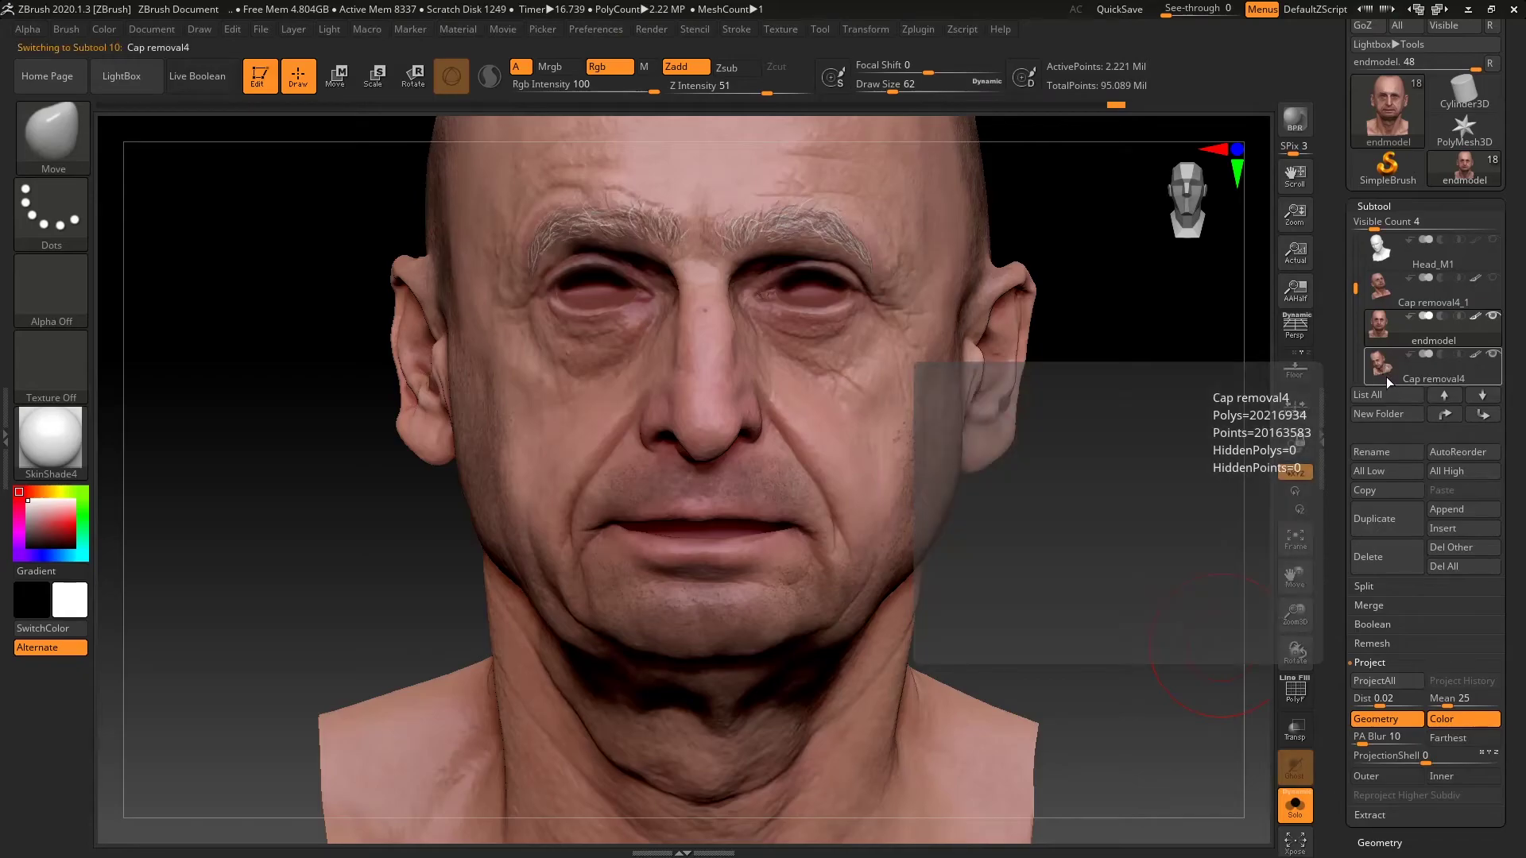
Select endmodel and reproject all geometry and color detail from Cap removal4 at distance 0.02
click(1387, 340)
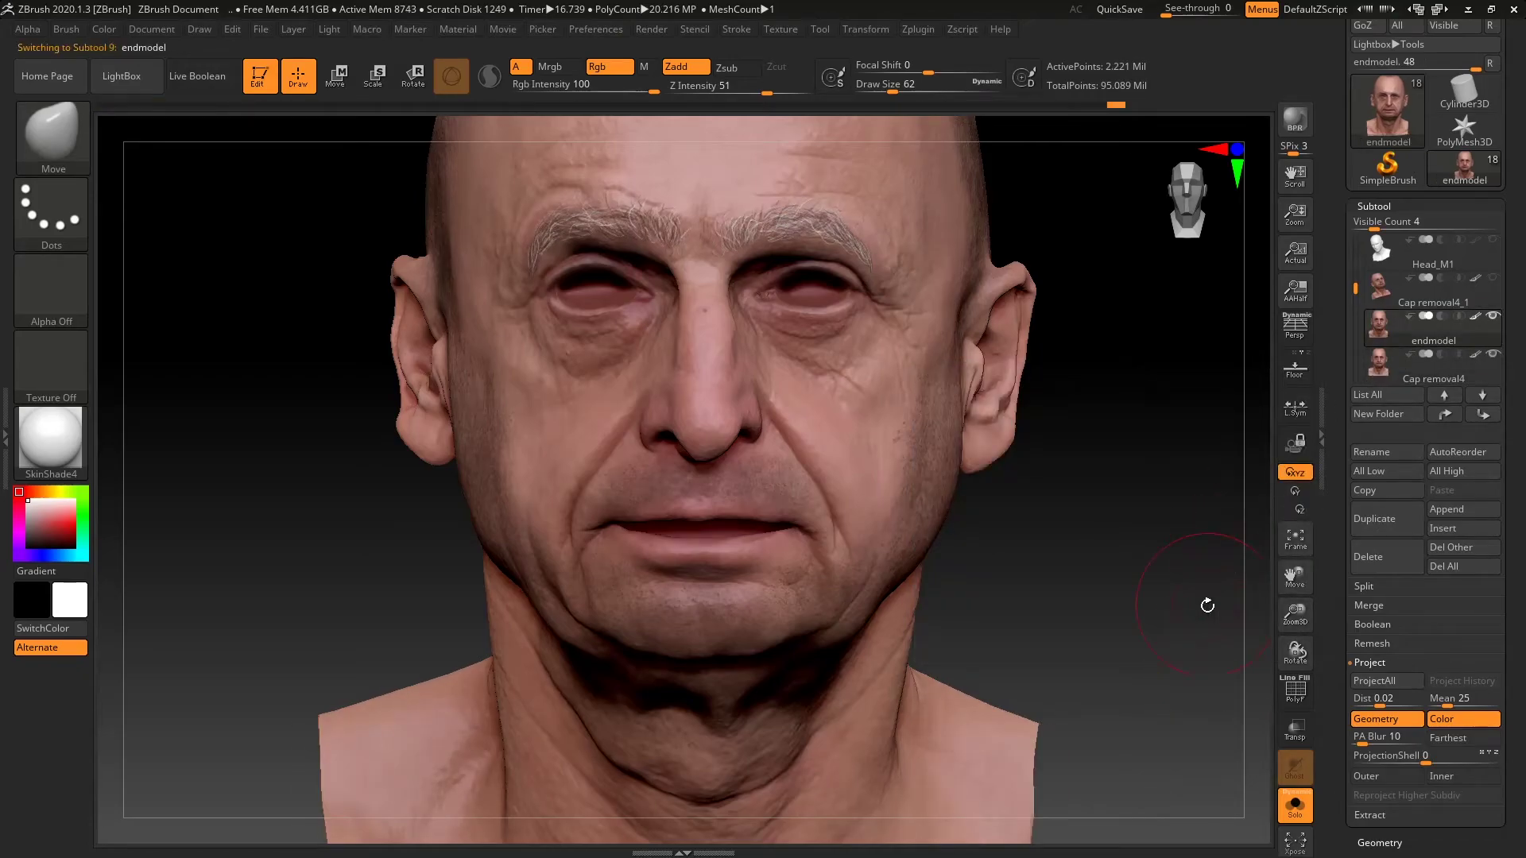
alt+drag(1214, 594, 1265, 439)
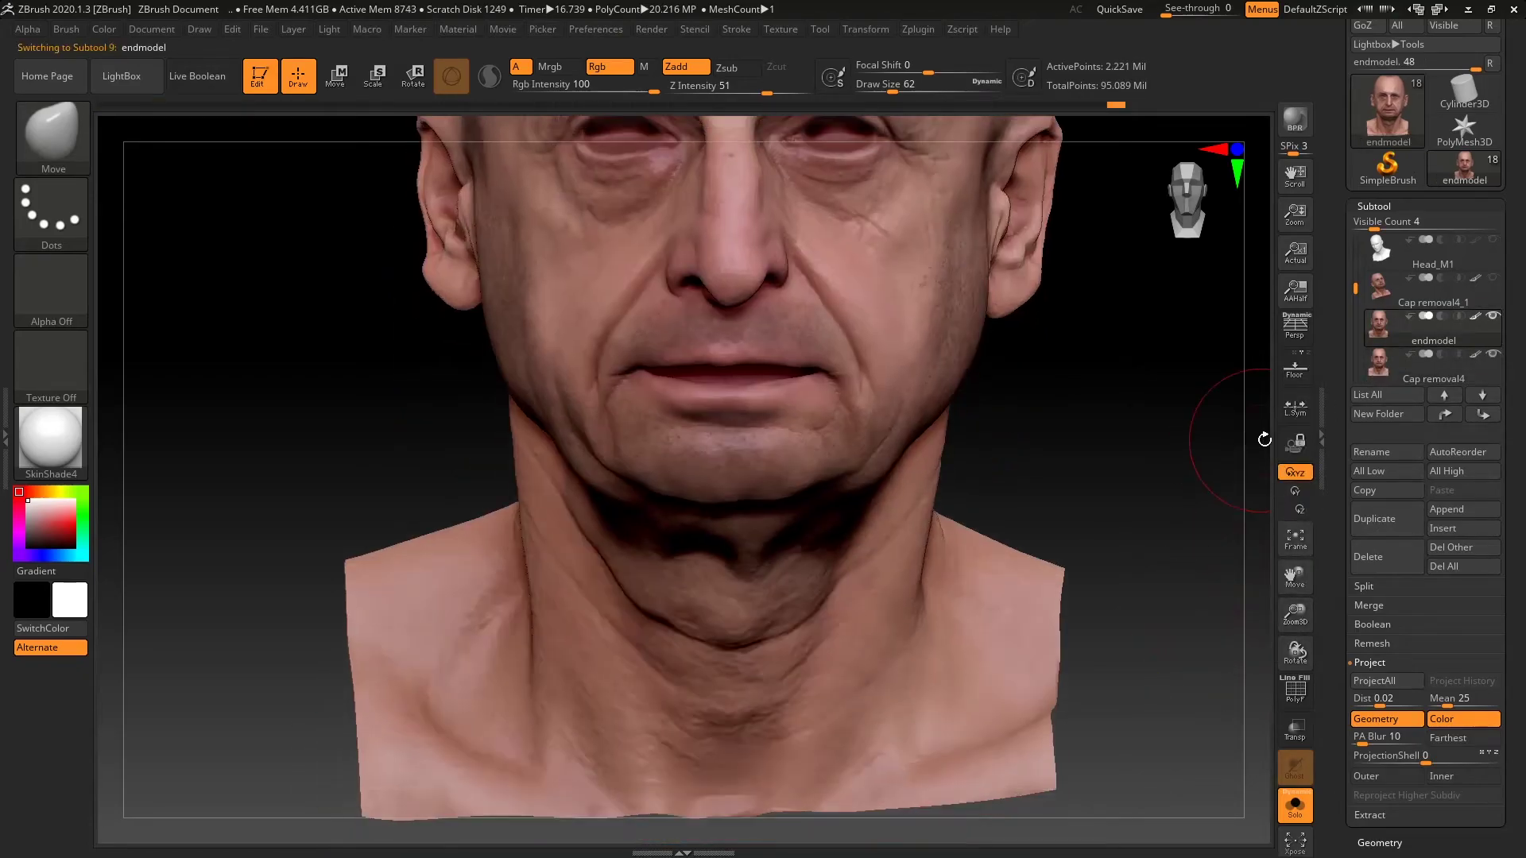
click(1395, 685)
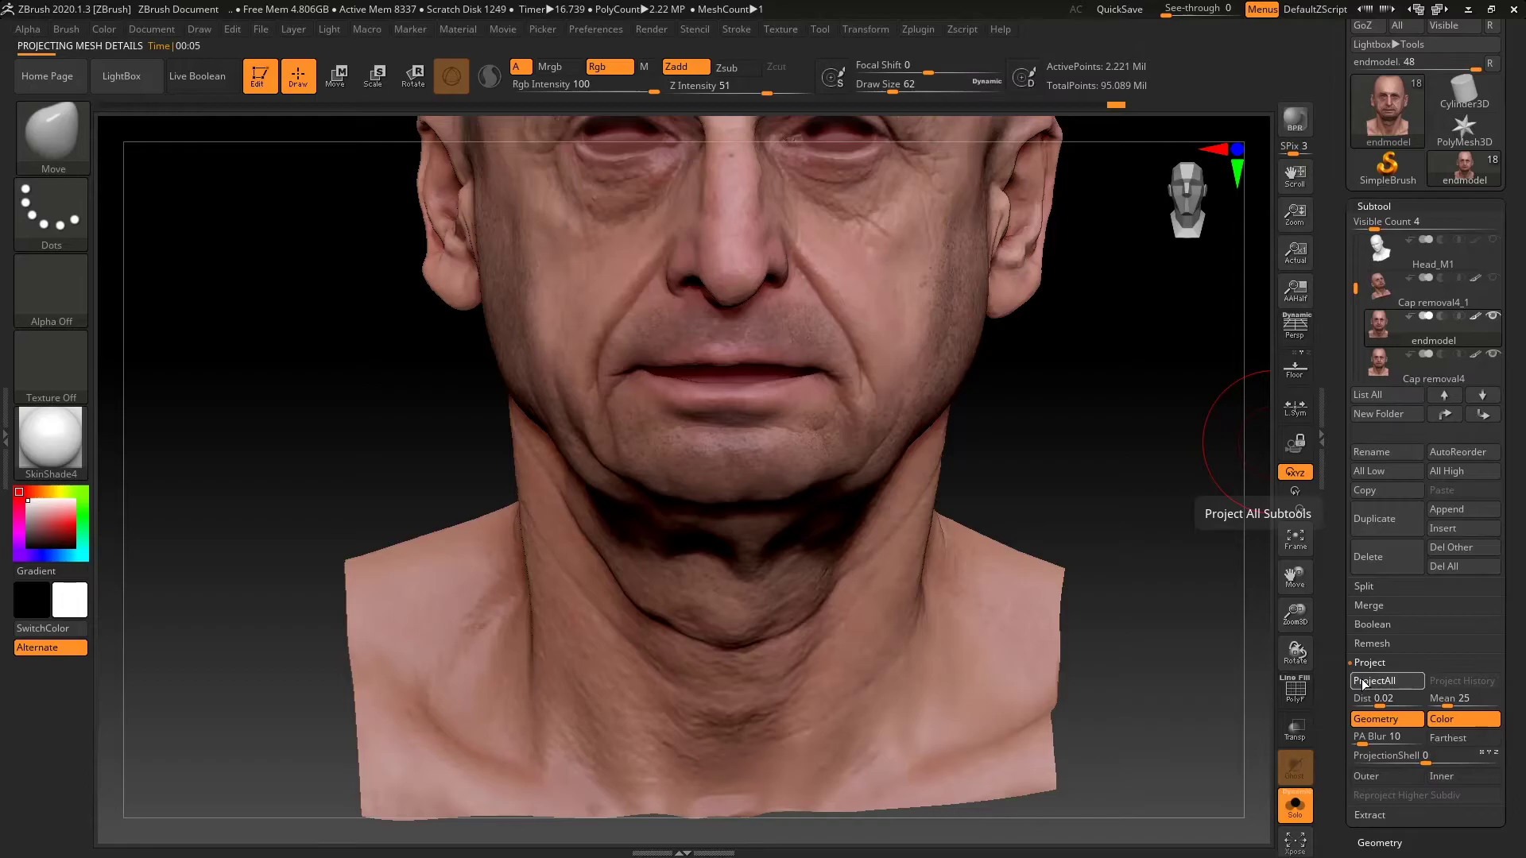
click(1364, 682)
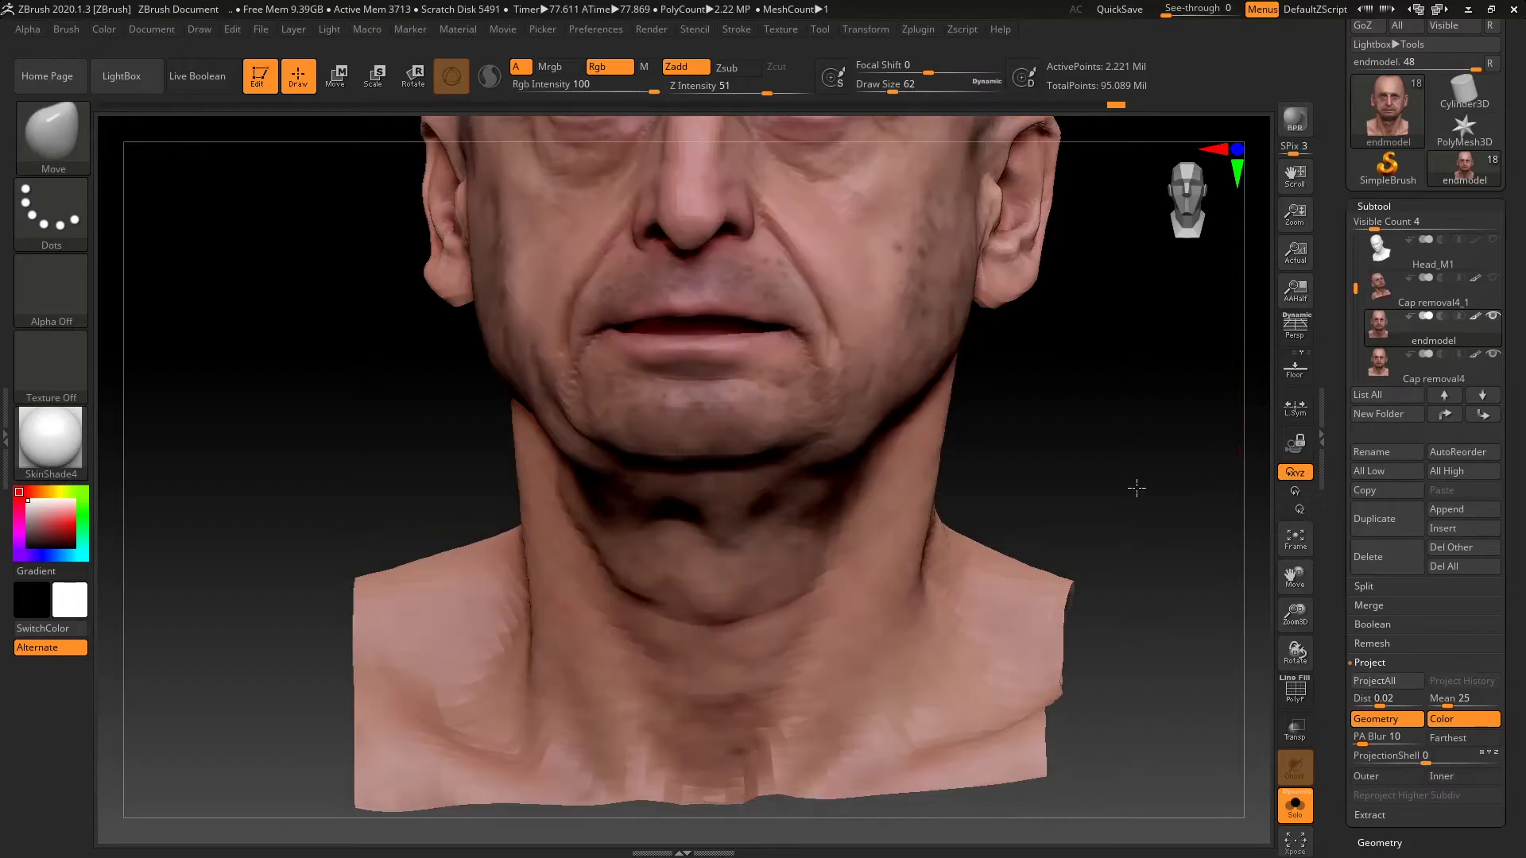
Lower endmodel to subdivision level 3 to work on the jagged left shoulder edge
mouse_move(1135, 487)
mouse_down()
mouse_move(1147, 517)
mouse_move(1107, 528)
mouse_move(1125, 512)
mouse_up()
click(1380, 204)
click(1380, 227)
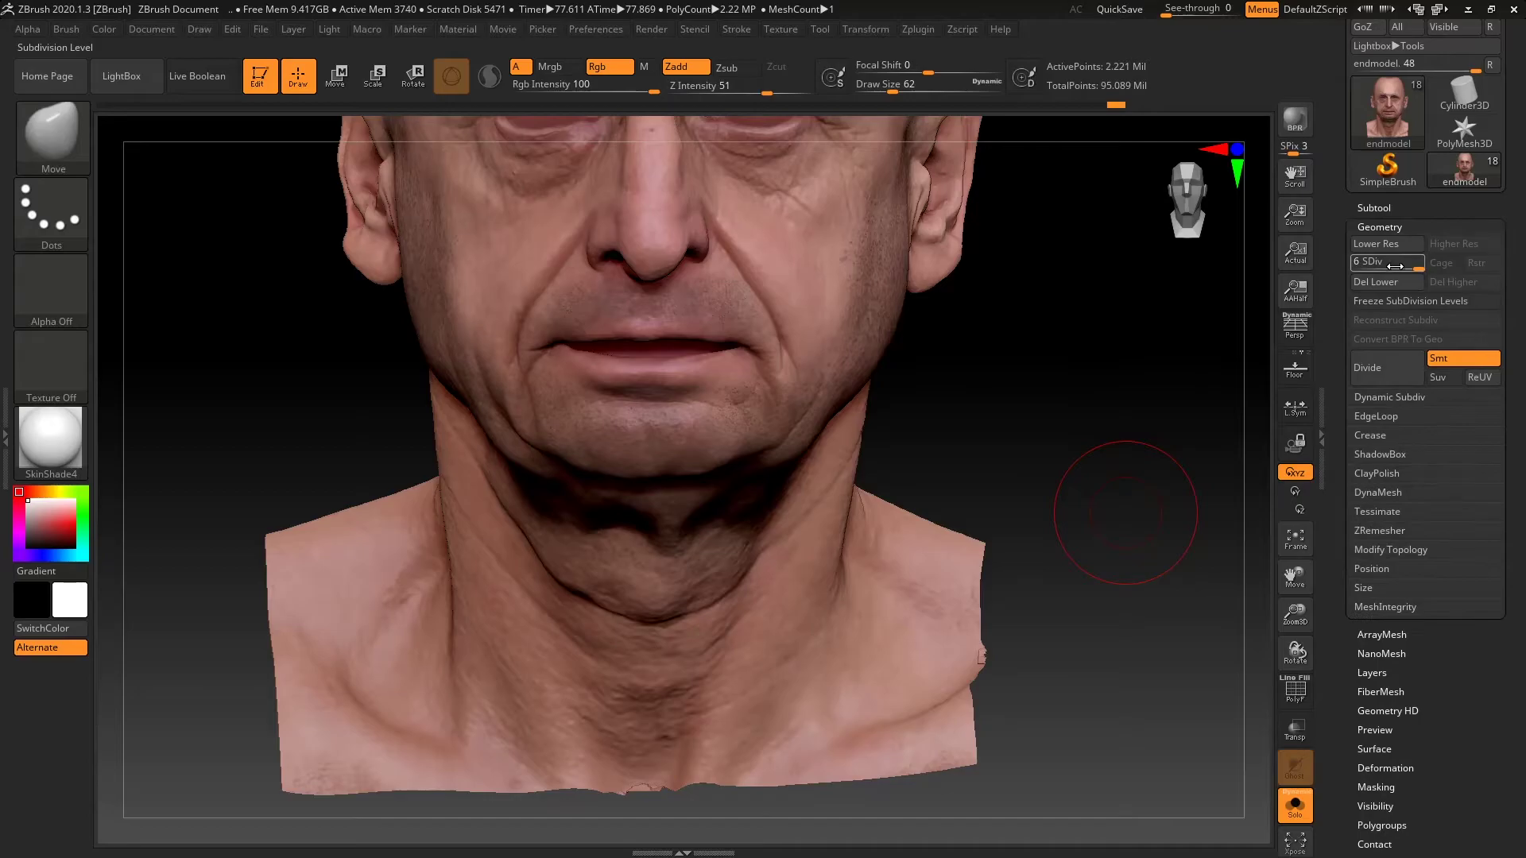
click(1384, 263)
mouse_move(1131, 538)
alt+mouse_down()
mouse_move(1131, 493)
mouse_move(1145, 556)
alt+mouse_up()
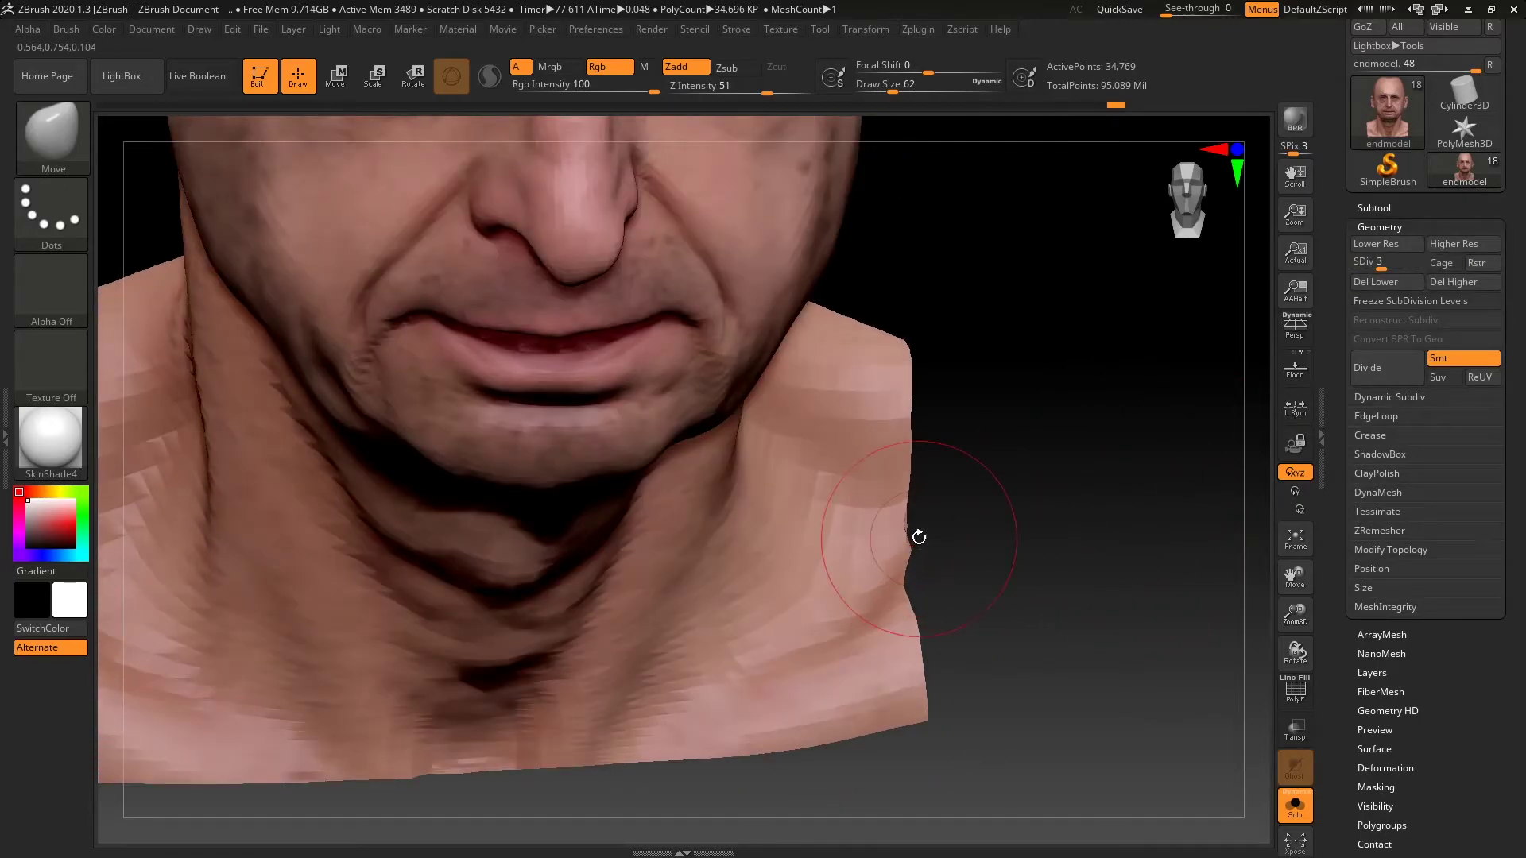
mouse_move(1074, 511)
alt+mouse_down()
mouse_move(1086, 551)
mouse_move(1087, 521)
alt+mouse_up()
key(space)
mouse_move(890, 402)
ctrl+mouse_down()
mouse_move(1011, 670)
mouse_move(986, 659)
ctrl+mouse_up()
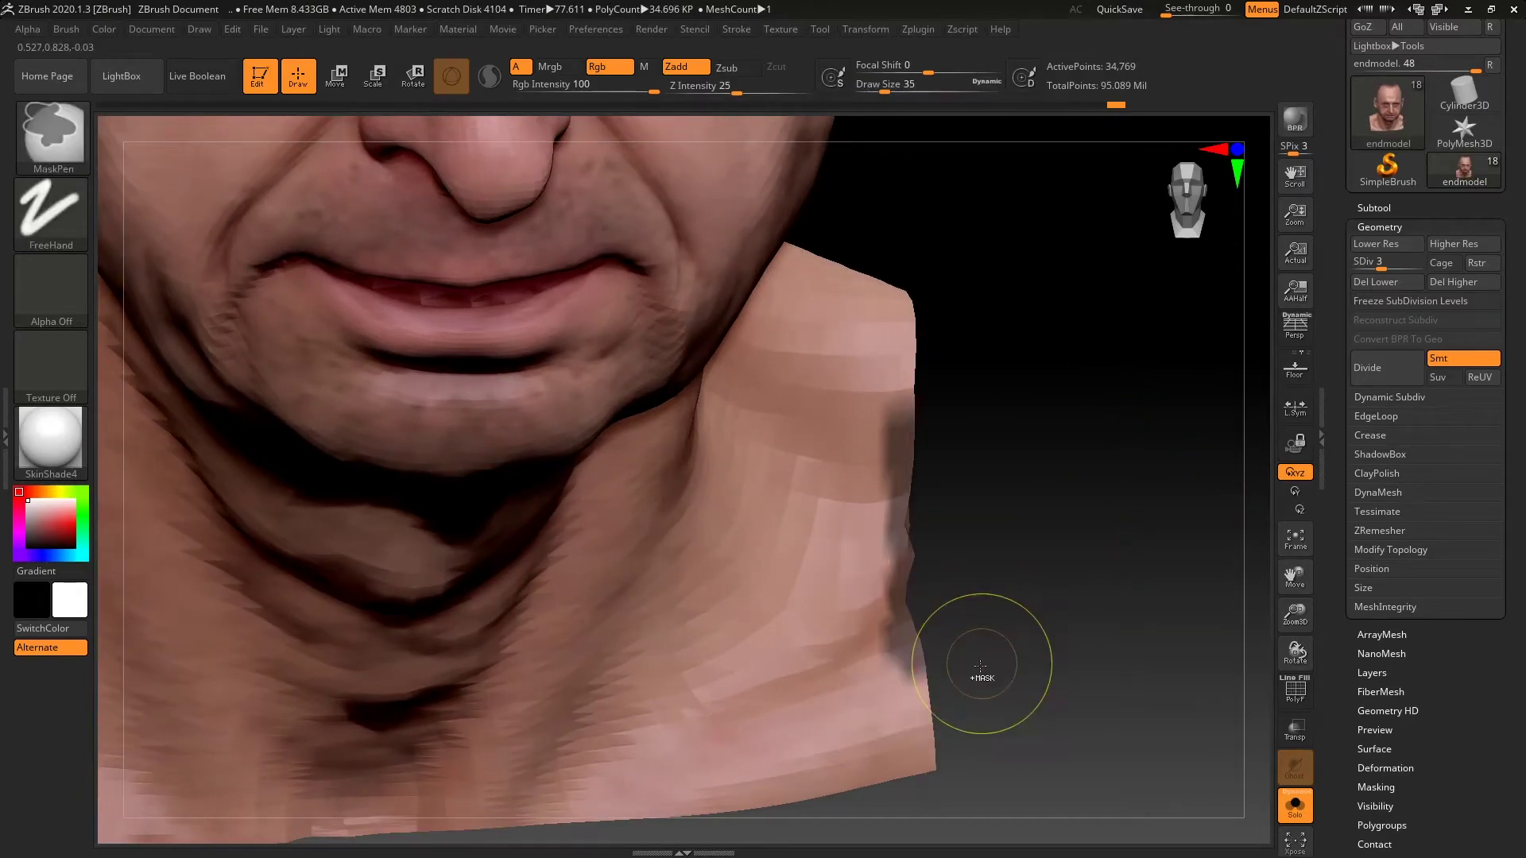
ctrl+click(1155, 617)
ctrl+drag(998, 429, 1017, 444)
Mask everything except the strip along the model's left shoulder edge, polish the strip with the Polish deformation, and clear the mask
ctrl+drag(1019, 250, 857, 802)
ctrl+click(1060, 787)
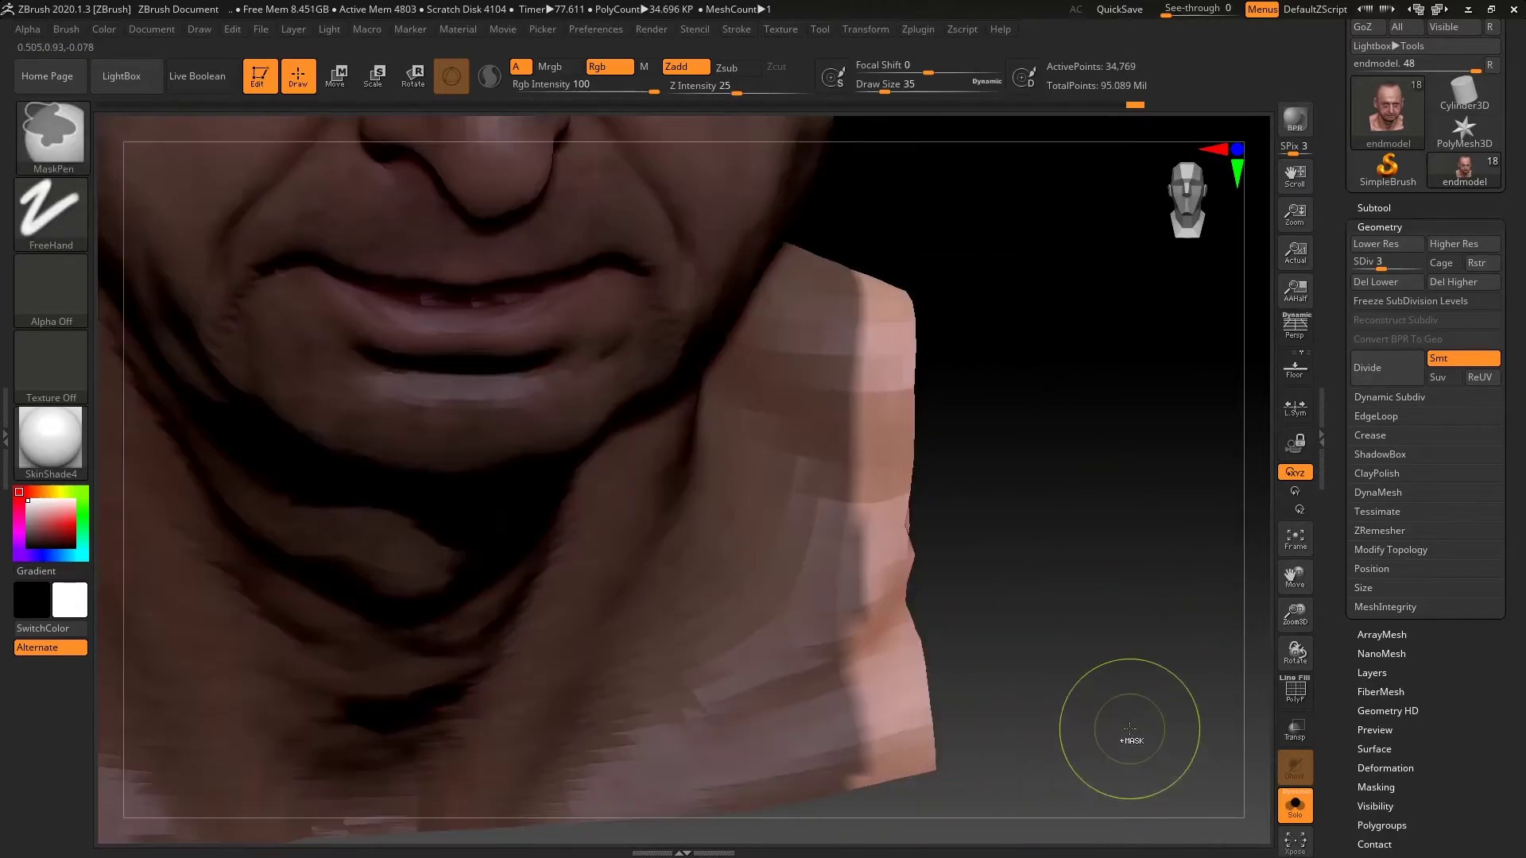
click(1385, 768)
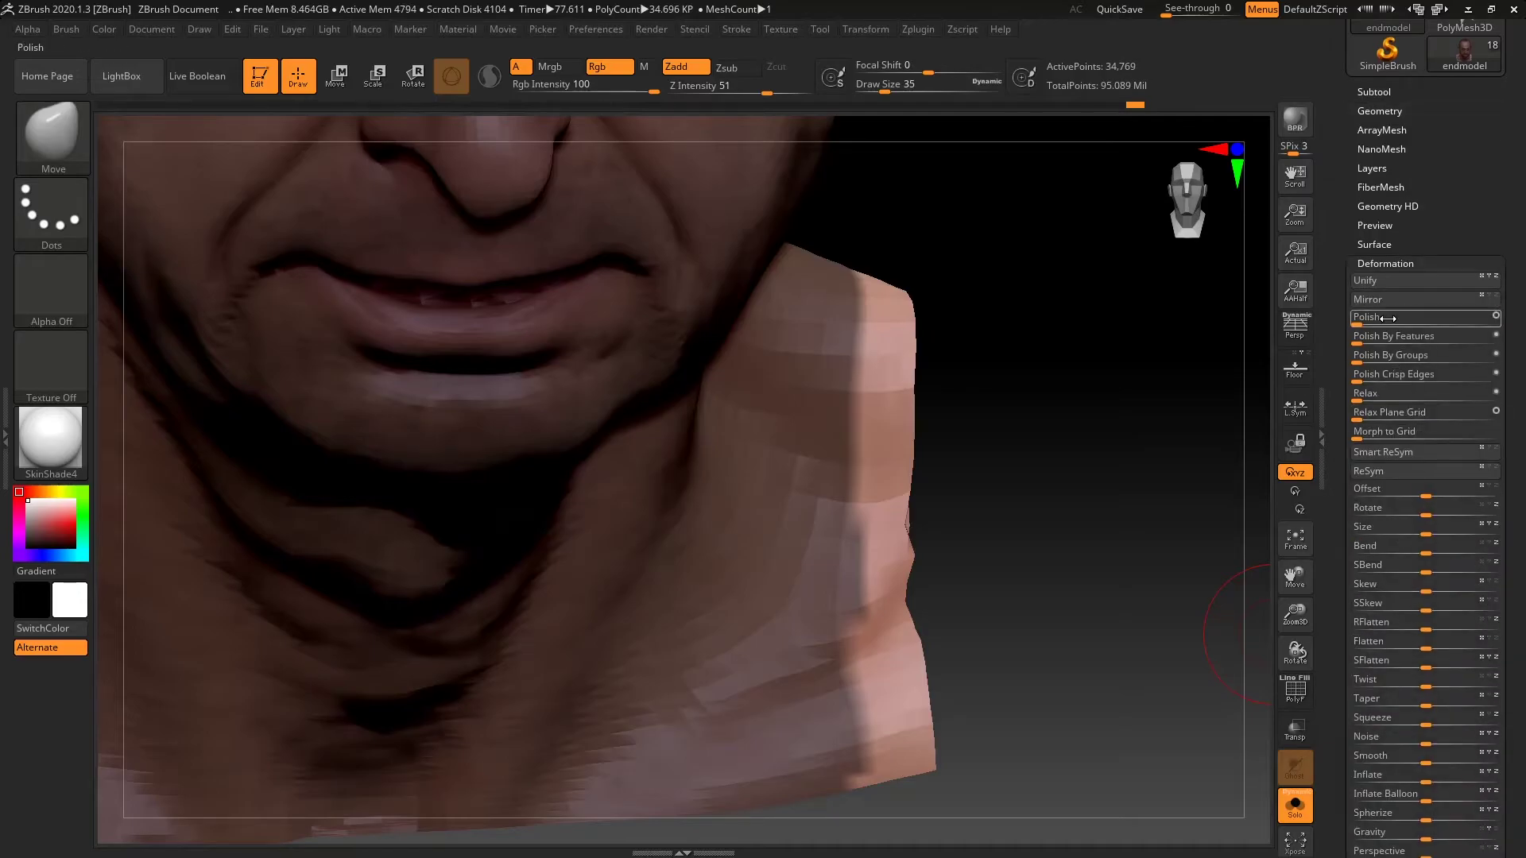
ctrl+click(1103, 588)
drag(1103, 588, 1153, 560)
At subdivision level 4, isolate the left shoulder edge strip with an inverted mask, polish it, and clear the mask
click(1389, 111)
drag(1383, 147, 1423, 149)
drag(1057, 596, 1089, 540)
drag(1397, 140, 1394, 165)
ctrl+drag(1057, 313, 920, 759)
ctrl+click(1102, 699)
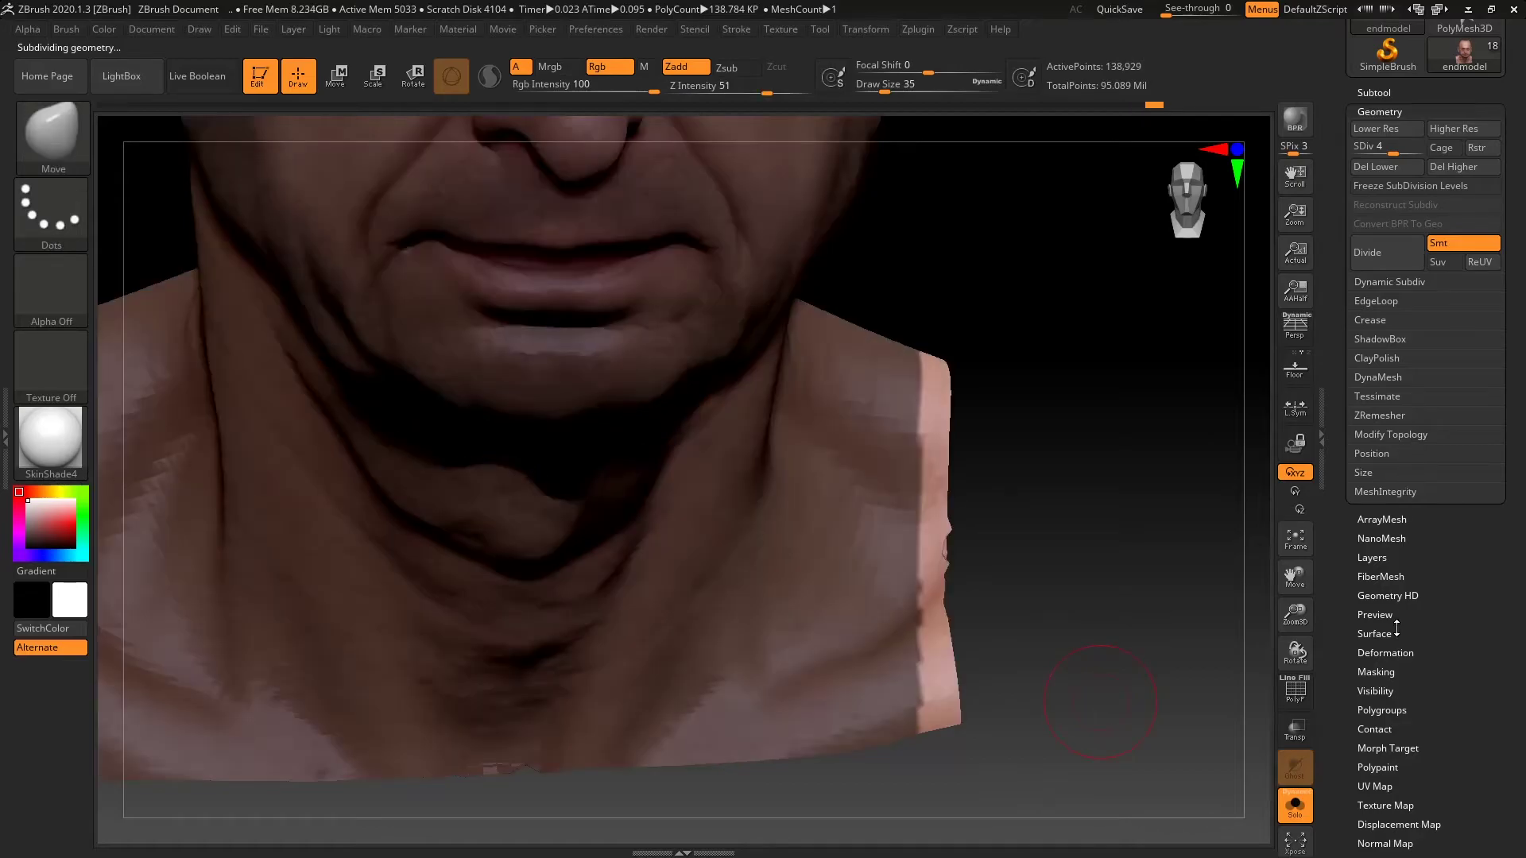
scroll(1397, 626, down, 4)
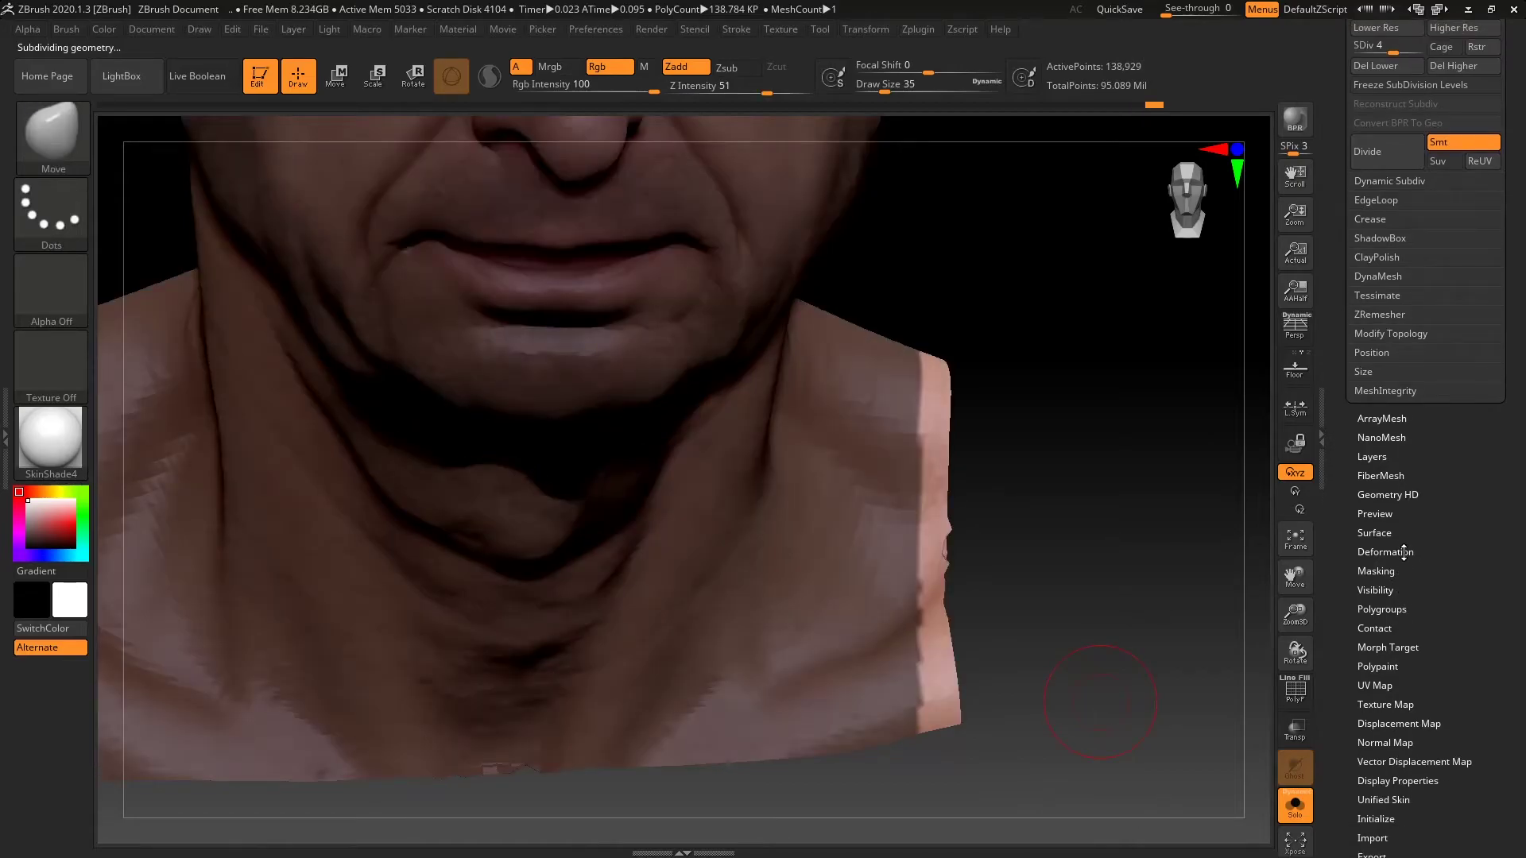
click(1386, 553)
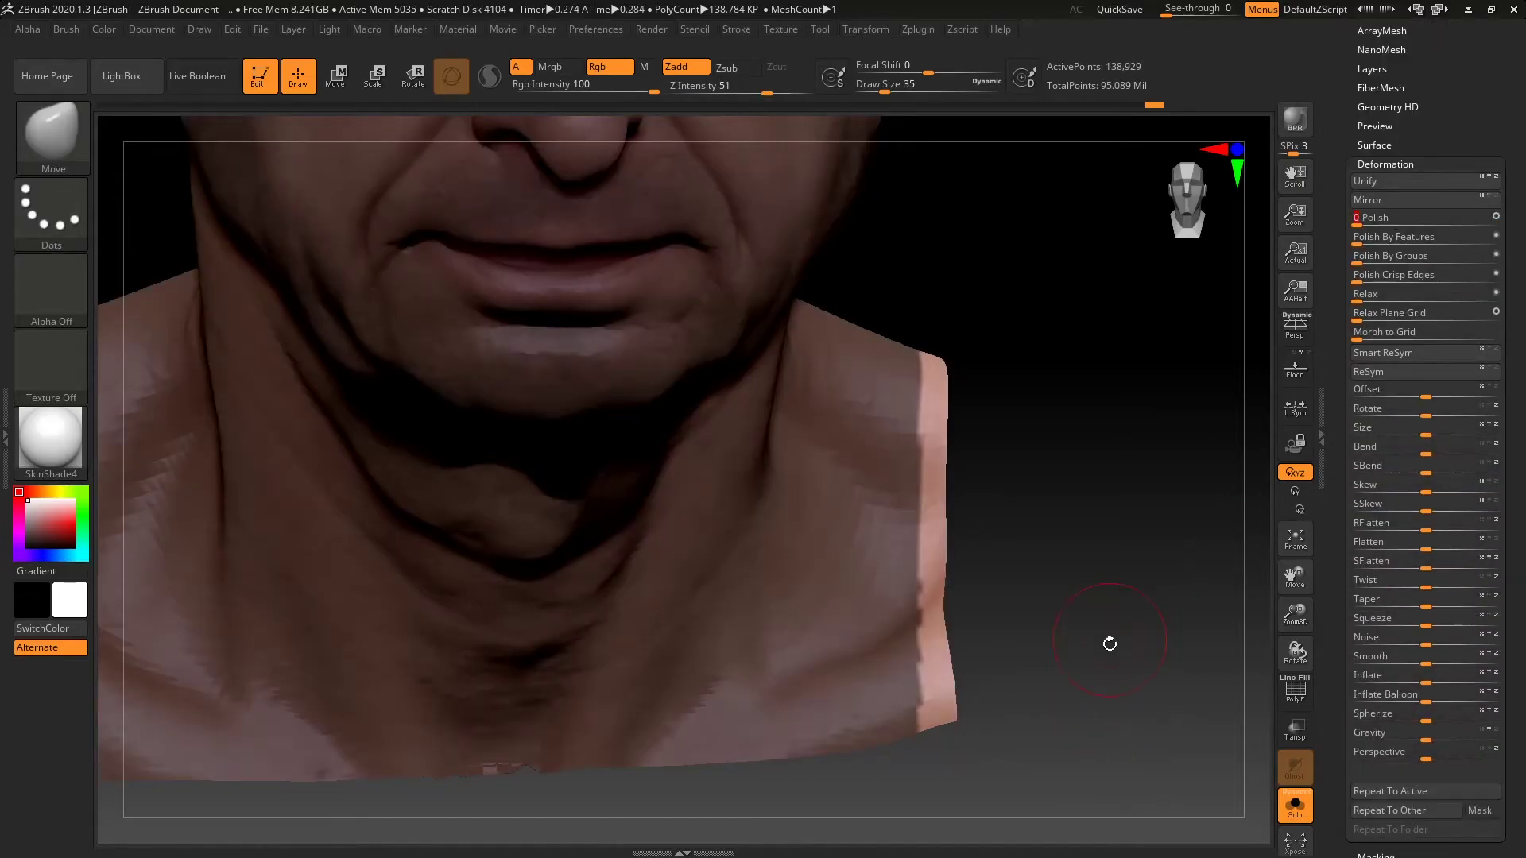
scroll(1393, 127, up, 3)
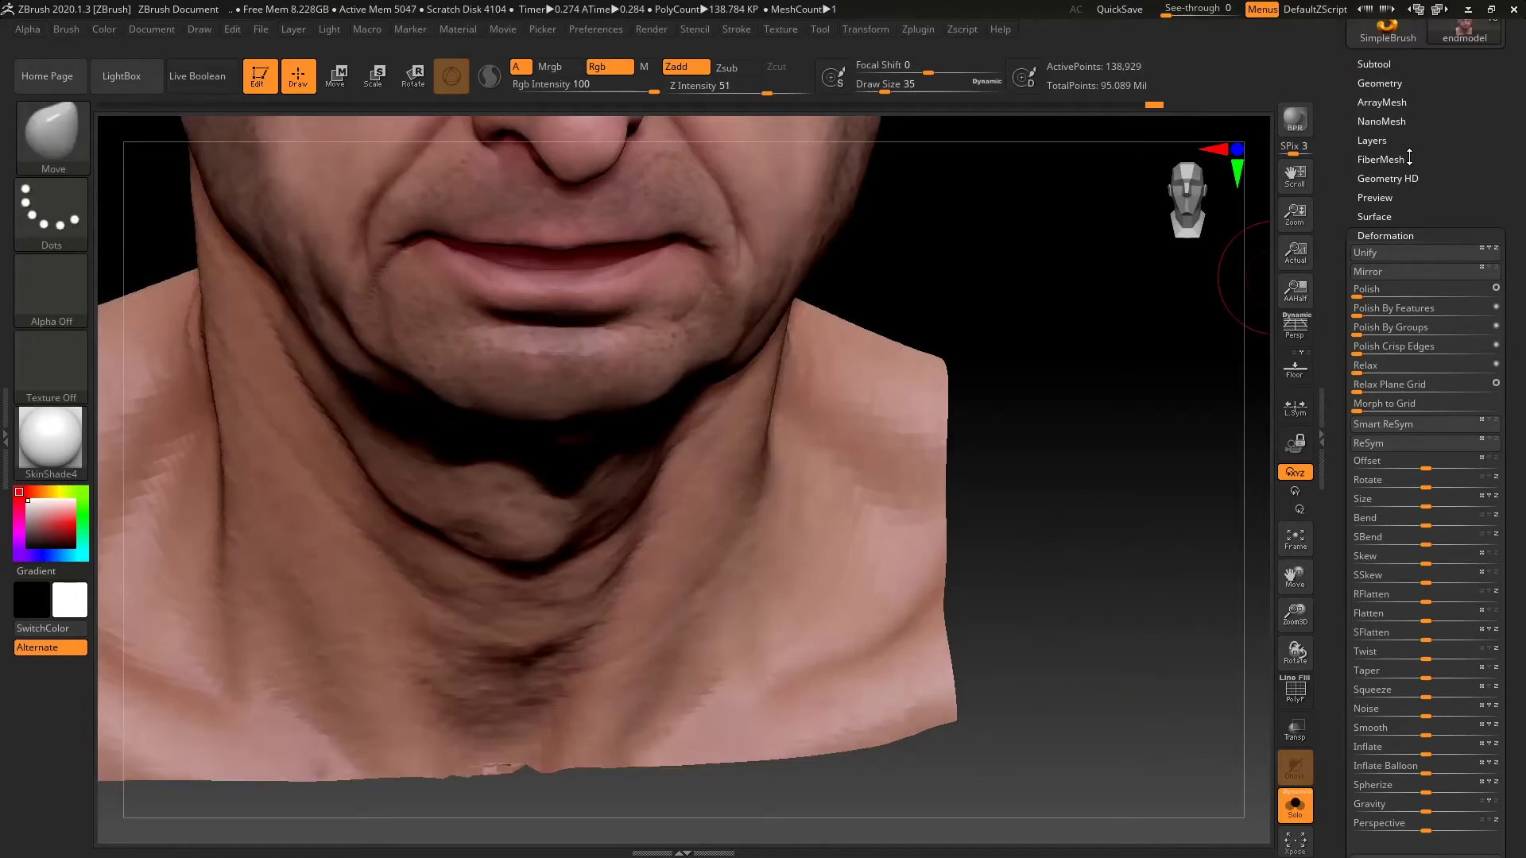
Repeat the masked Polish deformation on the left shoulder edge strip at subdivision level 5, and clear the mask
click(1393, 131)
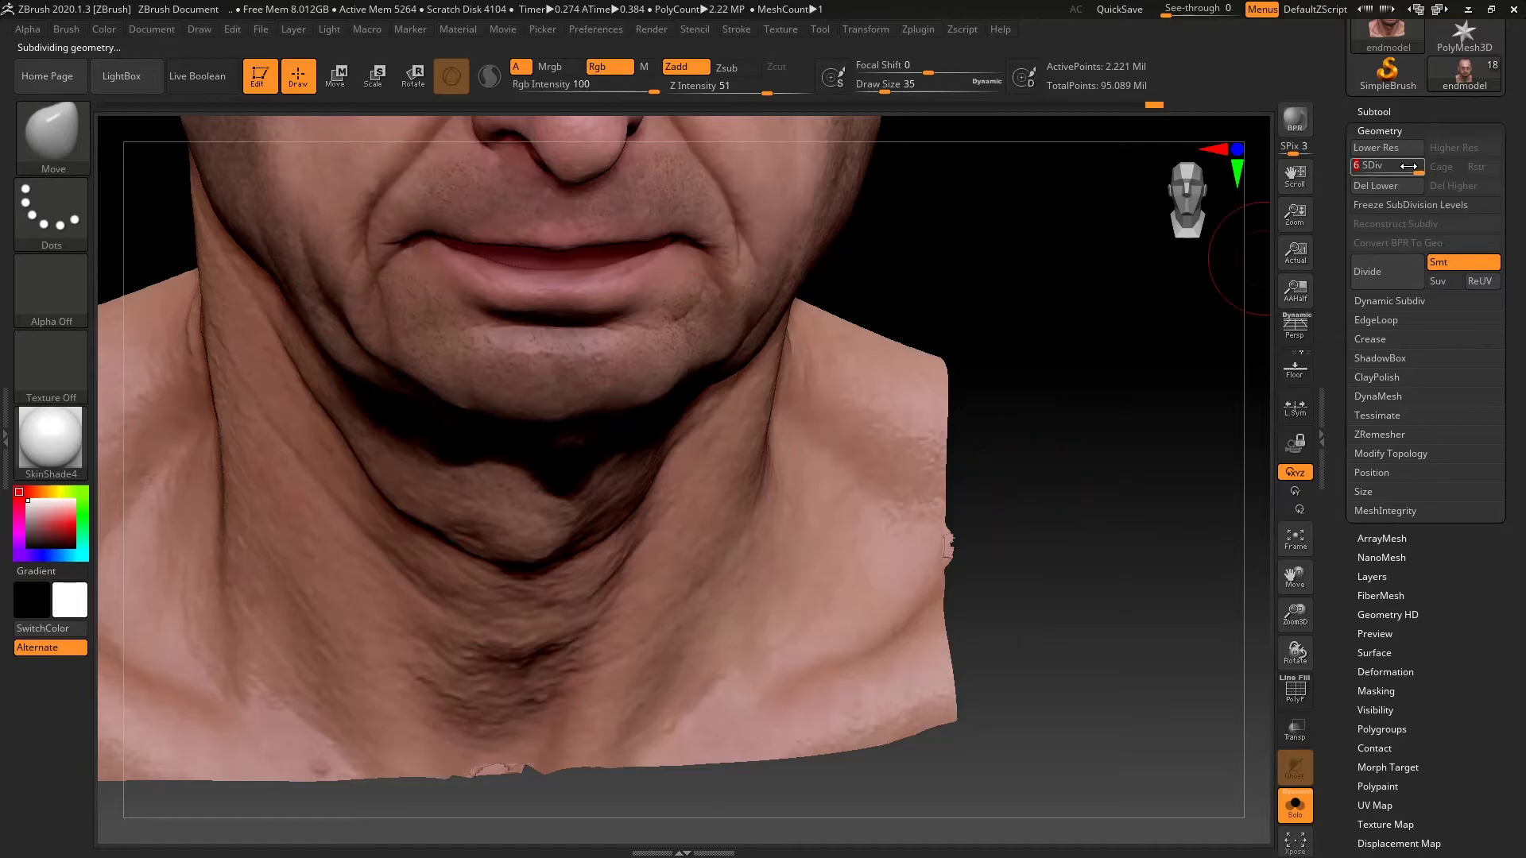
ctrl+drag(1054, 344, 895, 752)
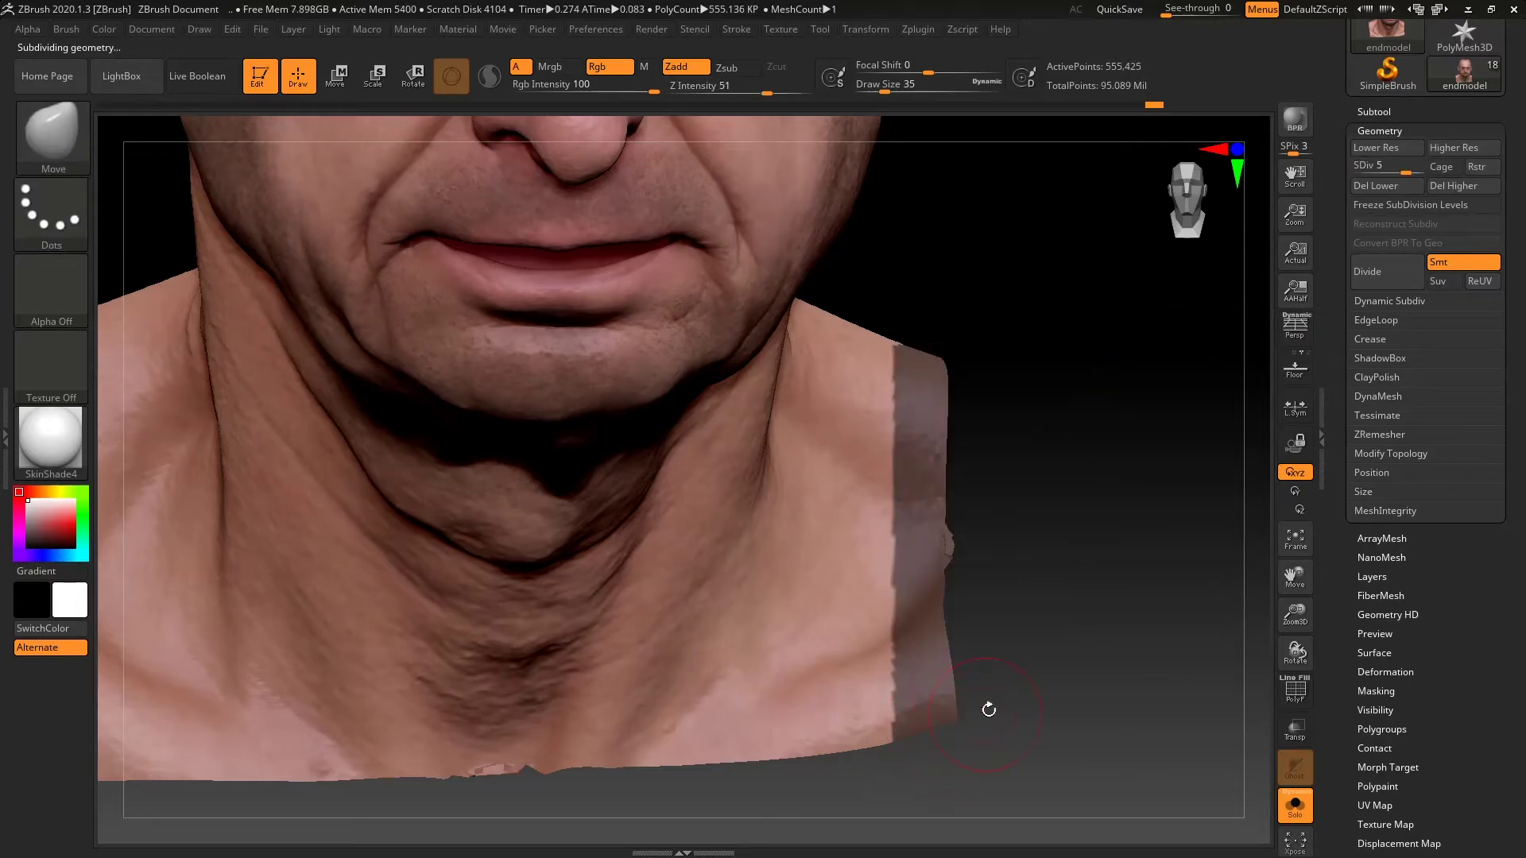
ctrl+click(1017, 713)
scroll(1409, 636, down, 2)
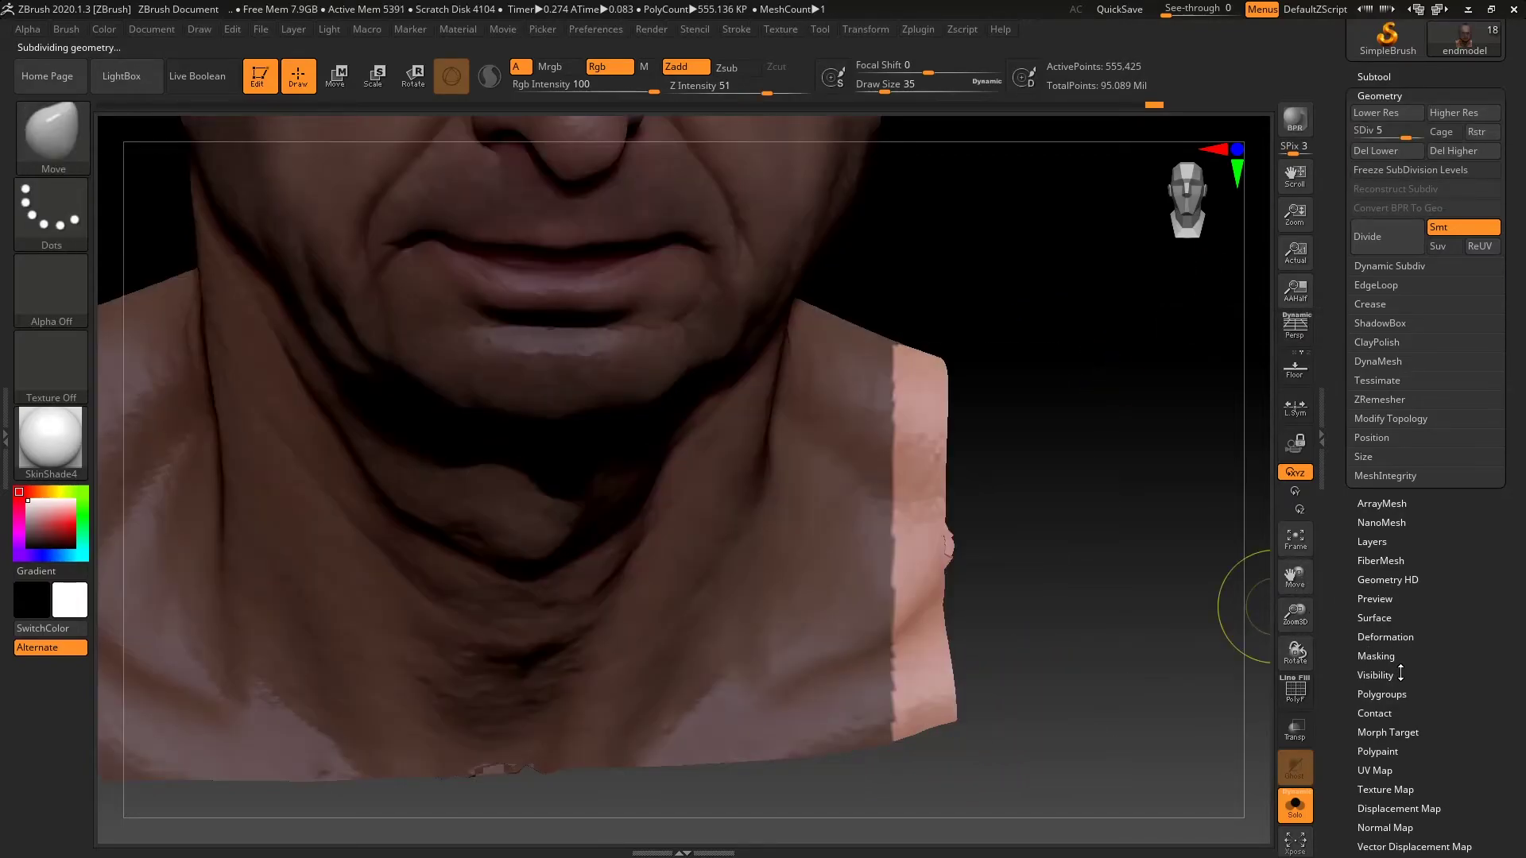
click(1409, 636)
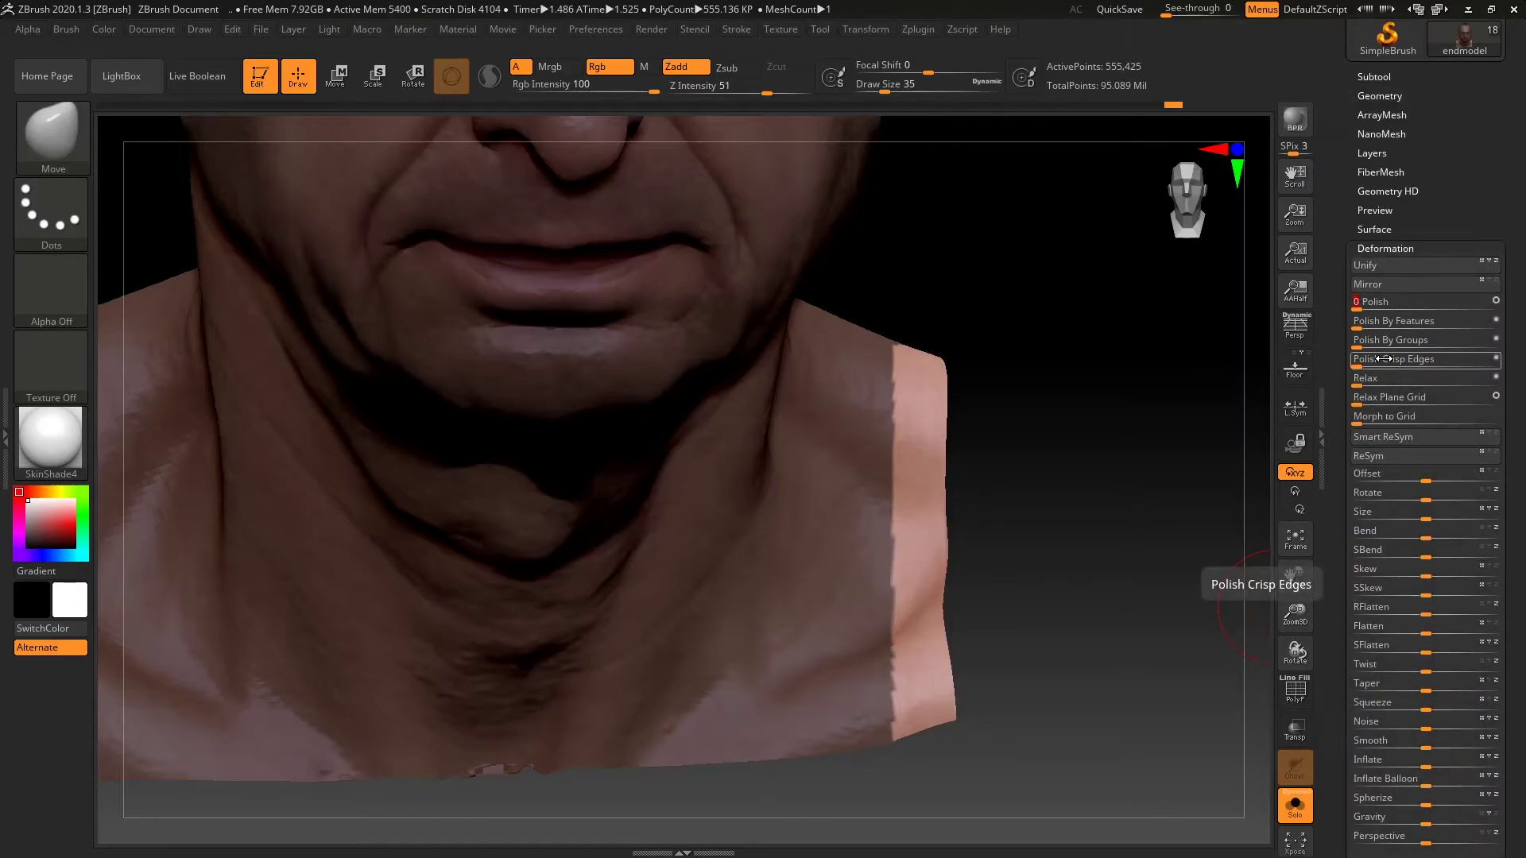
ctrl+drag(1168, 540, 1152, 555)
At subdivision level 6, leave only a short section of the left shoulder edge unmasked, polish it, and clear the mask
click(1381, 96)
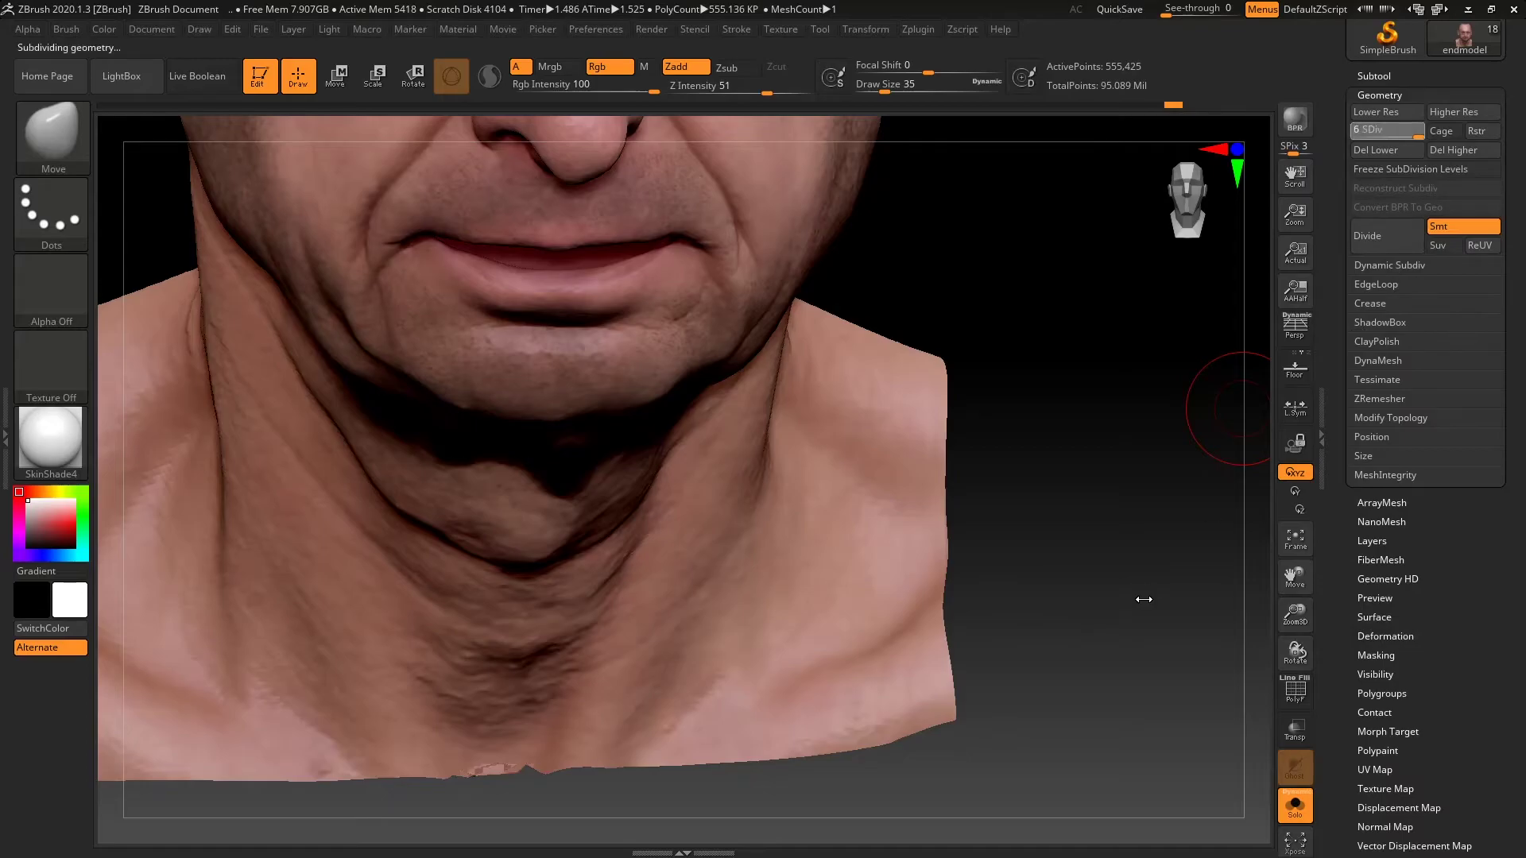
alt+drag(1009, 546, 1104, 549)
ctrl+drag(1037, 443, 916, 678)
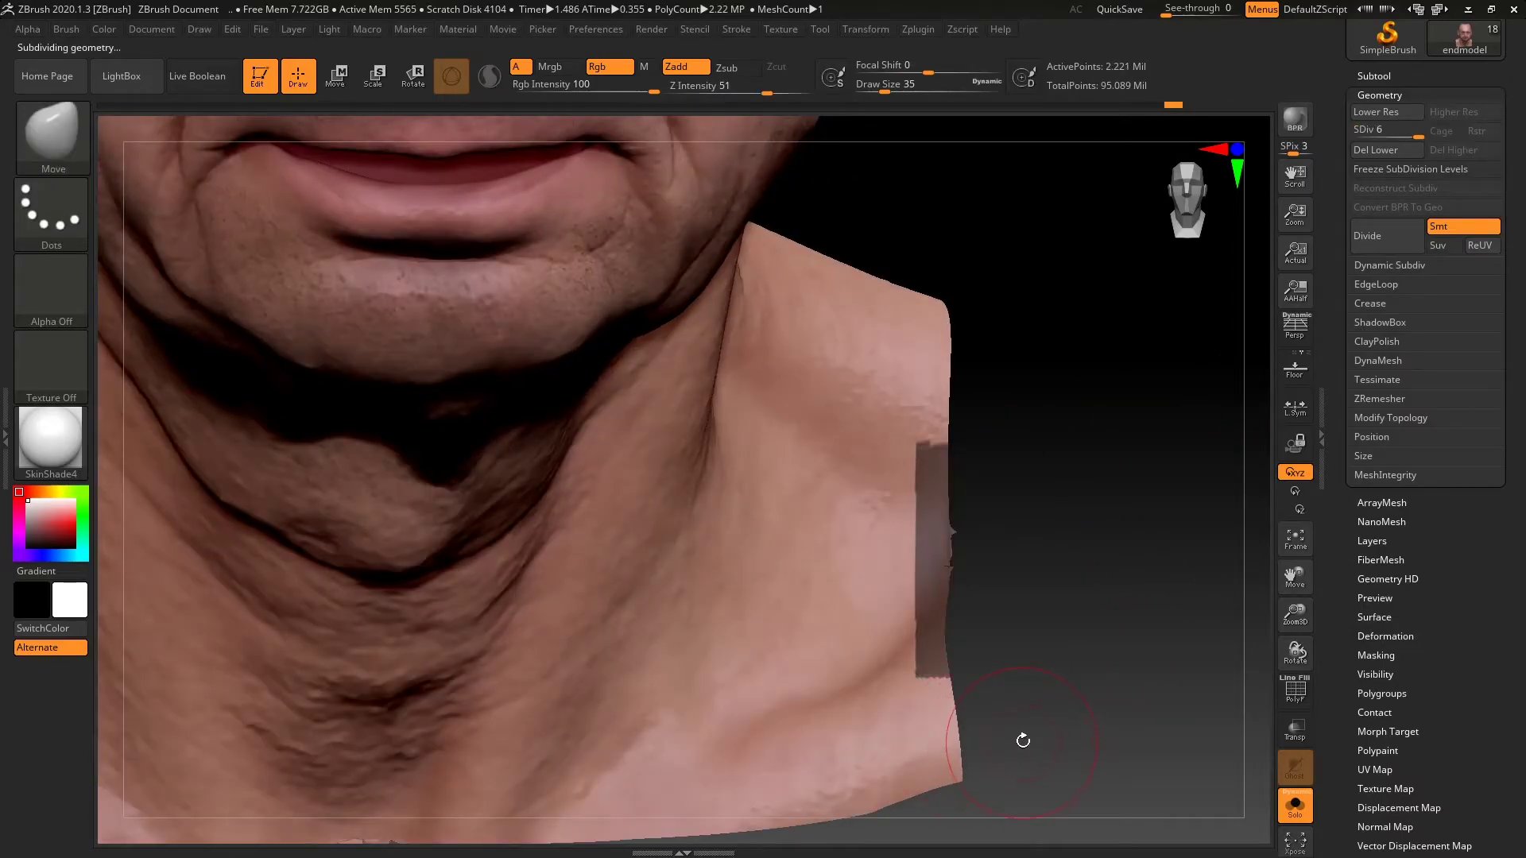
ctrl+click(1180, 635)
click(1399, 635)
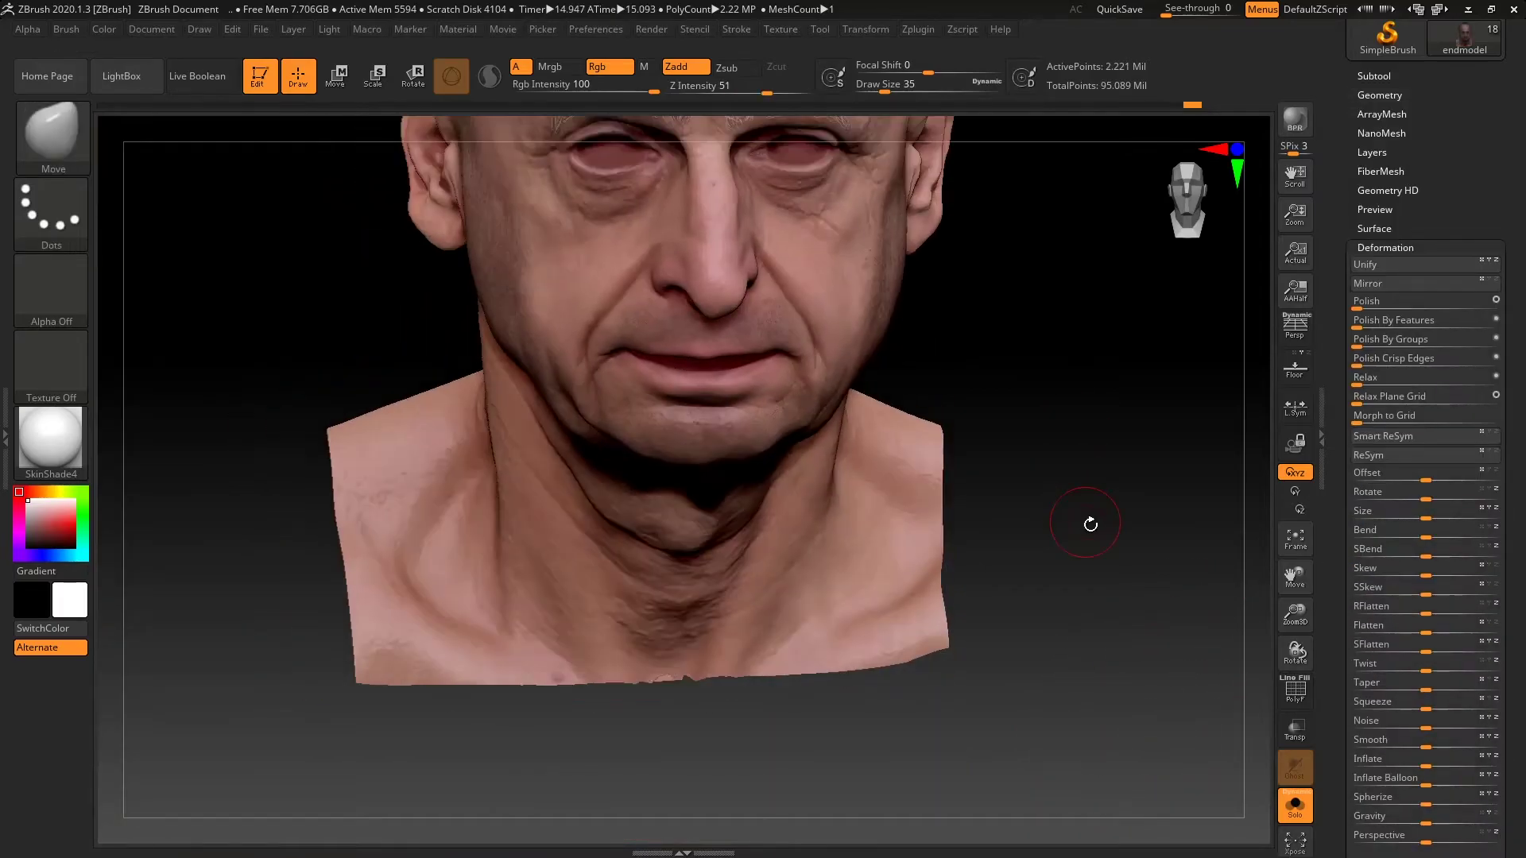
Smooth the rough projection artifacts at the tip of the model's left earlobe
drag(1091, 521, 873, 612)
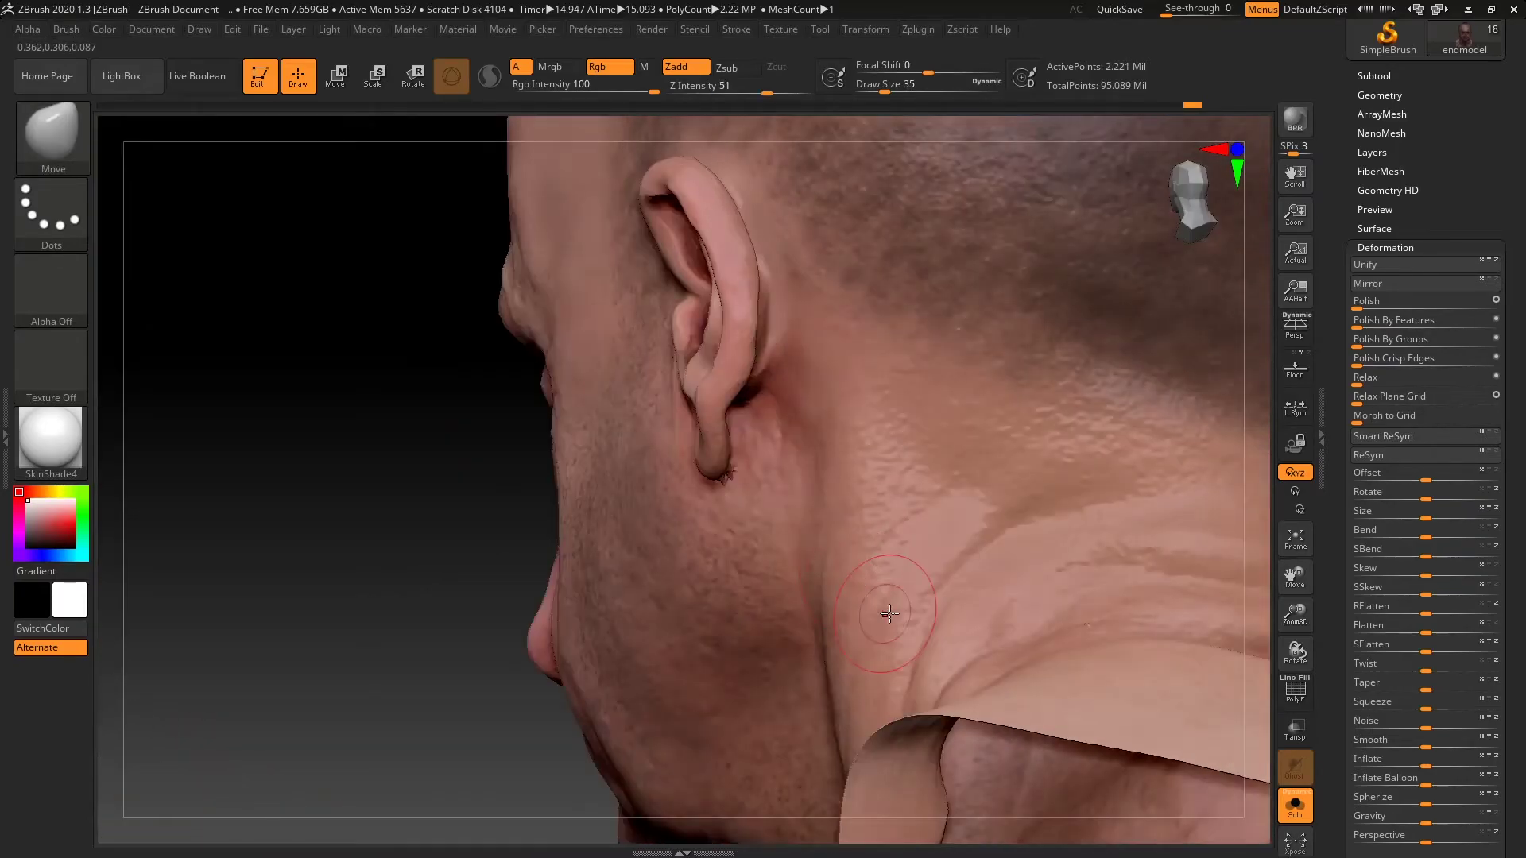
right_drag(640, 732, 566, 716)
mouse_move(636, 668)
ctrl+right_down()
mouse_move(651, 702)
mouse_move(624, 782)
ctrl+right_up()
key(shift)
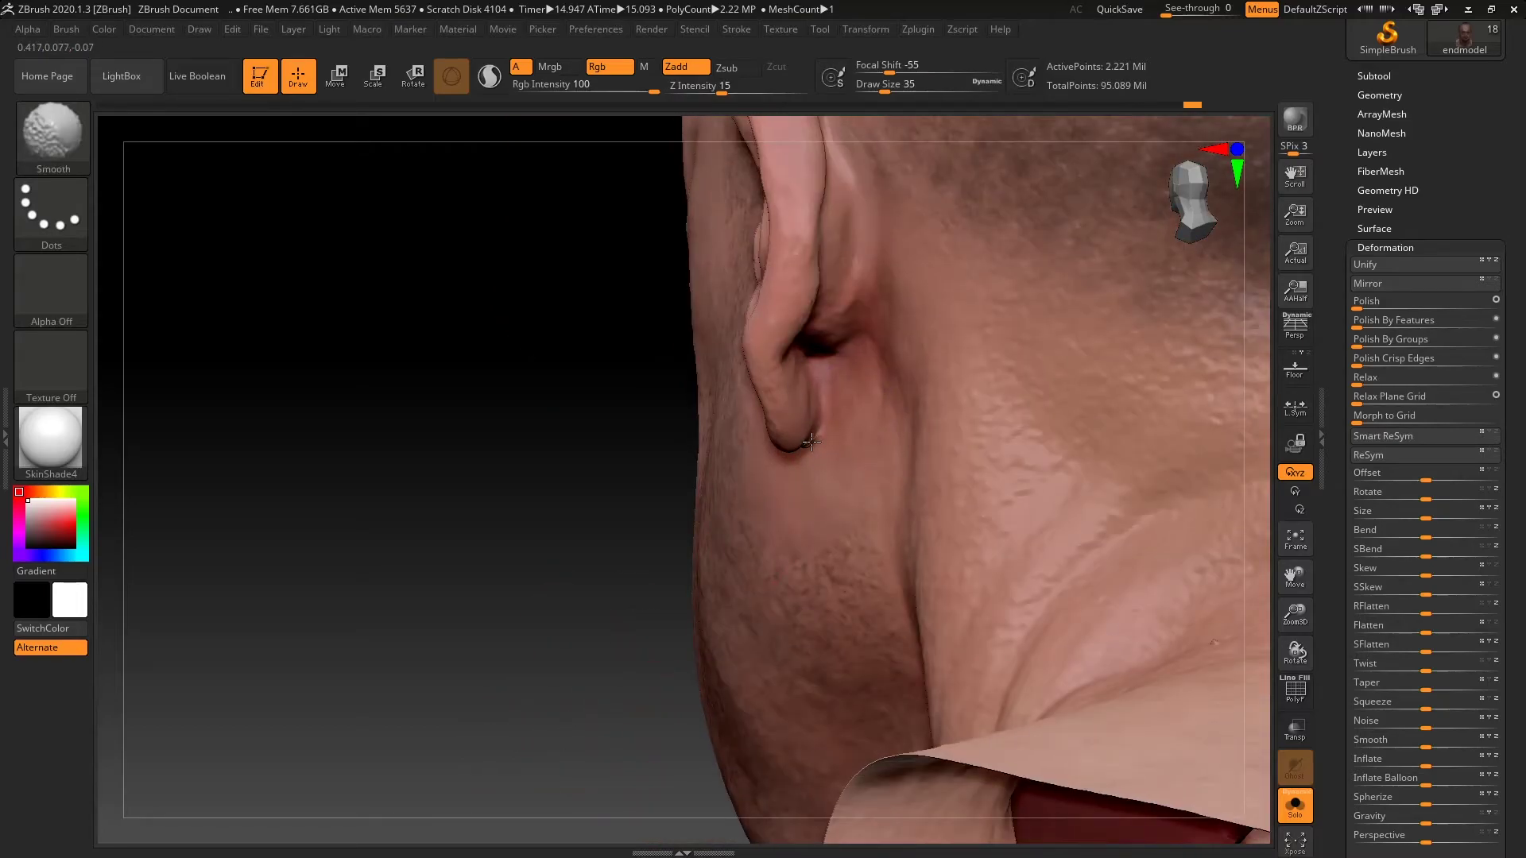
mouse_move(654, 691)
mouse_down()
mouse_move(575, 705)
mouse_move(604, 749)
mouse_up()
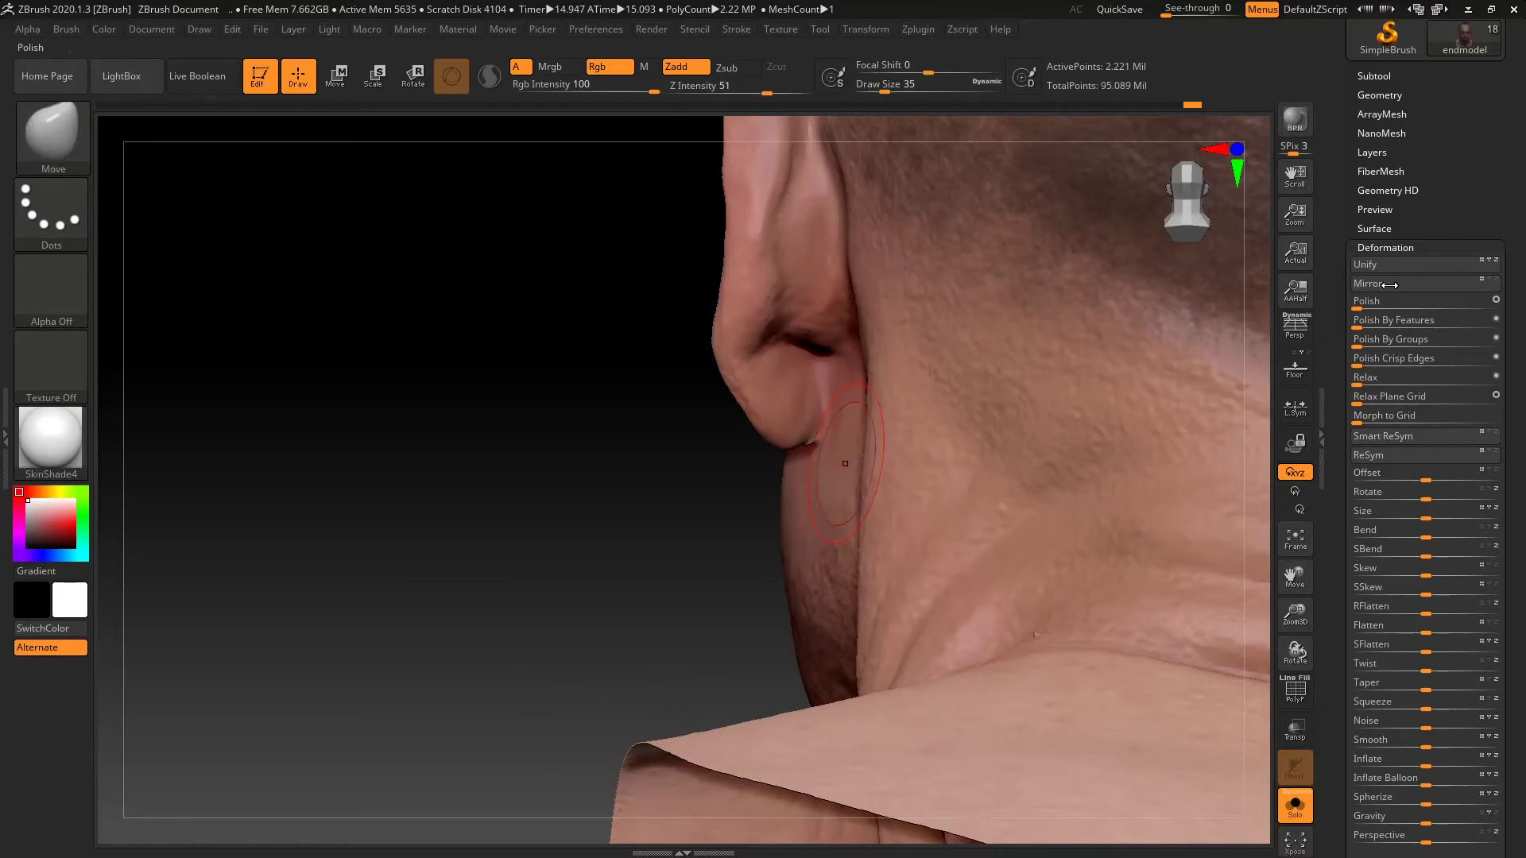
Lower endmodel to subdivision level 5 and smooth the underside of the earlobe further
click(1393, 95)
click(1376, 111)
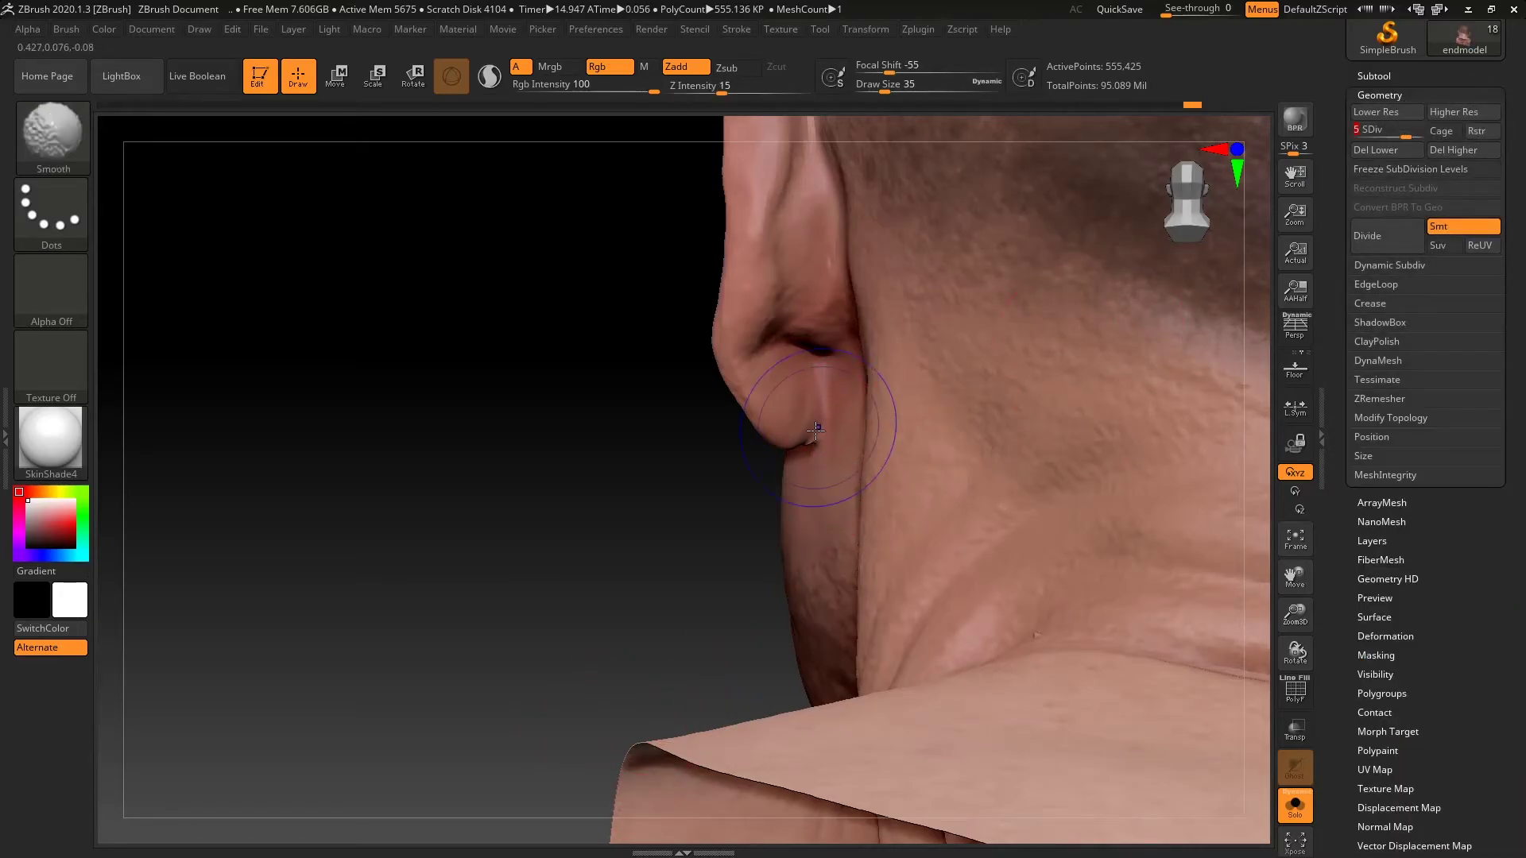
mouse_move(695, 654)
mouse_down()
mouse_move(1083, 508)
mouse_move(1059, 477)
mouse_move(1151, 437)
mouse_move(1180, 506)
mouse_move(1237, 344)
mouse_move(1192, 477)
mouse_move(1146, 534)
mouse_up()
key(shift)
Examine endmodel's projected face from the front at subdivision levels 5 and 6
drag(1060, 603, 1141, 510)
alt+drag(604, 602, 221, 623)
alt+drag(1147, 542, 1033, 644)
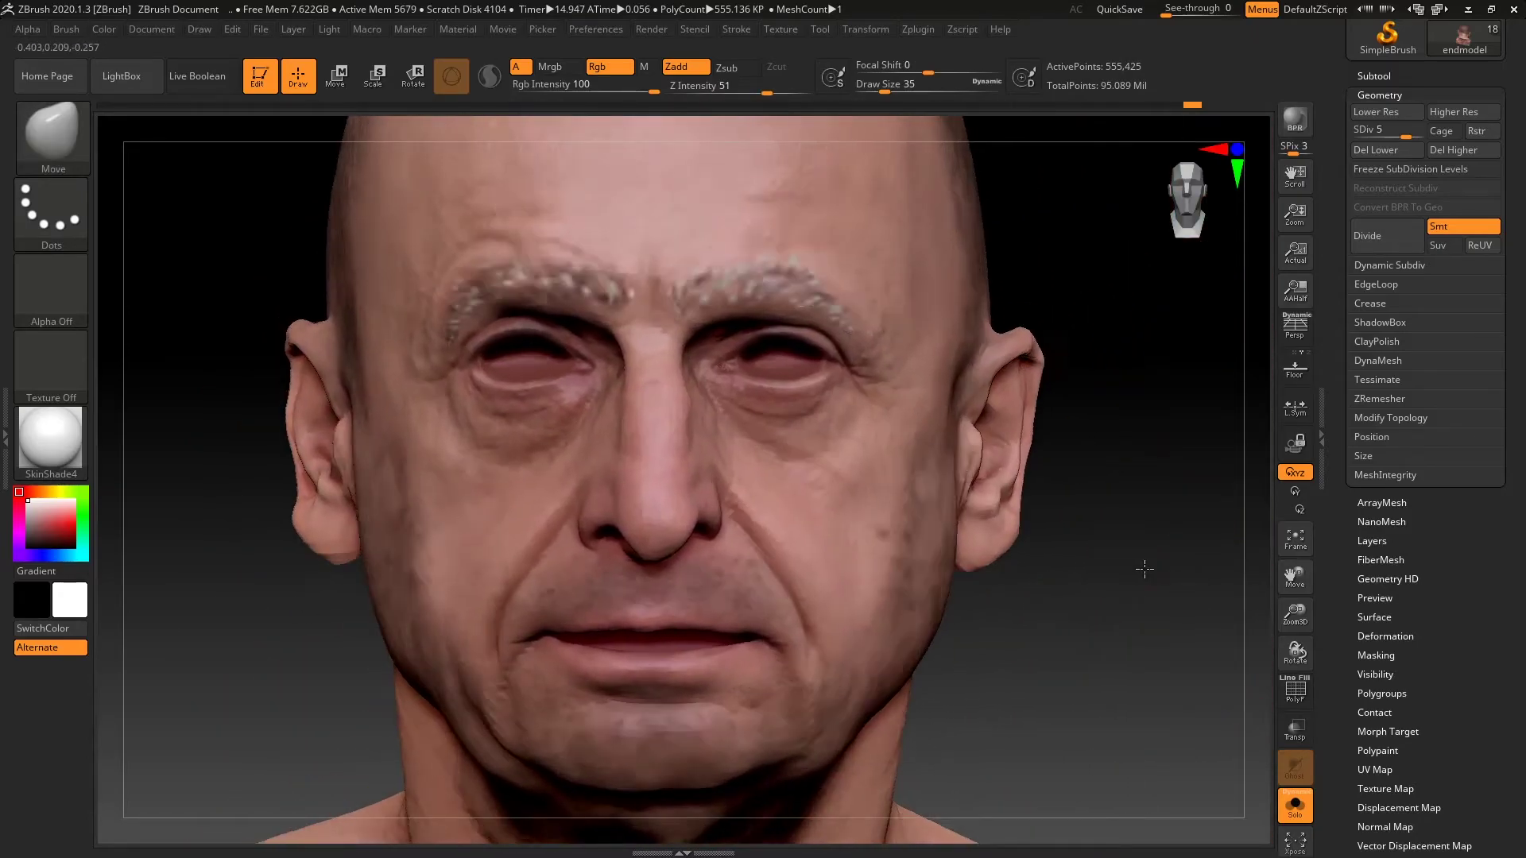
alt+drag(1143, 568, 1184, 647)
alt+drag(1247, 740, 1076, 658)
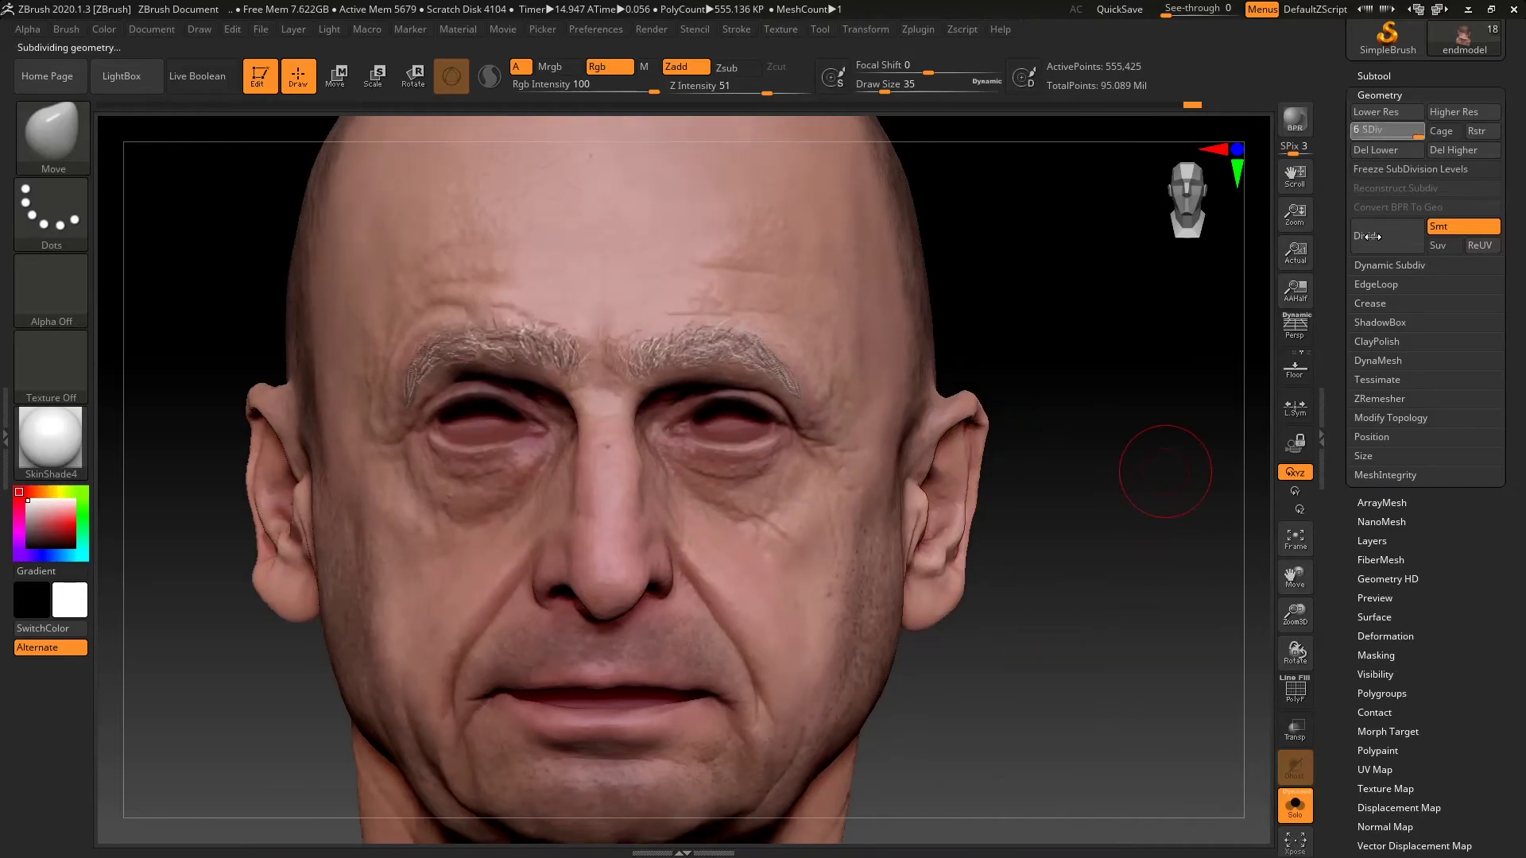
alt+drag(1143, 502, 1192, 596)
alt+drag(1259, 509, 1119, 673)
mouse_move(1257, 542)
alt+mouse_down()
mouse_move(1124, 641)
mouse_move(1094, 562)
mouse_move(1142, 494)
mouse_move(965, 453)
mouse_move(1009, 521)
mouse_move(1056, 551)
mouse_move(989, 584)
mouse_move(914, 572)
mouse_move(1049, 585)
mouse_move(1097, 566)
mouse_move(1028, 477)
mouse_move(1033, 548)
mouse_move(1142, 597)
mouse_move(1034, 585)
mouse_move(1121, 556)
mouse_move(1152, 579)
mouse_move(1114, 583)
mouse_move(1219, 518)
mouse_move(1151, 664)
mouse_move(1141, 583)
mouse_move(1128, 657)
mouse_move(1127, 611)
mouse_move(1104, 627)
mouse_move(1152, 617)
mouse_move(1109, 626)
mouse_move(1094, 589)
alt+mouse_up()
Check endmodel's wireframe and shape at high resolution and at subdivision level 1
click(1295, 690)
click(1295, 690)
drag(1344, 126, 1337, 127)
drag(1185, 511, 1124, 667)
click(1300, 700)
click(1300, 699)
alt+drag(1144, 586, 1181, 532)
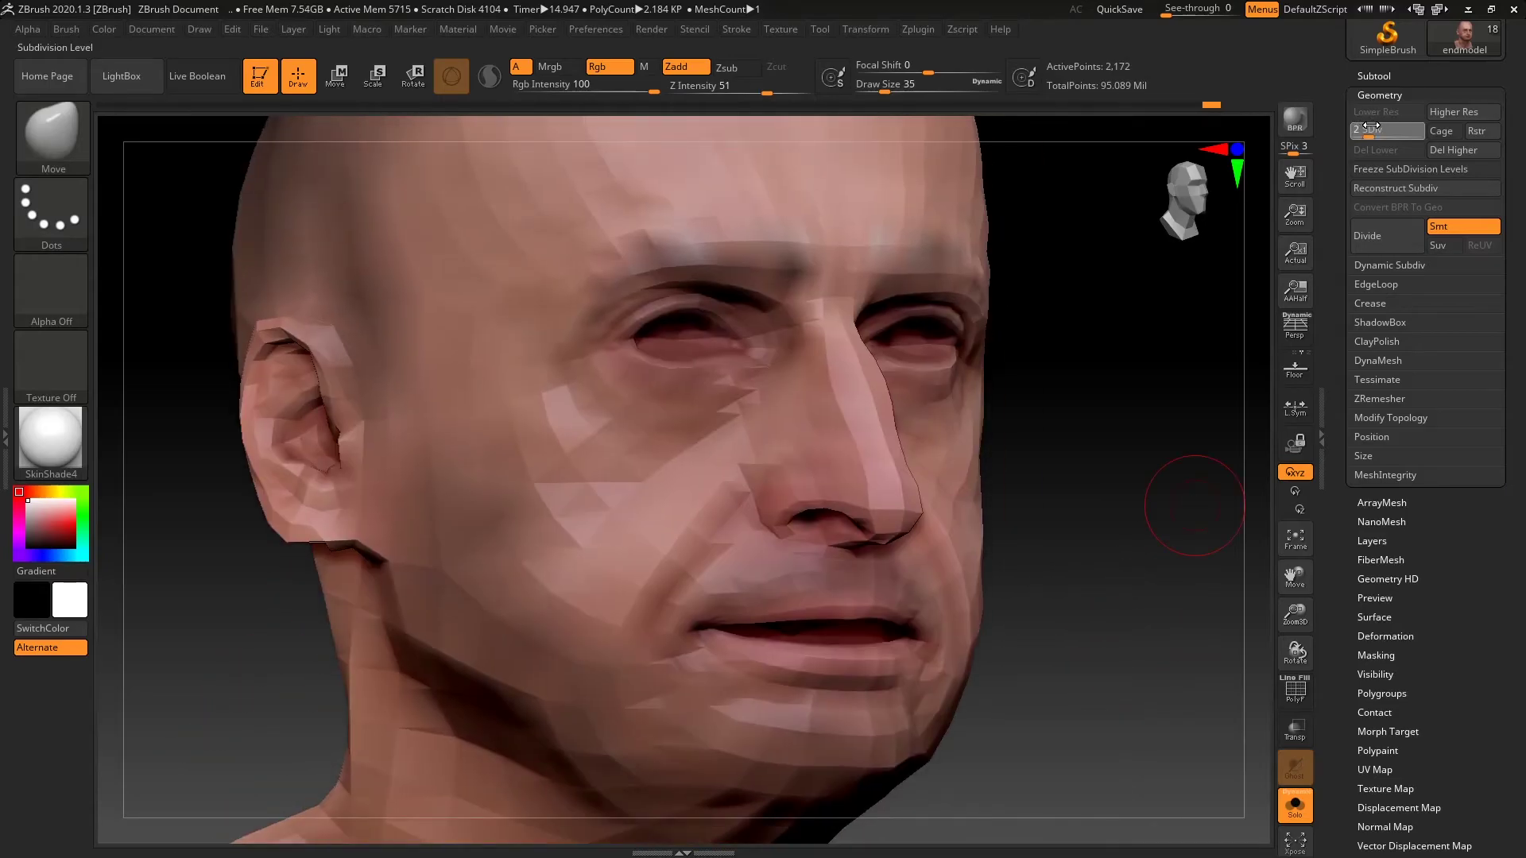
Step endmodel up from subdivision level 2 and examine how its shape and wireframe refine
drag(1362, 130, 1370, 129)
drag(1144, 477, 1130, 414)
drag(1376, 127, 1393, 130)
drag(1153, 491, 1236, 509)
click(1307, 693)
alt+drag(1179, 607, 1261, 636)
Examine endmodel's polygroup wireframe at subdivision level 3, and its ear and cheek in profile with the wireframe hidden
click(1286, 695)
click(1290, 701)
drag(1192, 692, 1100, 622)
click(1385, 128)
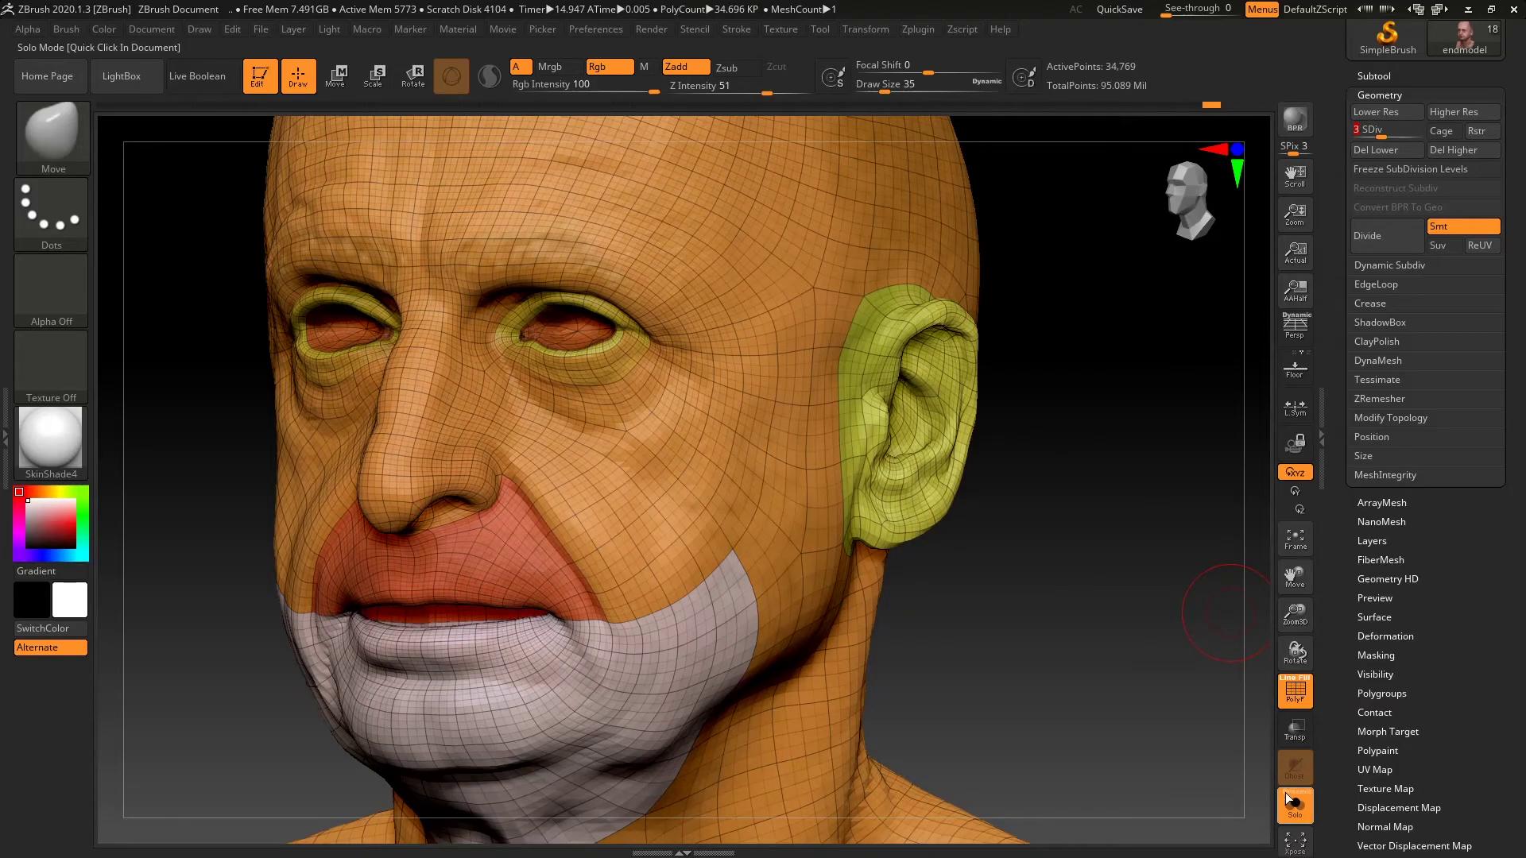
click(1297, 704)
drag(1094, 656, 989, 630)
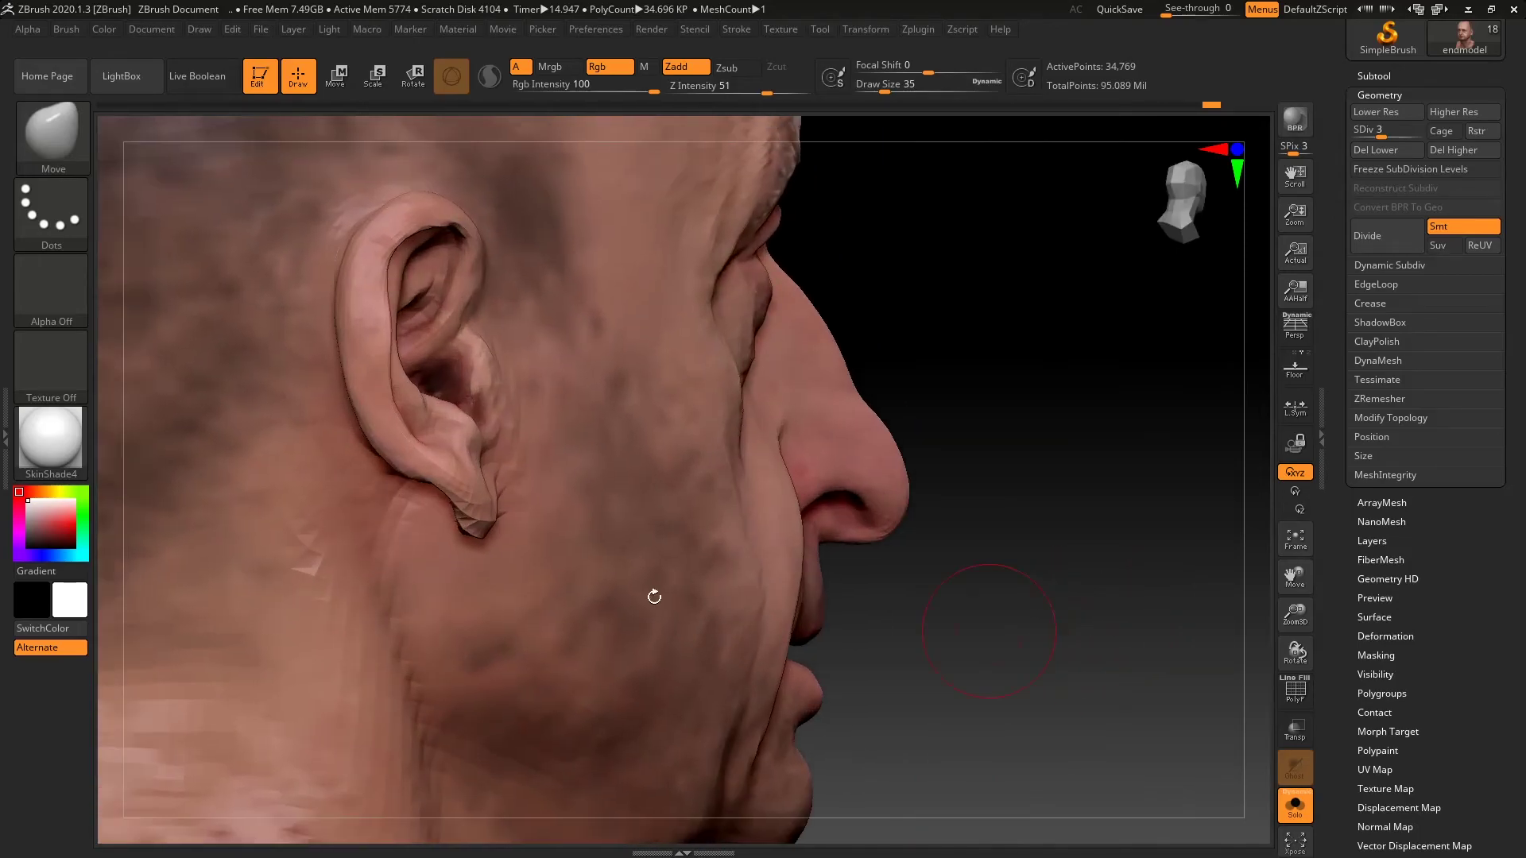
drag(1105, 618, 1123, 528)
Lower endmodel to subdivision level 1 and examine its base wireframe from the three-quarter and side views
key(shift+d)
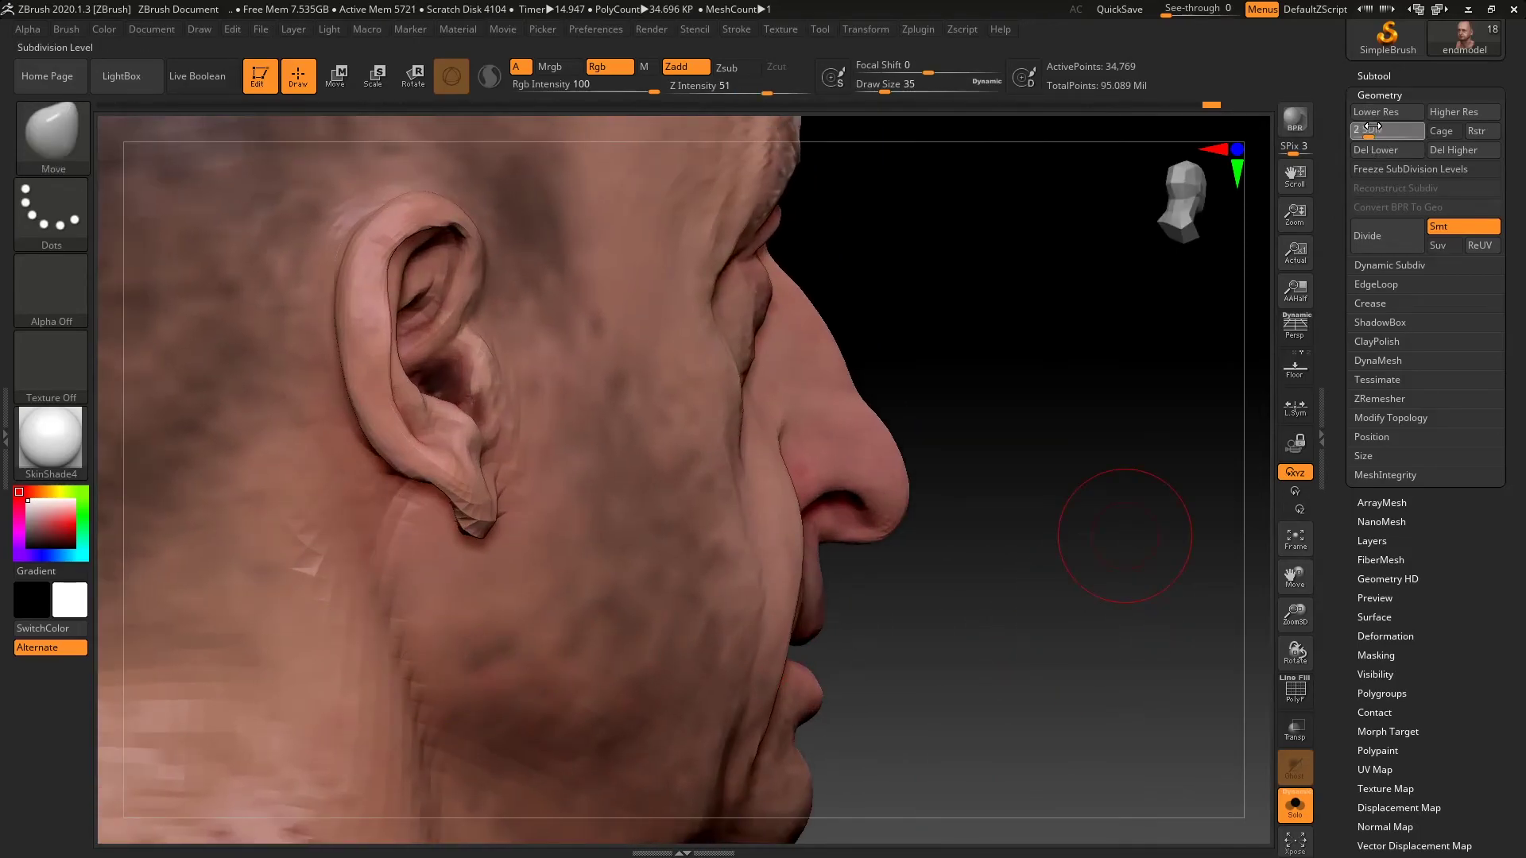
key(shift+d)
drag(1085, 417, 1099, 516)
drag(978, 477, 1070, 561)
click(1302, 699)
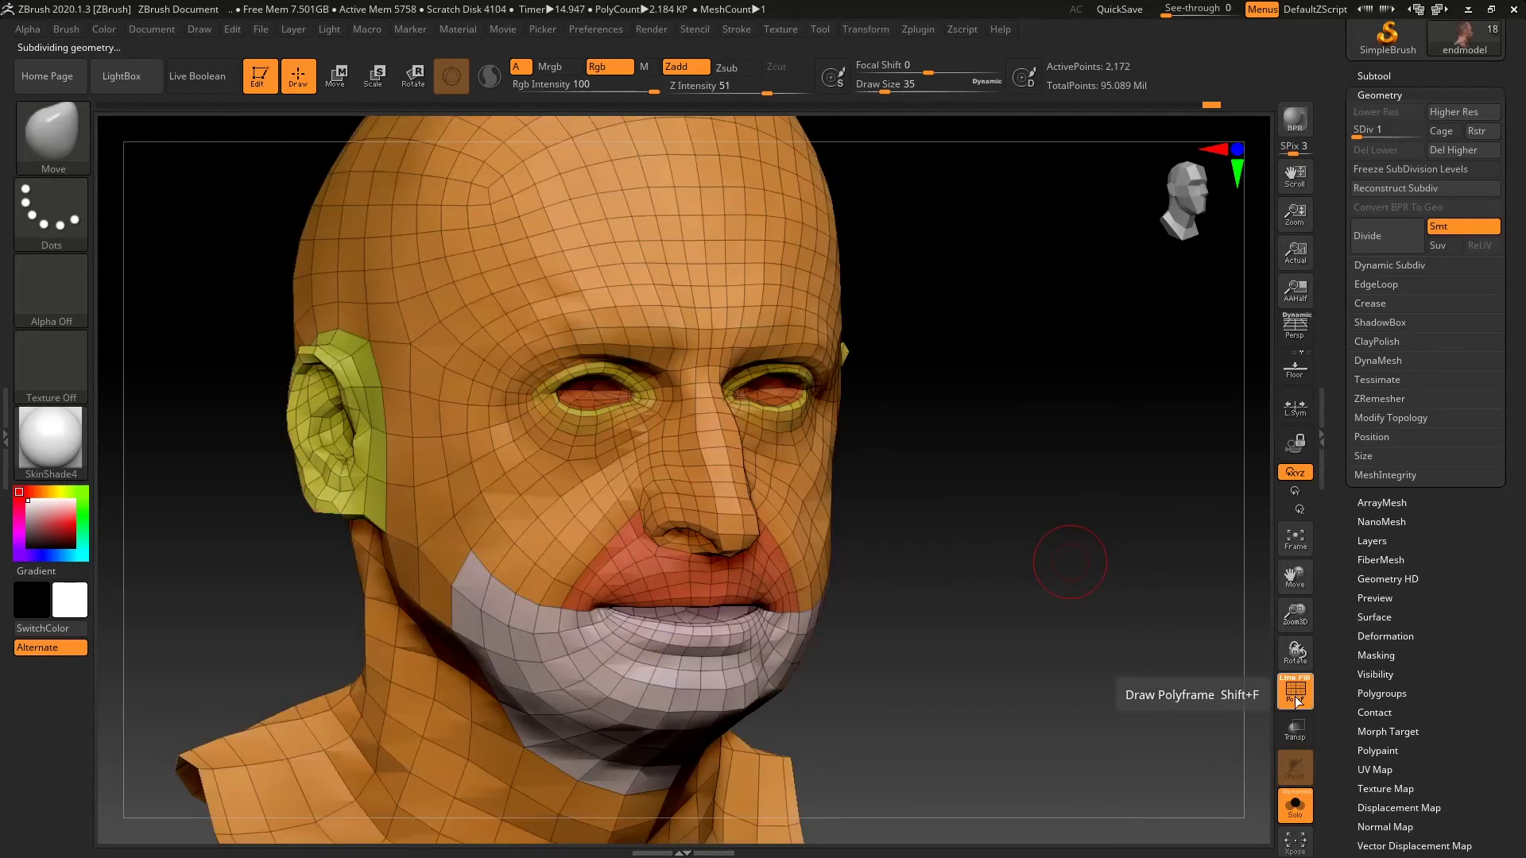
drag(1000, 506, 1124, 620)
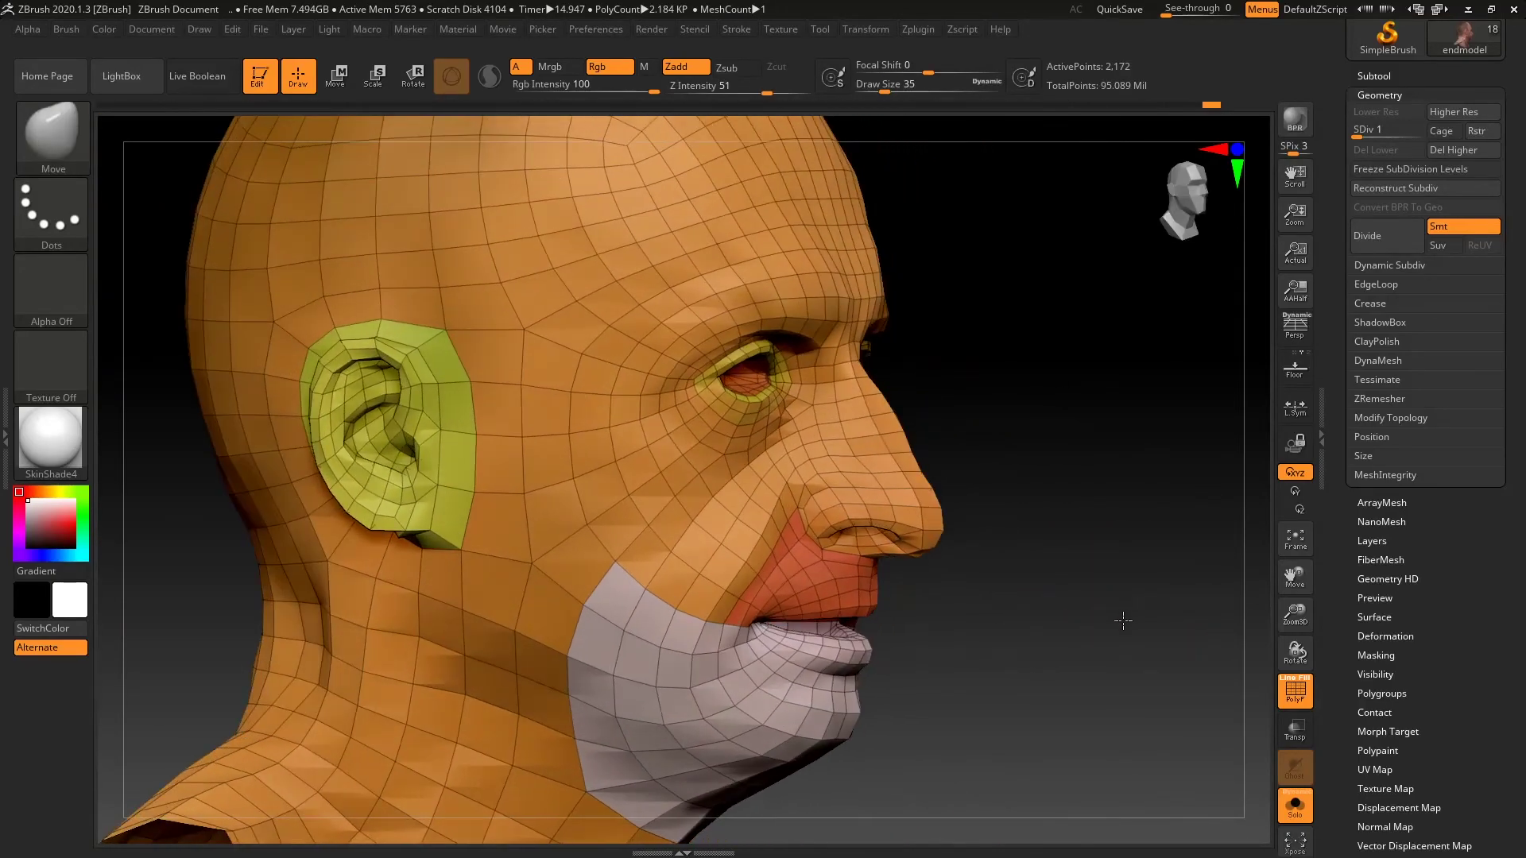
Compare the wireframe at a higher subdivision level with level 1 from the front
drag(1384, 122, 1386, 122)
mouse_move(1083, 504)
mouse_down()
mouse_move(1066, 504)
mouse_move(1076, 532)
mouse_move(1034, 516)
mouse_move(1090, 511)
mouse_move(1094, 540)
mouse_move(1019, 546)
mouse_move(1063, 565)
mouse_move(1063, 535)
mouse_move(1152, 470)
mouse_move(1144, 504)
mouse_move(1125, 493)
mouse_up()
click(1363, 129)
drag(1363, 129, 1349, 128)
mouse_move(1060, 397)
mouse_down()
mouse_move(995, 398)
mouse_move(1039, 378)
mouse_move(1049, 407)
mouse_up()
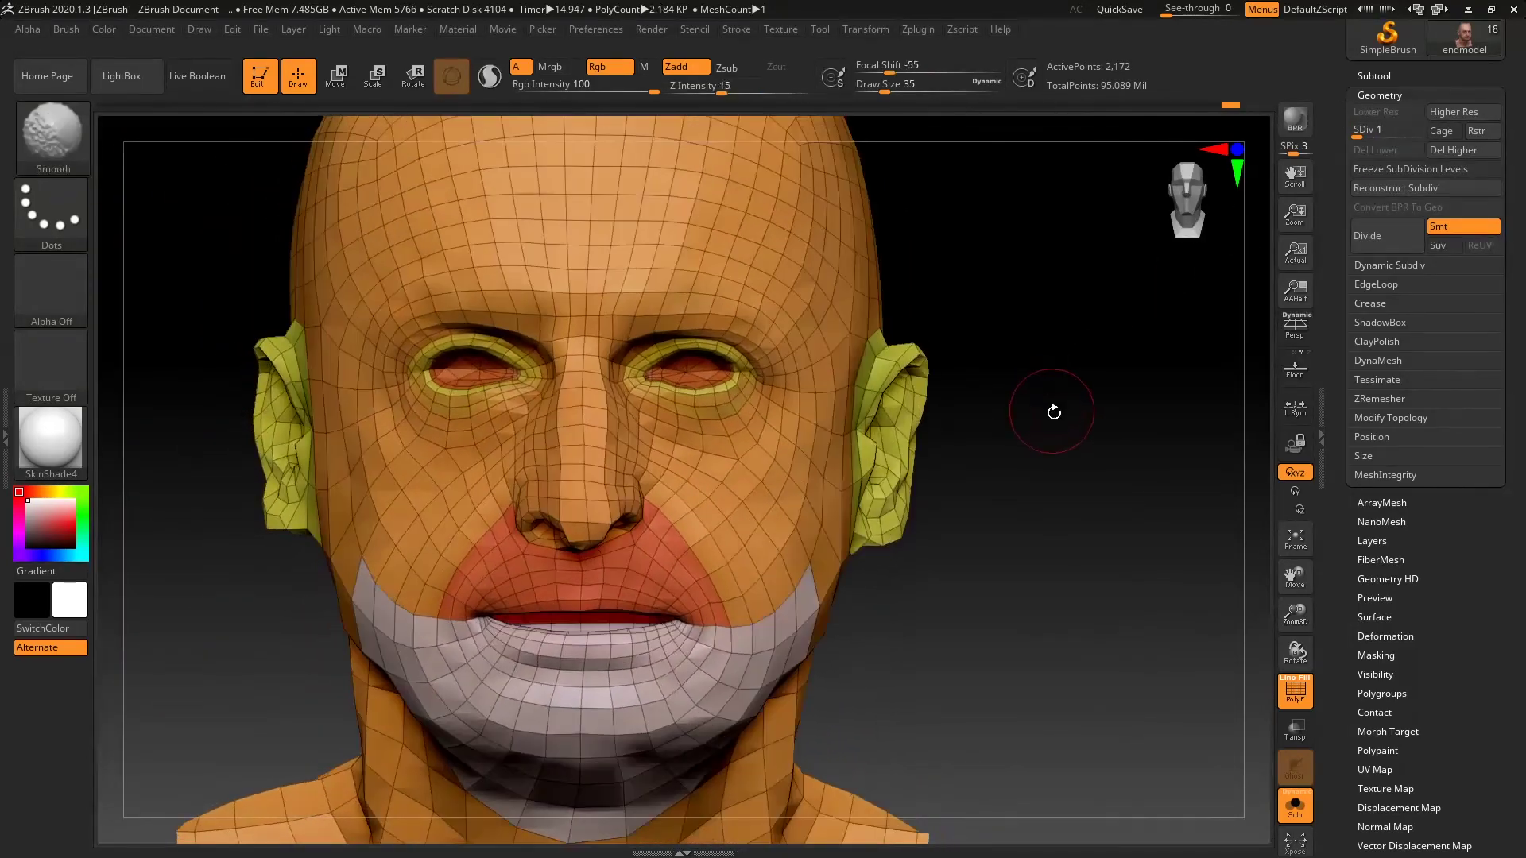
Set endmodel to subdivision level 3, hide the wireframe, and turn off the subtool's polypaint display
drag(1382, 128, 1383, 129)
drag(1090, 508, 1092, 564)
click(1296, 692)
click(1384, 74)
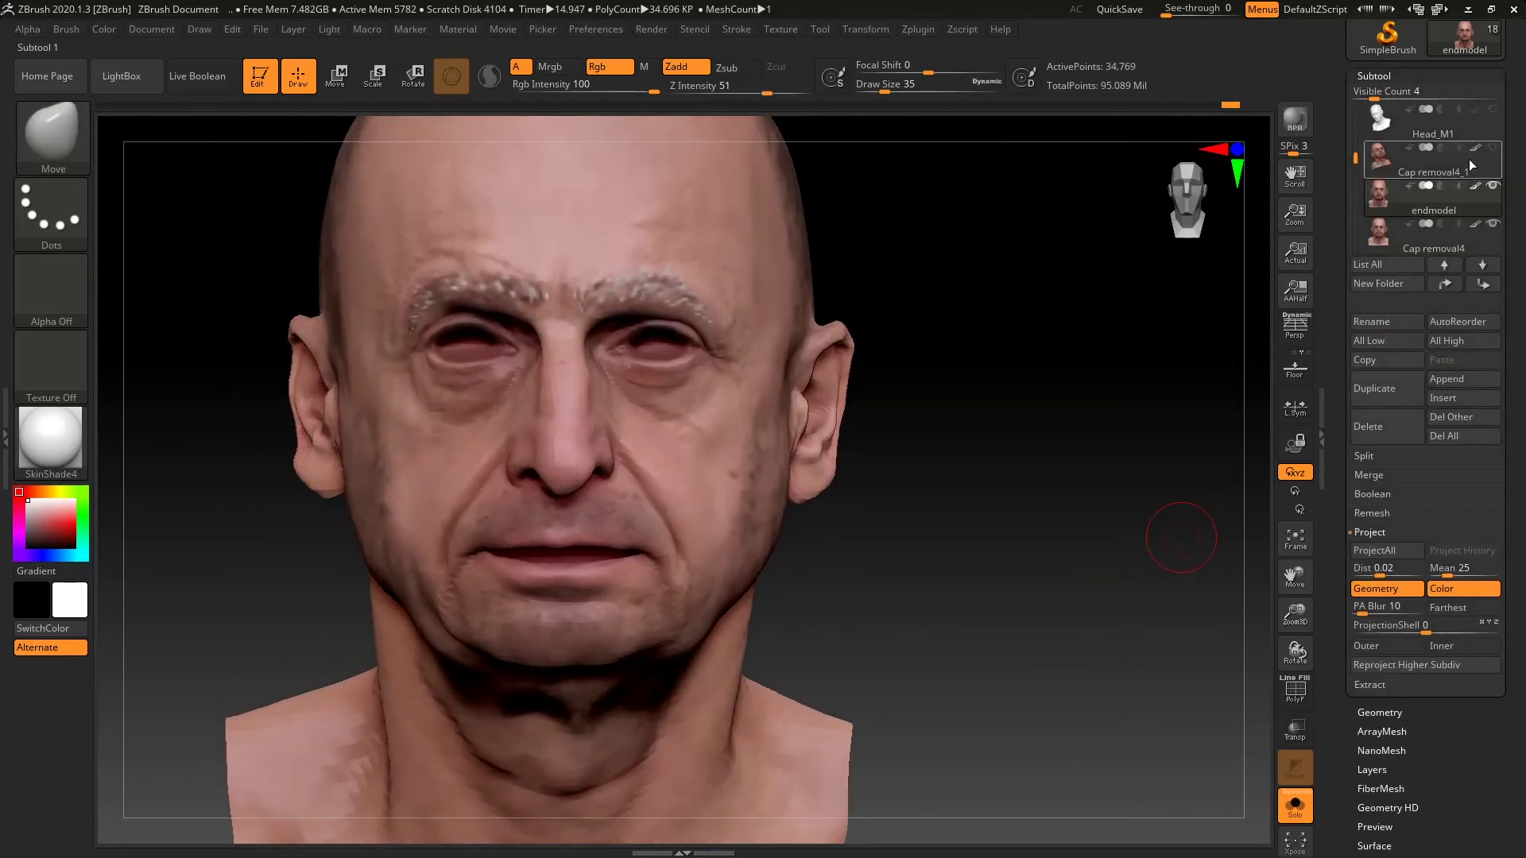
click(1430, 197)
drag(1064, 478, 1104, 461)
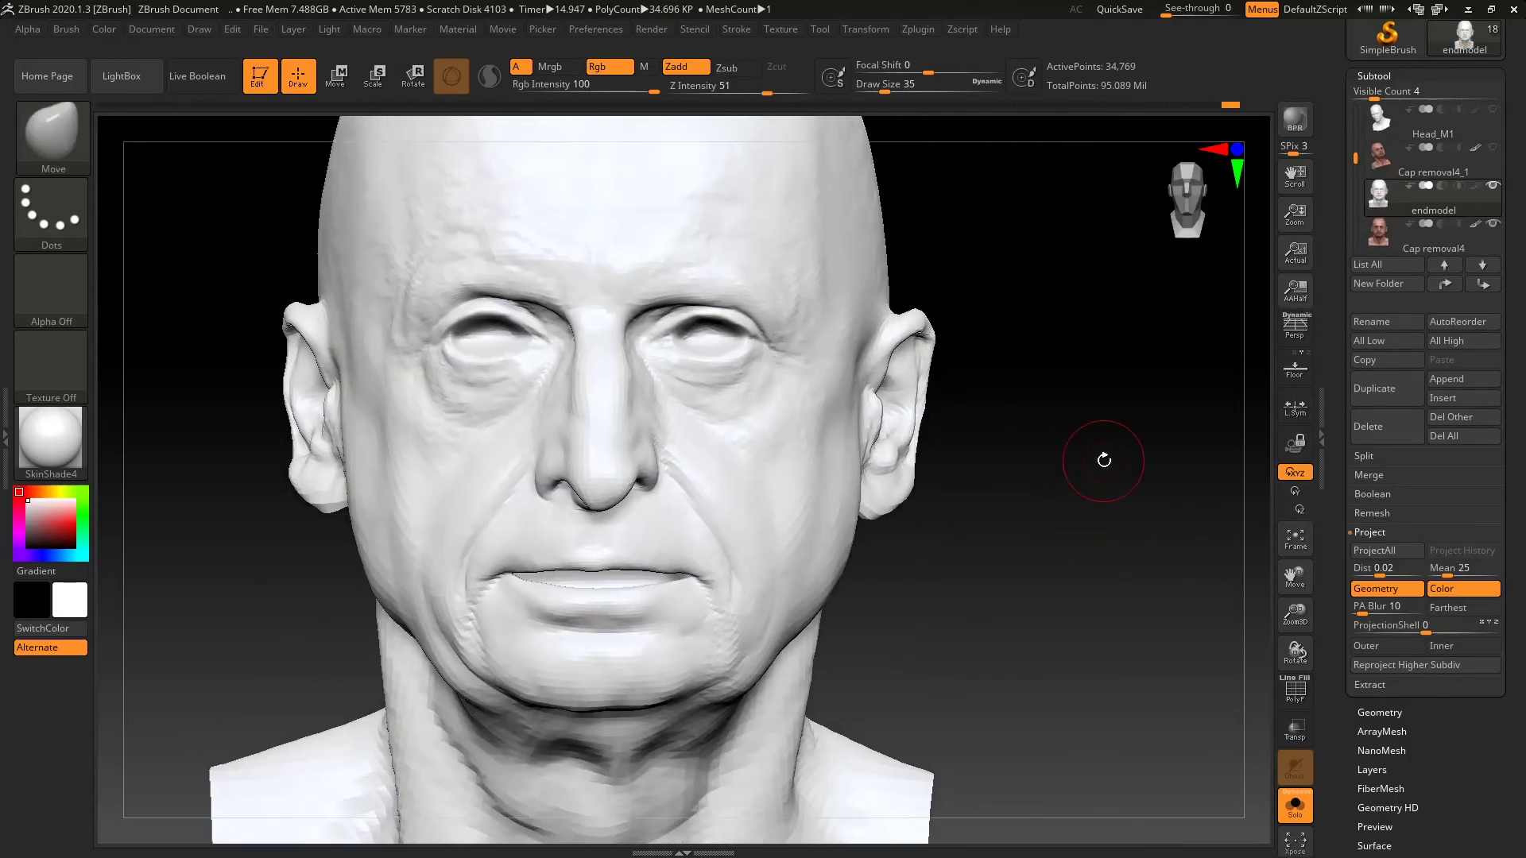
Lower endmodel to subdivision level 2 and then level 1, examining the unpainted face from the front at each level
click(1384, 77)
click(1387, 95)
drag(1372, 127, 1369, 128)
drag(1192, 324, 1053, 574)
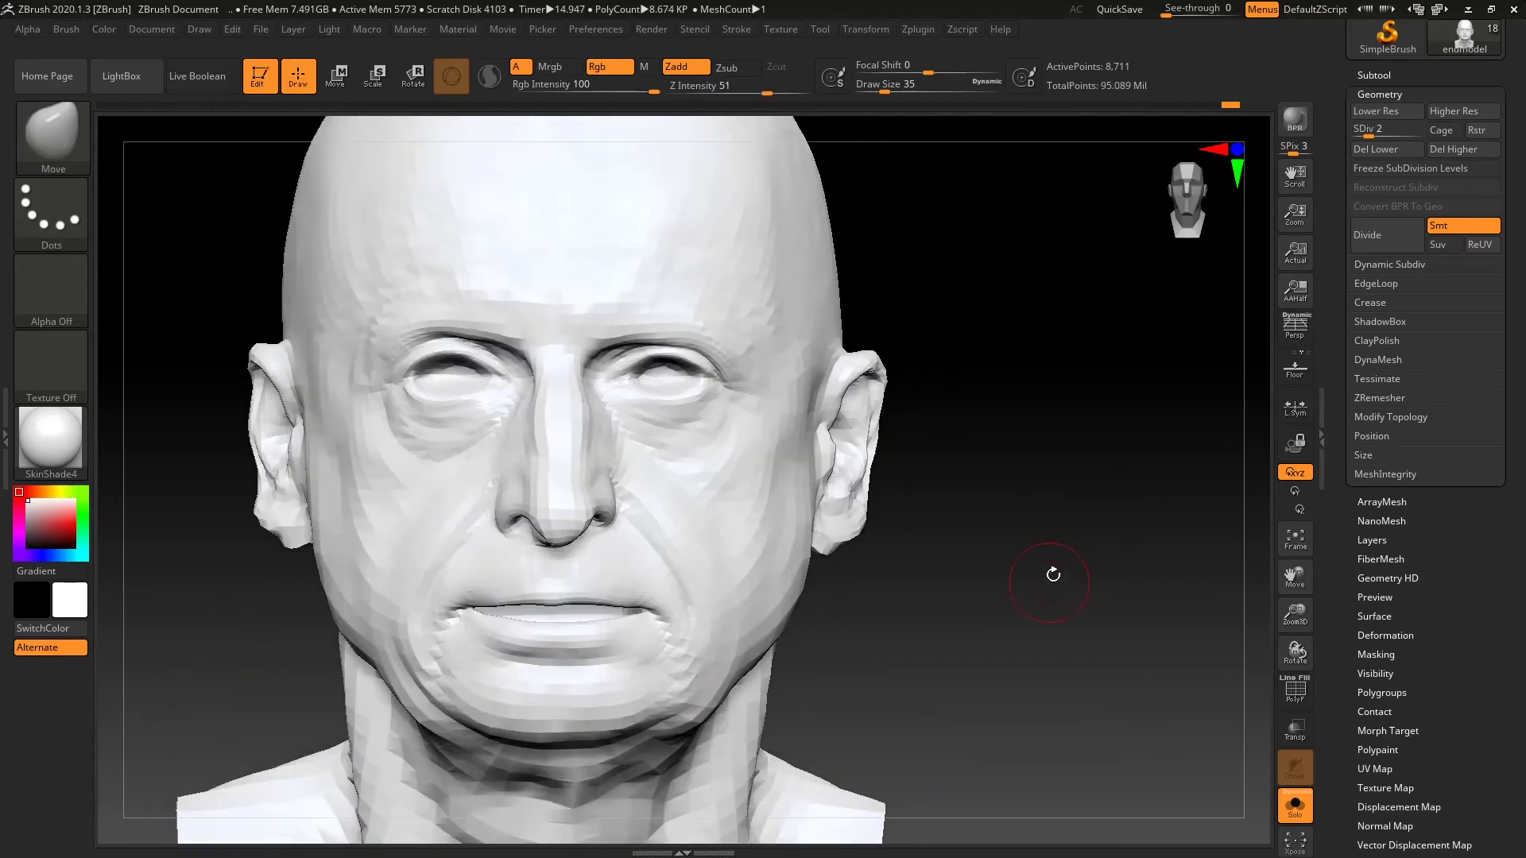
click(1373, 119)
drag(1162, 355, 1085, 409)
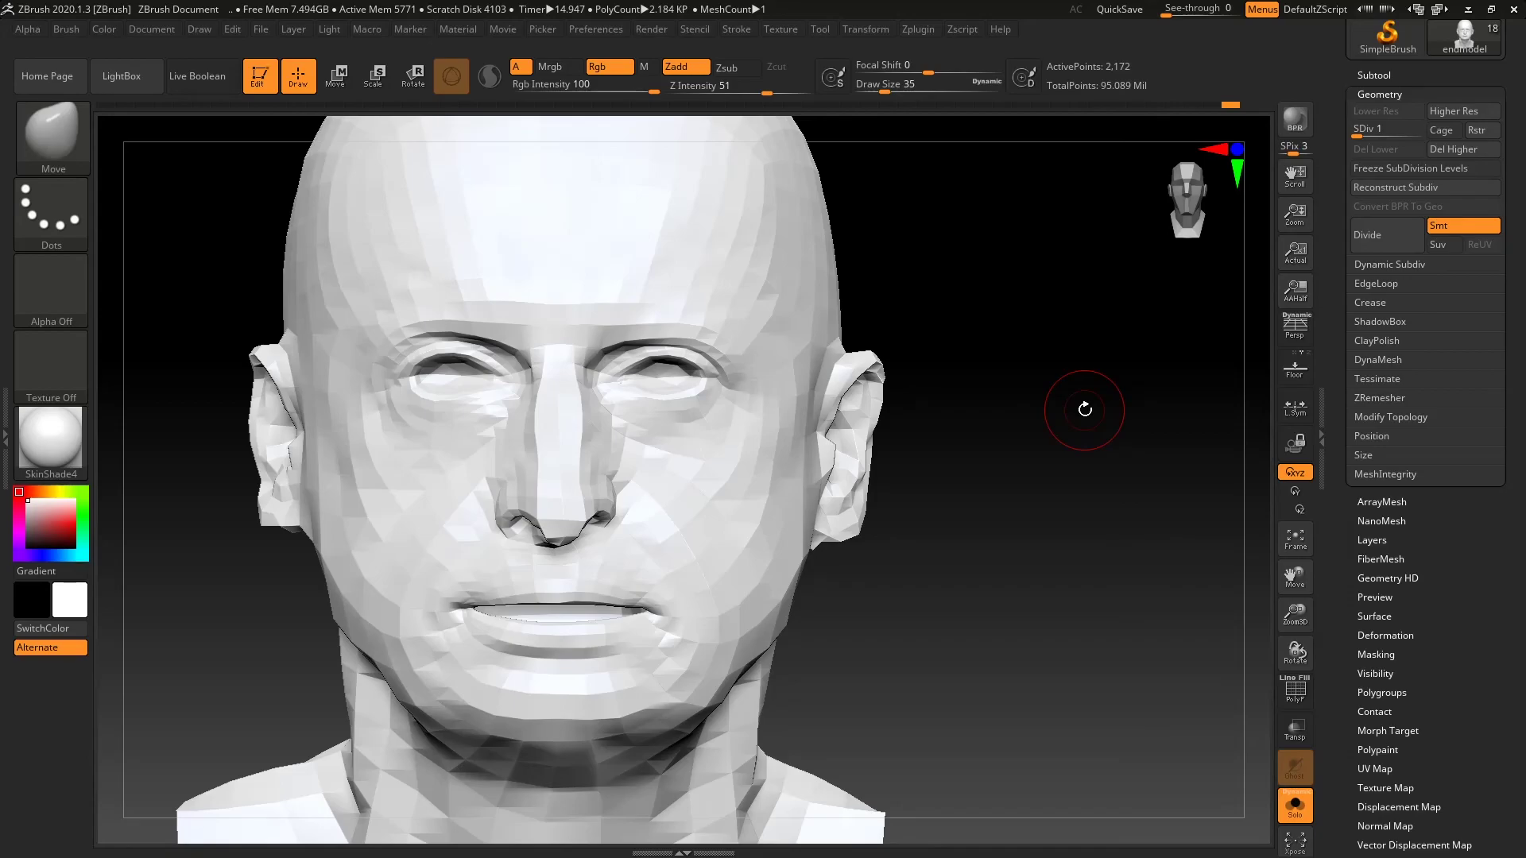
drag(1024, 613, 943, 526)
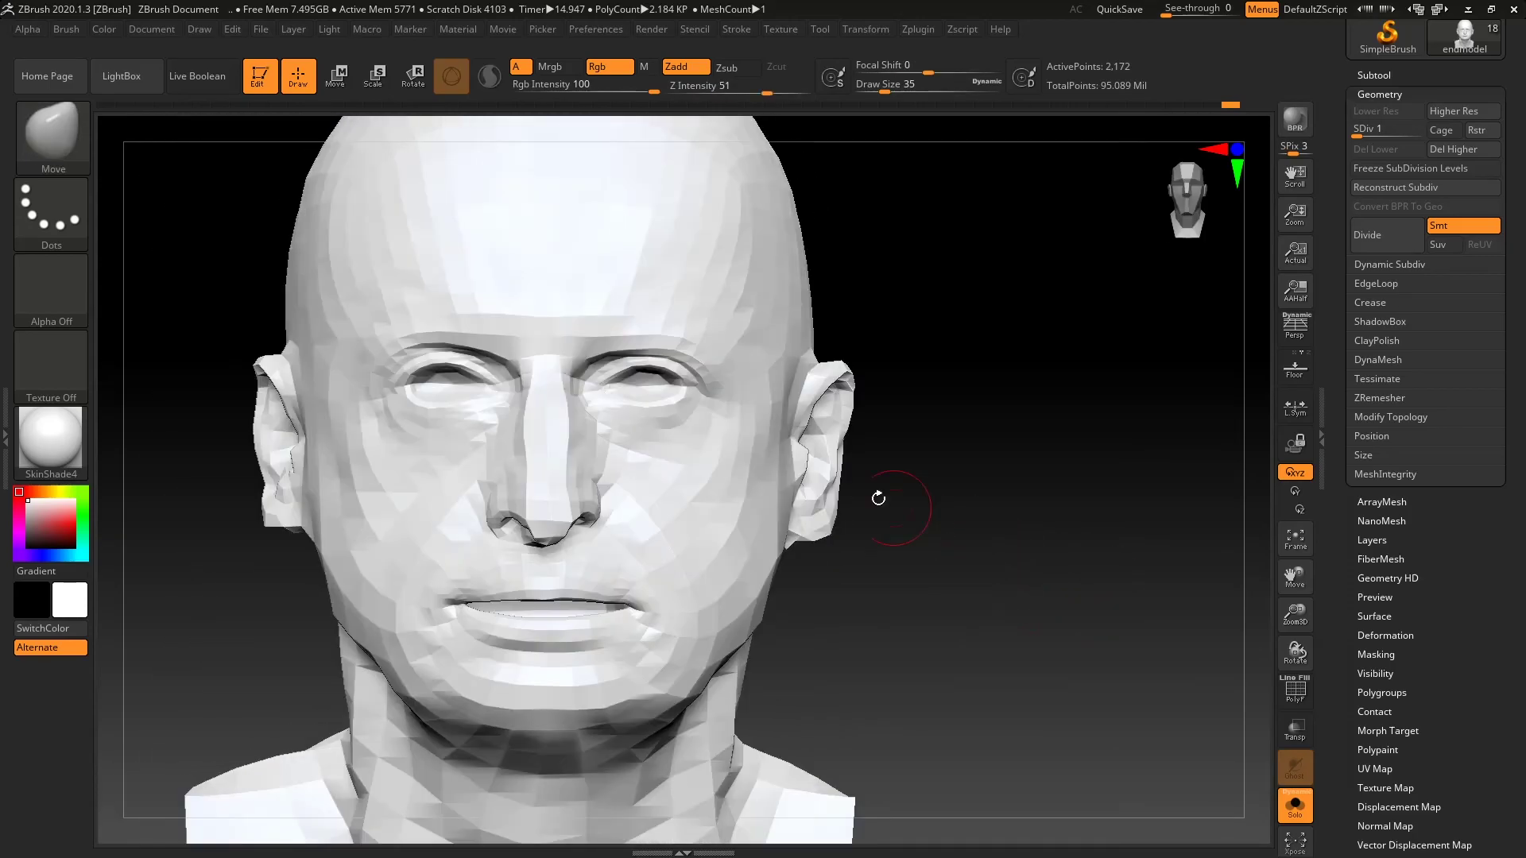
Raise endmodel to subdivision level 6 and turn the subtool's polypaint display back on
drag(1373, 128, 1423, 129)
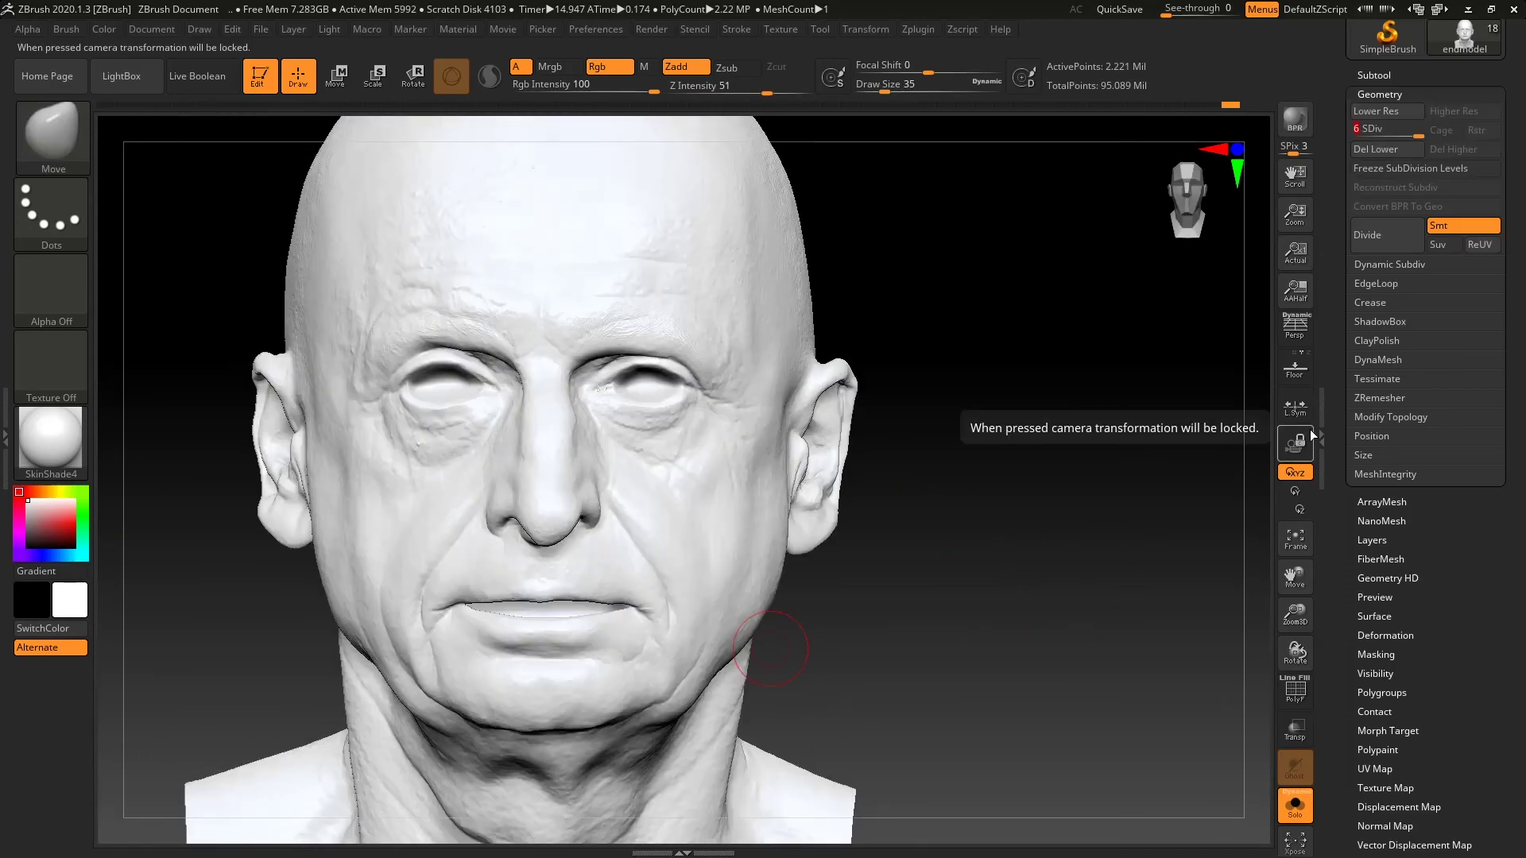
click(1380, 75)
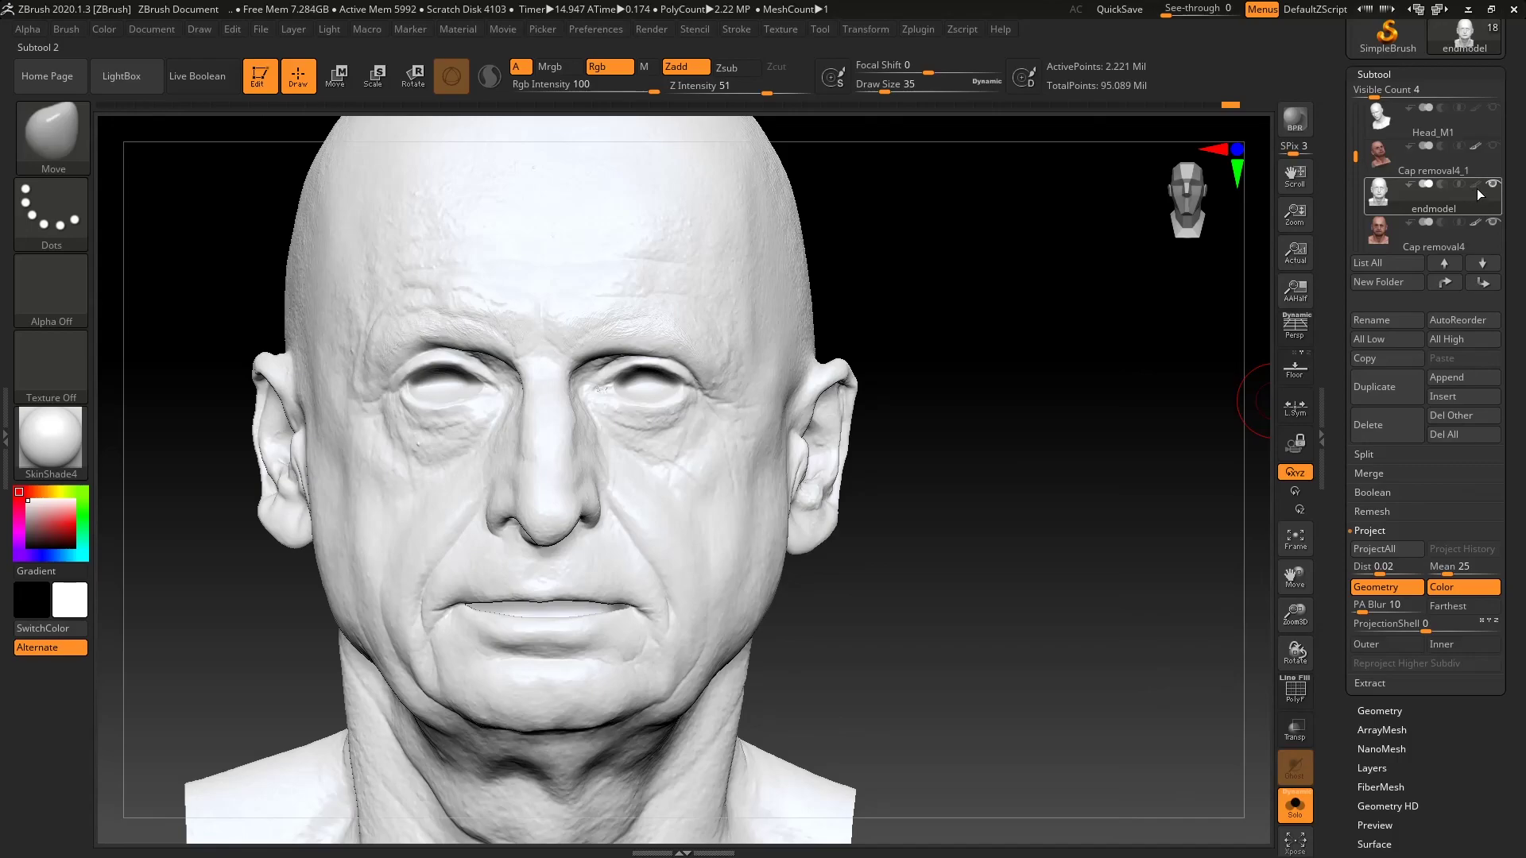
click(1475, 184)
scroll(1344, 325, up, 3)
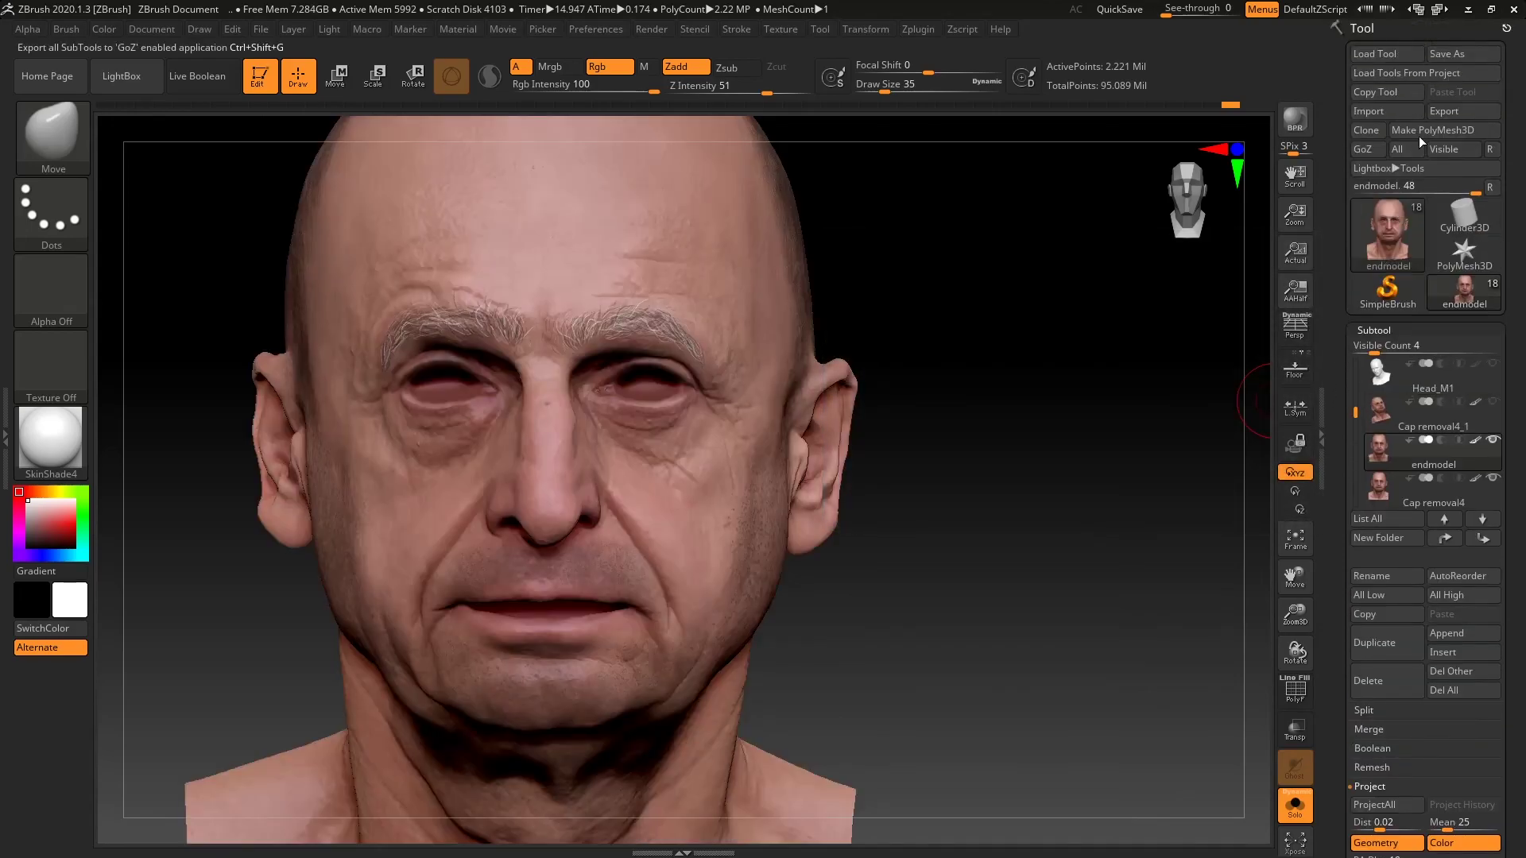